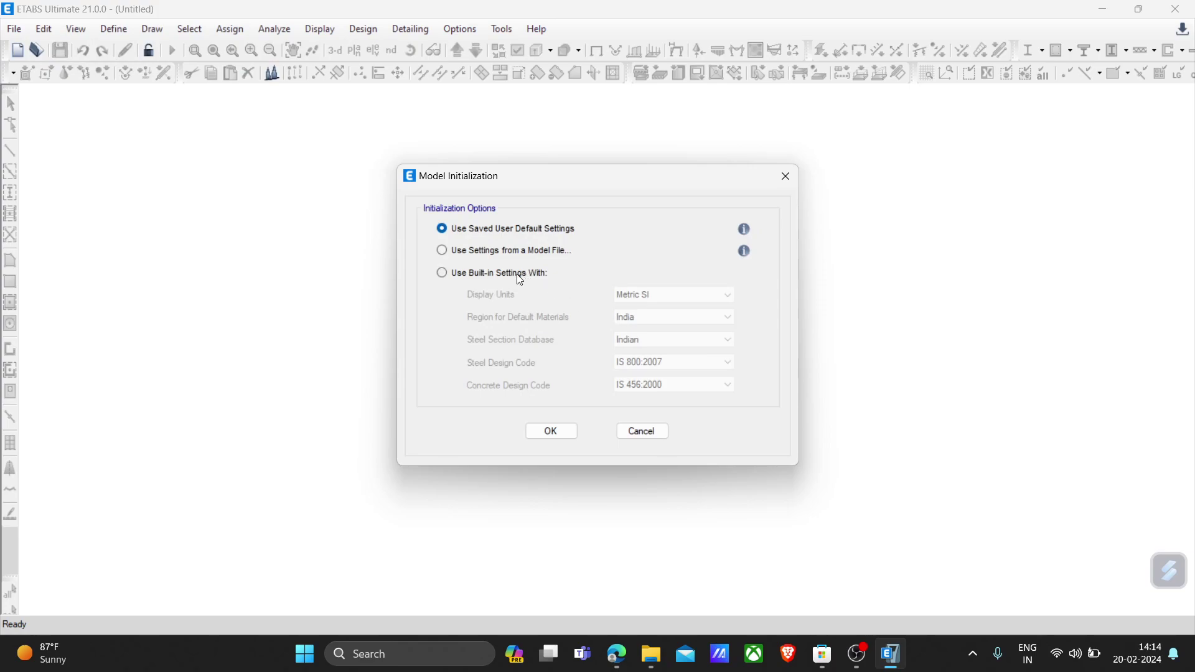
Initialize the model with built-in settings: Metric SI units, India region, Indian steel sections, IS 800:2007 and IS 456:2000 codes
click(498, 274)
click(661, 295)
click(661, 295)
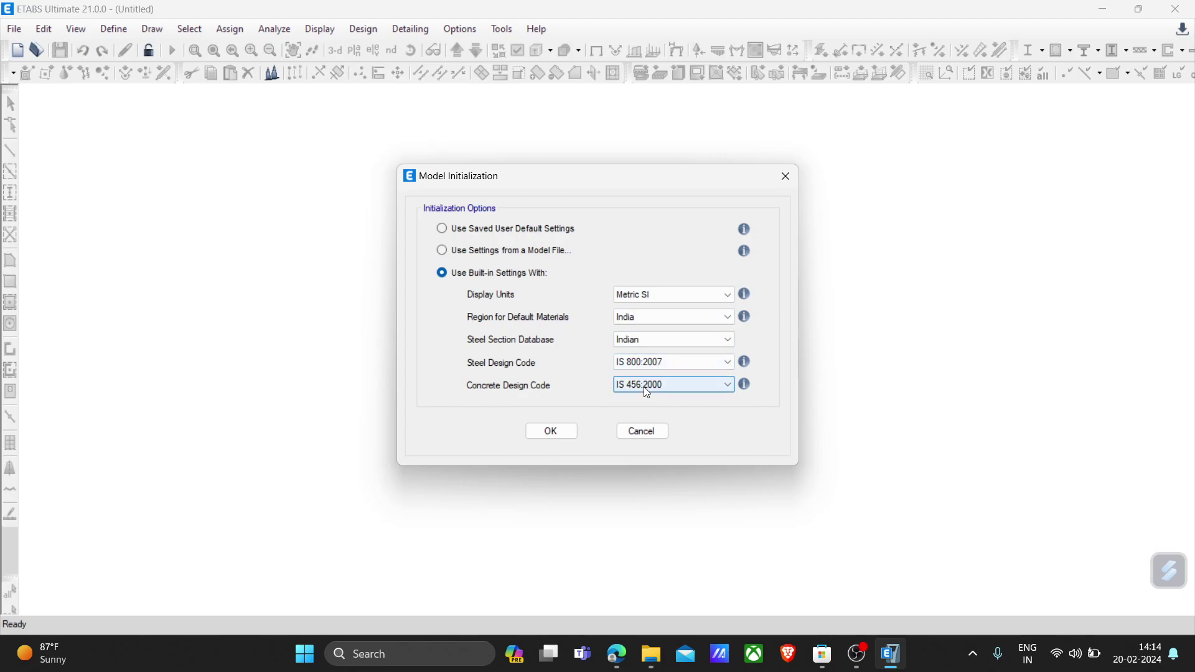
click(550, 432)
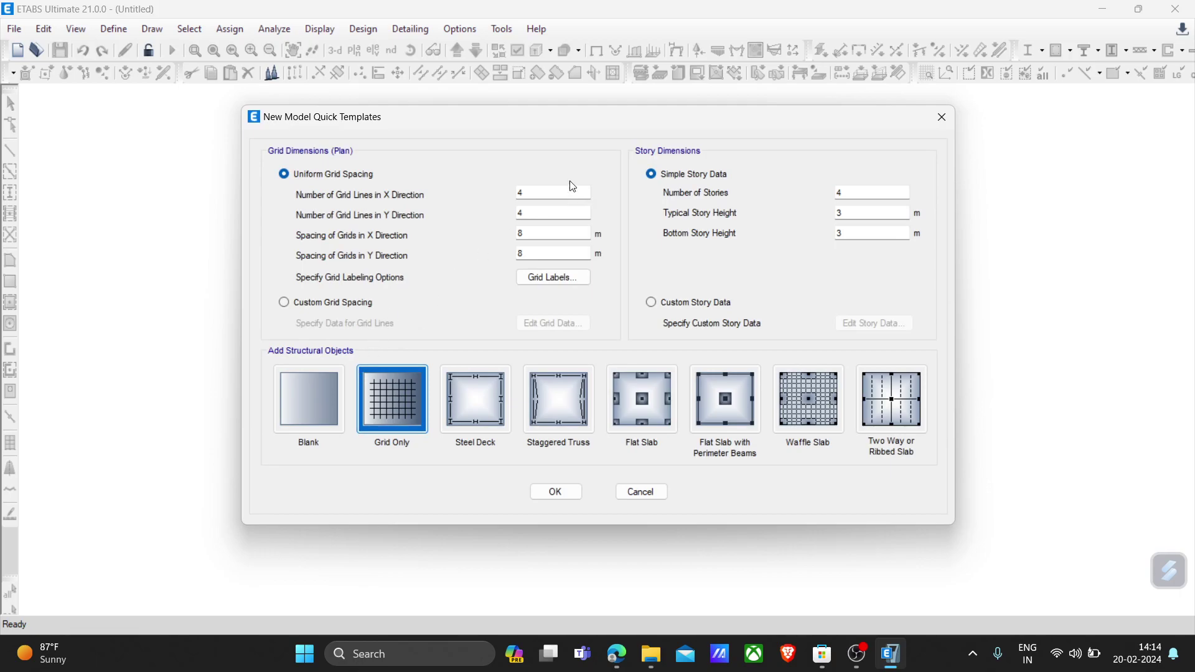
Set the uniform grid spacing to 5 m in both the X and Y directions
double_click(526, 234)
text(5)
key(Tab)
text(5)
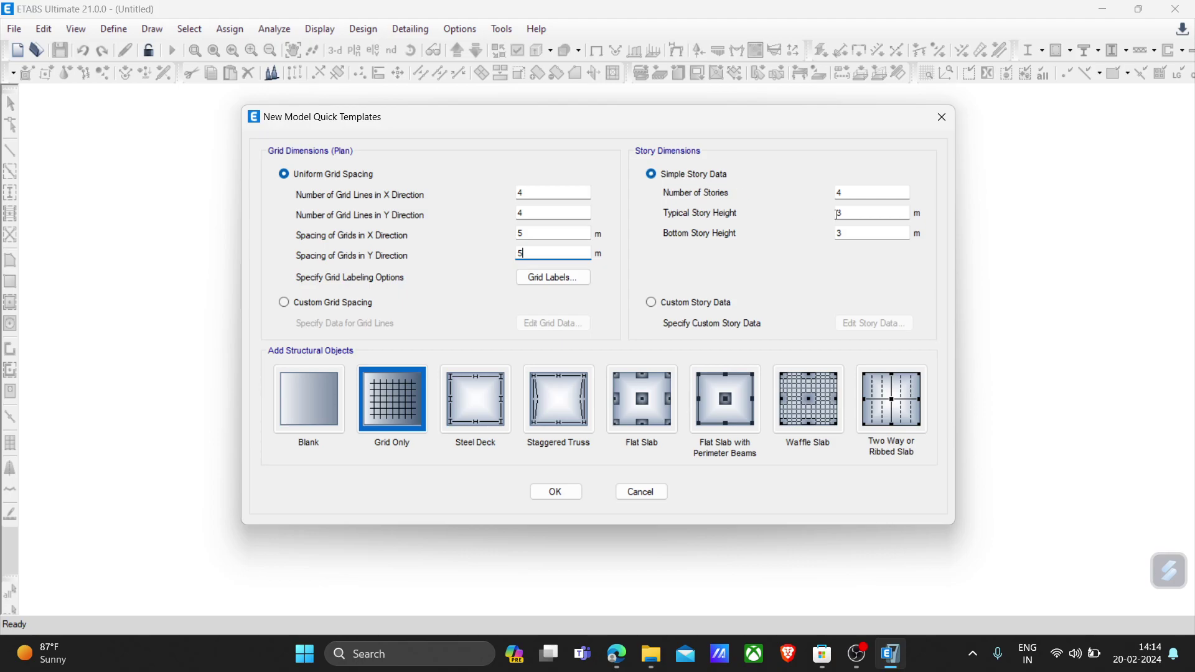
Set the number of stories to 5 and the bottom story height to 2.8 m, and create the grid-only model
double_click(857, 192)
text(5)
double_click(864, 214)
double_click(861, 233)
text(2.8)
click(556, 492)
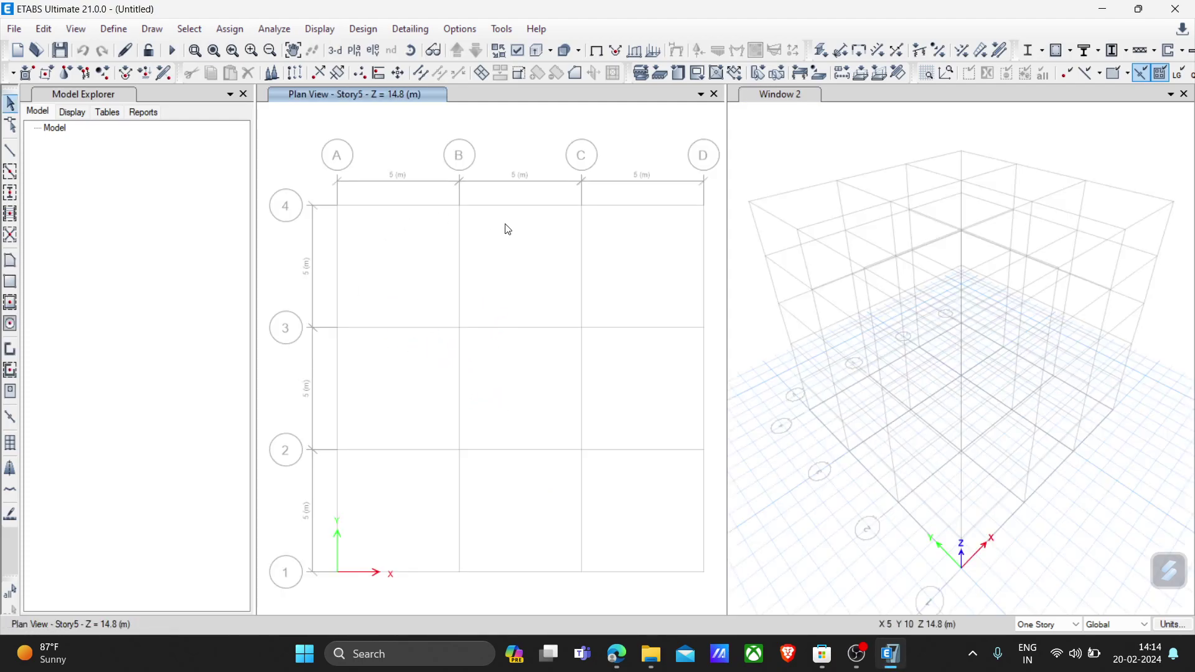
drag(726, 275, 748, 275)
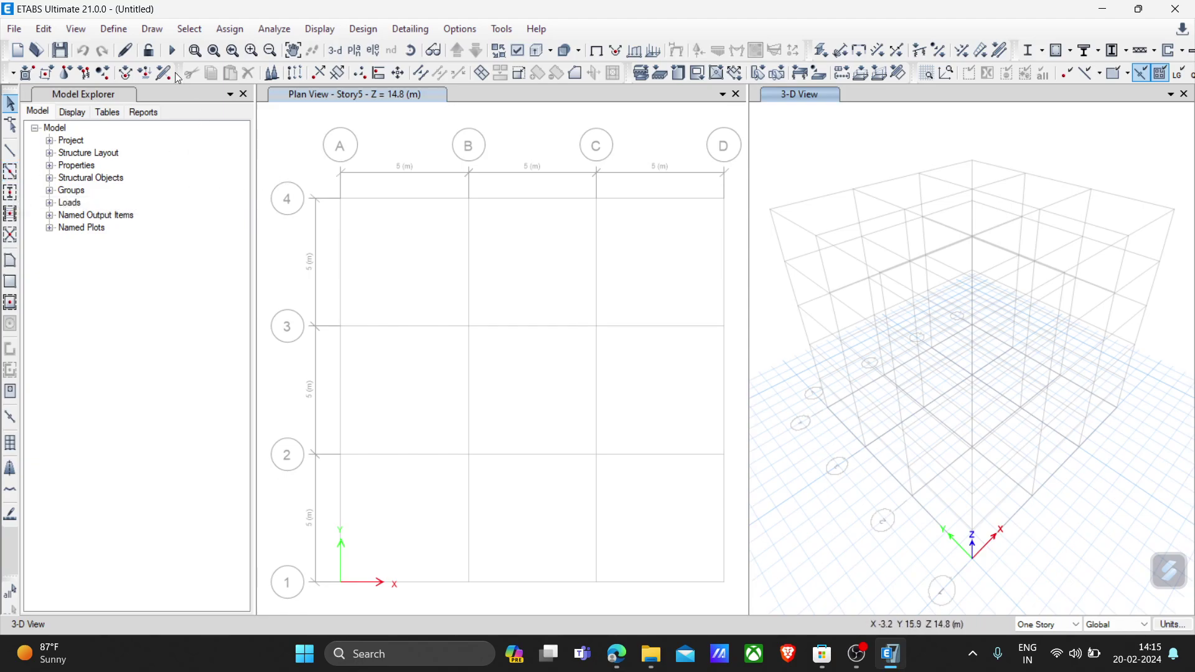
Add a new Indian-standard concrete material of grade M25 with its default properties
click(106, 29)
click(125, 48)
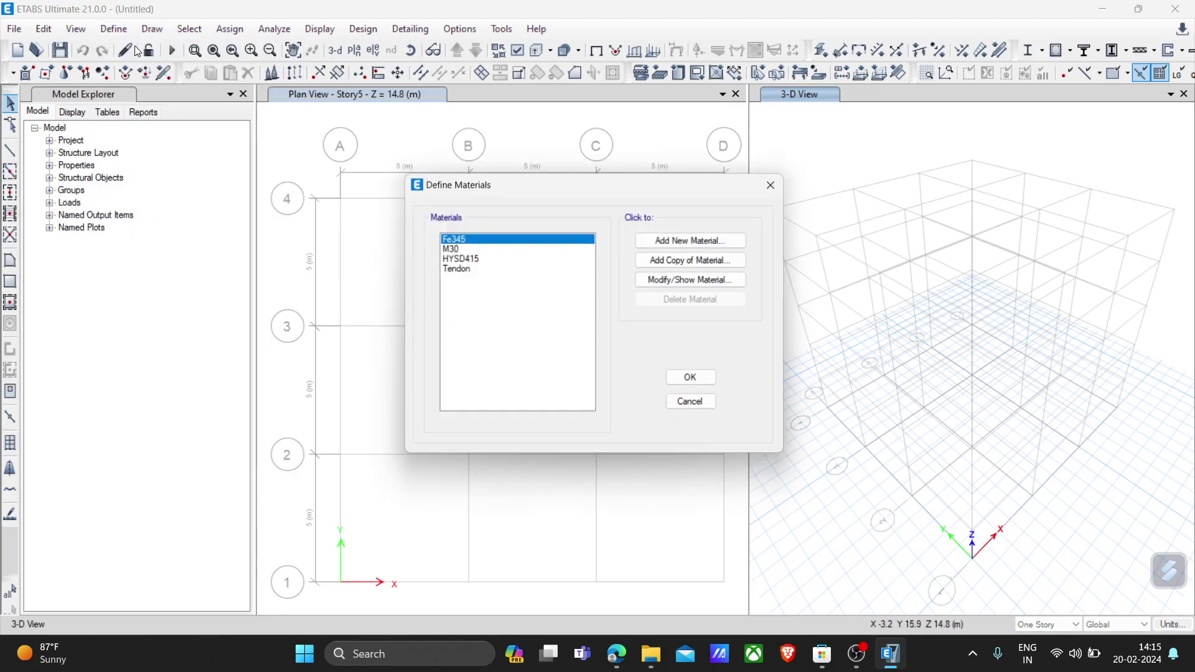
click(693, 239)
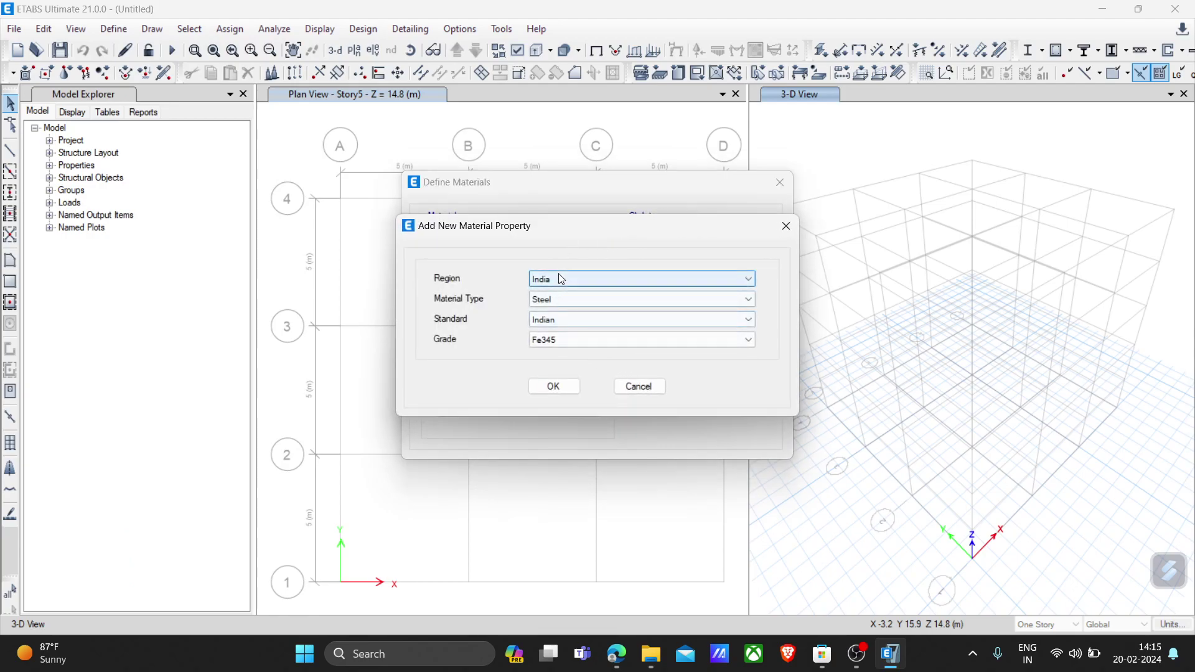
click(562, 306)
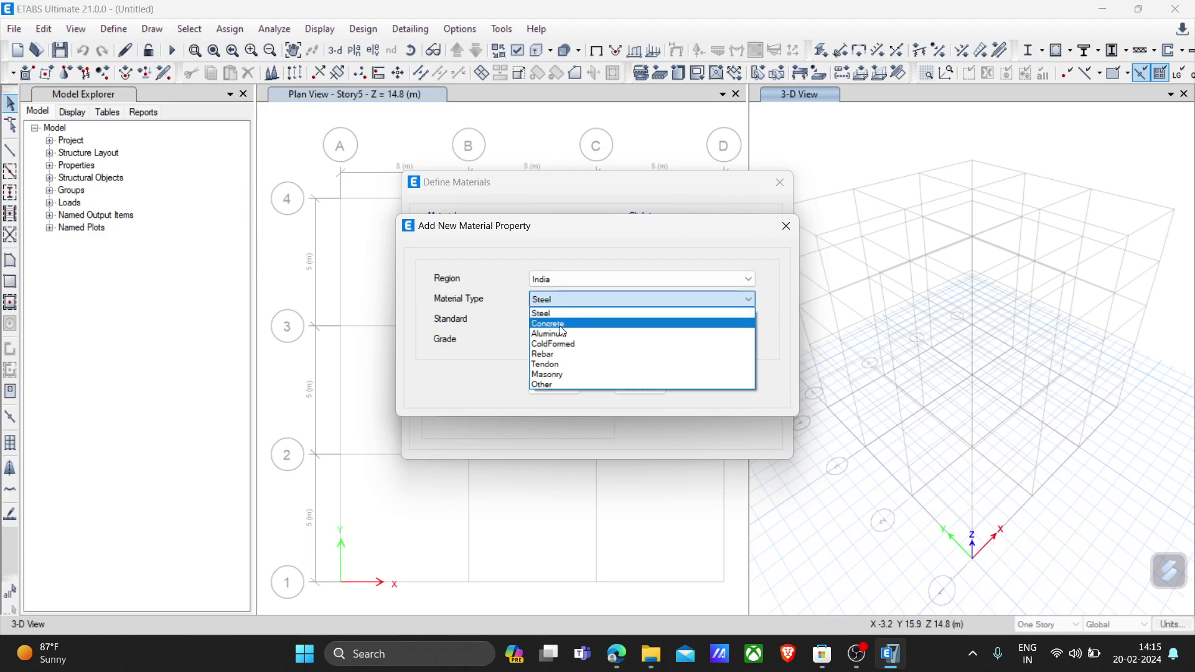
click(569, 319)
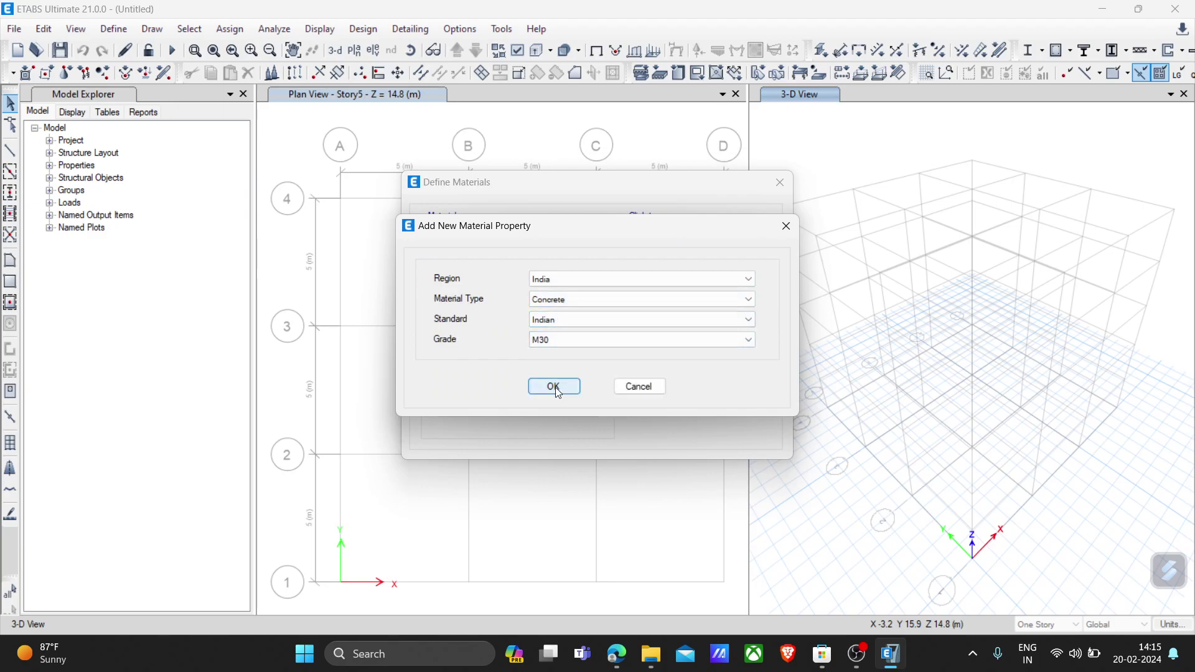
click(555, 341)
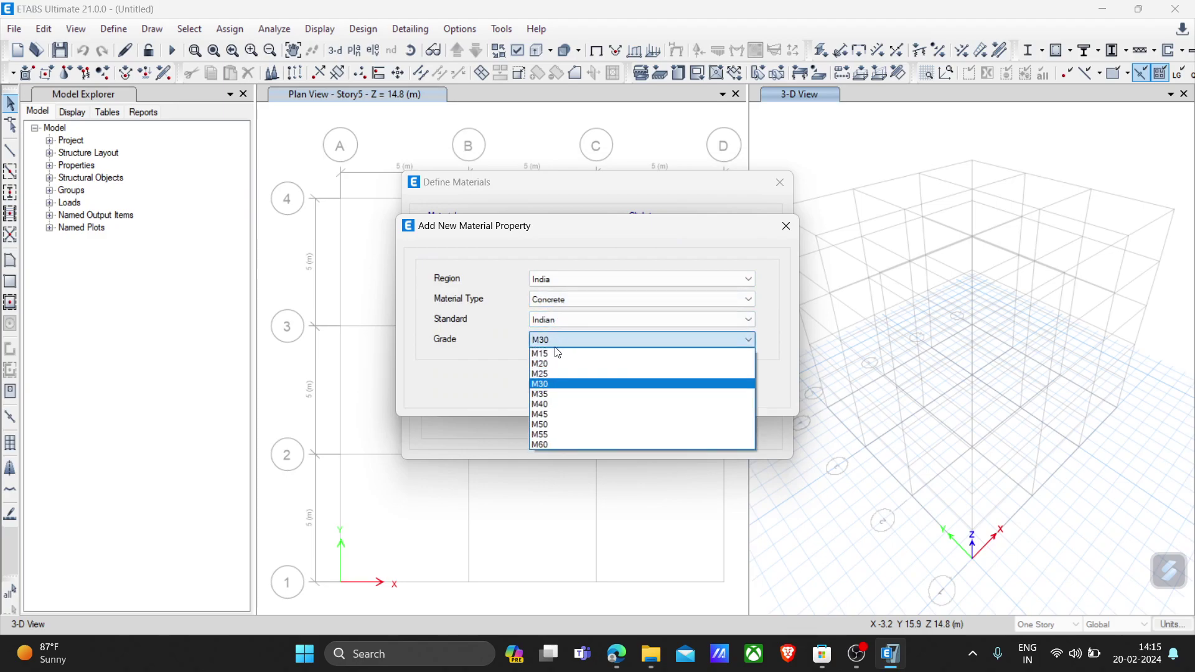
click(557, 373)
click(547, 386)
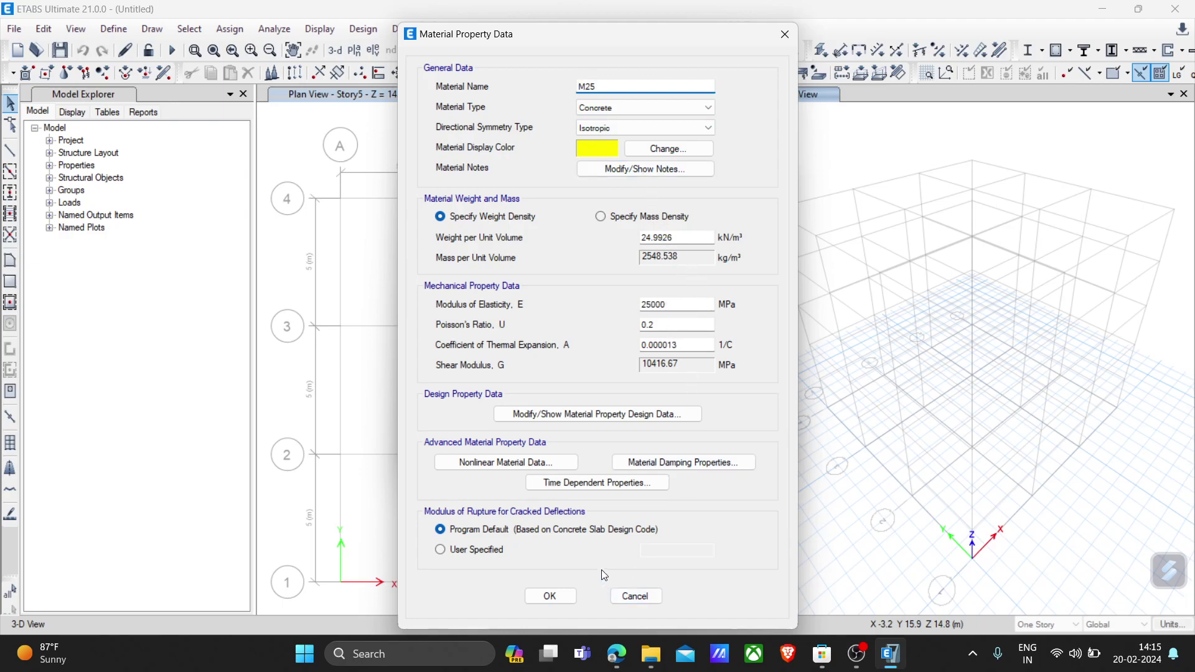
click(547, 599)
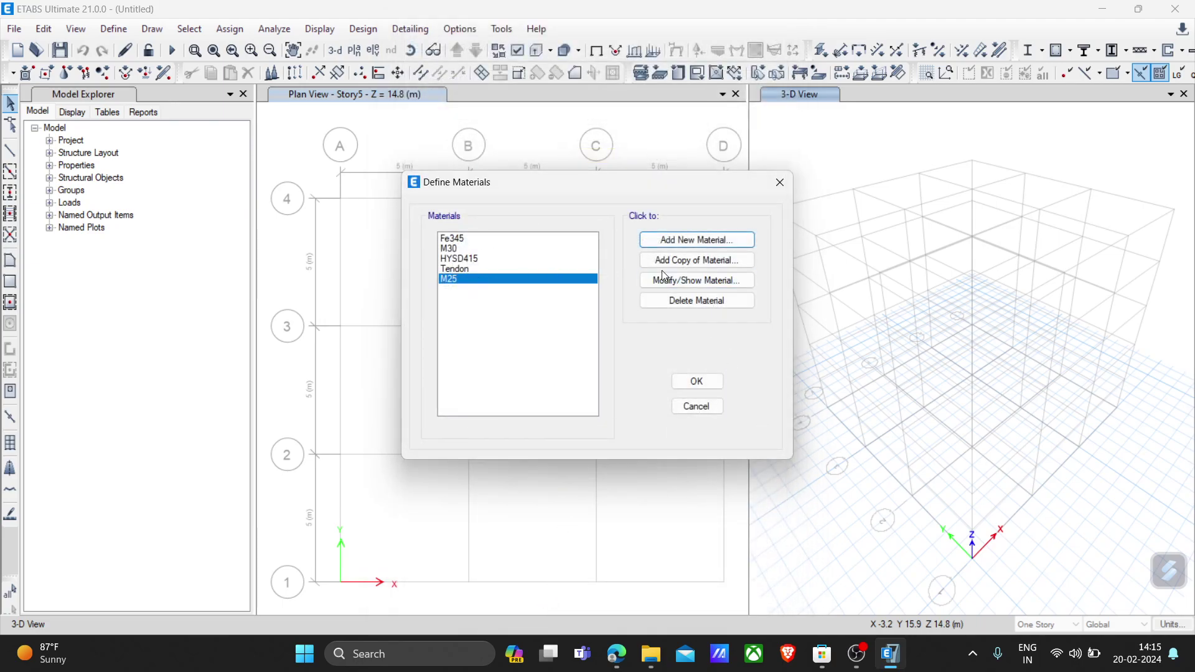
Add a new Indian-standard rebar material of HYSD Grade 415 with its default properties
click(696, 239)
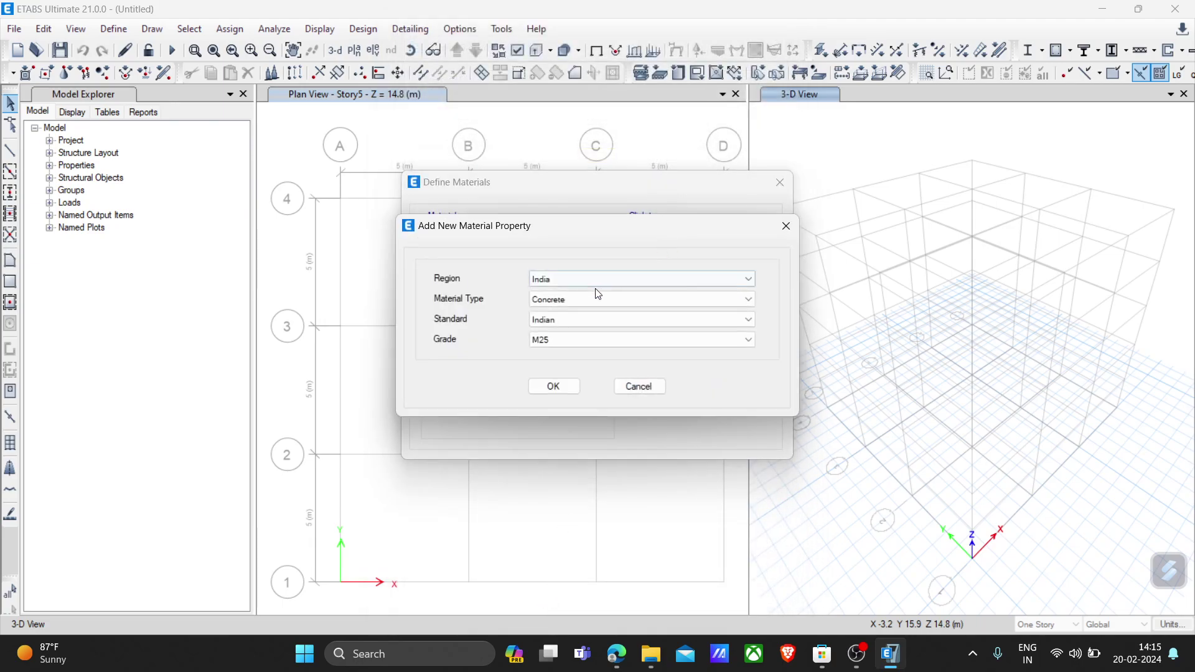
click(553, 298)
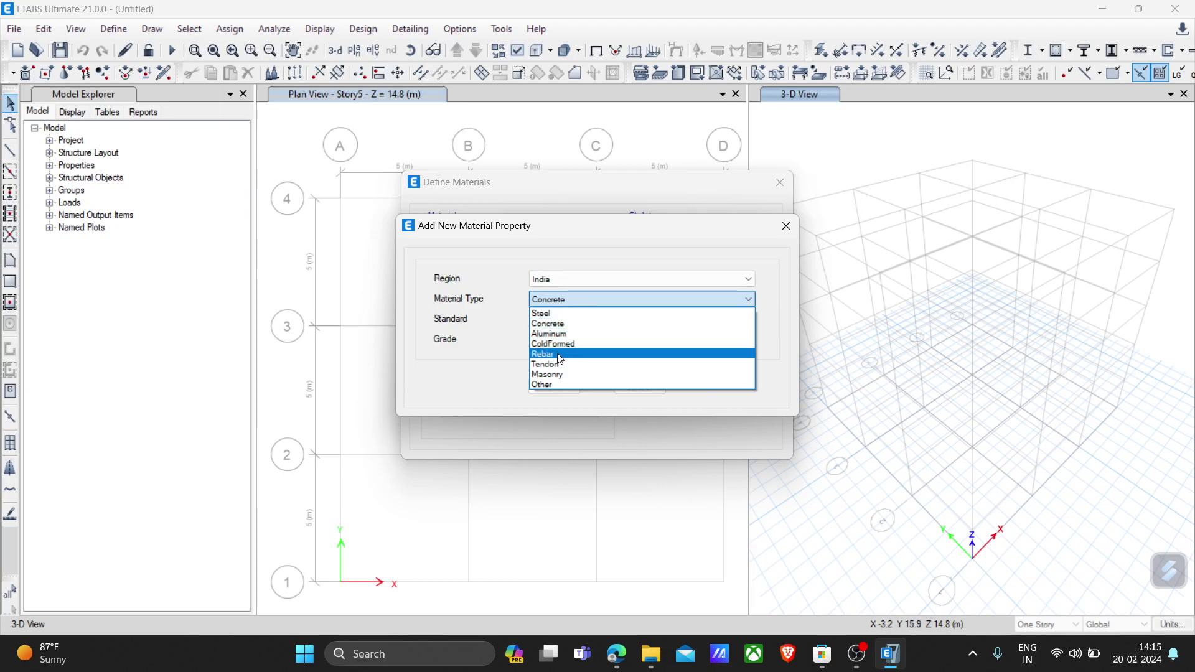
click(559, 359)
click(568, 320)
click(570, 332)
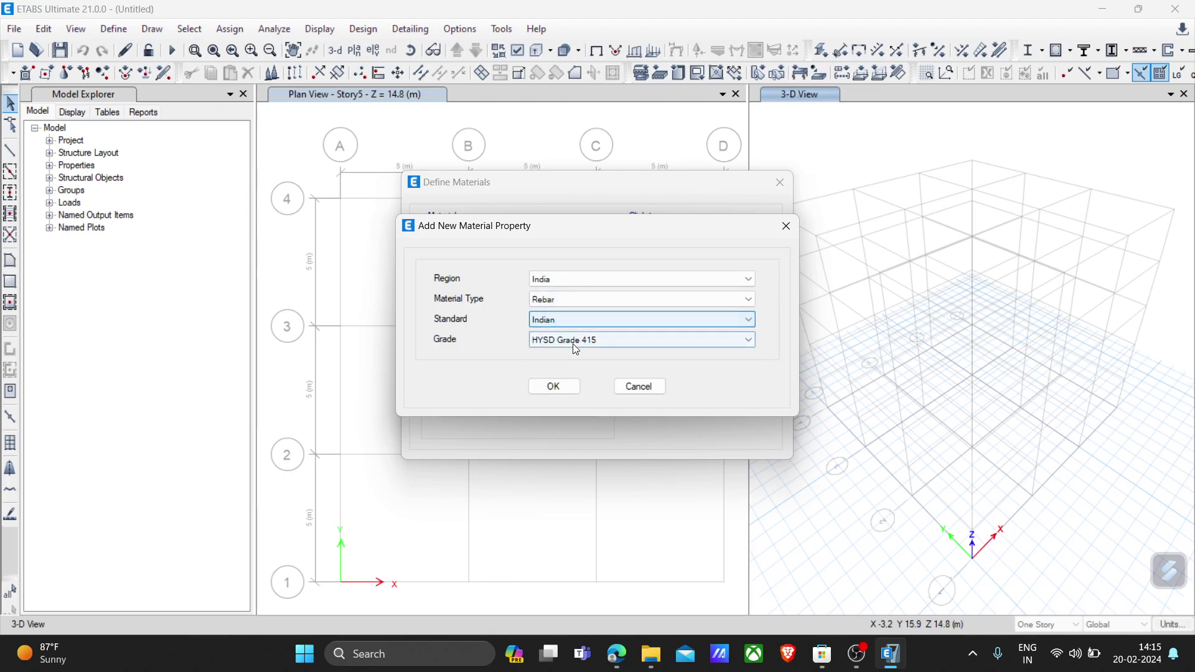
click(574, 346)
click(573, 343)
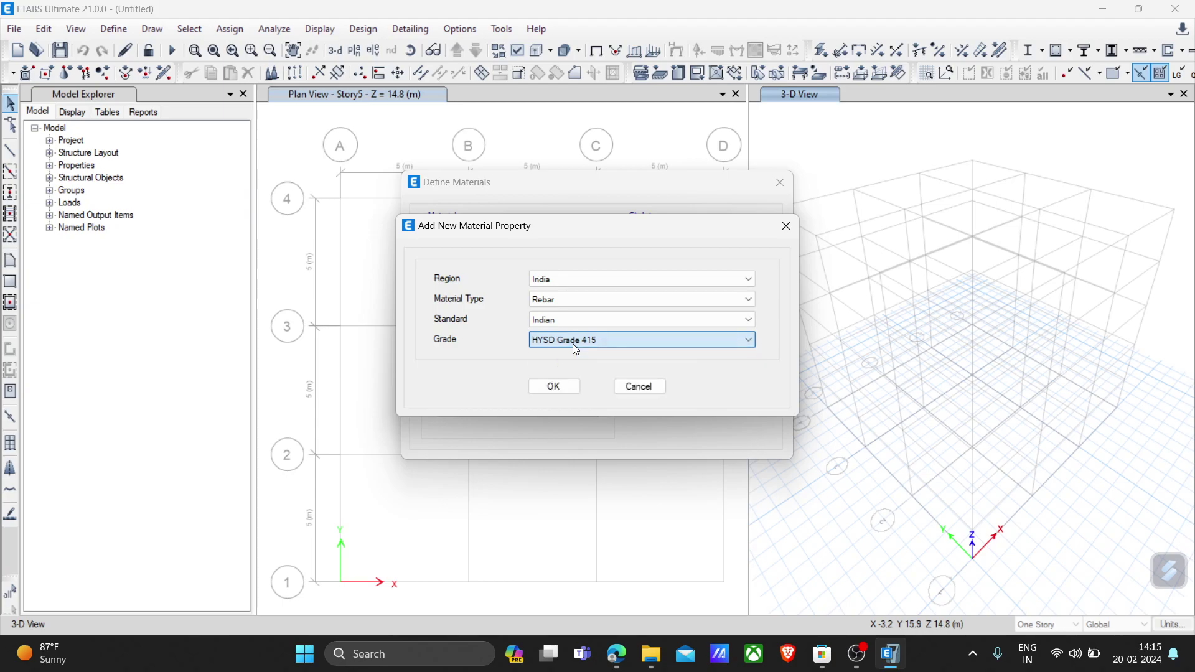
click(565, 385)
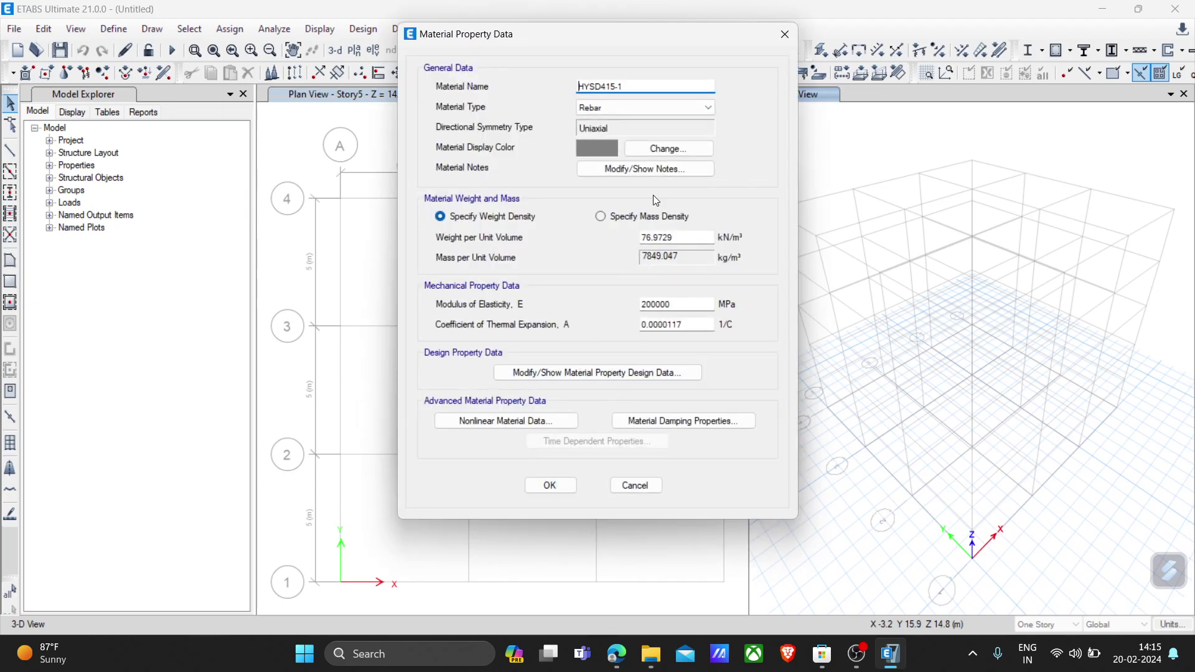
click(549, 485)
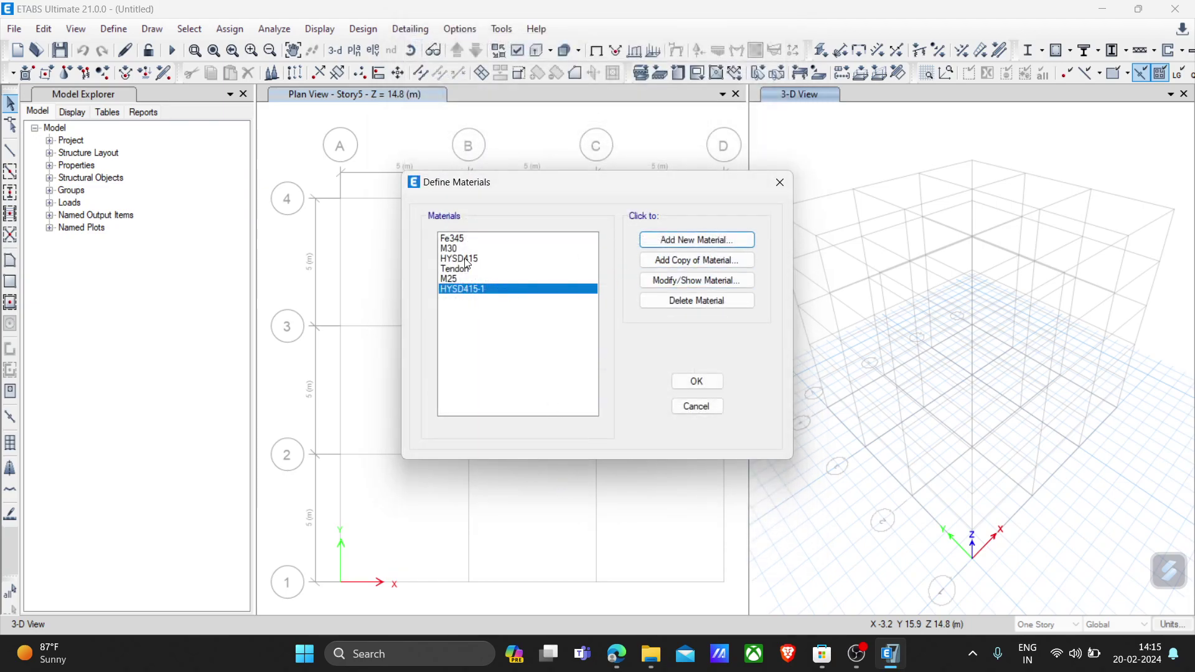
Delete the duplicate rebar material HYSD415-1 and accept the material definitions
click(696, 299)
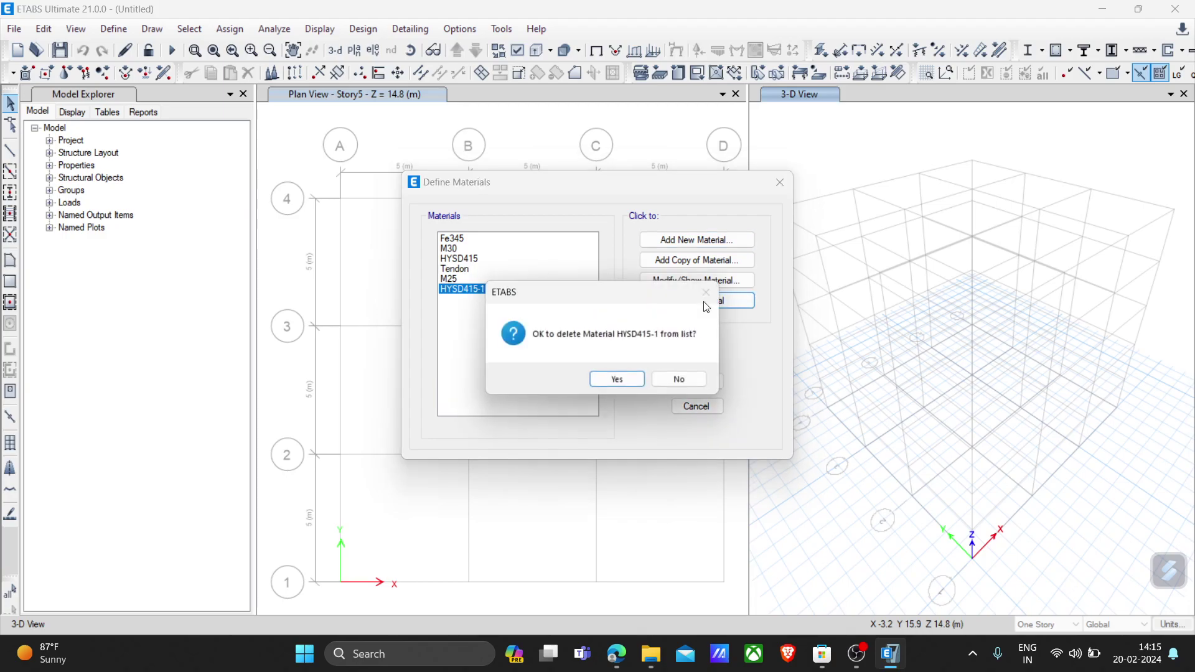
click(620, 382)
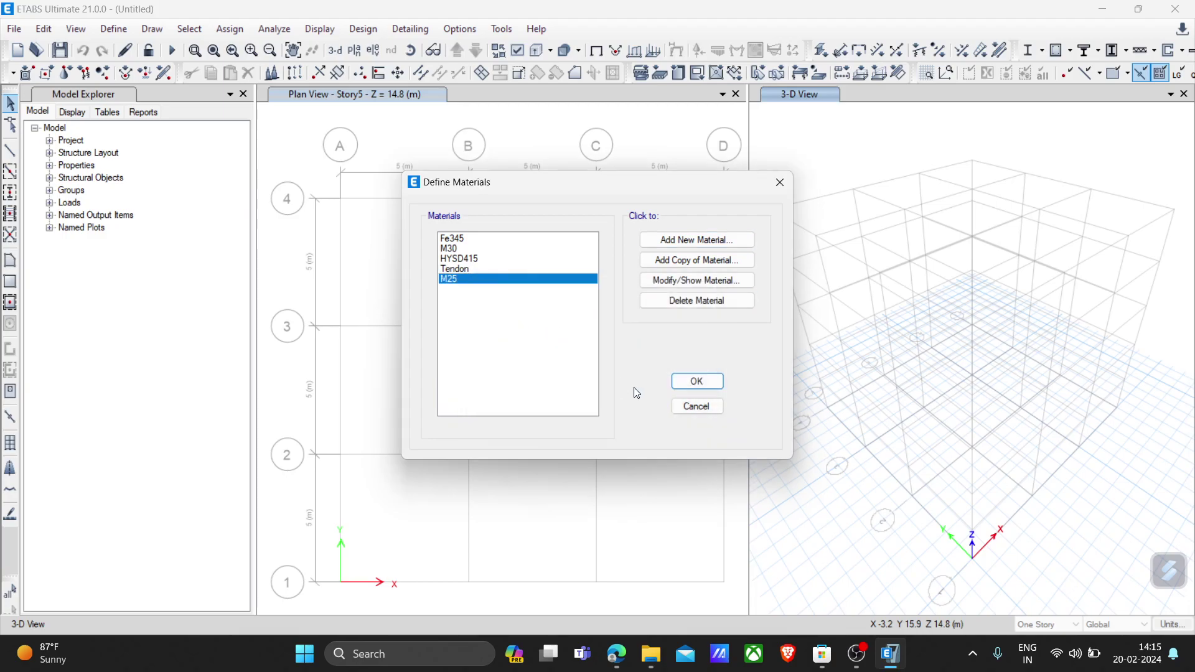
click(696, 381)
Add a new concrete rectangular frame section and name it B 300 X 450
click(127, 32)
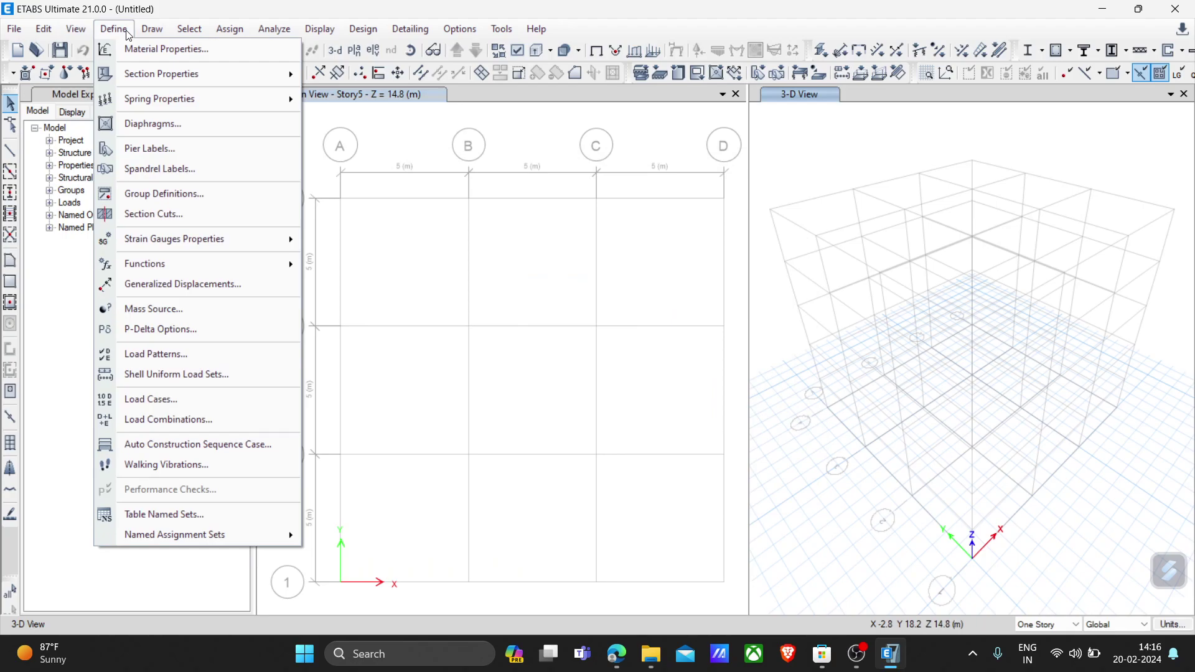
mouse_move(146, 74)
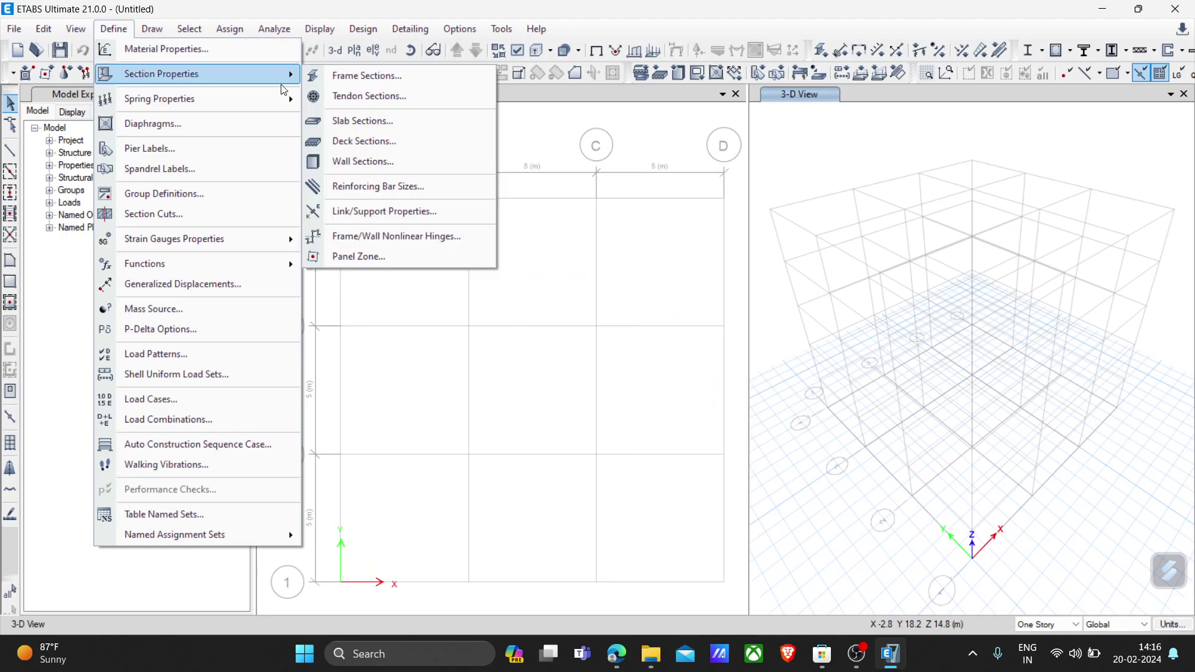
click(350, 83)
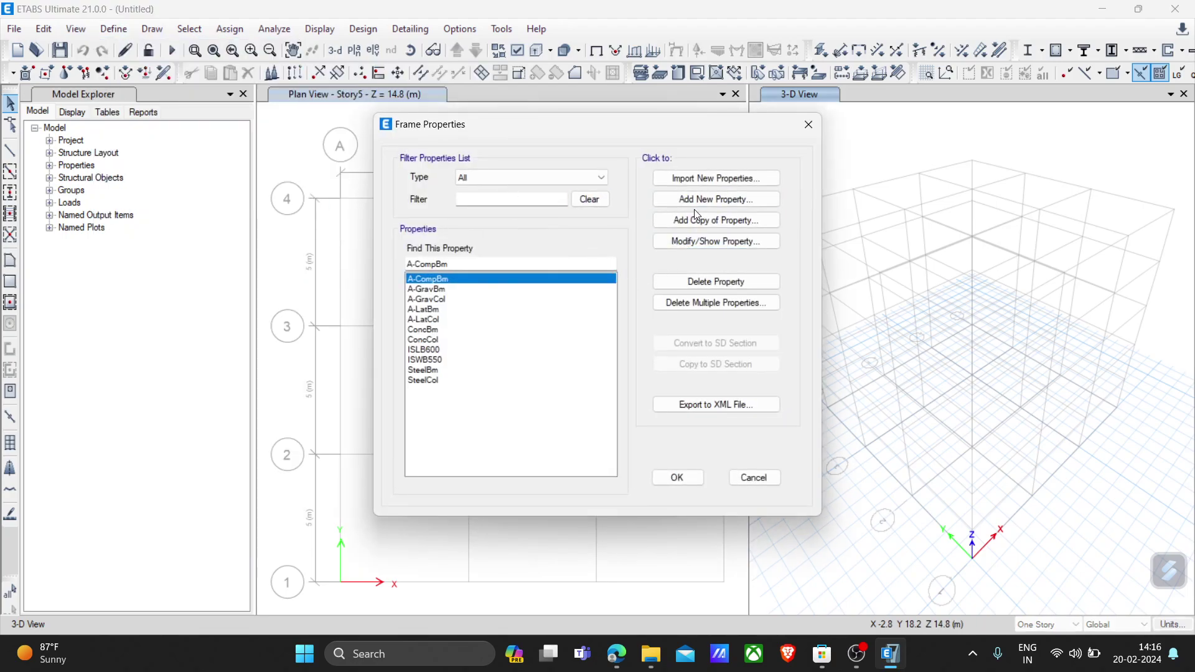
click(735, 201)
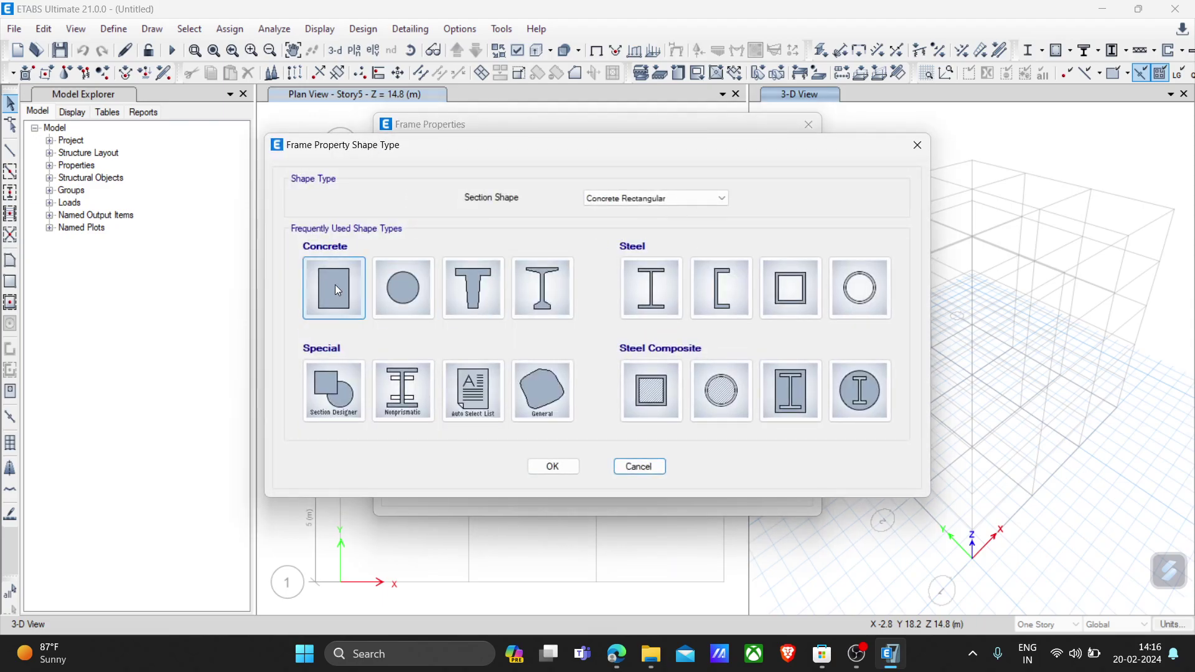
key(Escape)
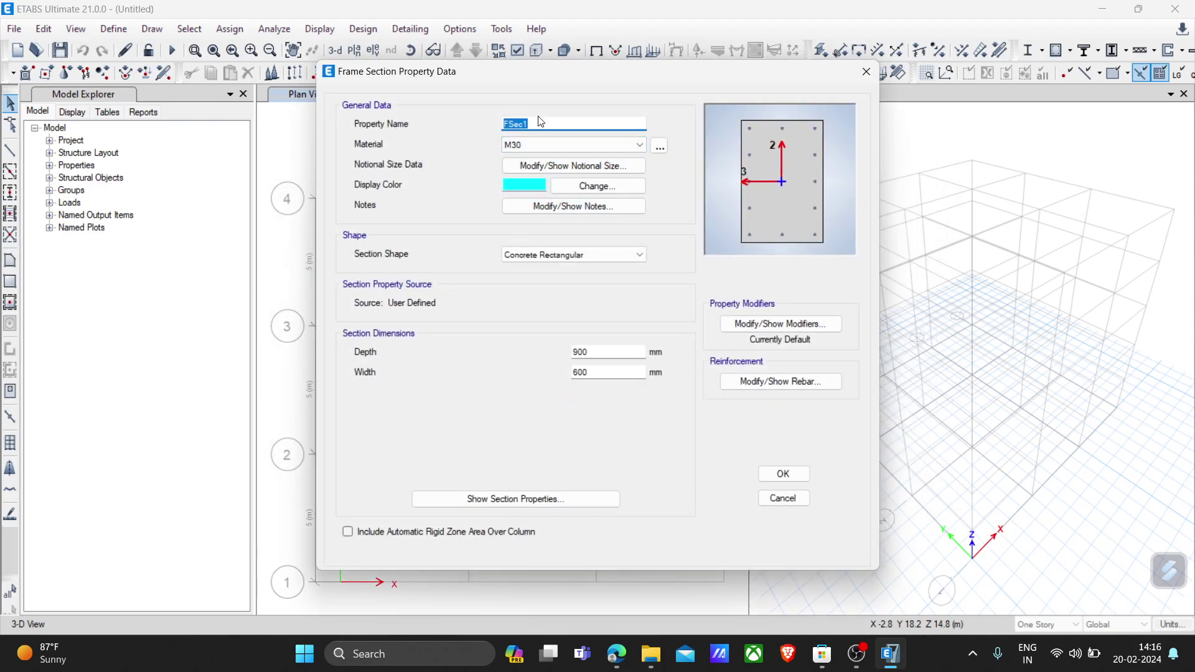
text(B)
text(300 X 450)
Set the new frame section's material to M25, keeping the Concrete Rectangular shape
click(537, 140)
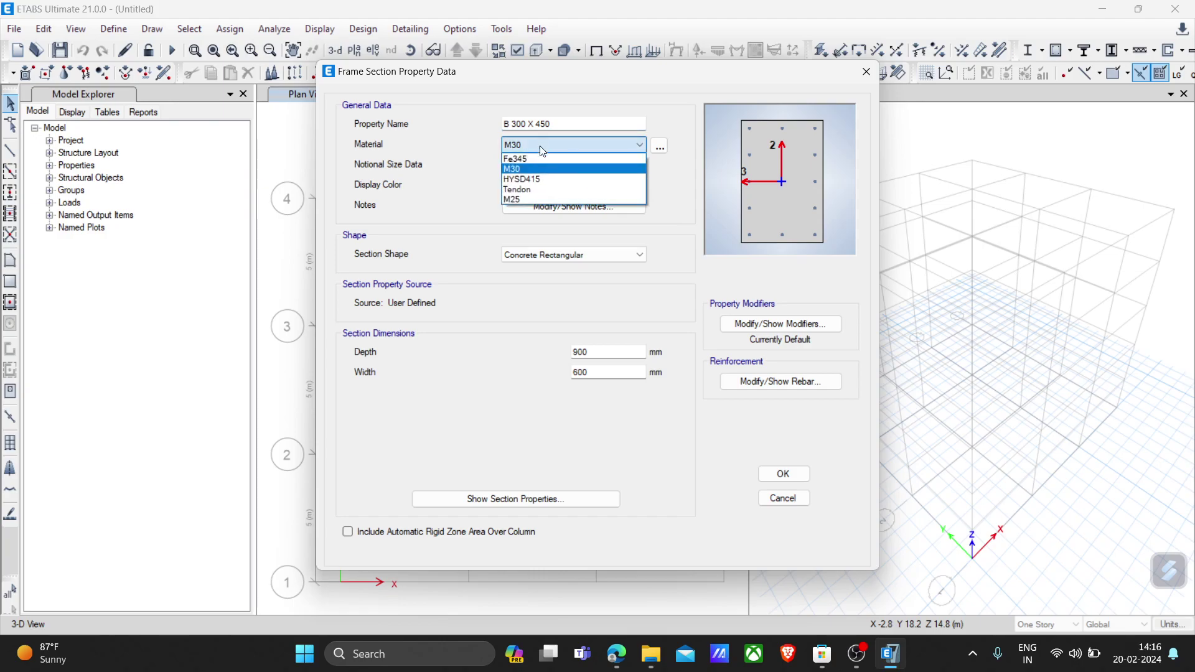
click(550, 170)
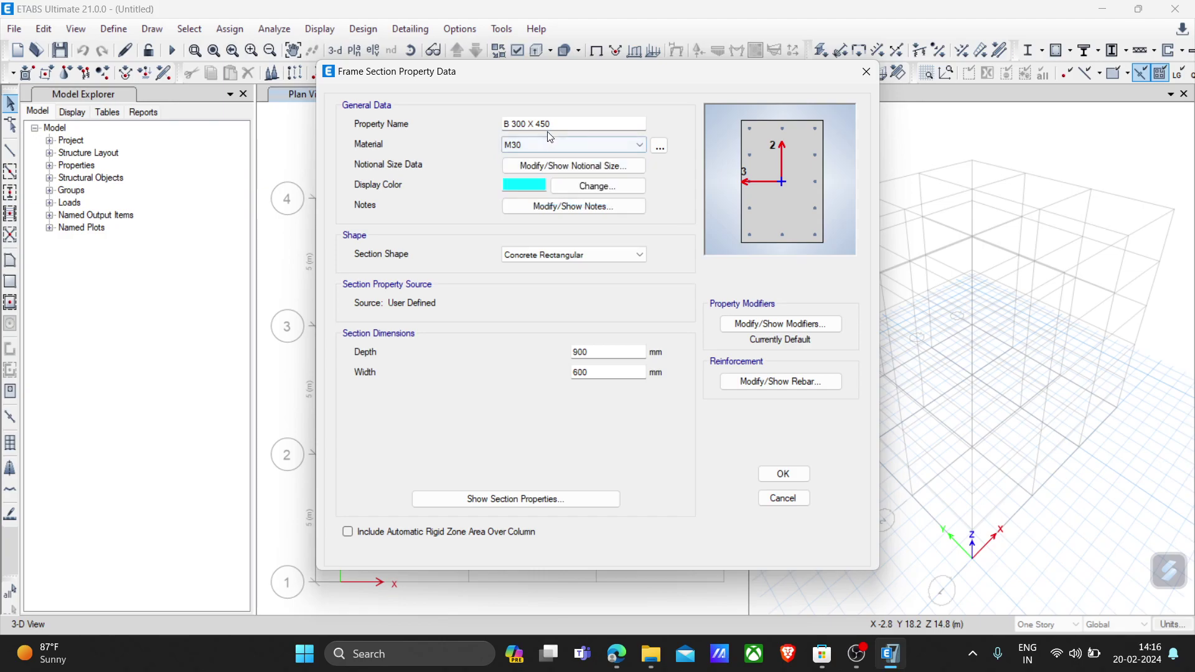
click(548, 257)
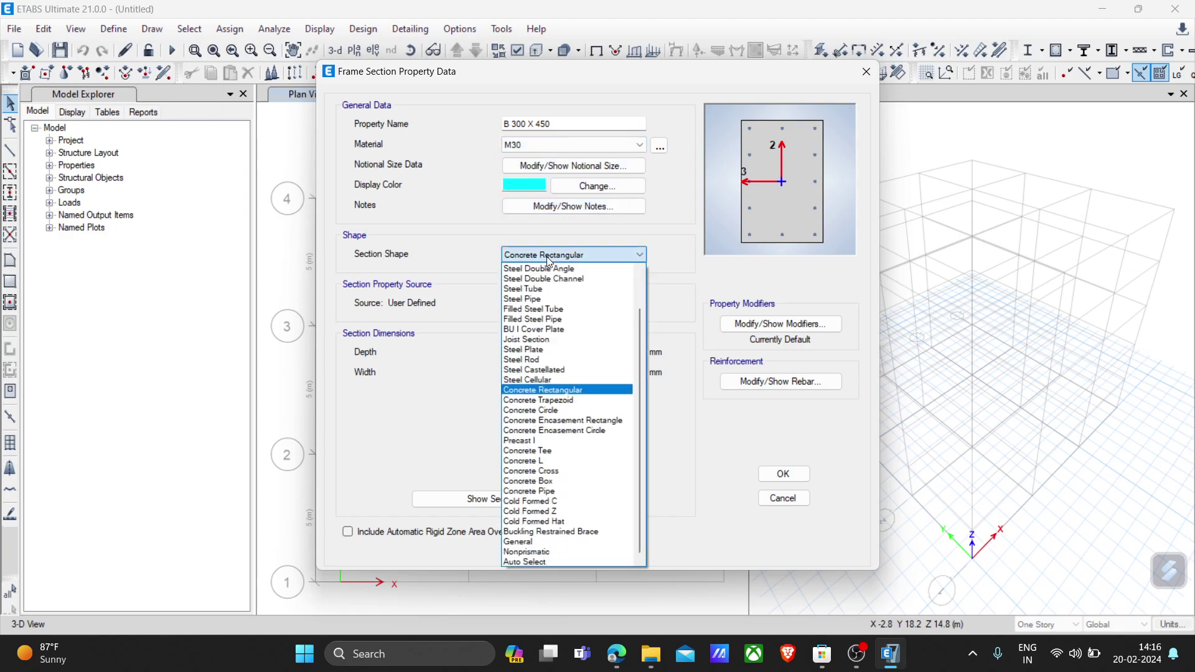
click(548, 258)
click(546, 146)
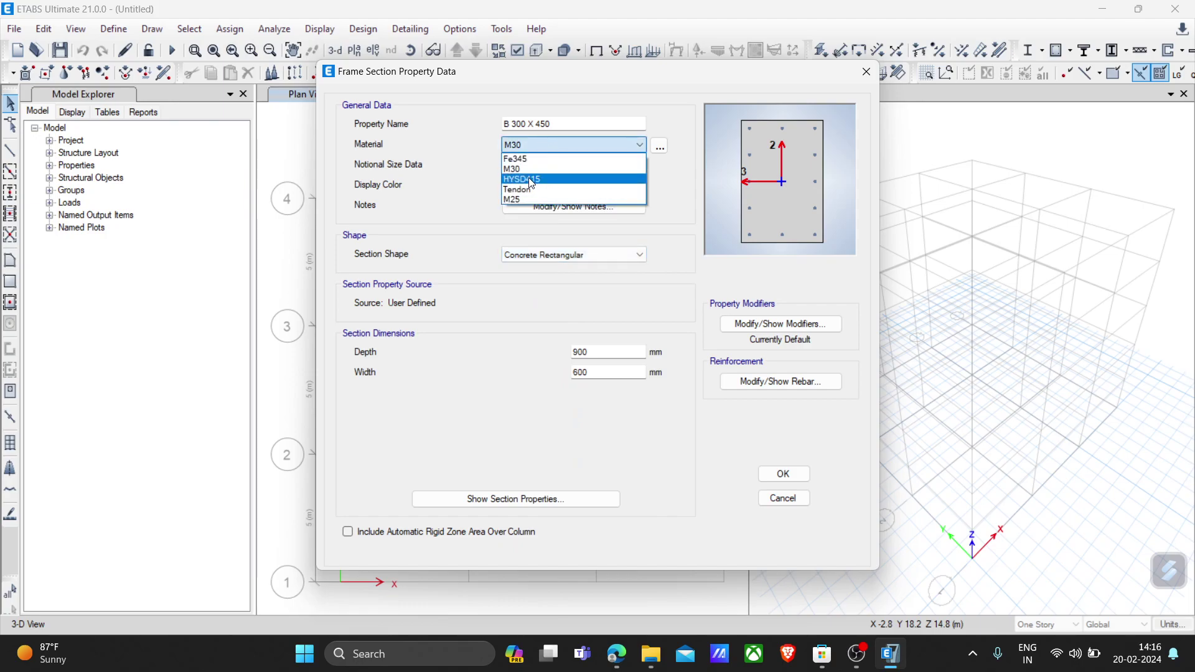
click(548, 200)
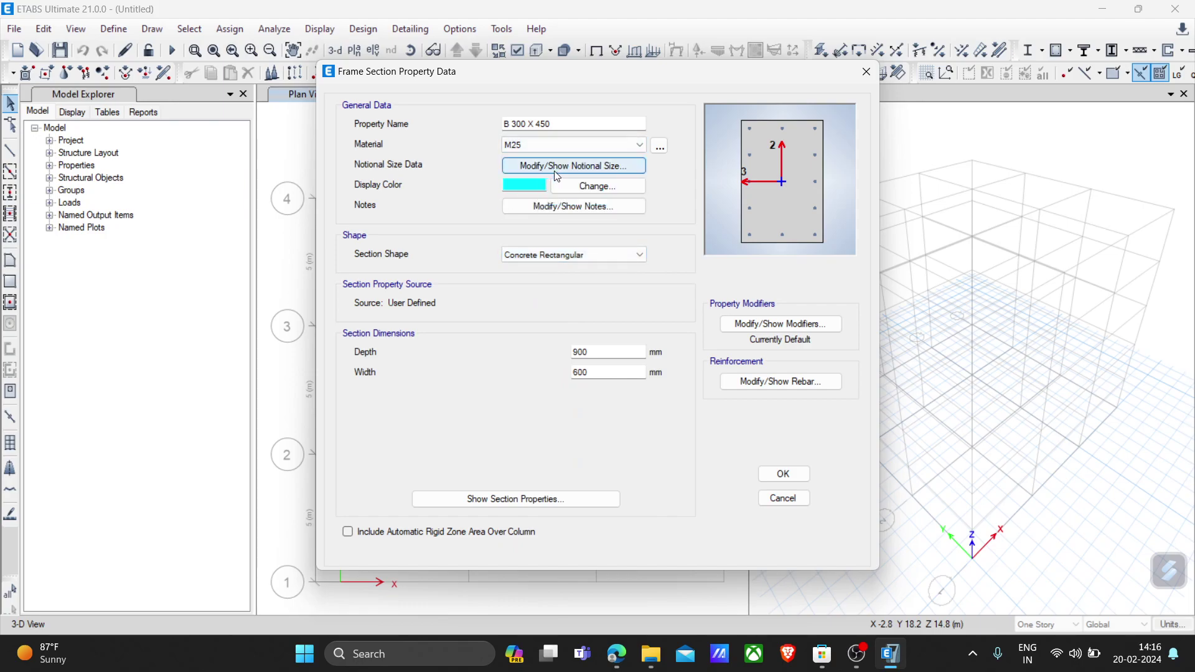
click(570, 255)
click(570, 255)
Rename the beam section as B 300 X 400
double_click(613, 352)
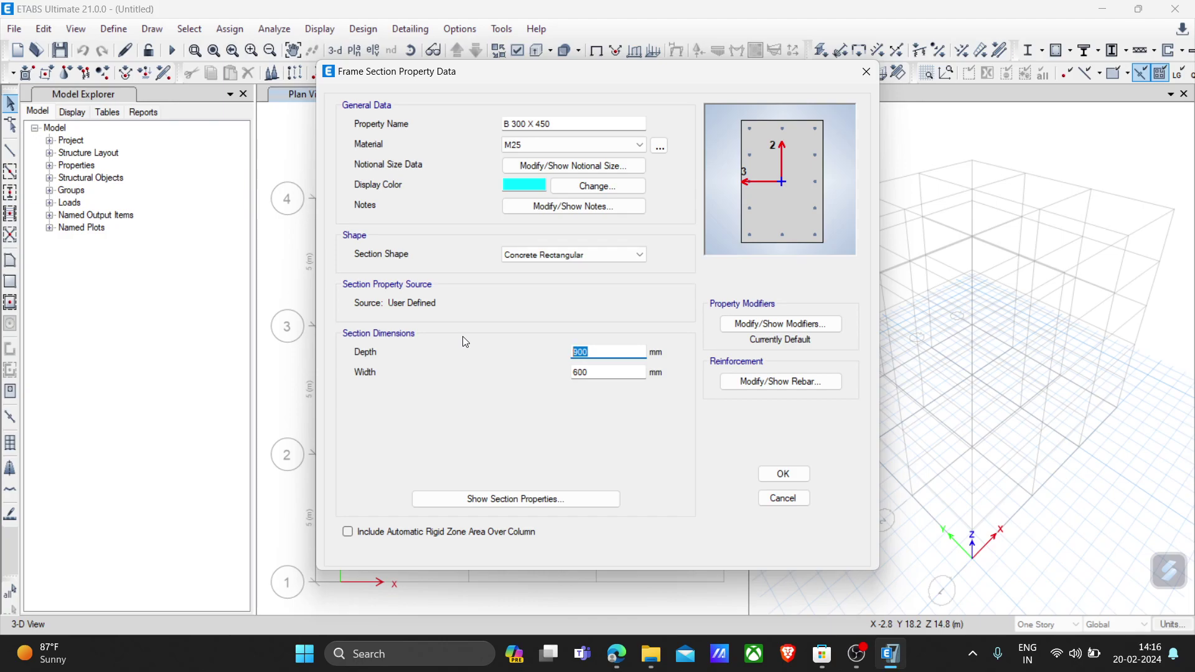
drag(553, 124, 533, 124)
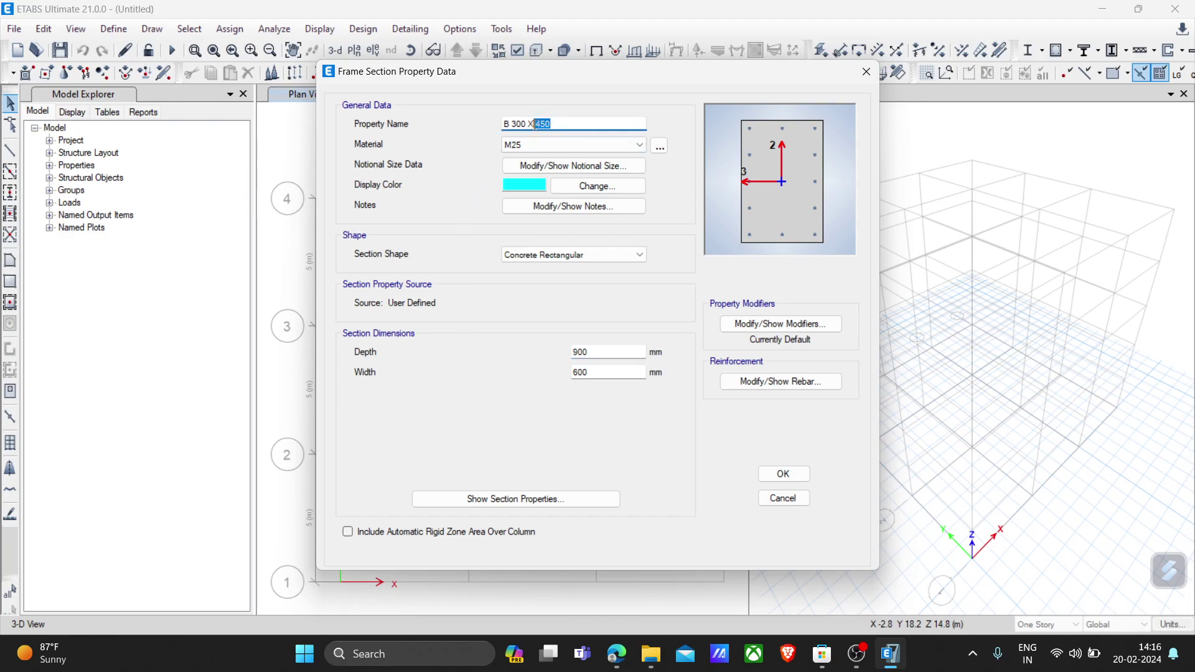
text(400)
key(Tab)
key(Tab)
Set the section's depth to 400 mm and width to 300 mm, and keep the default stiffness modifiers
drag(610, 353, 491, 338)
text(400)
key(Tab)
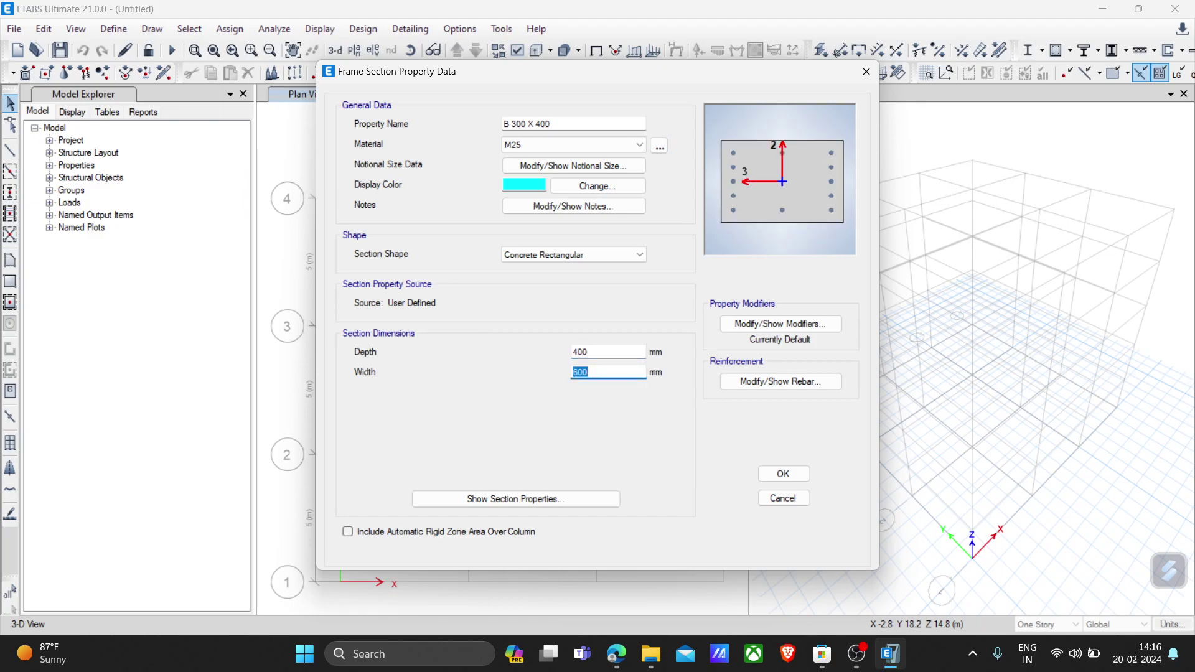
text(300)
click(741, 327)
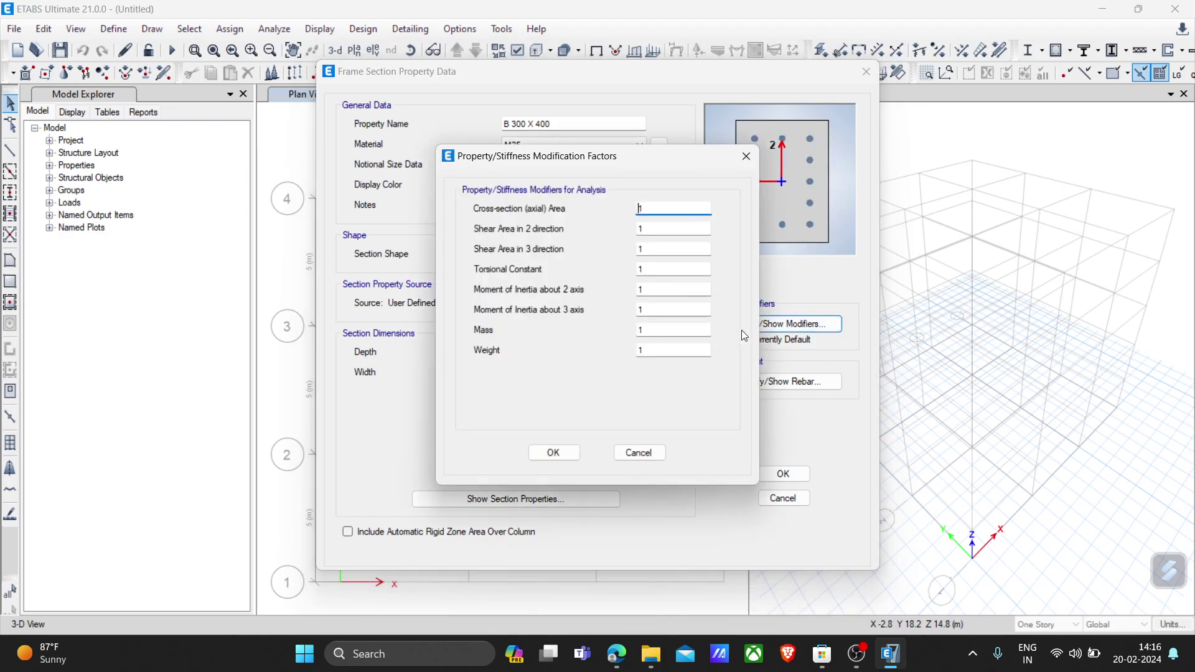
click(552, 455)
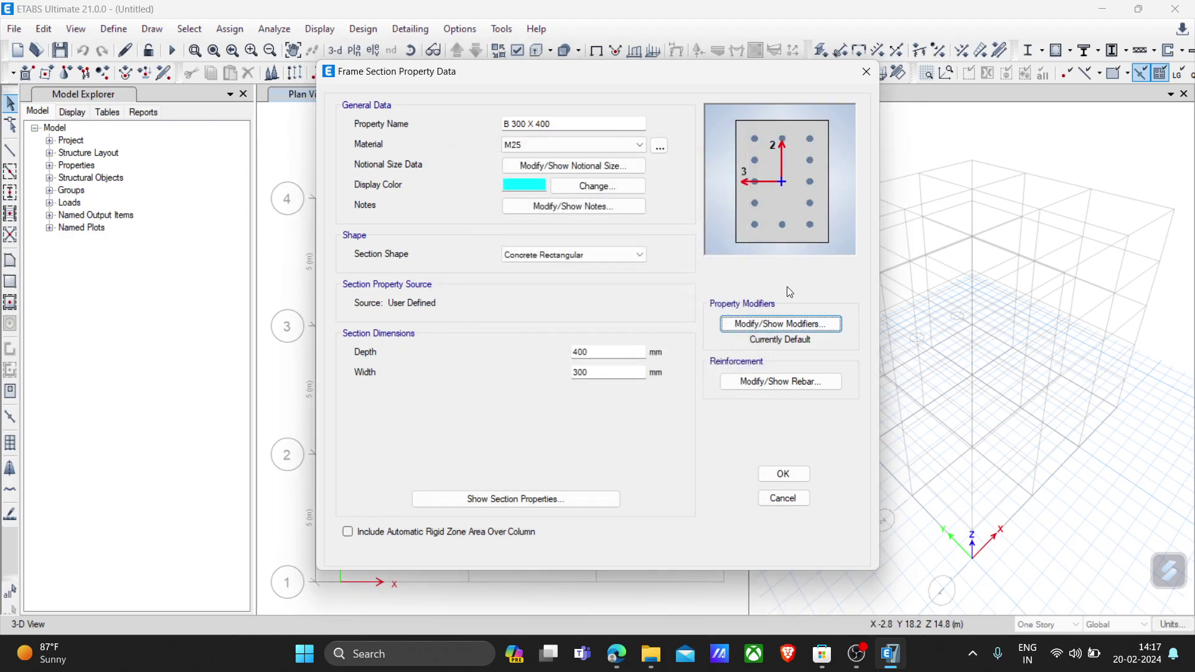
Enter a 25 mm clear cover for confinement bars, keep HYSD415 rebar, and change the beam section's design type to M3 Design Only (Beam)
click(790, 384)
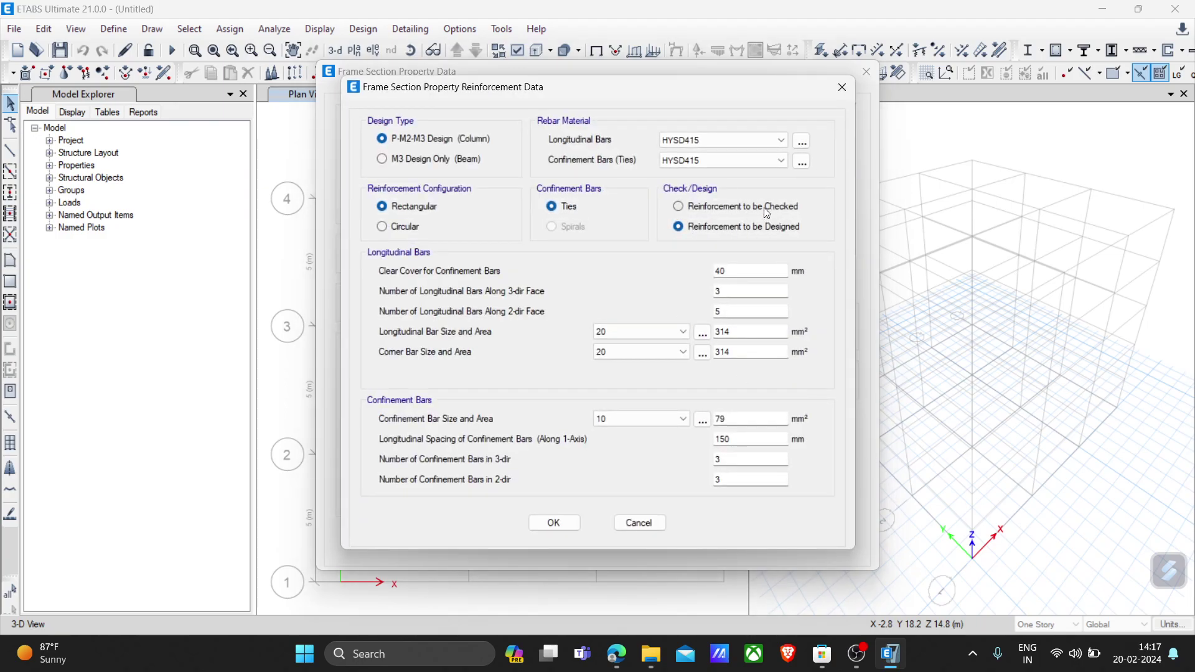
click(707, 137)
click(703, 152)
drag(748, 271, 601, 271)
text(25)
click(403, 163)
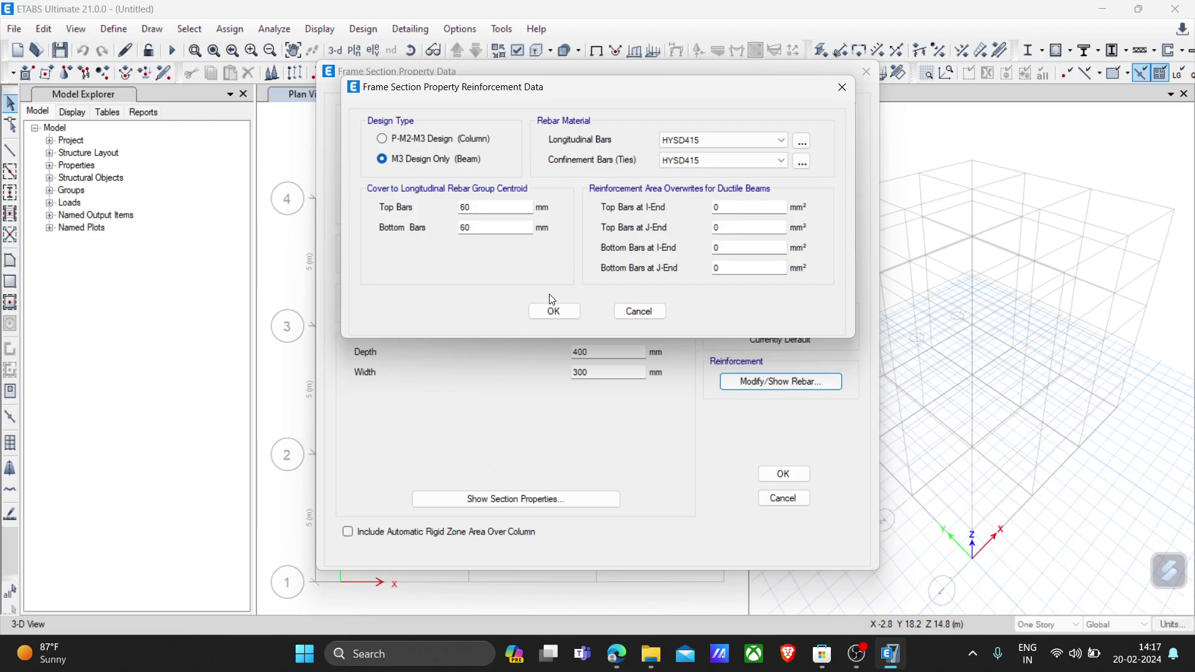
Set the beam section's top and bottom bar covers to 25 mm and save the B 300 X 400 section
drag(484, 207, 396, 205)
text(25)
key(Tab)
text(25)
click(554, 310)
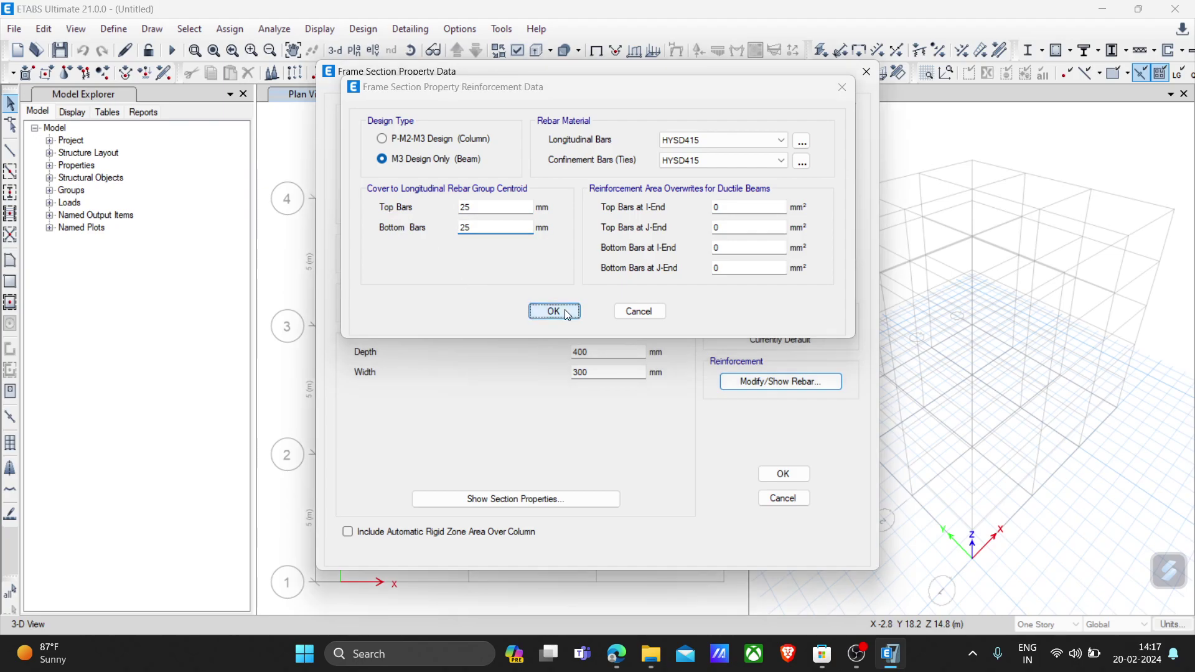
click(785, 473)
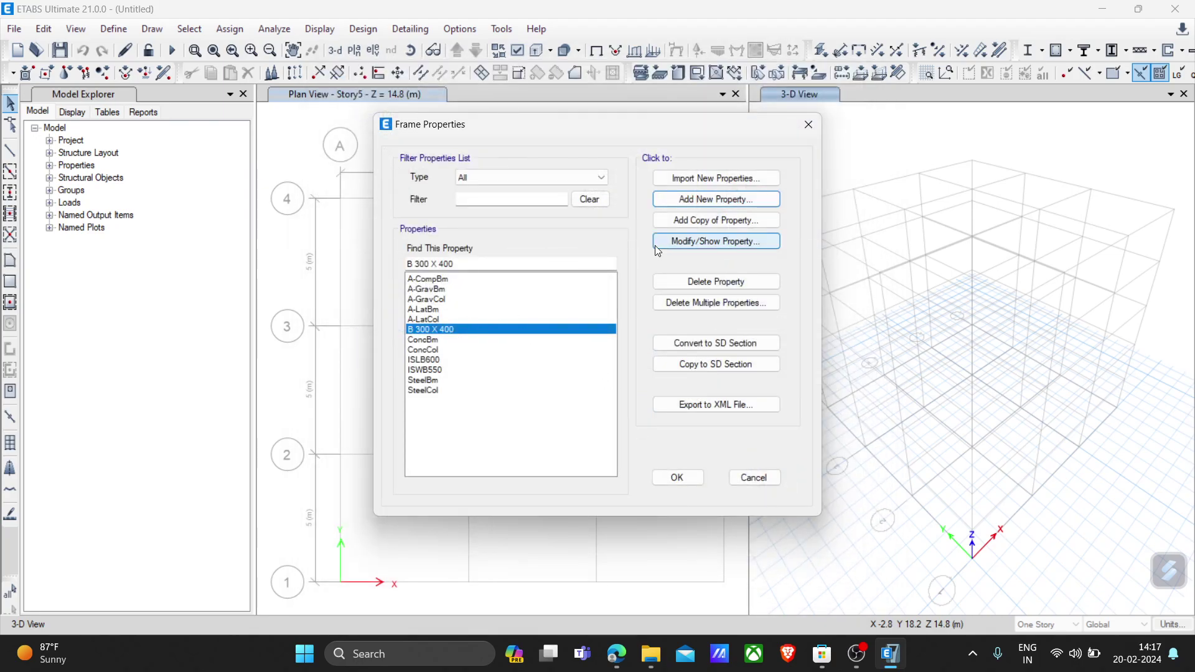
Add another concrete rectangular frame section and name it C 400 X 500
click(713, 199)
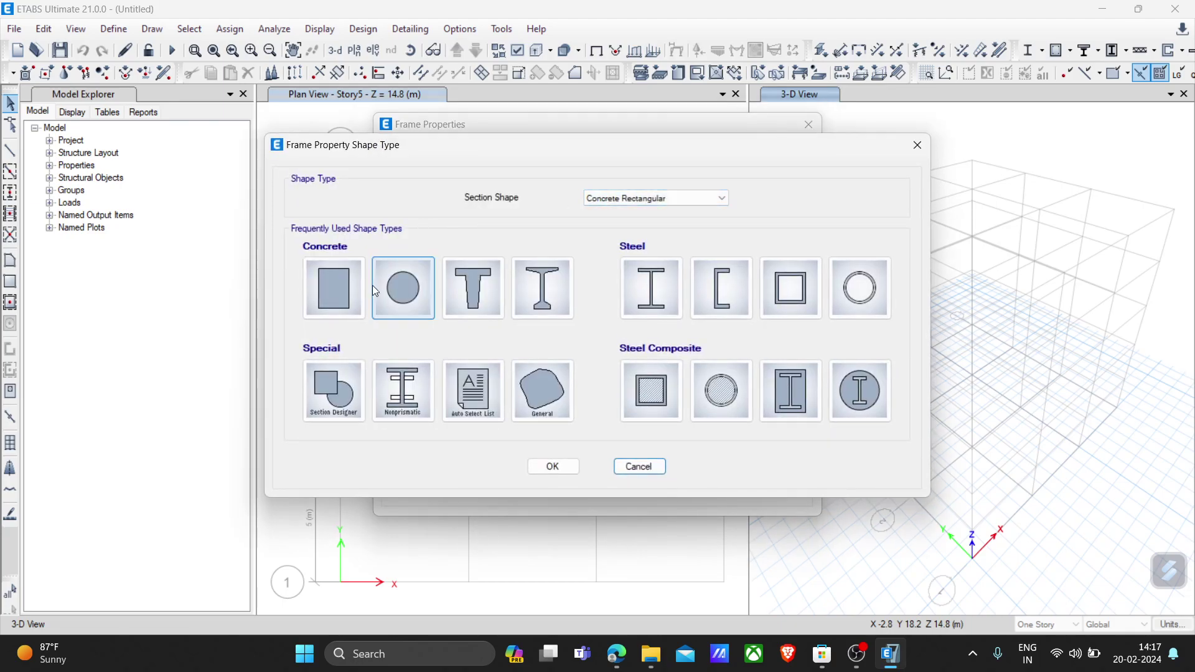
click(335, 289)
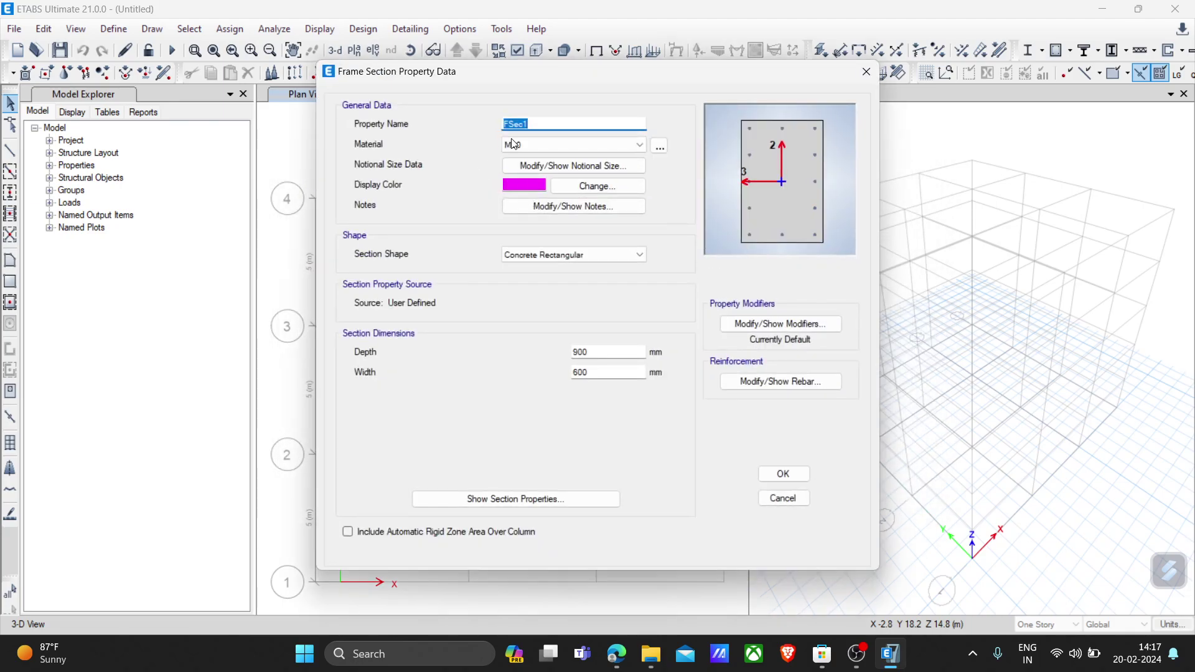
text(C 400 X 500)
Set the column section's depth to 500 mm and width to 400 mm, keeping all stiffness modifiers at 1
click(609, 352)
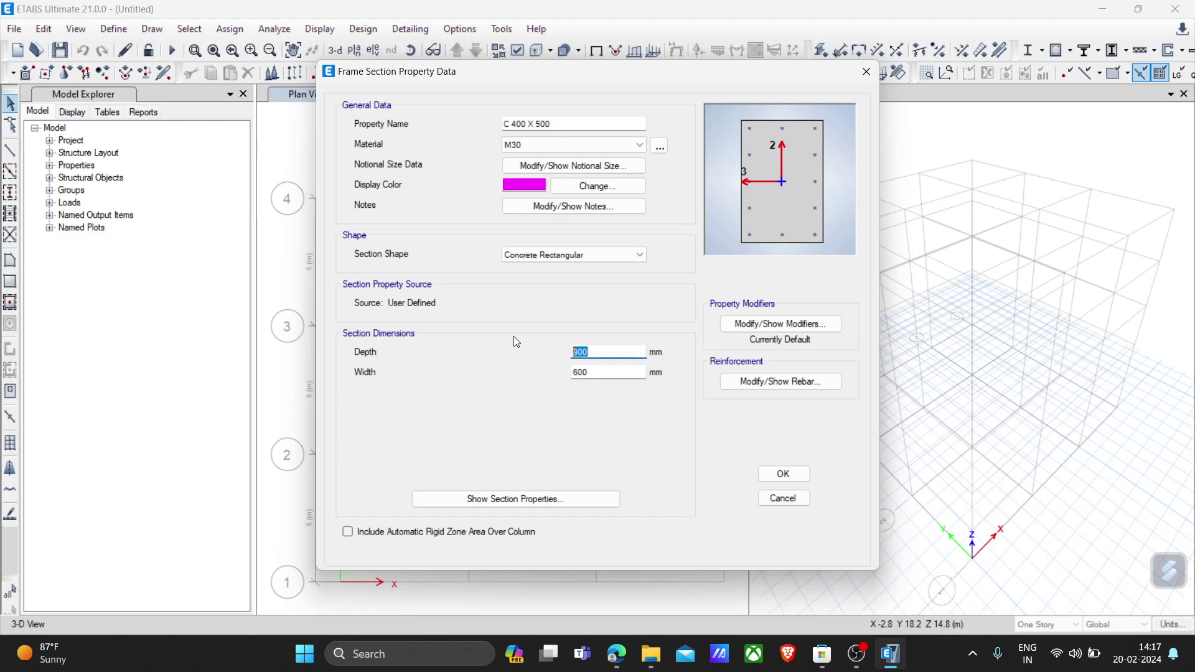
text(500)
key(Tab)
text(400)
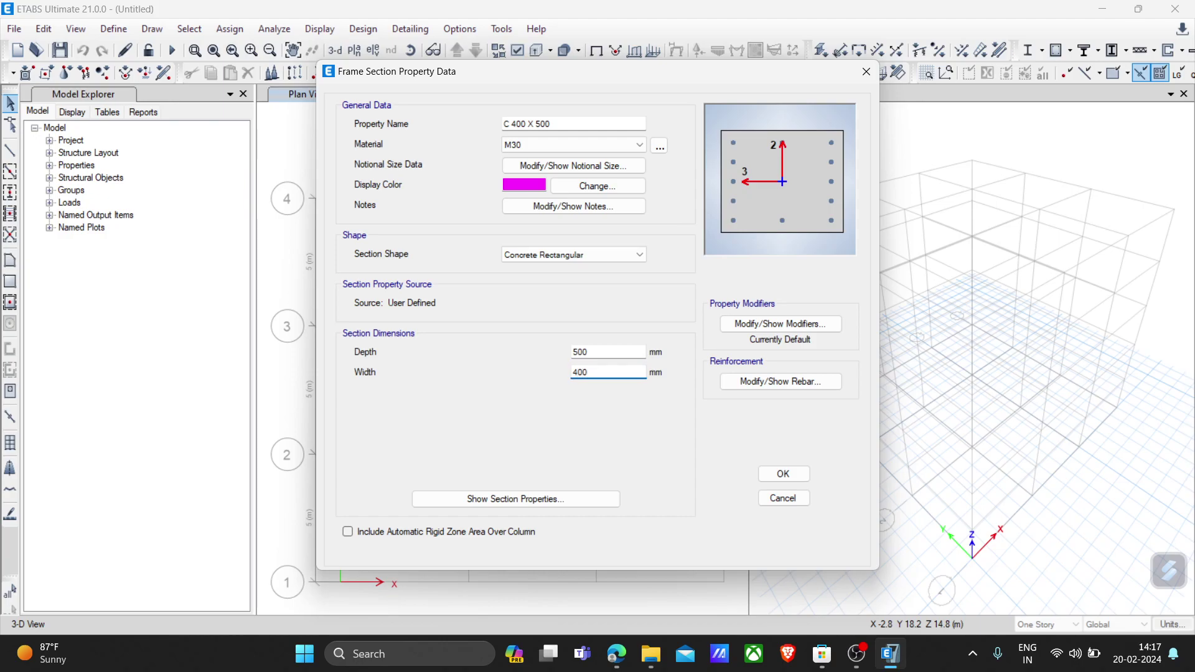
click(797, 327)
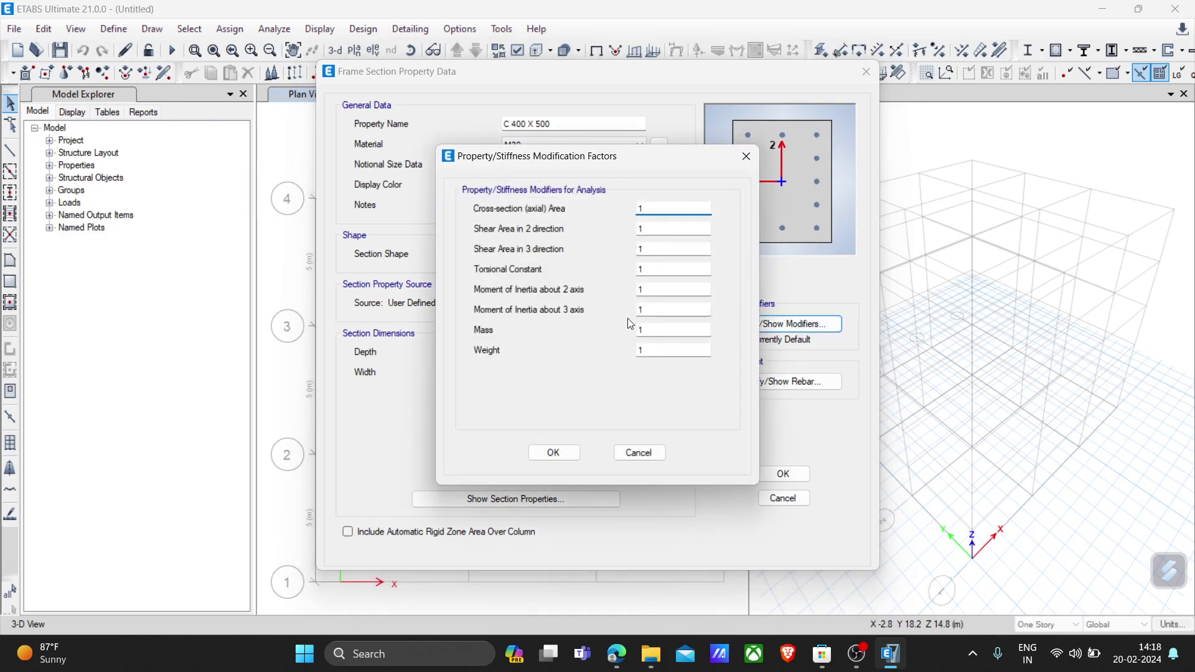
click(553, 453)
Change the column section's clear cover for confinement bars, keeping P-M2-M3 Design (Column), then save the section and close the frame properties
click(760, 380)
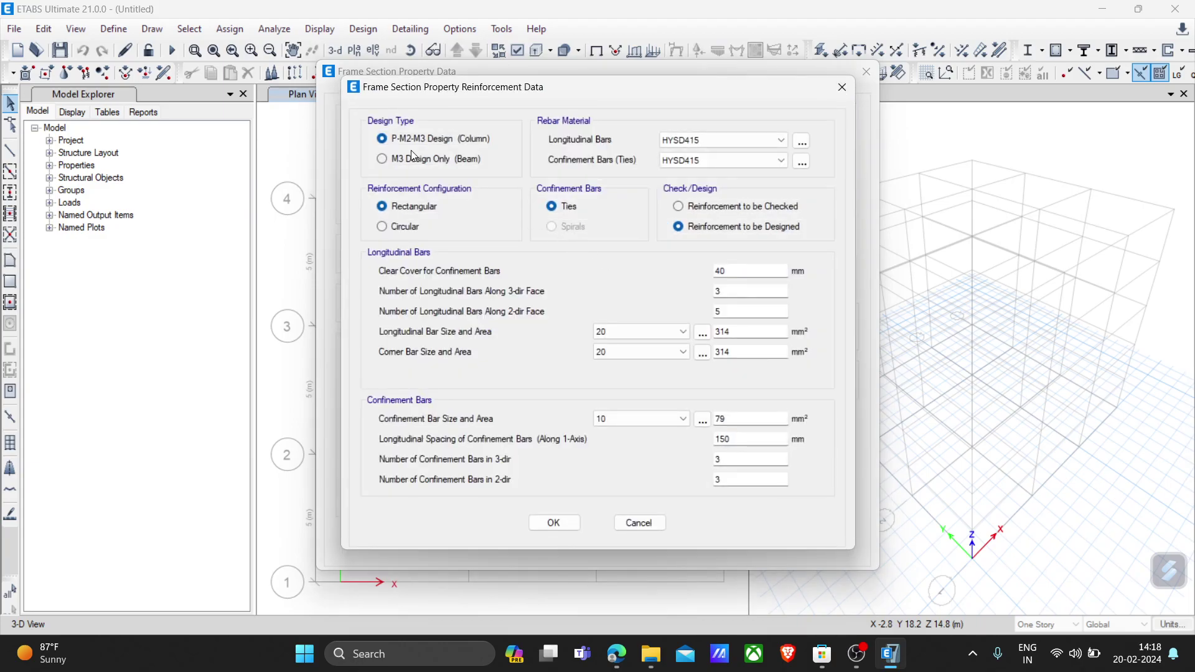
double_click(741, 274)
text(3)
click(560, 523)
click(570, 256)
click(570, 255)
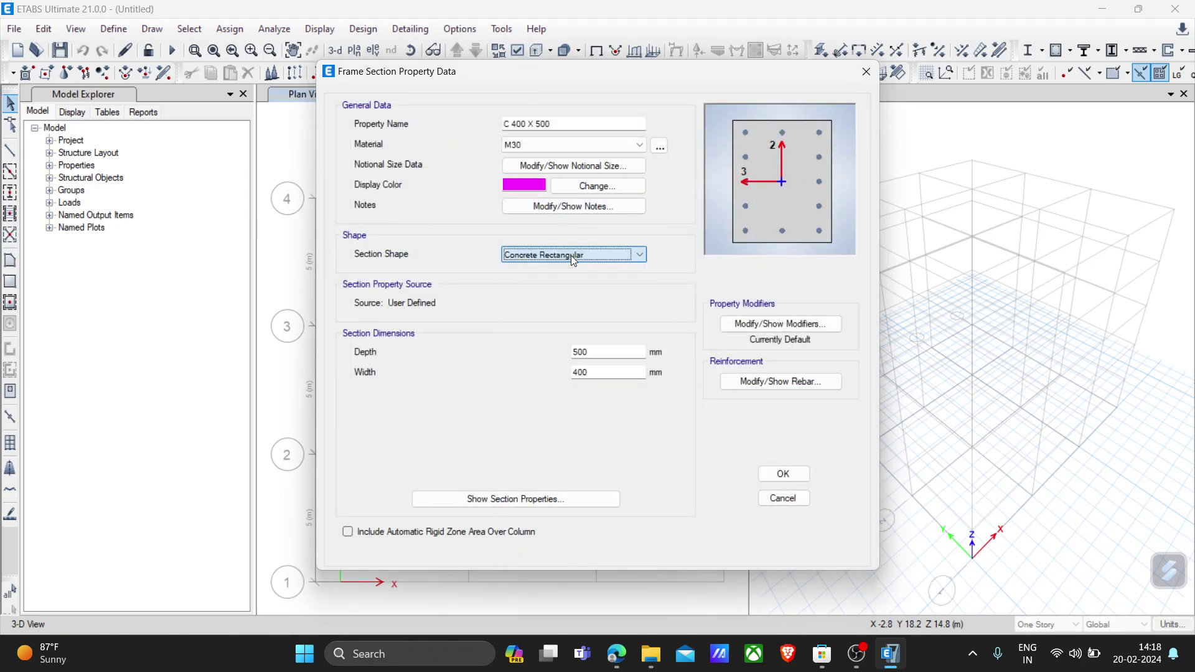
click(605, 356)
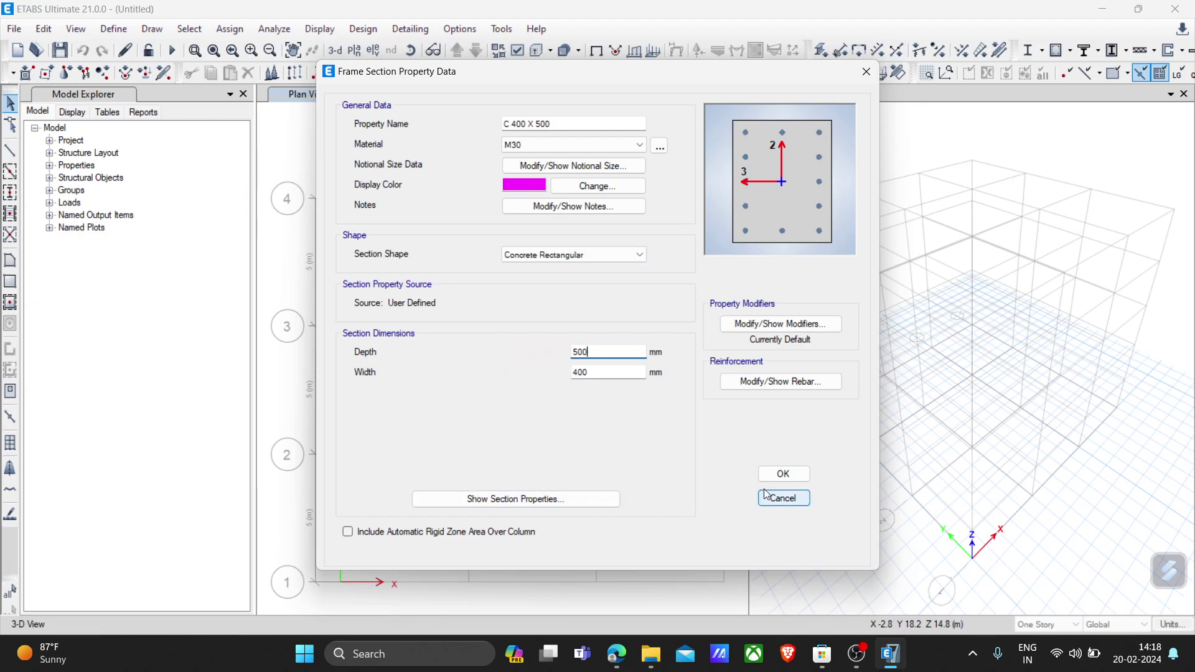
click(795, 474)
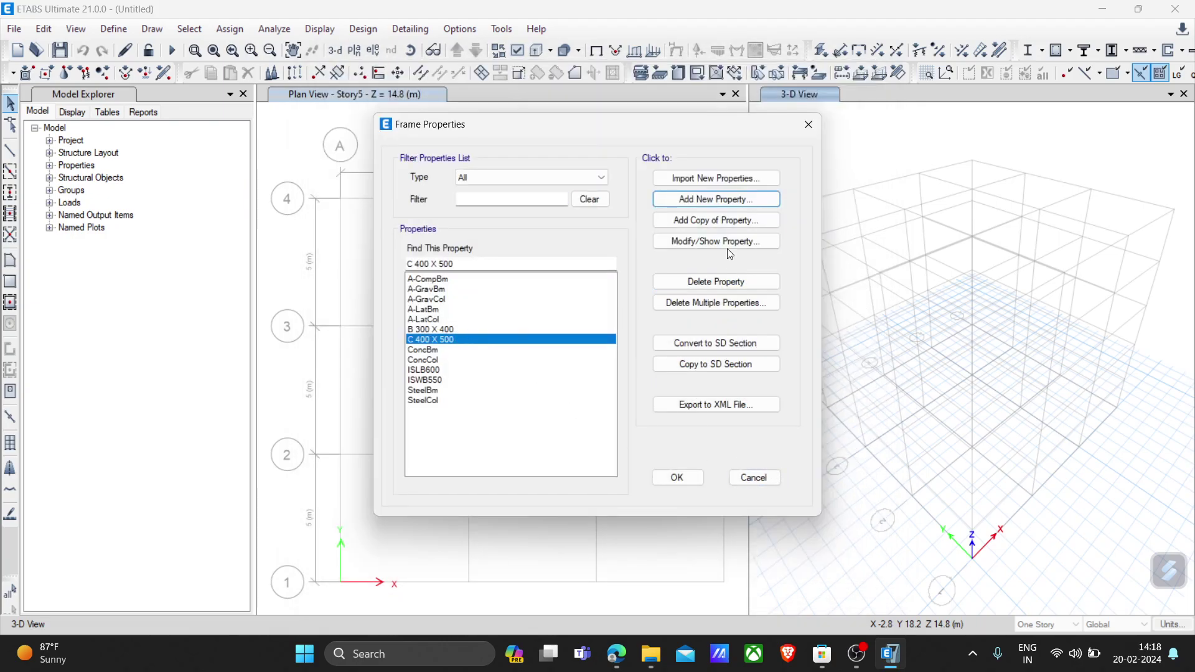
click(659, 477)
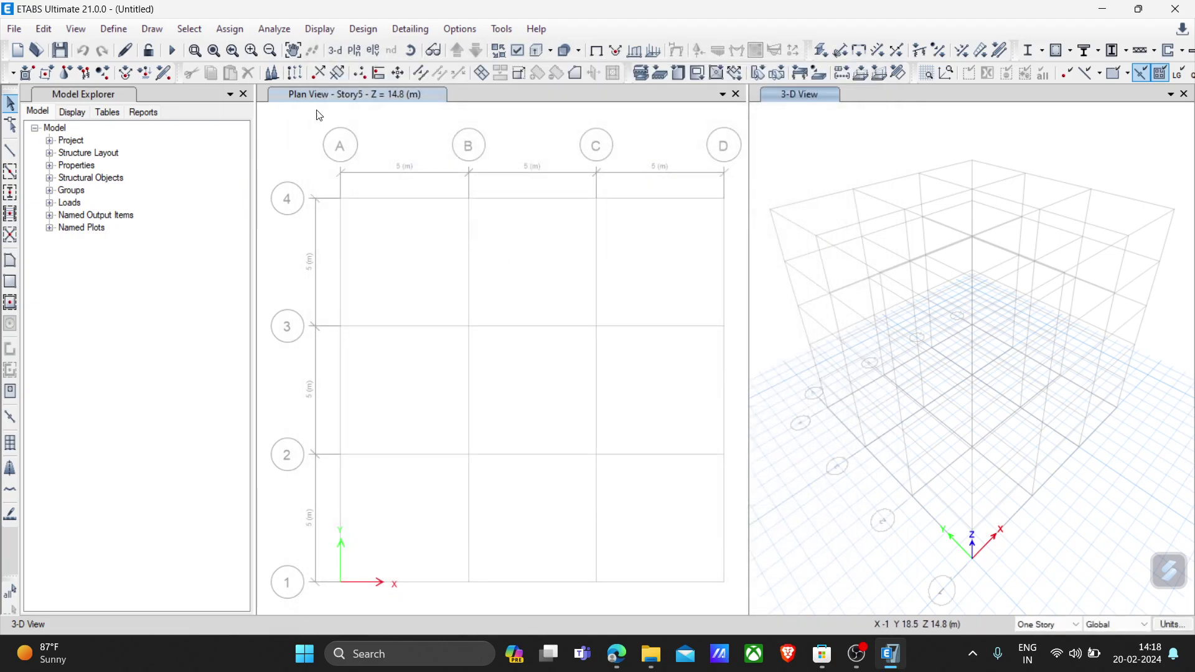
Add a new slab section property named S 250 with M25 as its material
click(113, 28)
mouse_move(133, 80)
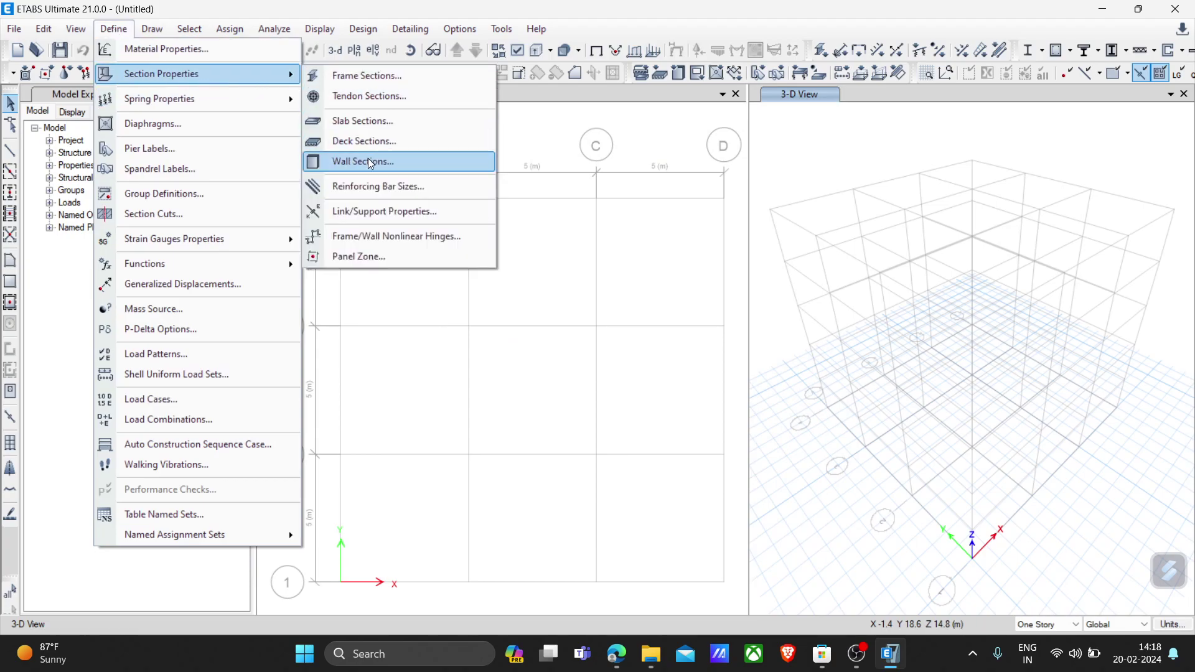
click(378, 124)
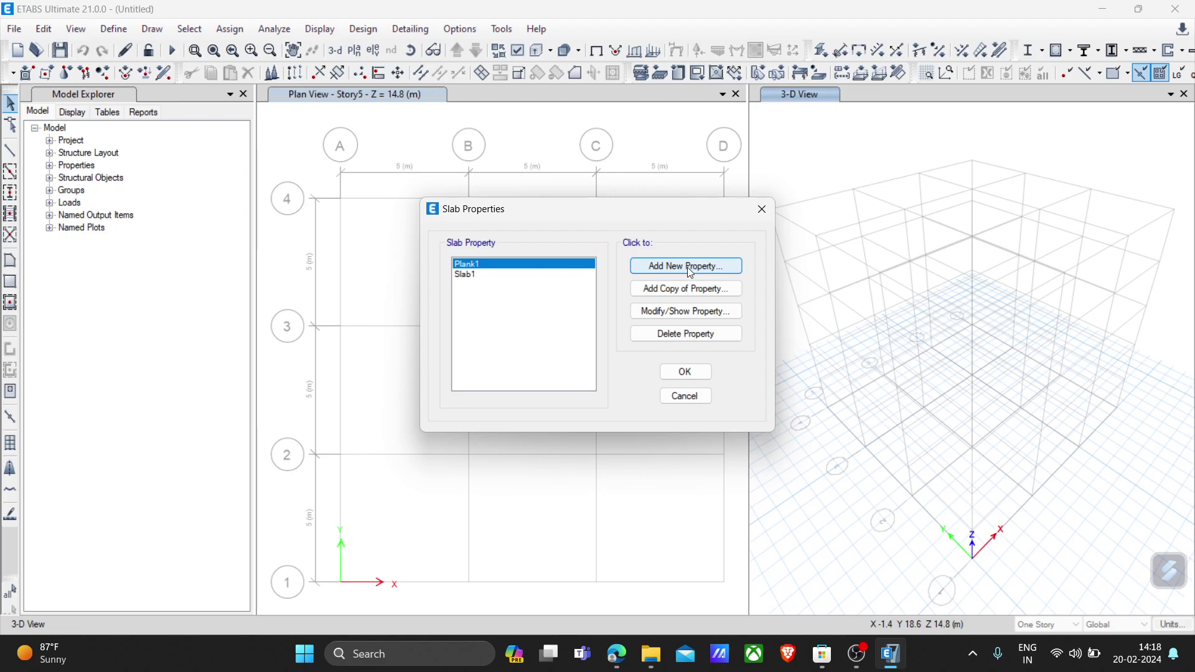
click(687, 267)
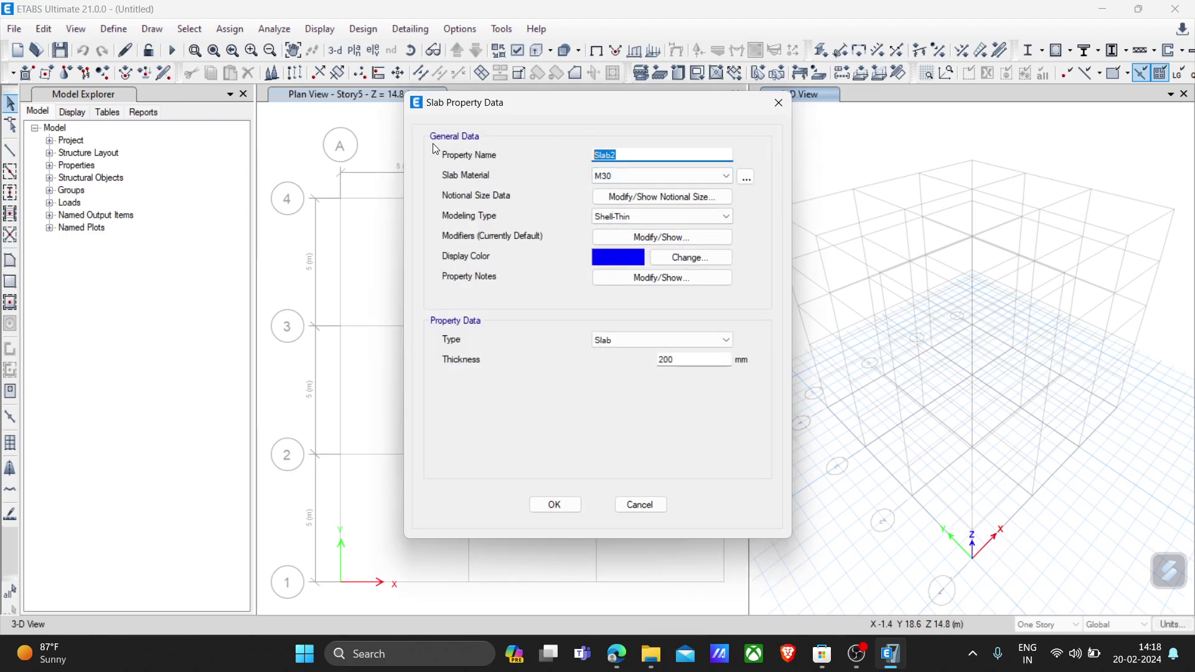
text(S 250)
click(659, 177)
click(629, 230)
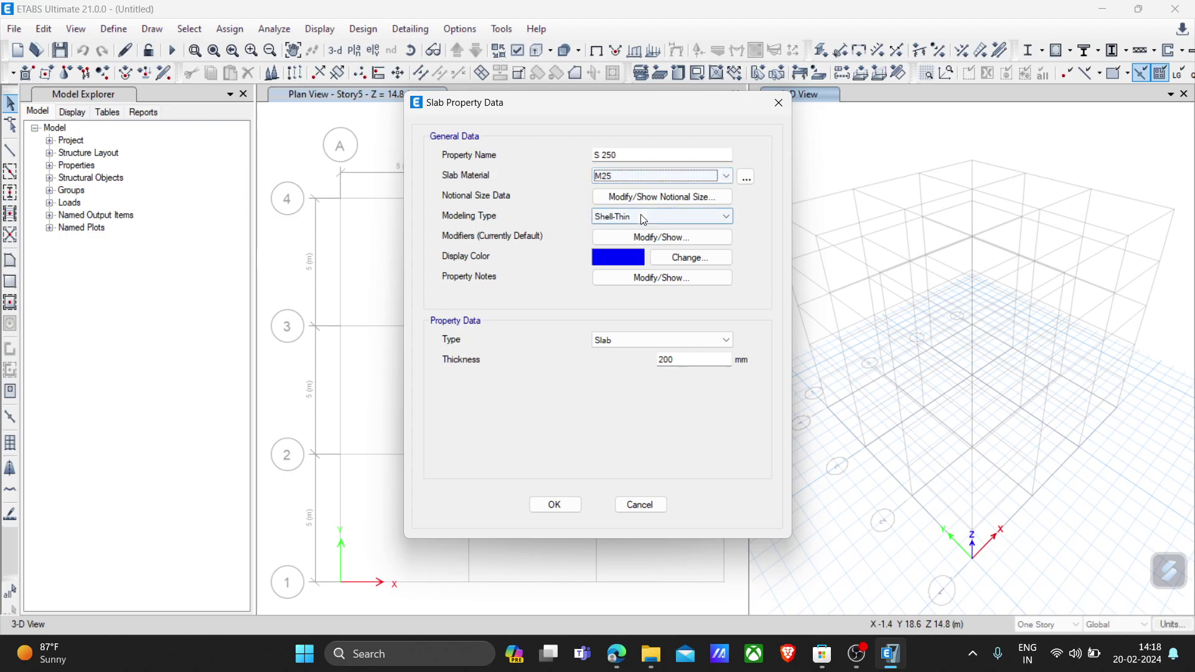
Keep the slab's modeling type Shell-Thin and its type Slab, set the thickness to 250 mm, and save it
click(645, 216)
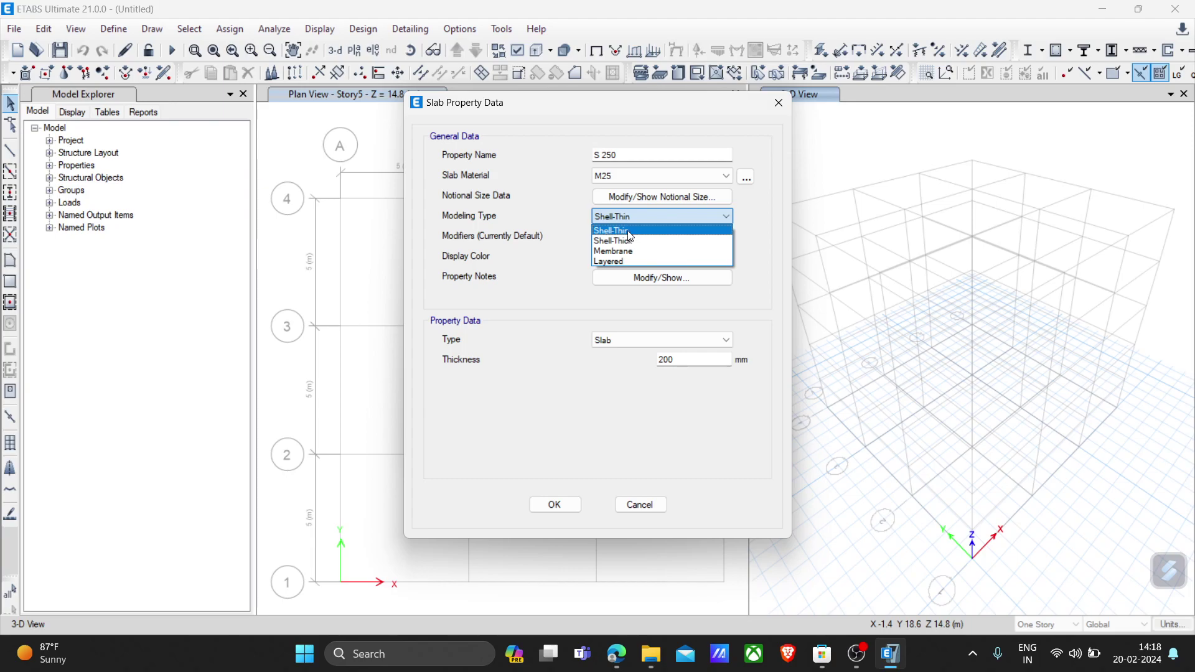
click(628, 231)
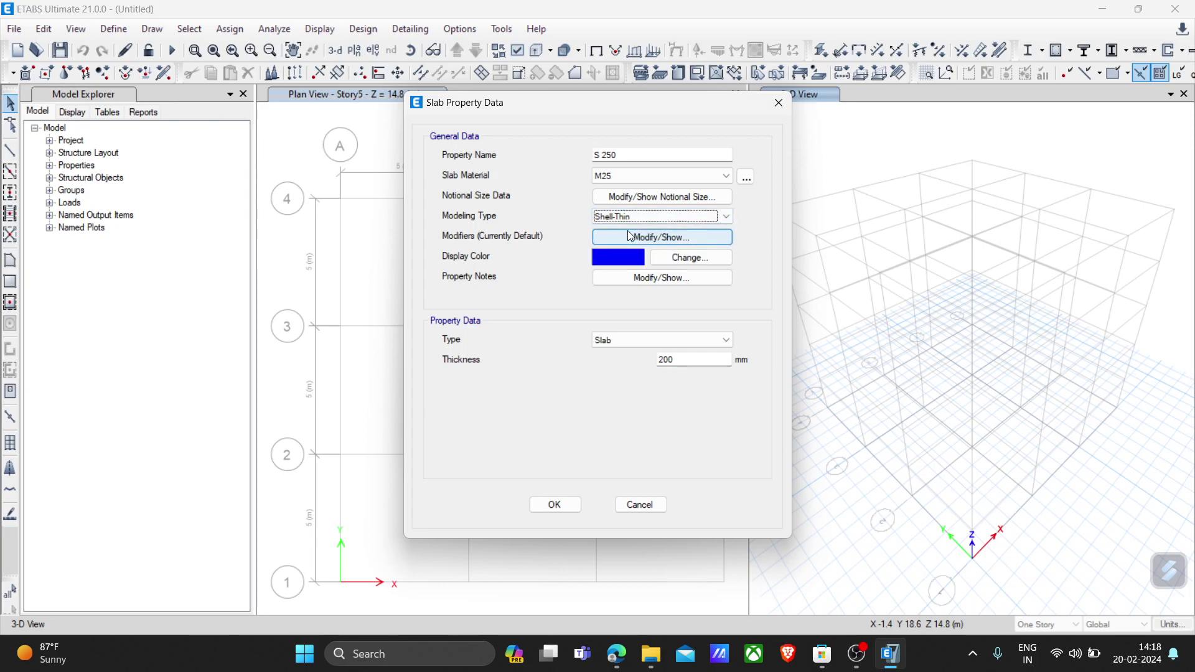
click(626, 340)
click(625, 341)
key(Tab)
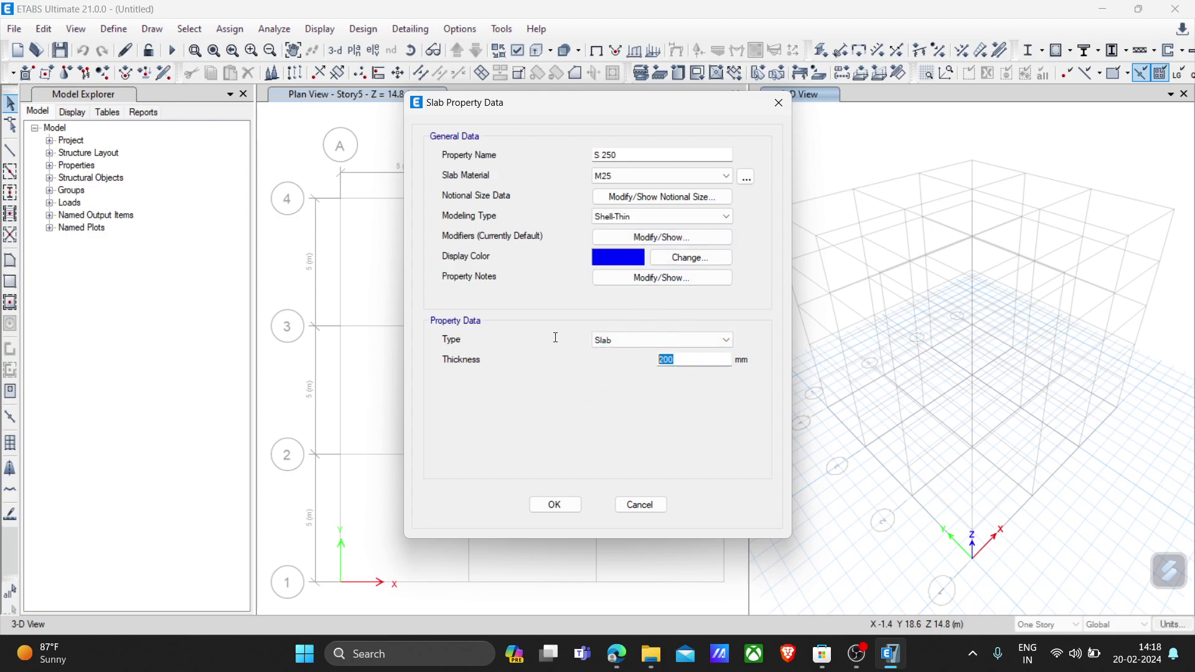
text(25)
click(562, 505)
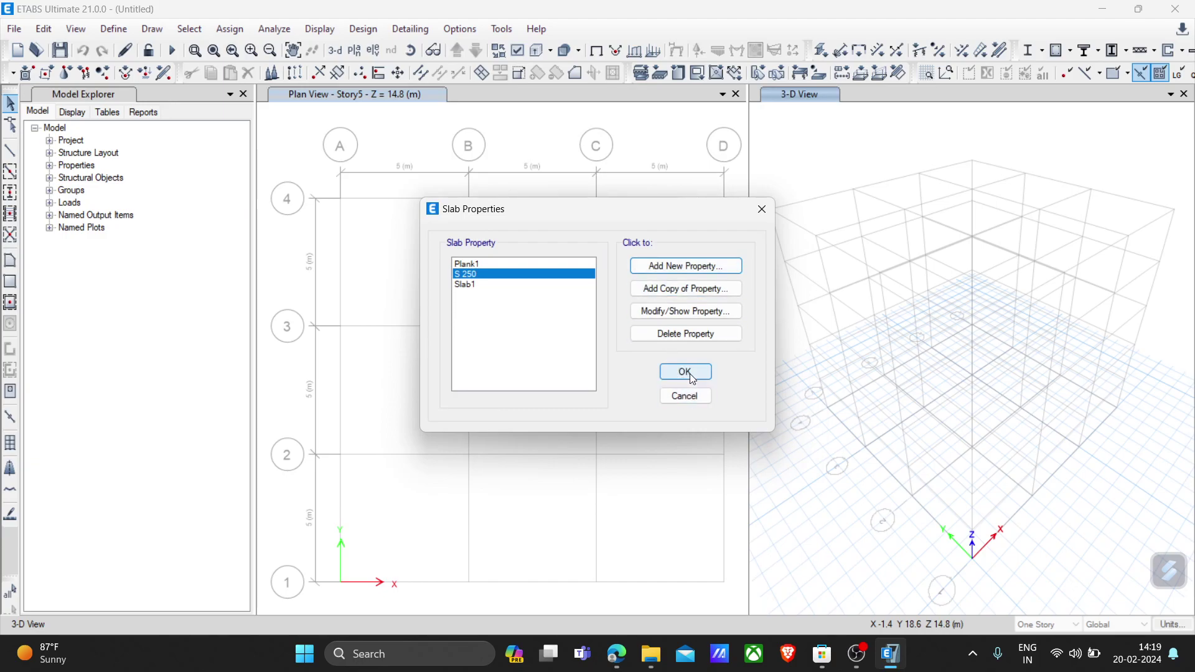
Review the S 250 slab's modeling type options, keep Shell-Thin, and close the slab properties
click(670, 312)
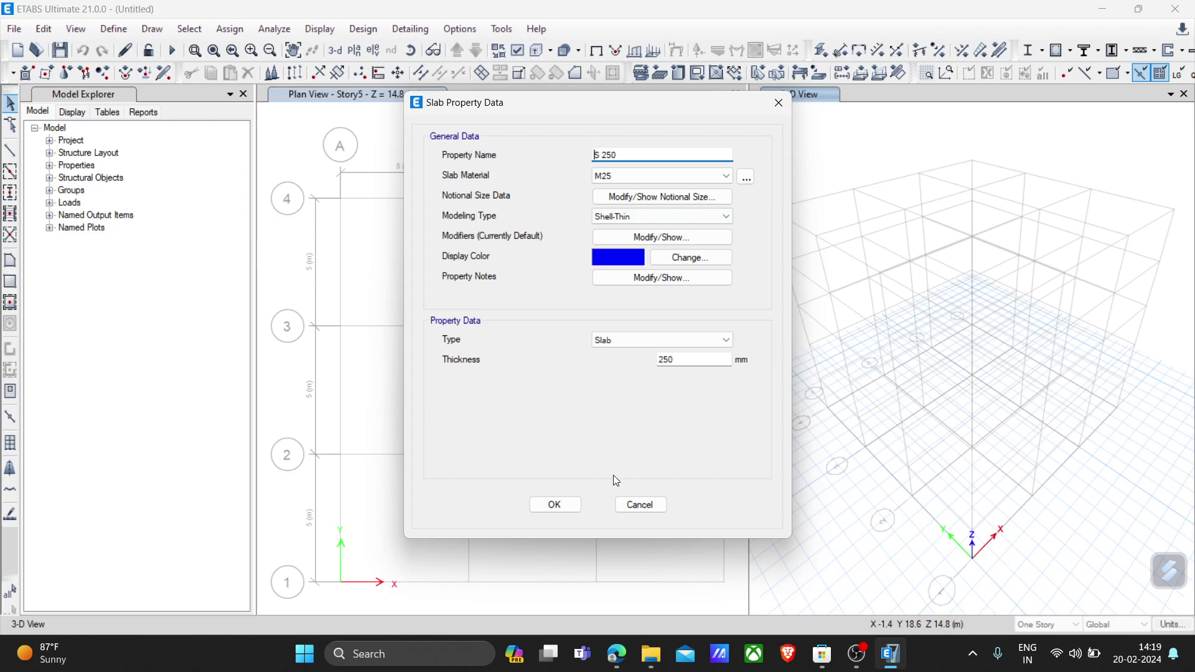
click(624, 217)
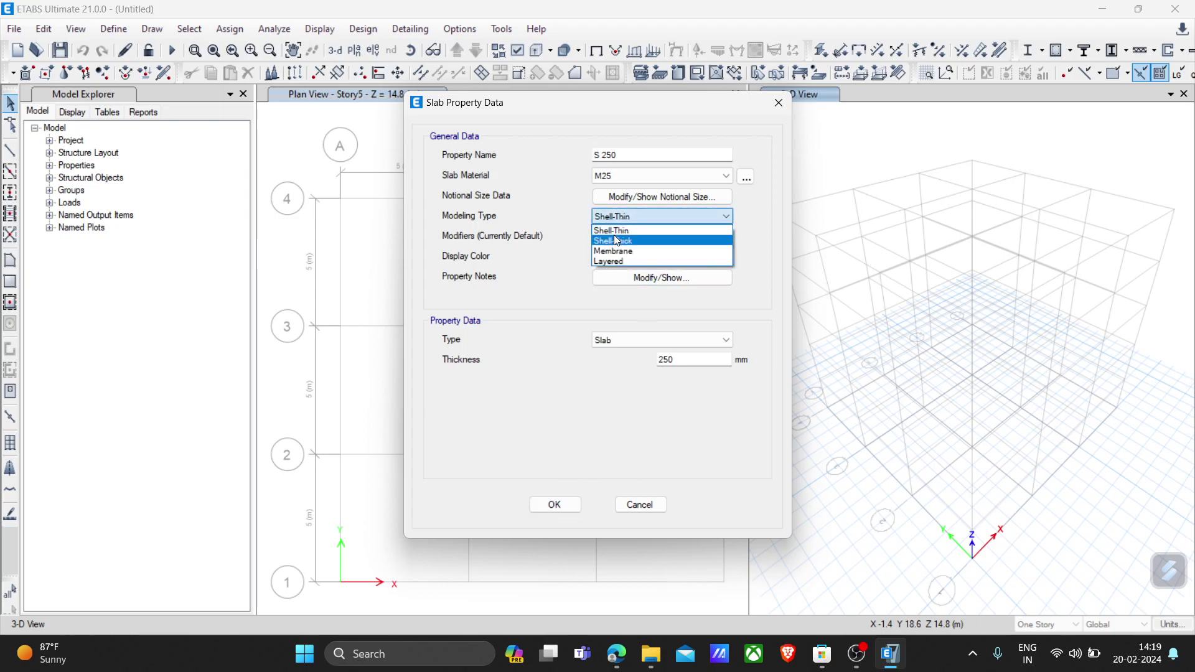
click(617, 232)
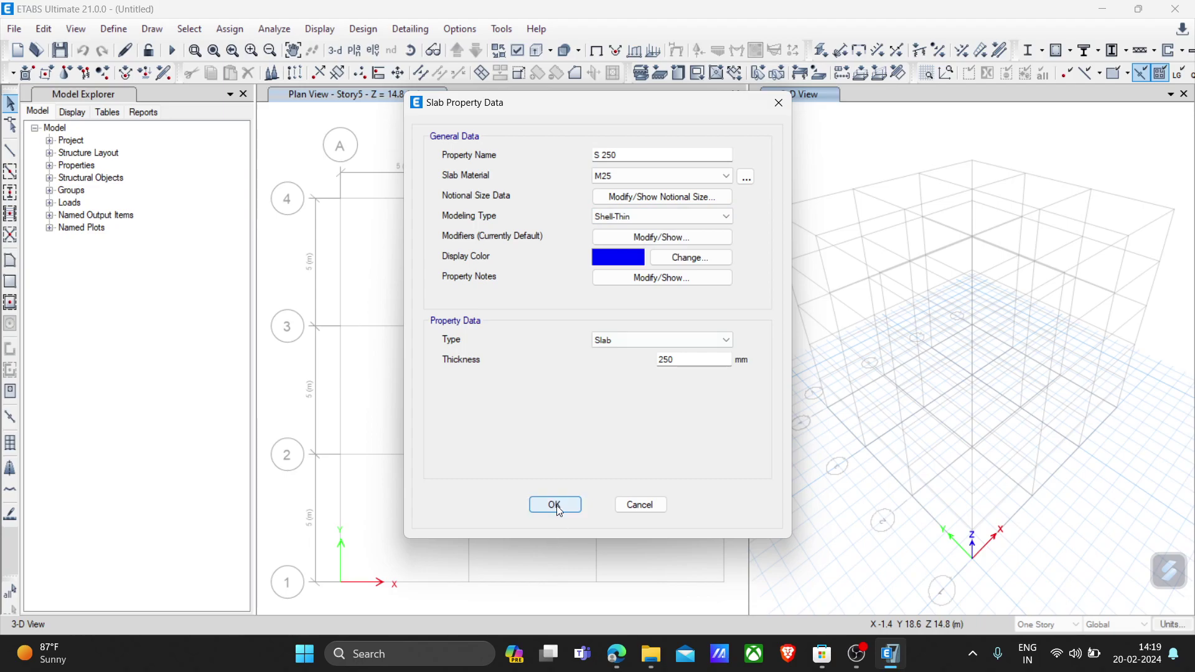
click(555, 503)
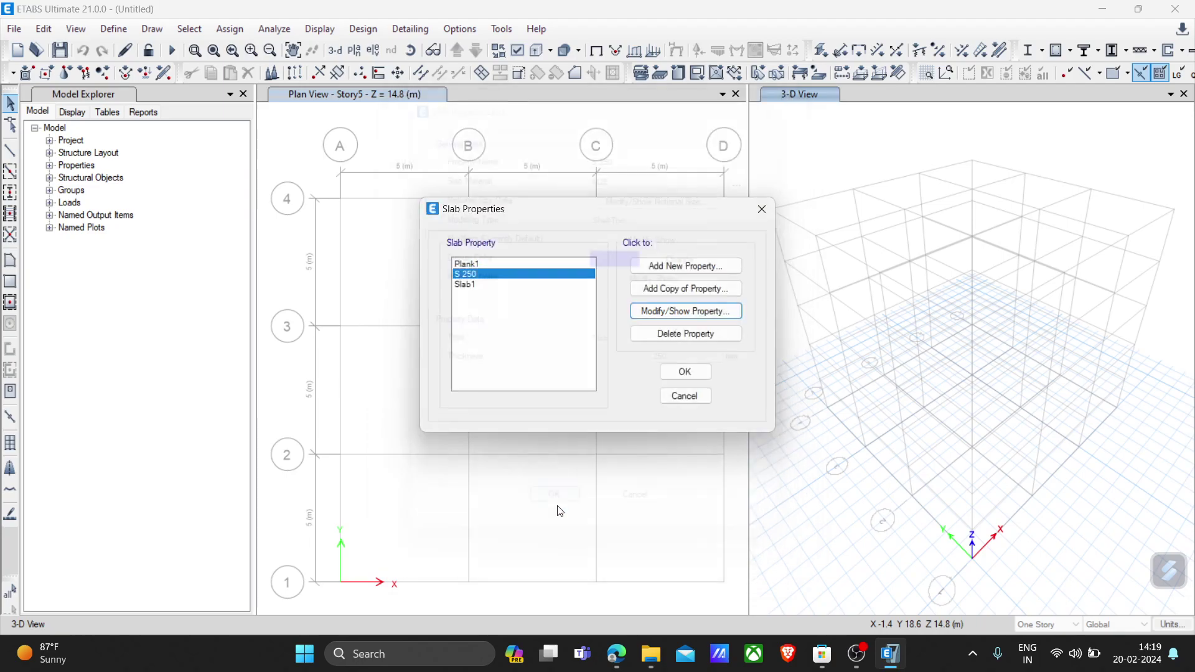
click(692, 371)
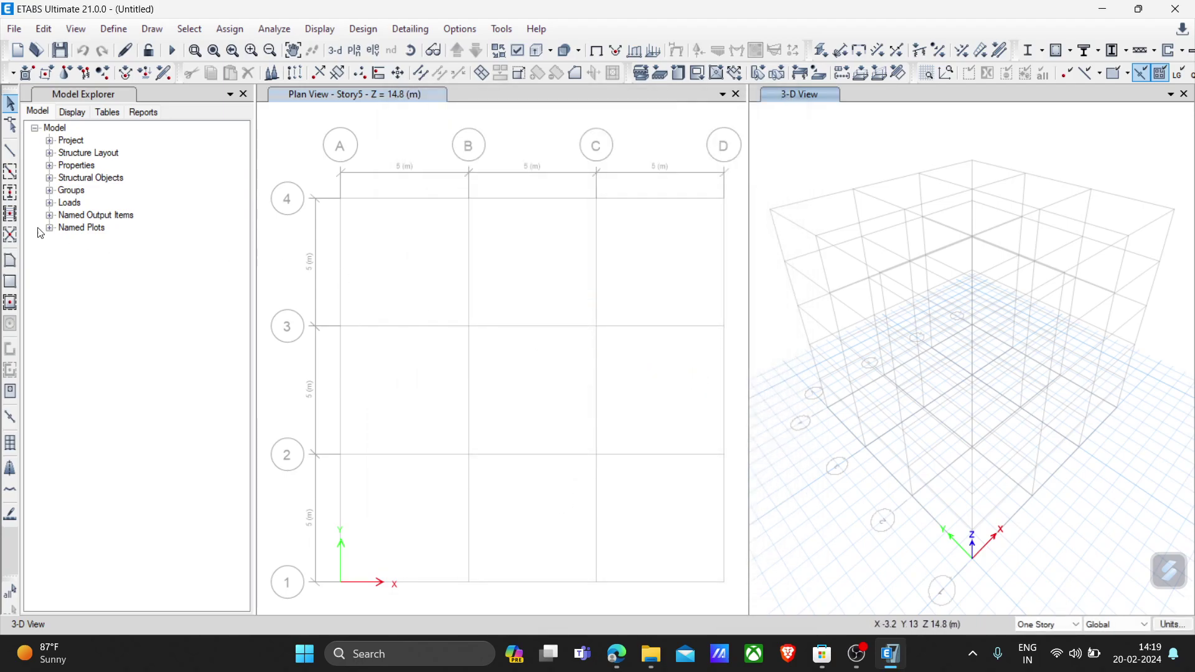
Quick-draw C 400 X 500 columns at every grid intersection of the plan, with the drawing applied to All Stories
click(10, 194)
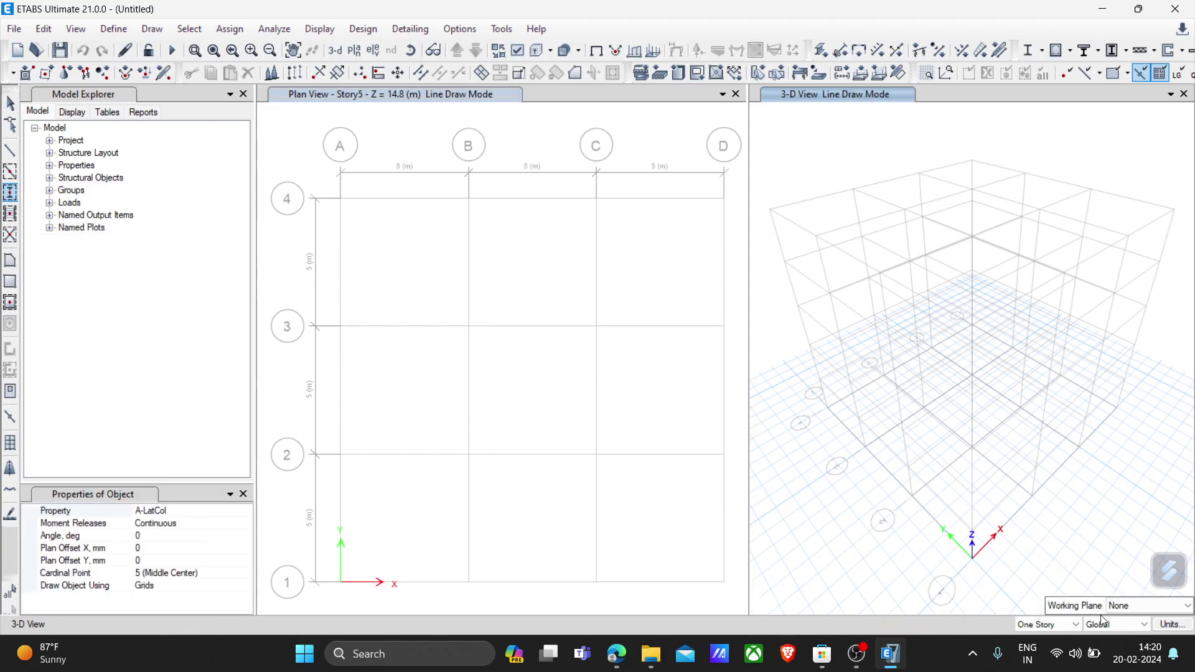
click(1049, 624)
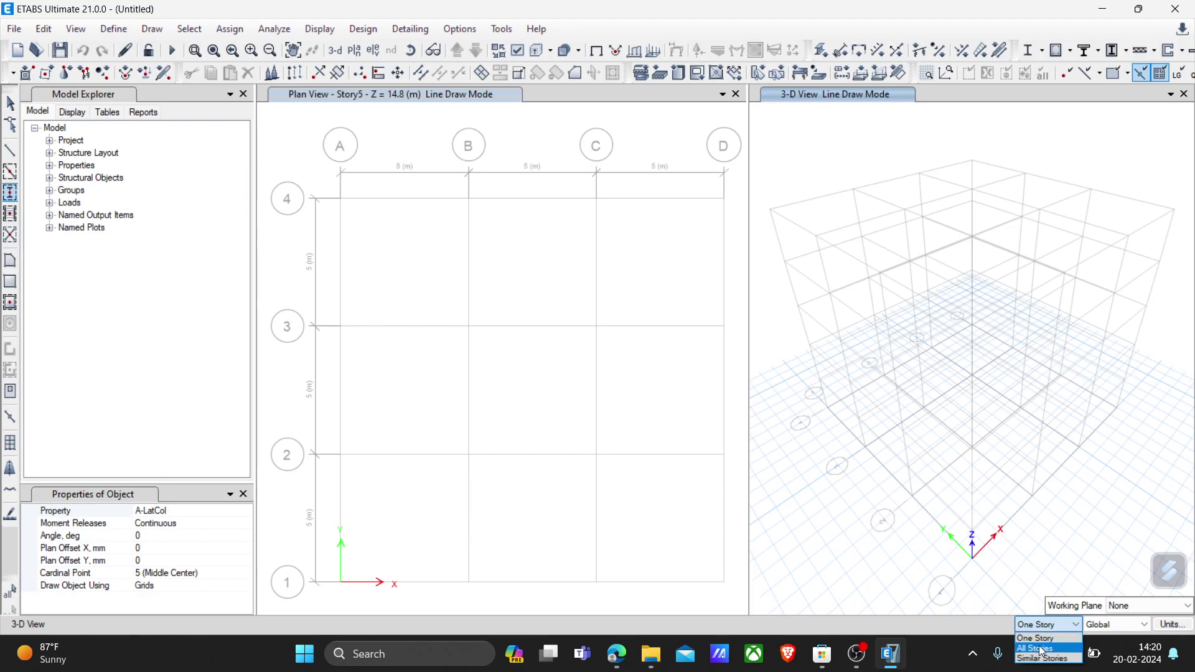
click(1041, 650)
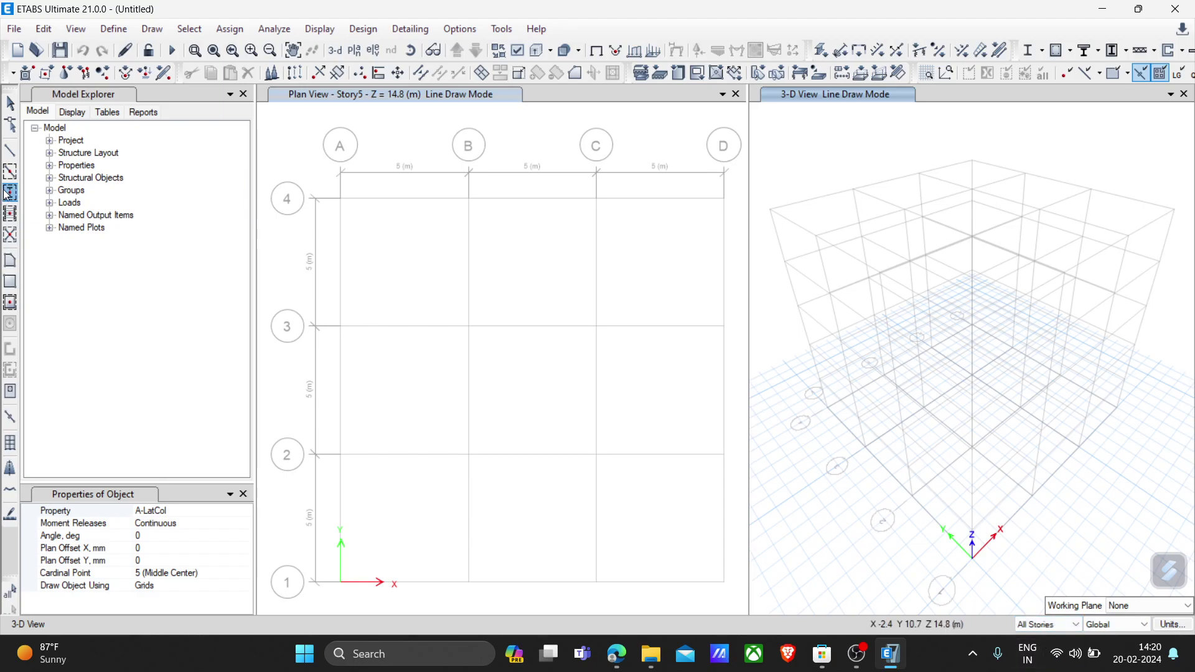
click(312, 175)
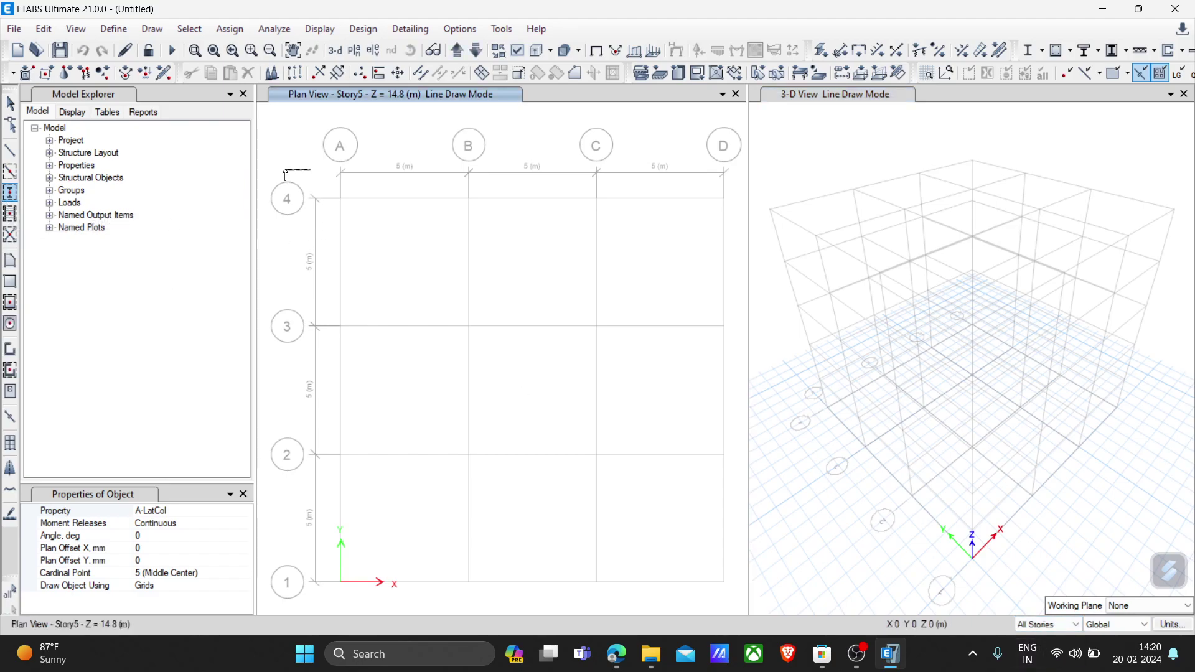
click(184, 510)
click(246, 511)
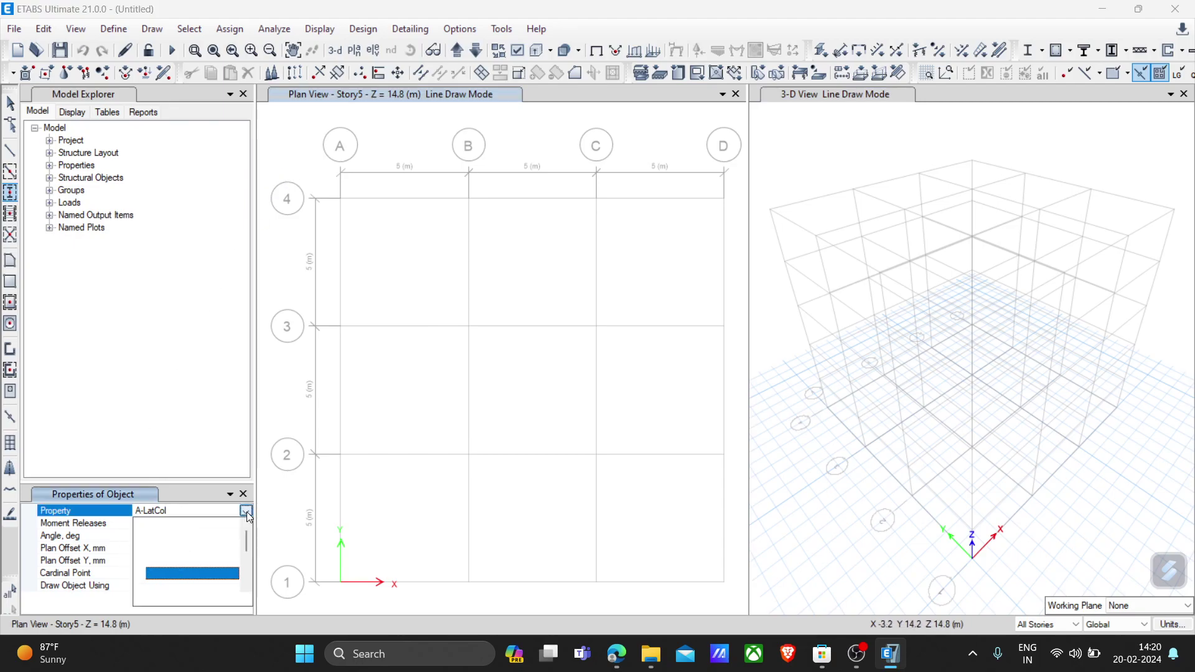
scroll(191, 554, down, 1)
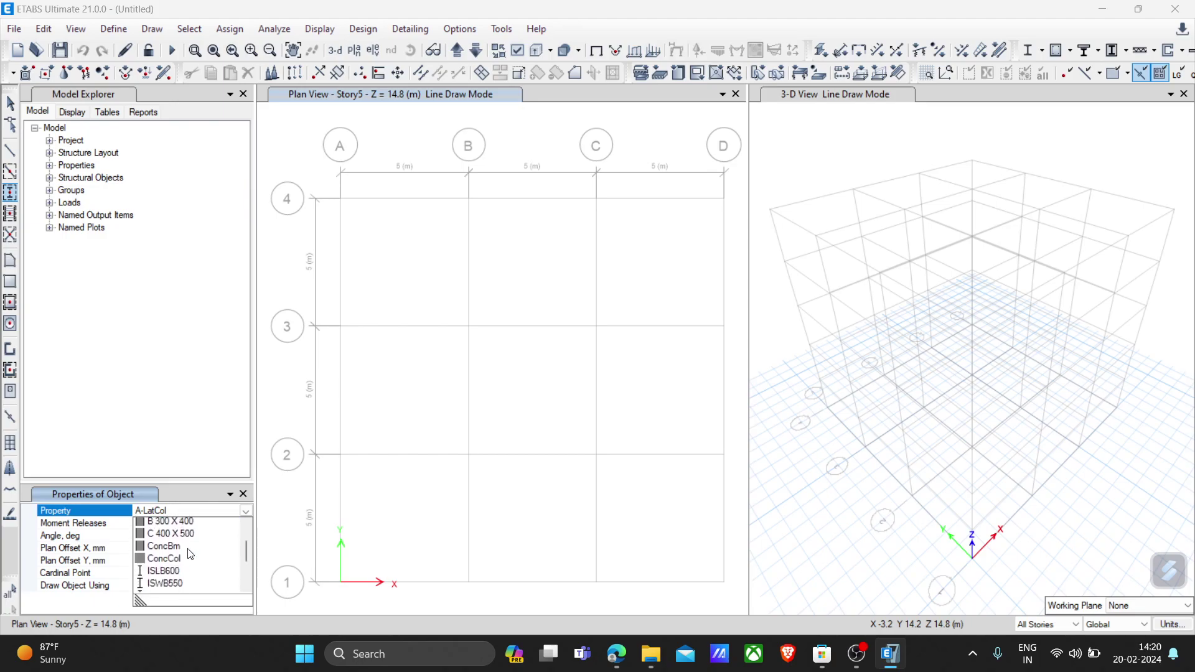
scroll(189, 557, up, 2)
click(182, 562)
drag(310, 176, 744, 600)
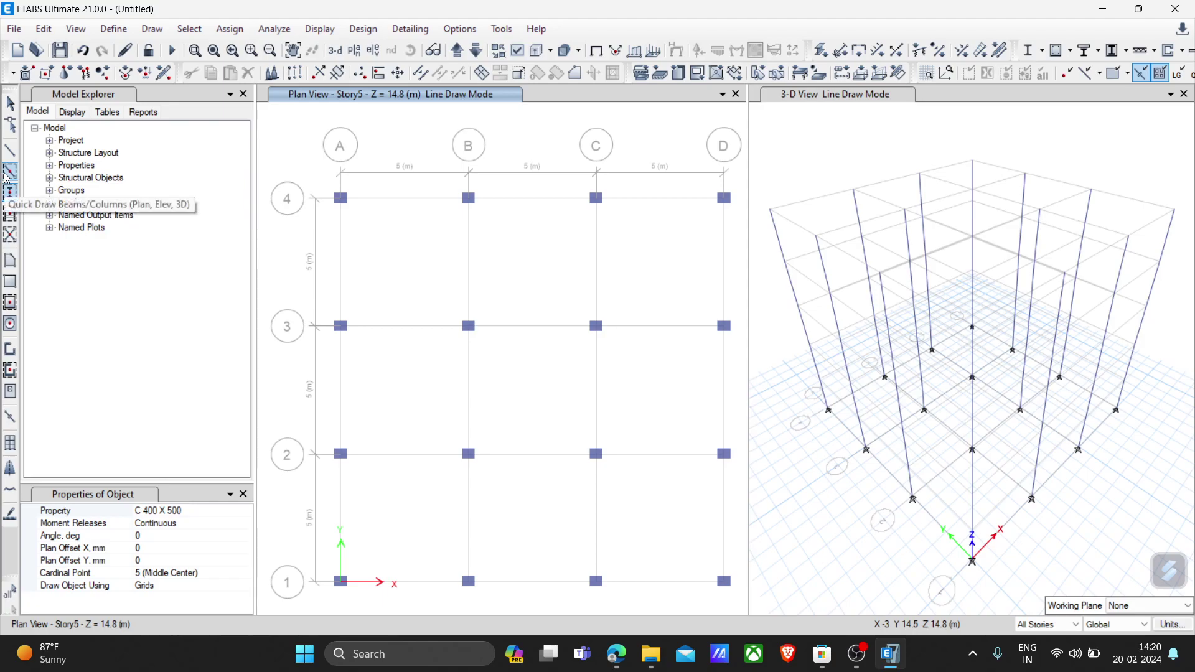
Quick-draw B 300 X 400 beams along all the plan's grid lines, with the drawing applied to Similar Stories
click(1051, 625)
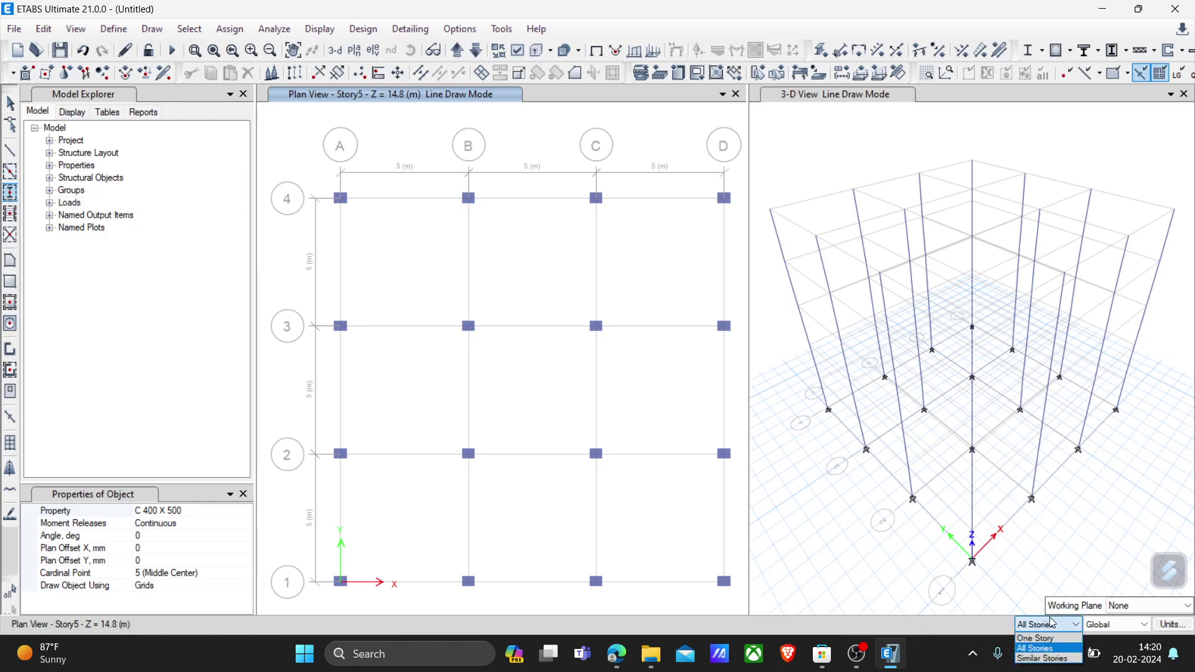
click(1053, 659)
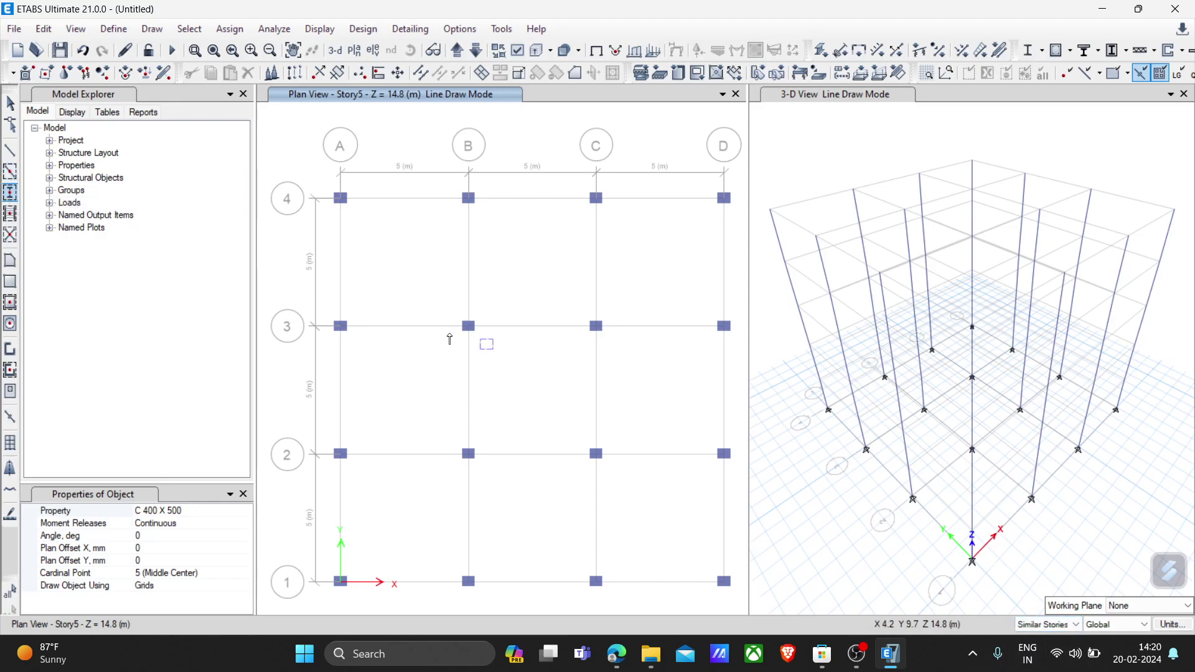
click(11, 176)
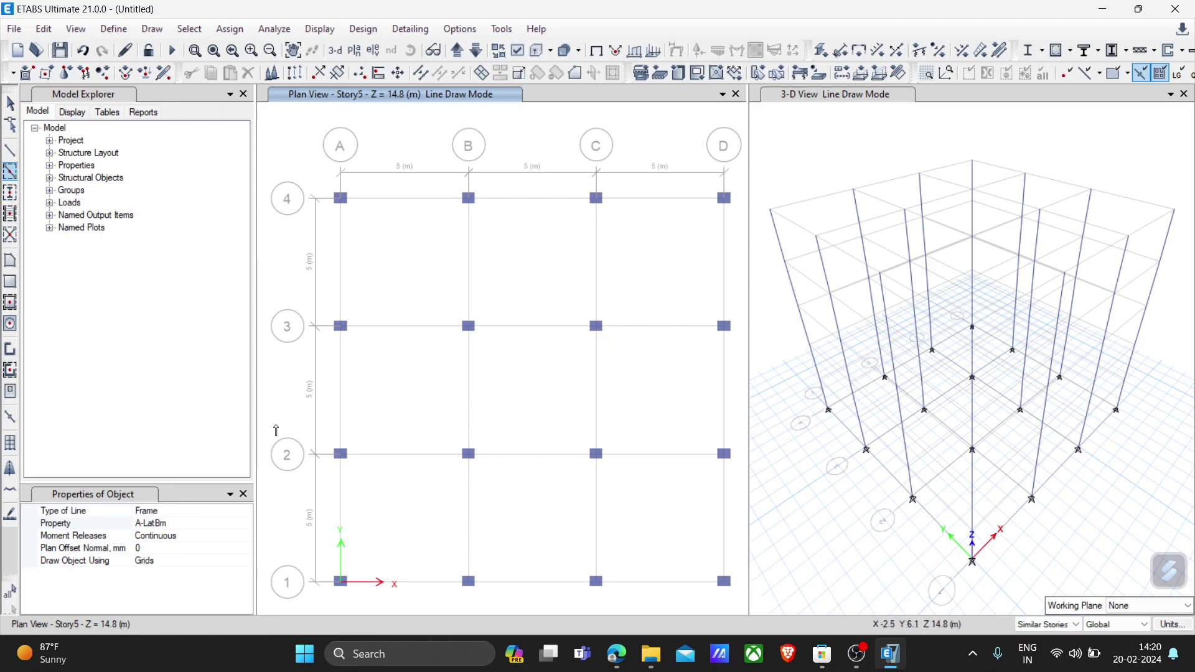
click(161, 523)
click(246, 524)
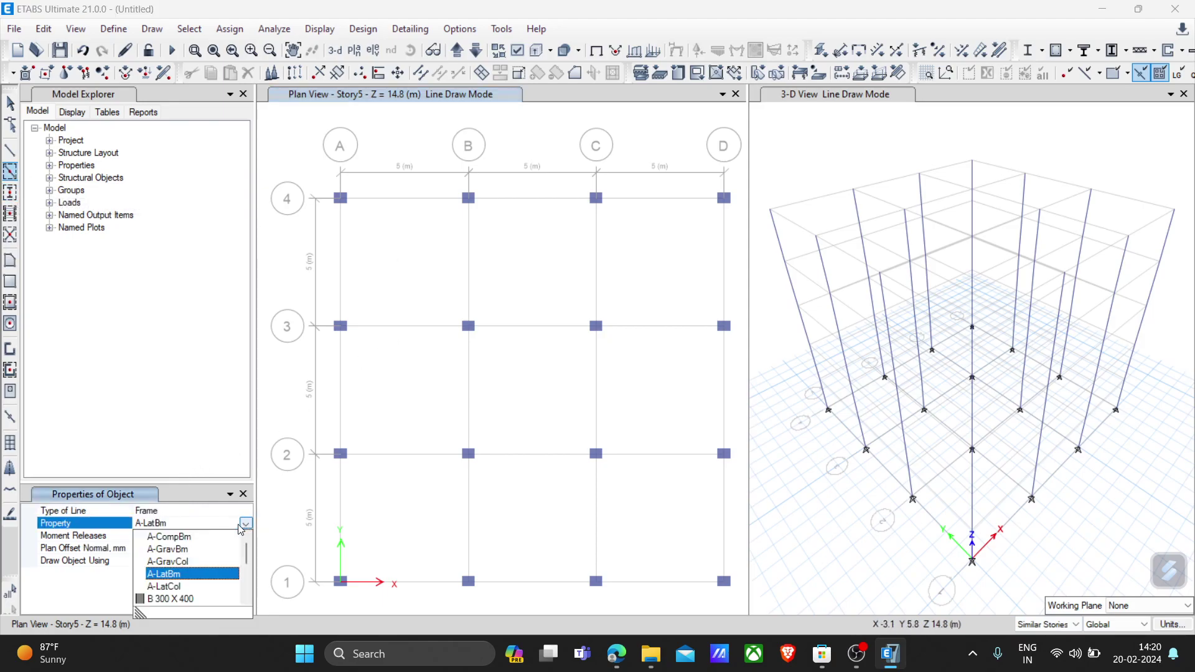
click(190, 599)
mouse_move(316, 163)
mouse_down()
mouse_move(632, 546)
mouse_move(744, 610)
mouse_up()
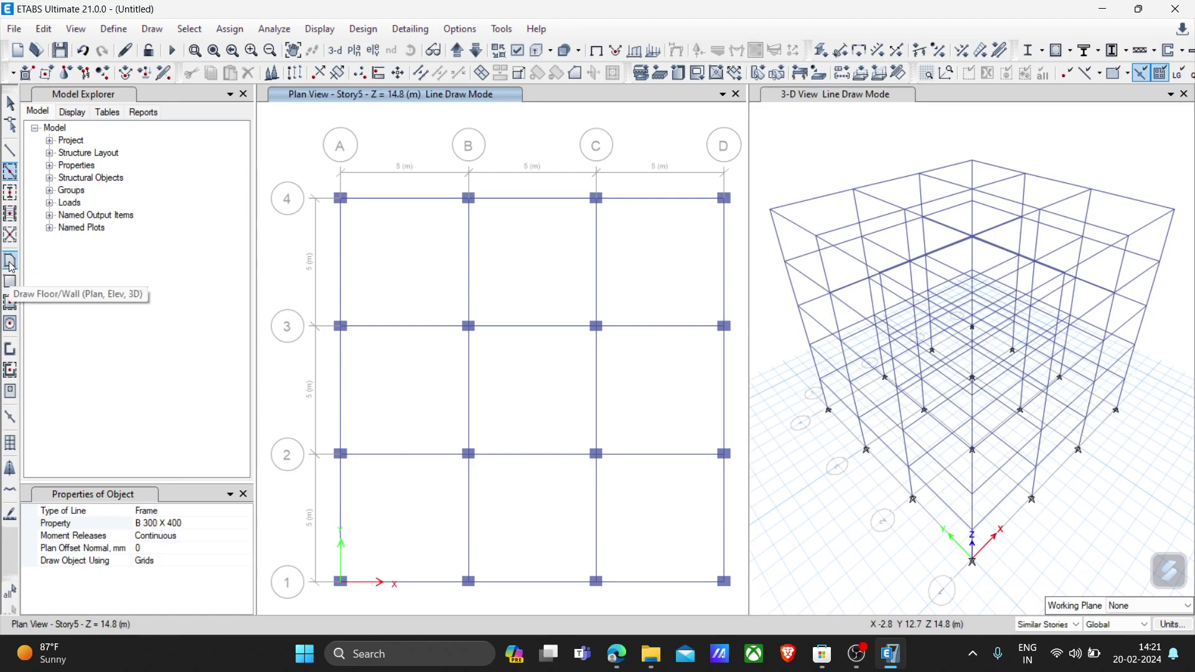
Quick-draw Slab1 floor panels in all nine bays of the plan between grids A–D and 1–4
click(10, 304)
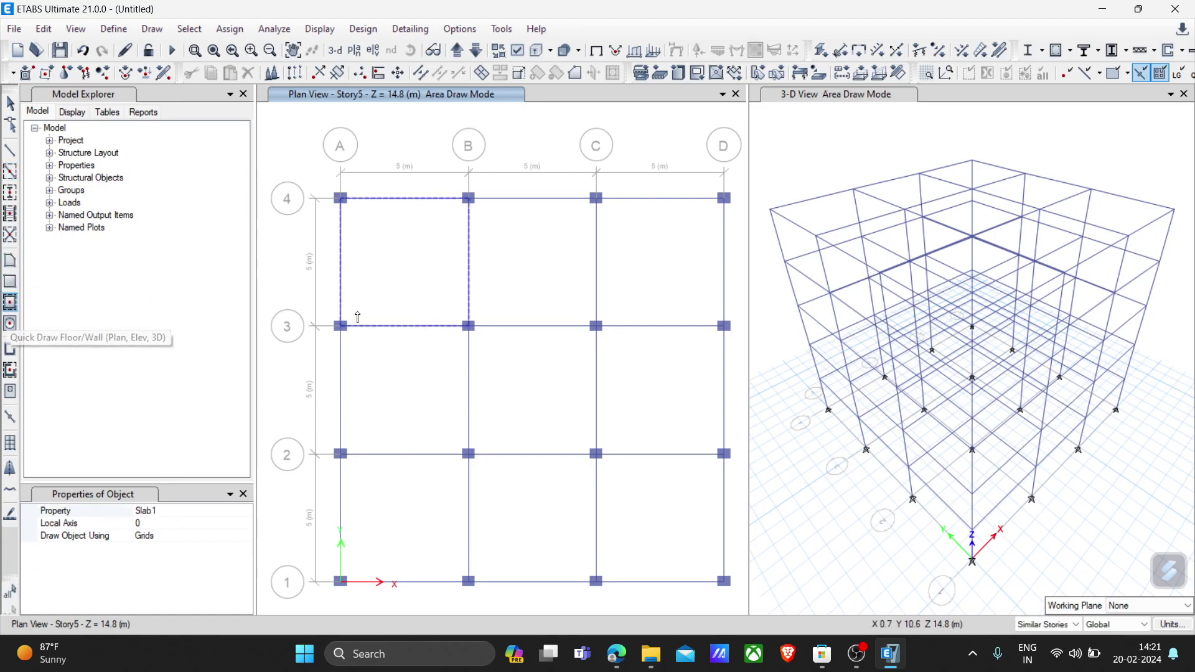
click(391, 259)
click(533, 279)
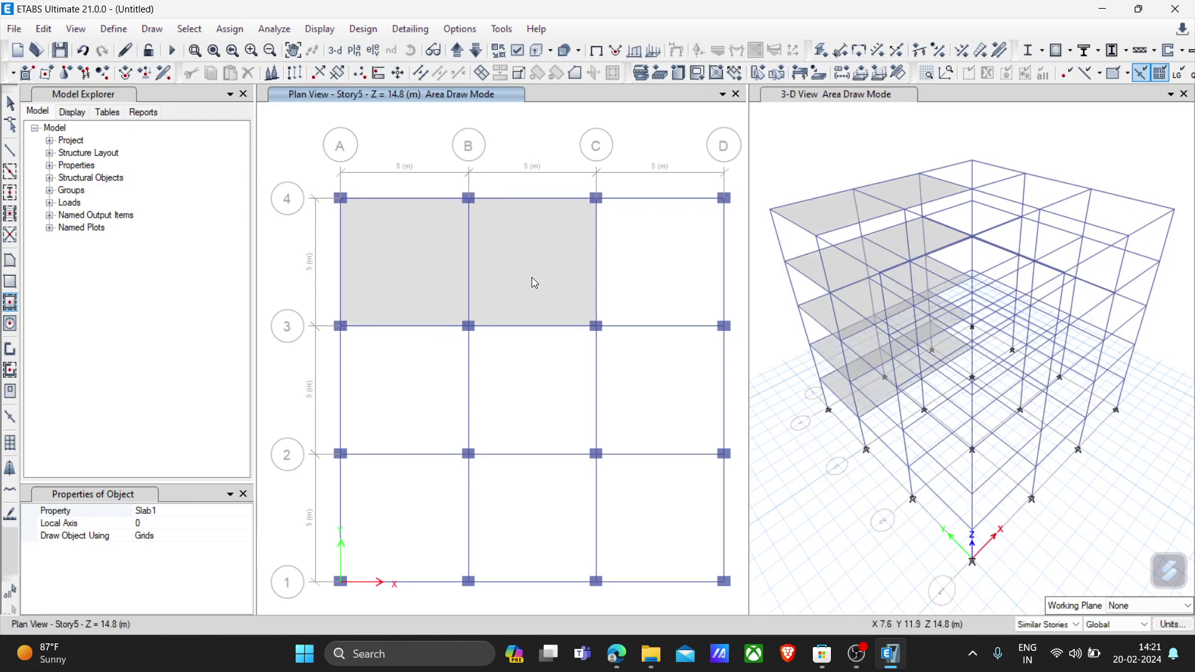
click(640, 289)
click(665, 412)
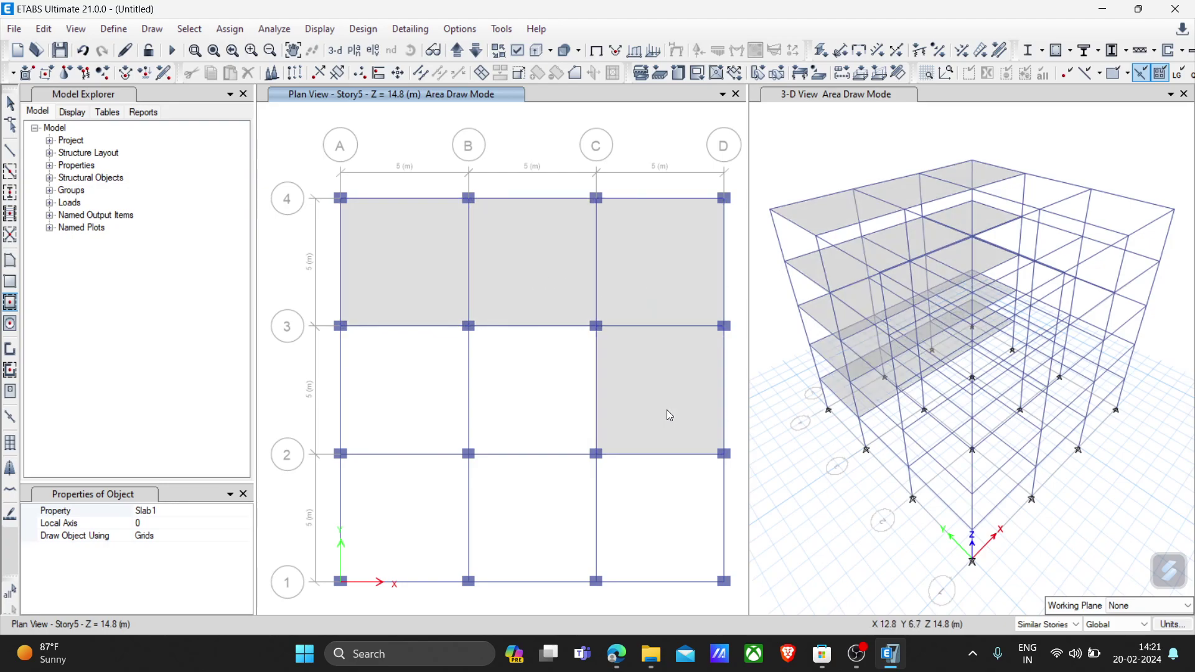
click(652, 515)
click(517, 501)
click(528, 408)
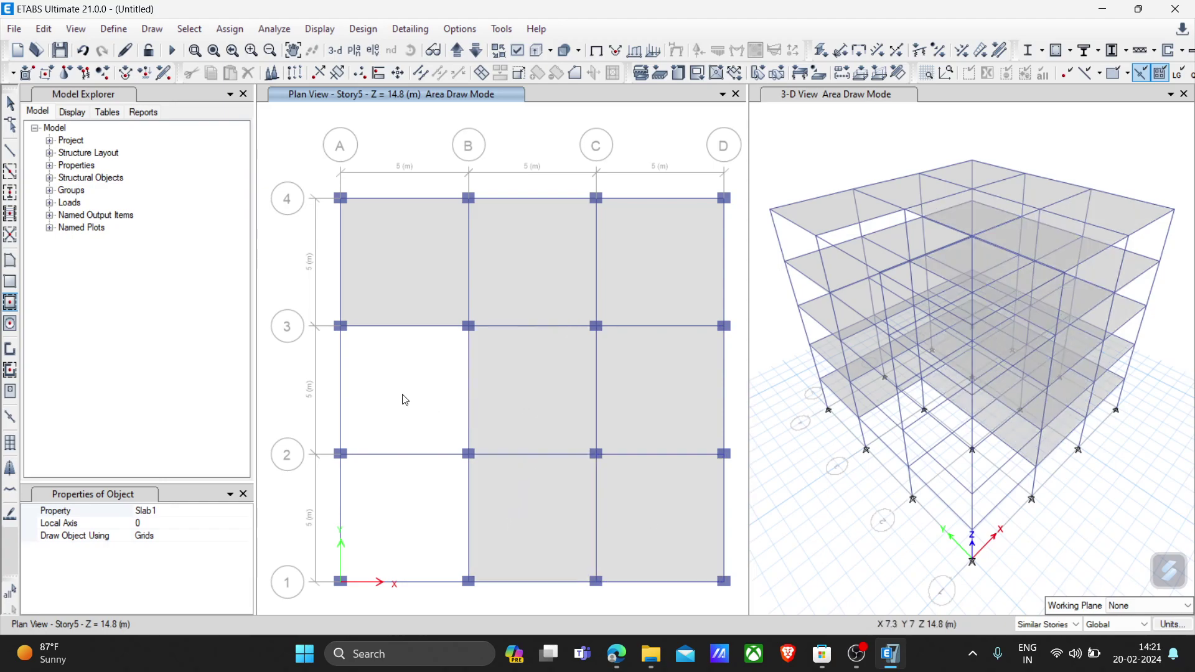
click(402, 401)
click(384, 518)
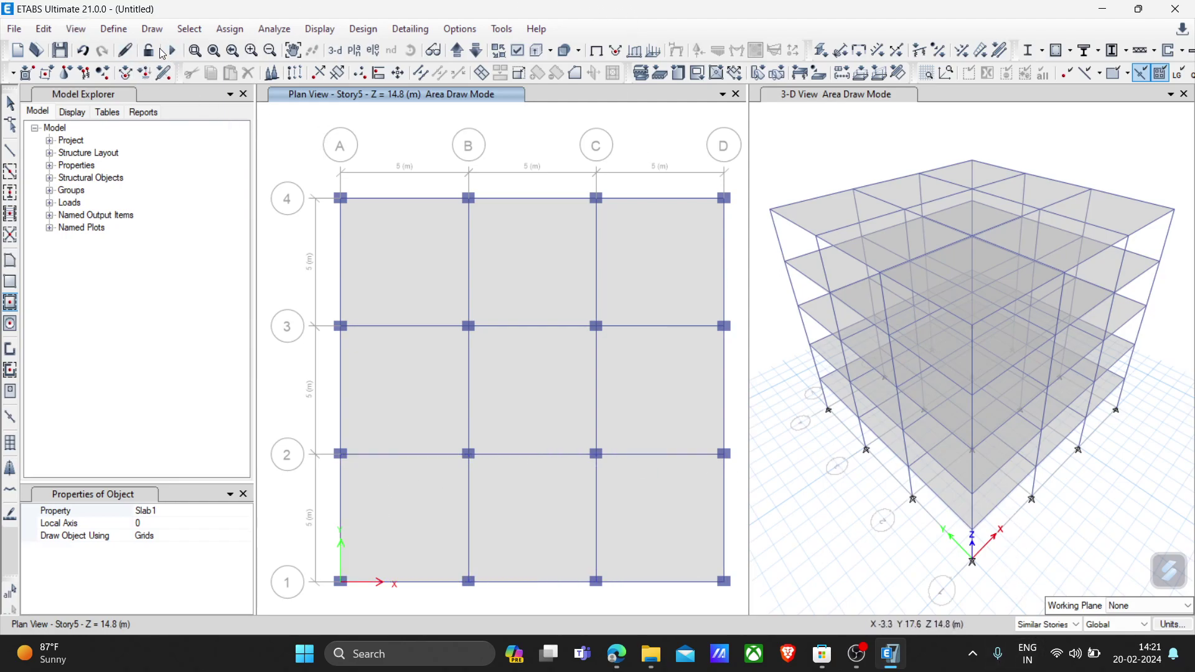
Select all floor objects in the model by object type
click(104, 31)
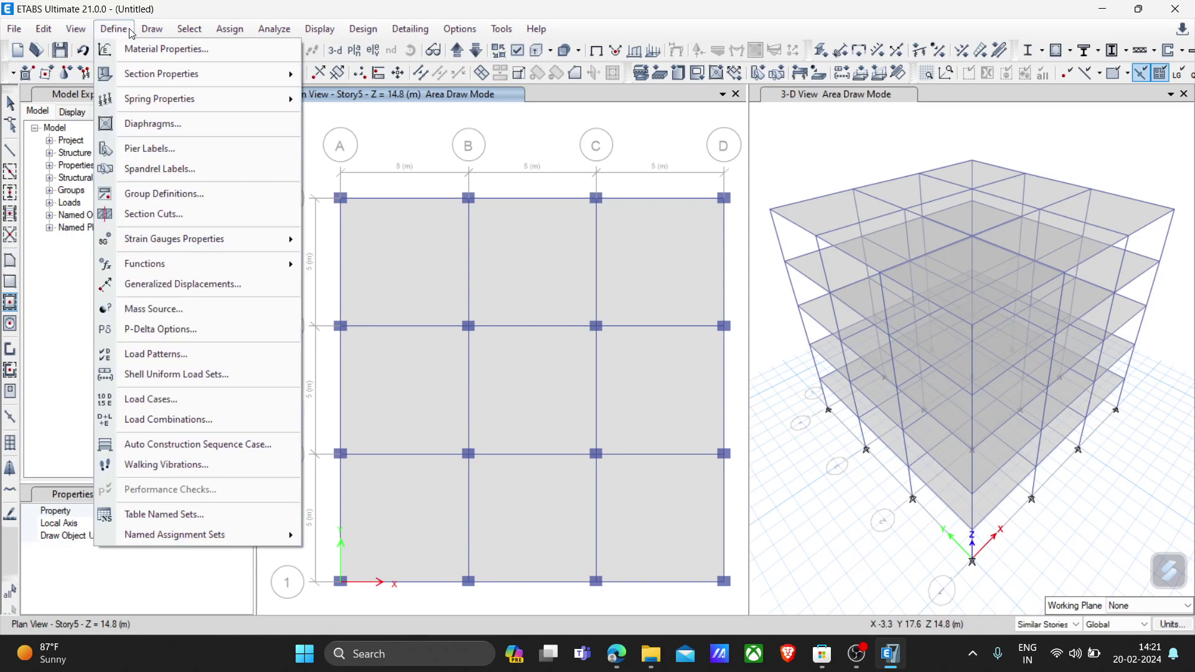
mouse_move(268, 33)
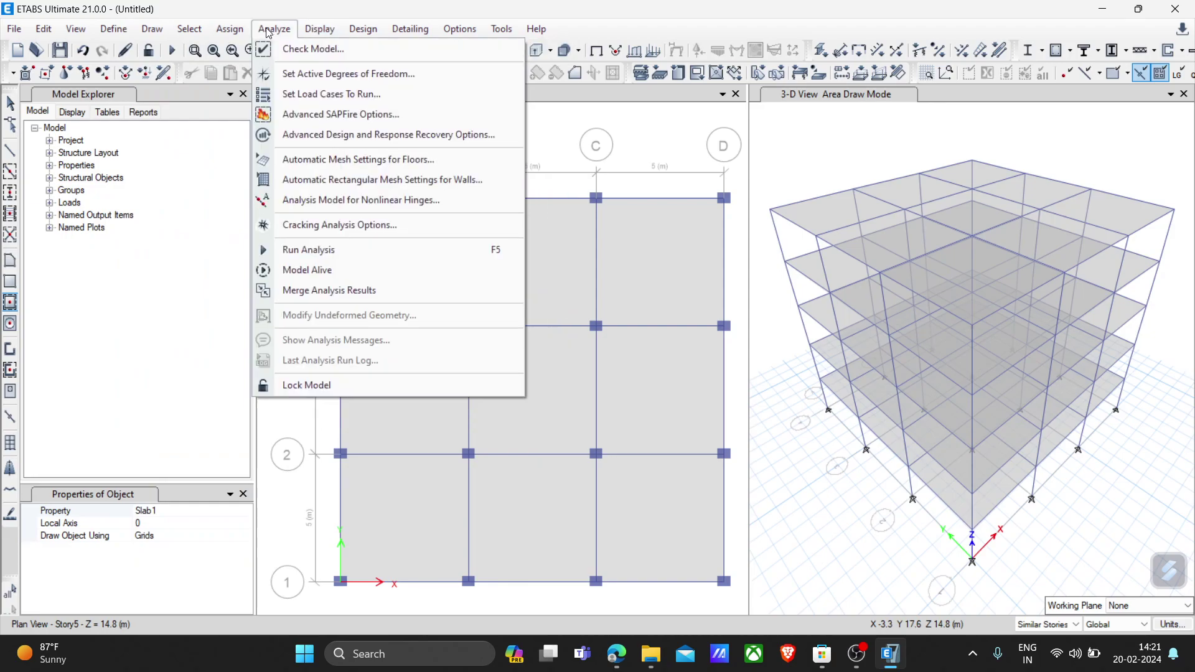
mouse_move(201, 33)
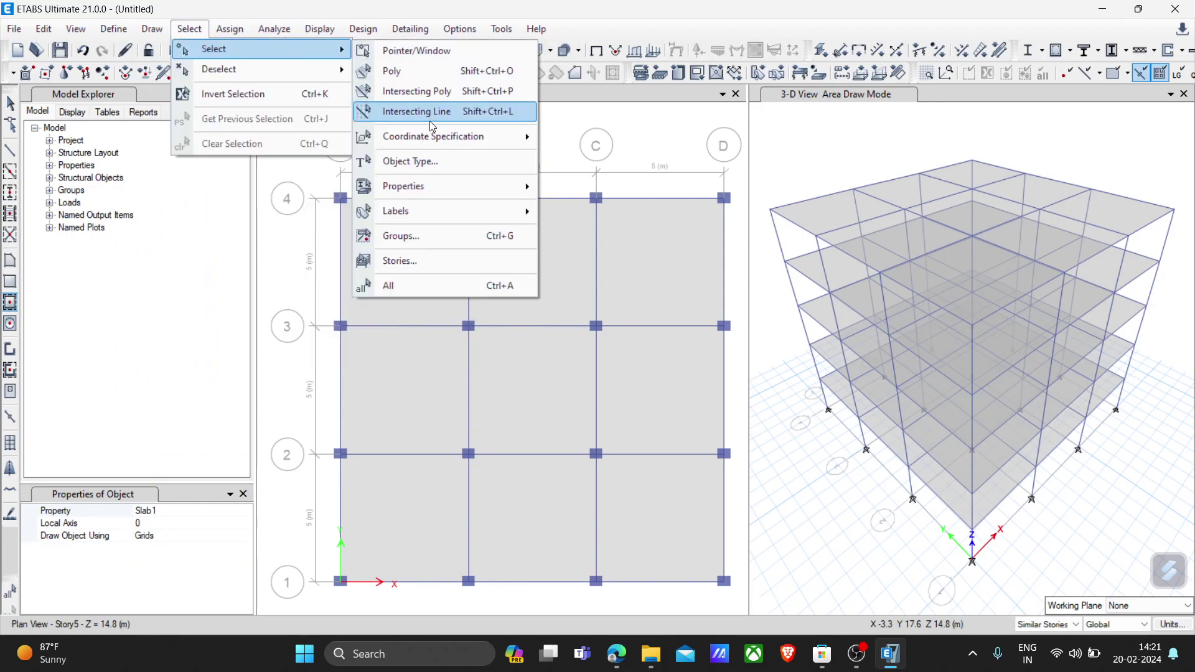
click(430, 165)
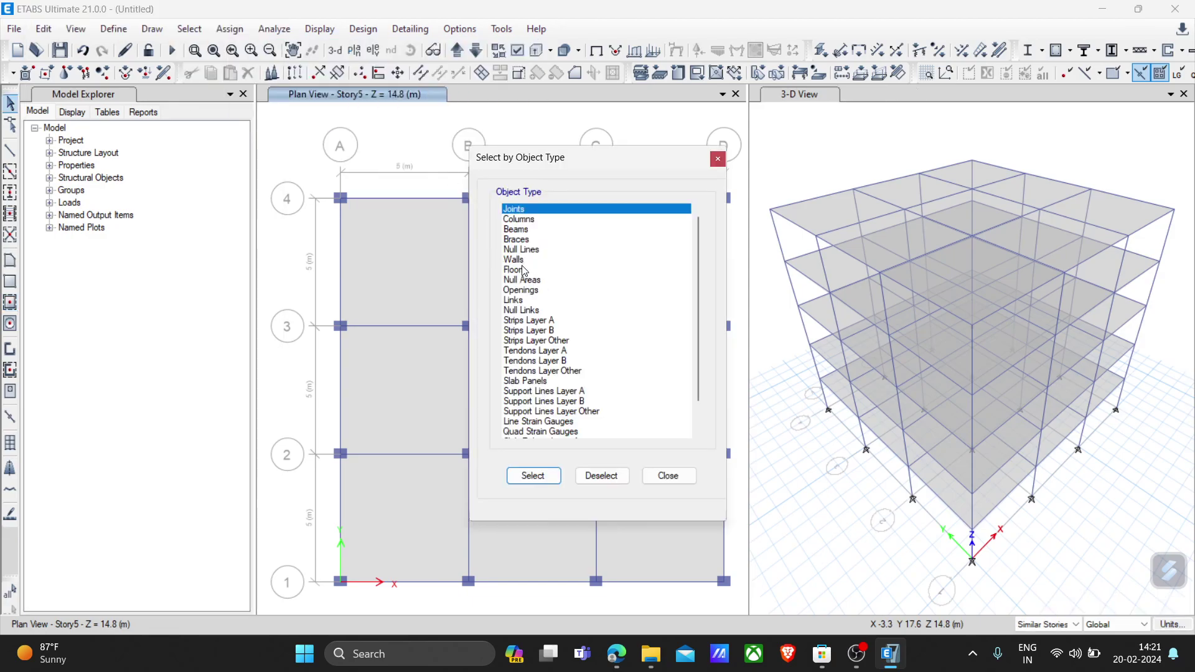
click(524, 270)
click(531, 474)
click(668, 476)
click(231, 38)
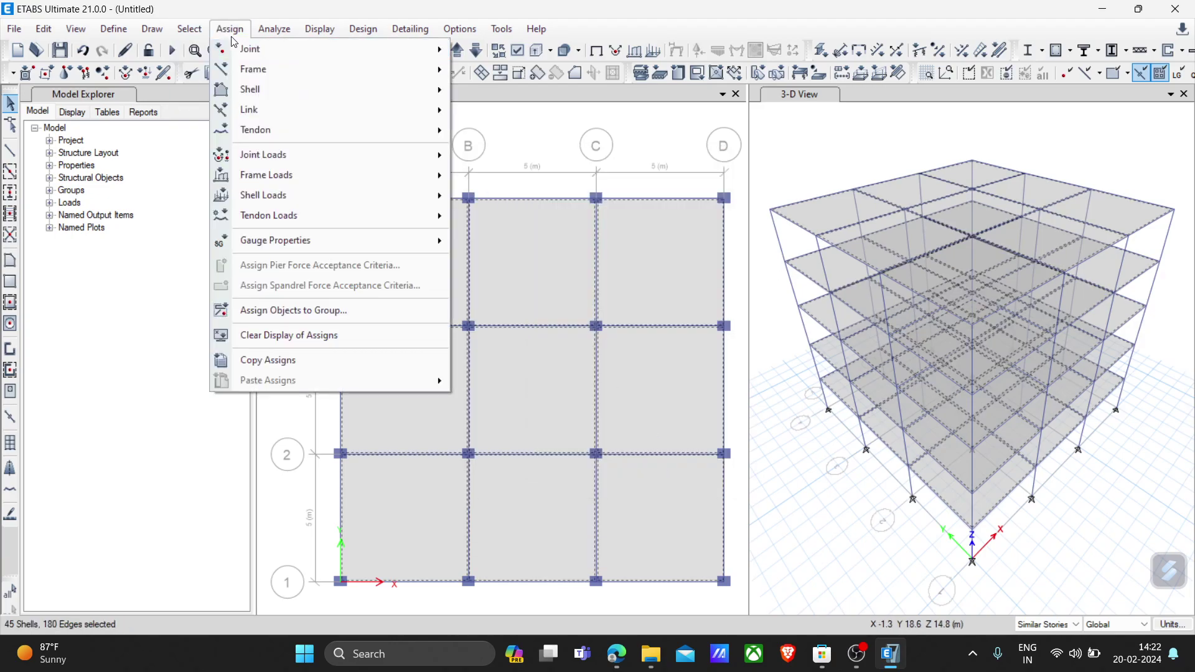
mouse_move(313, 97)
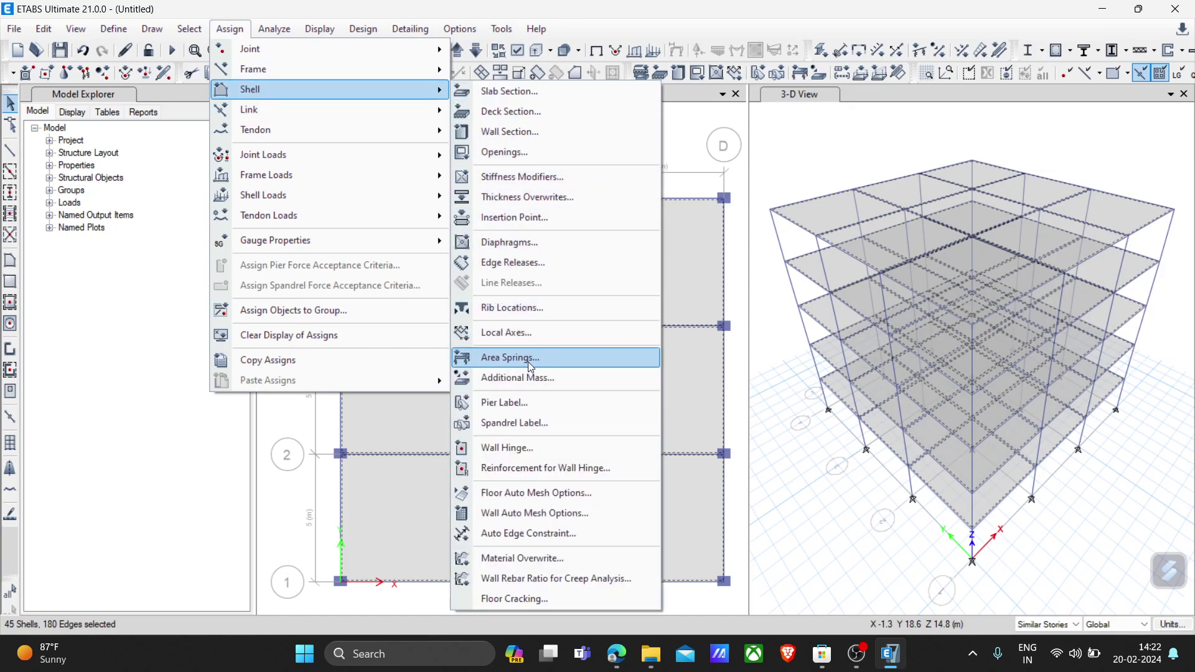
mouse_move(283, 152)
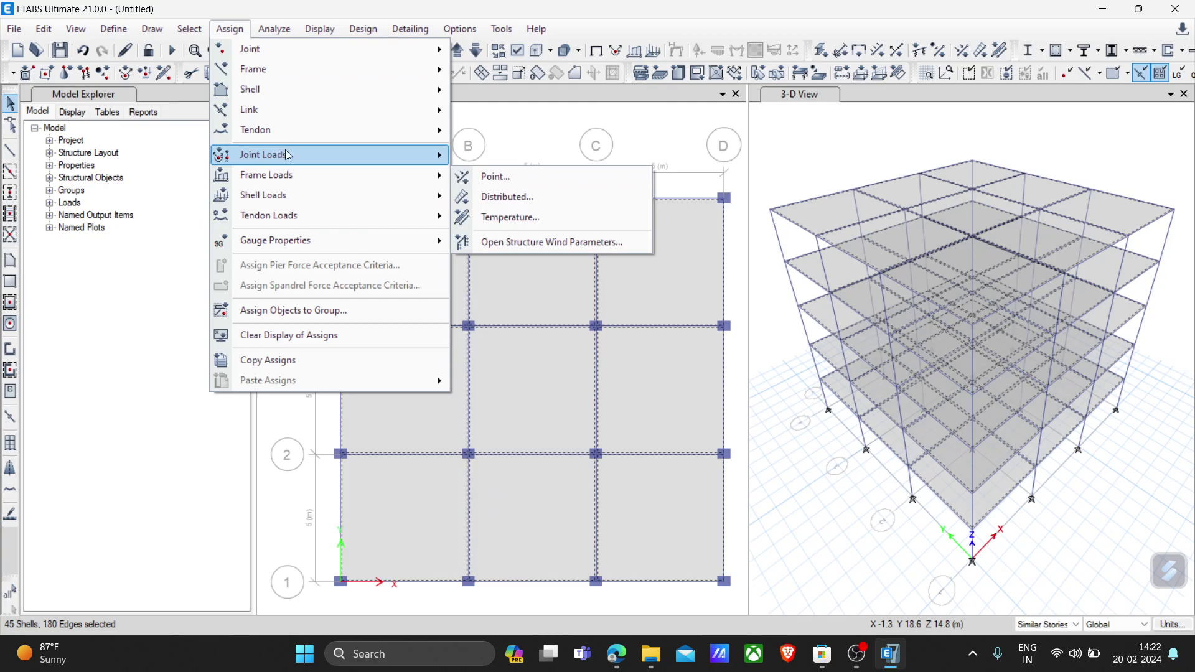
mouse_move(310, 200)
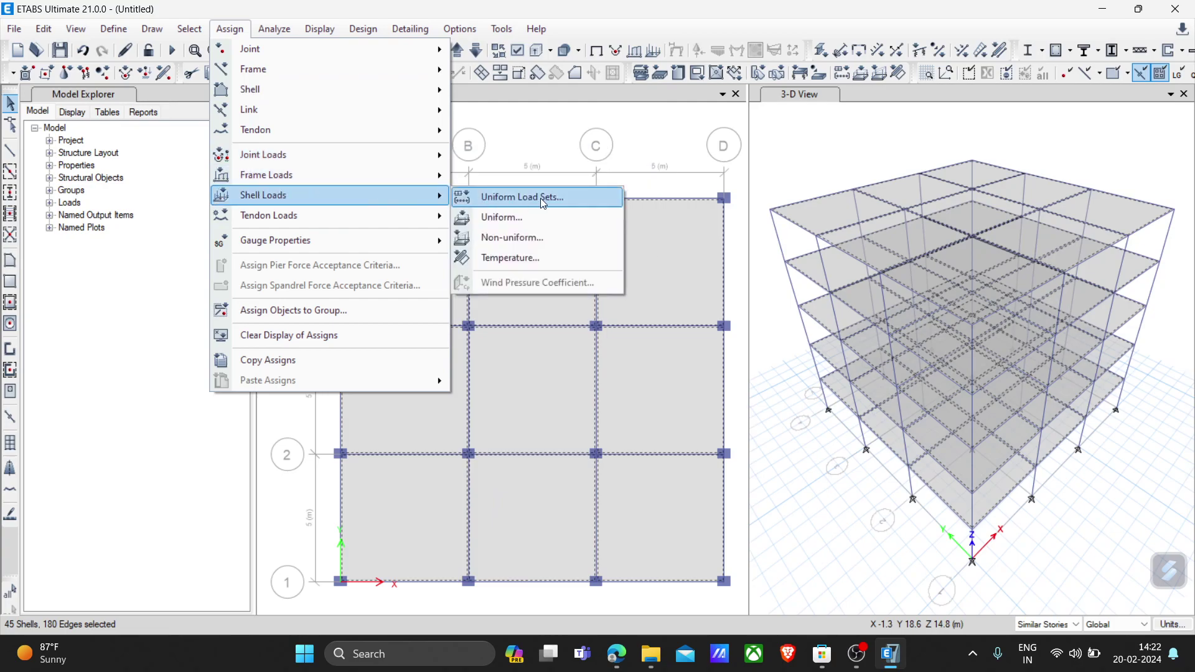
click(540, 198)
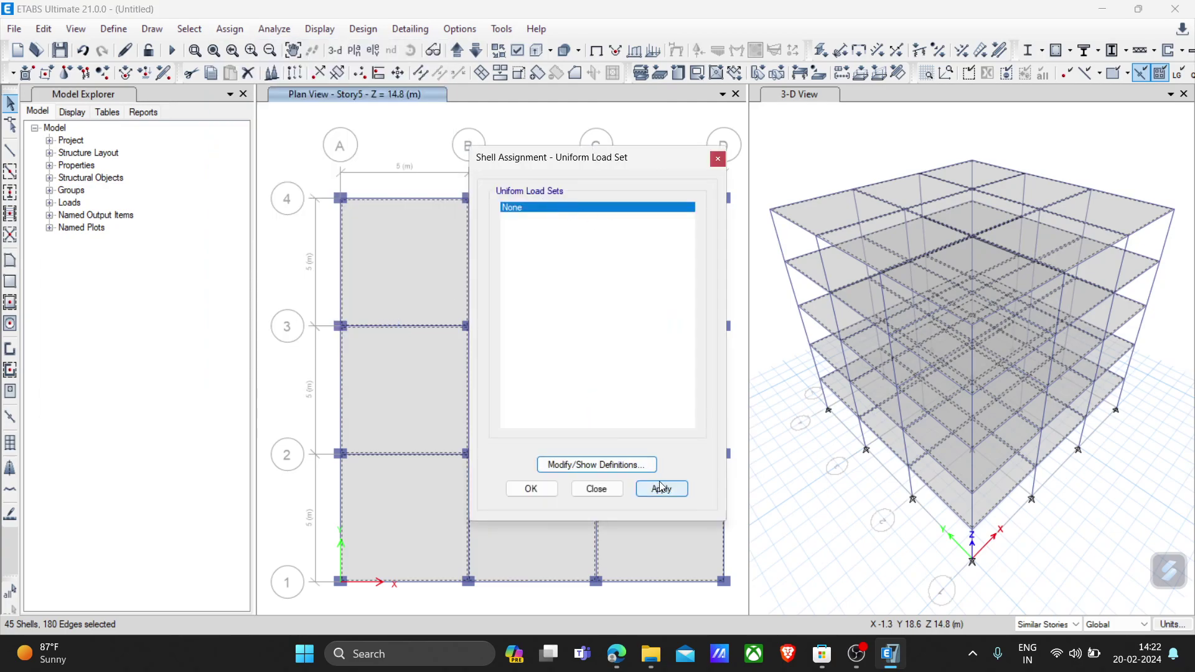
click(591, 488)
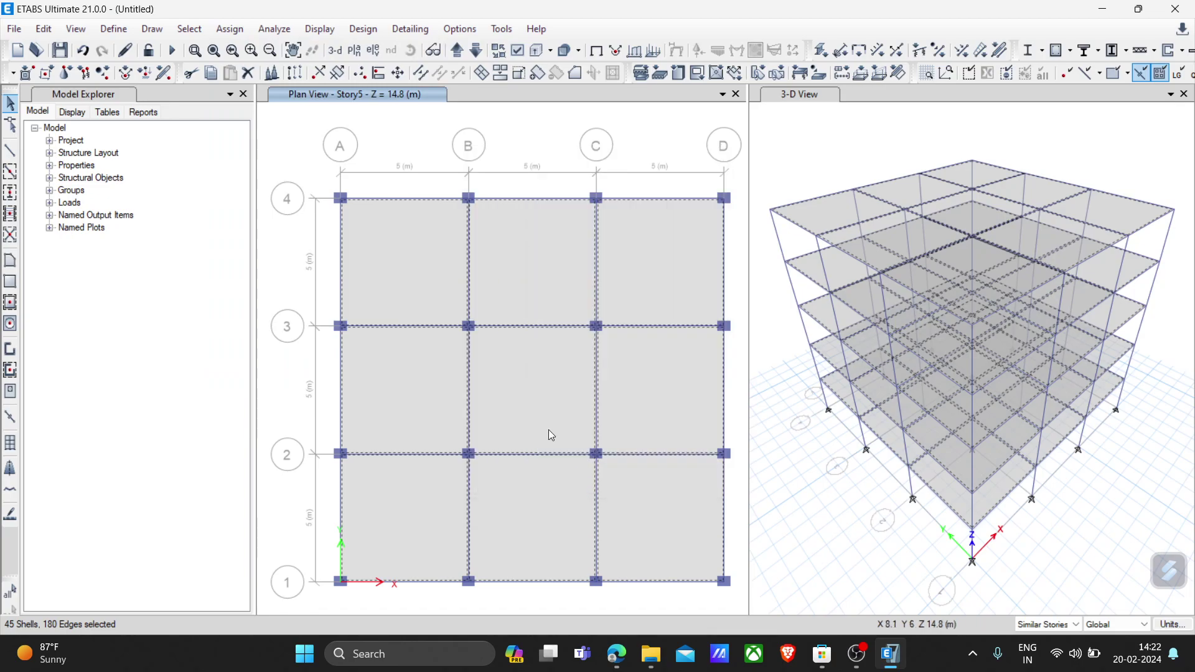
Assign a uniform shell load of 2 kN/m² in the Gravity direction to the selected floors under the Live load pattern
click(189, 29)
mouse_move(222, 36)
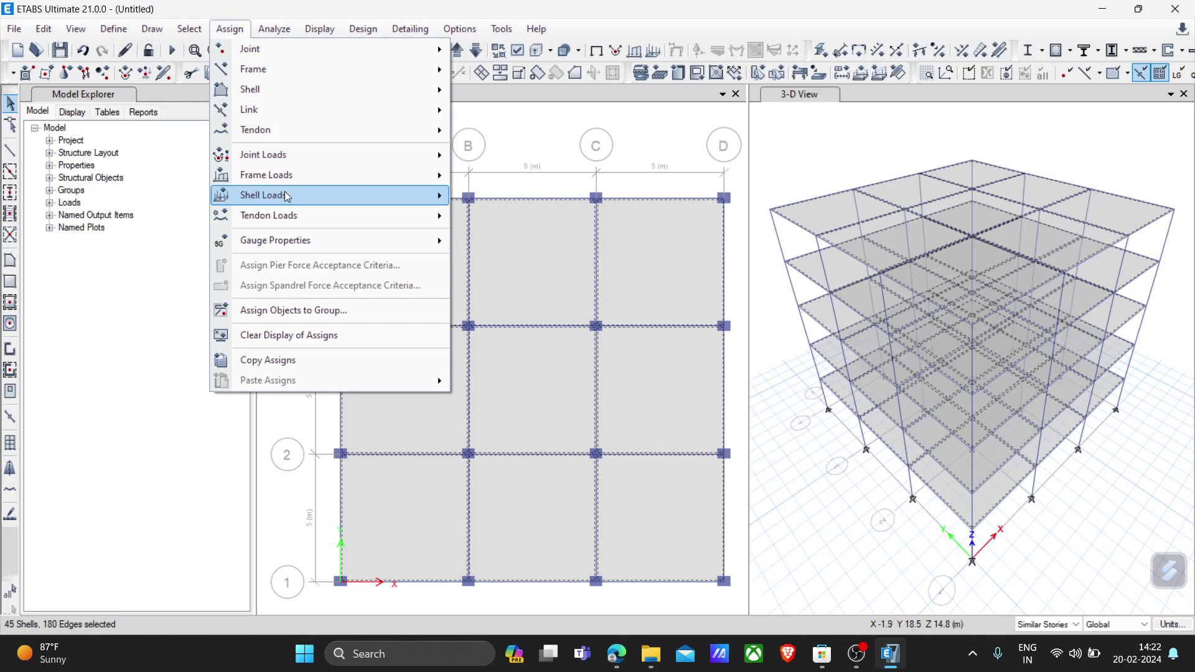
mouse_move(301, 180)
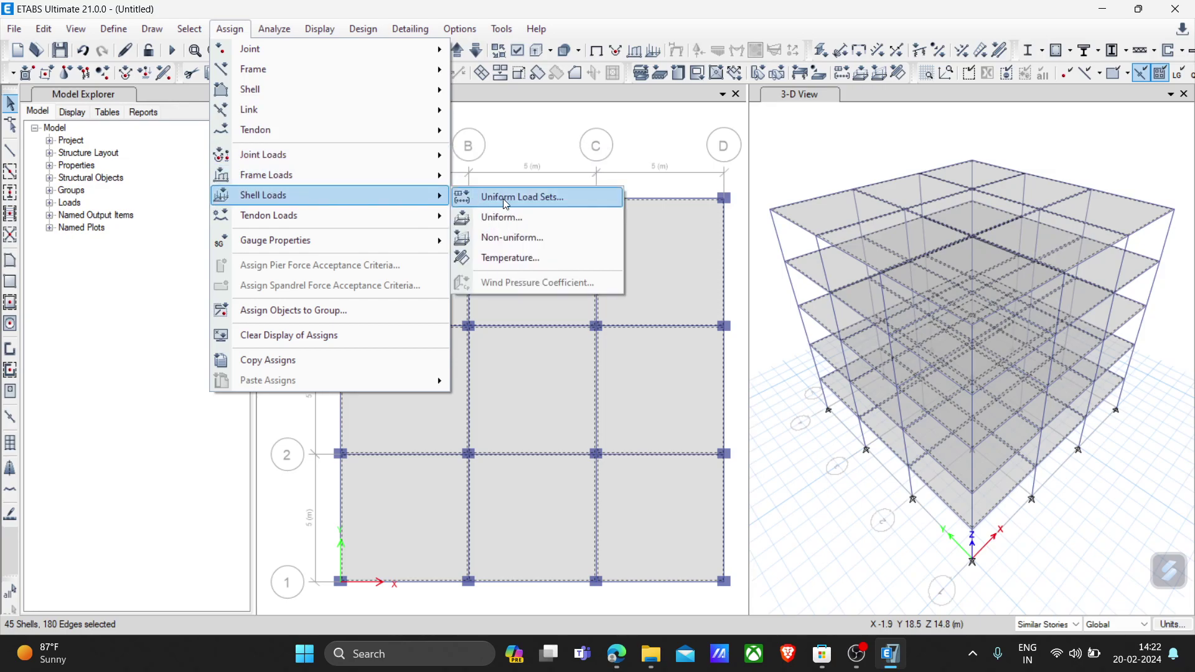
click(521, 218)
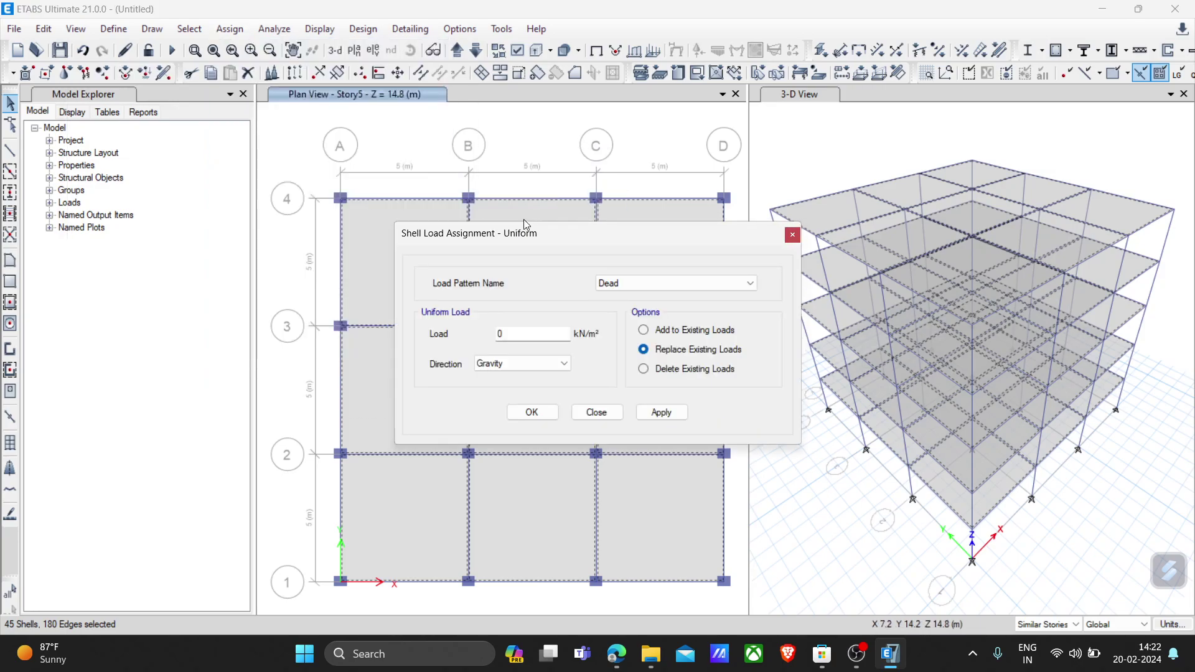
click(652, 287)
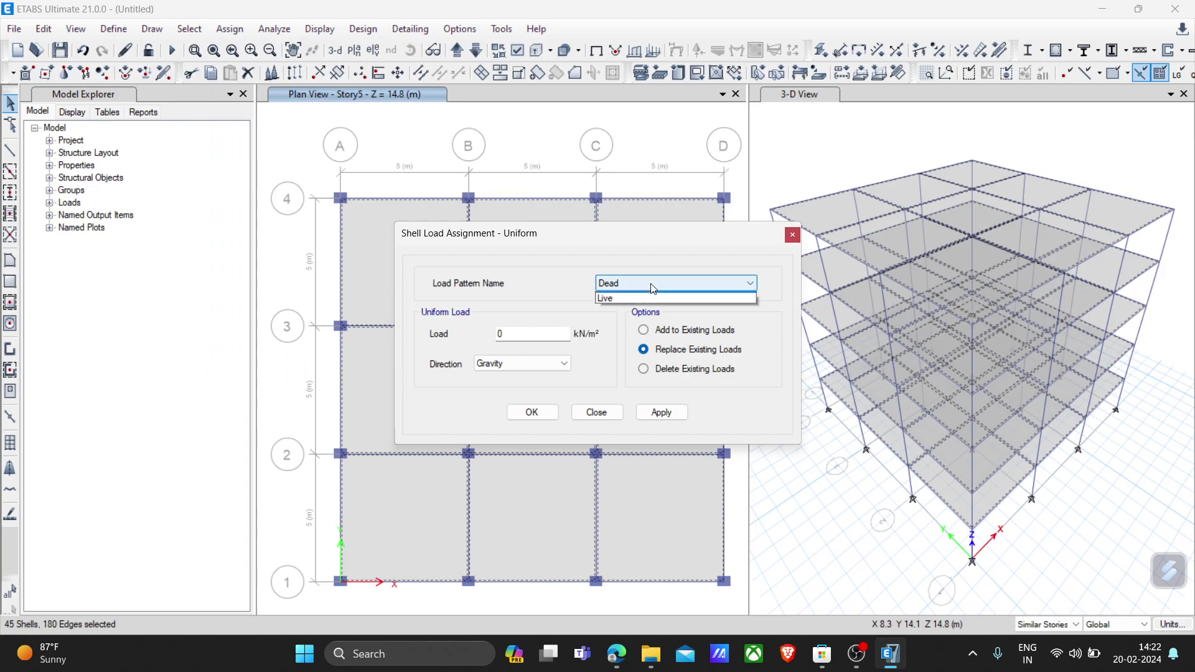
click(617, 299)
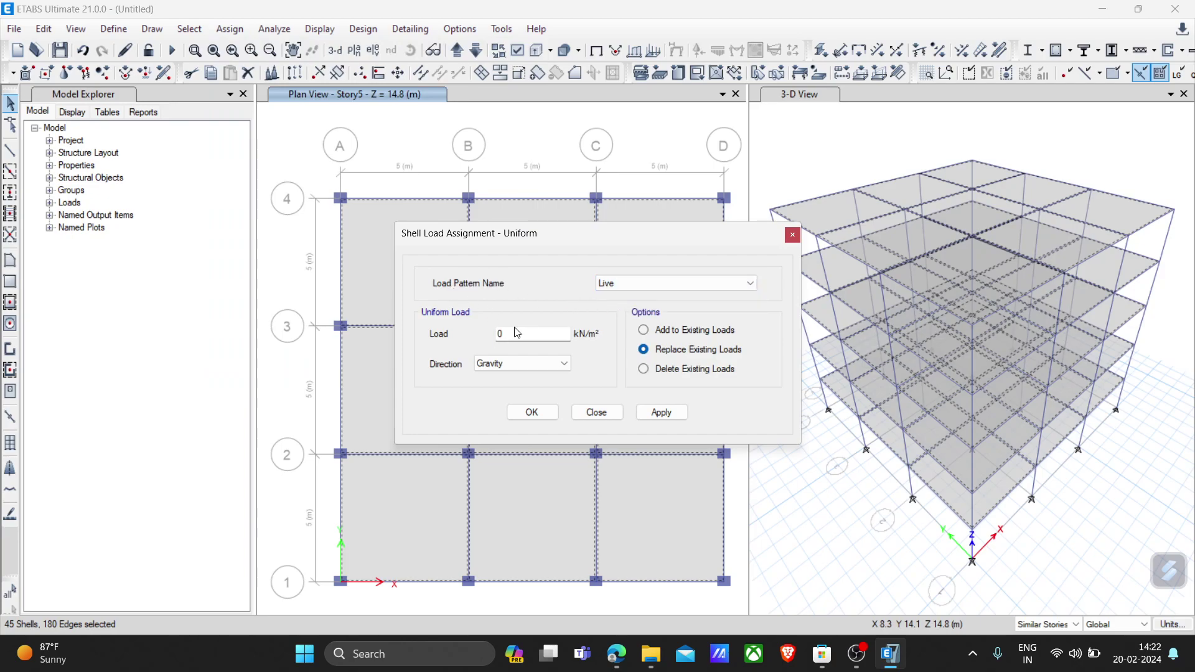
key(Tab)
text(2)
click(662, 413)
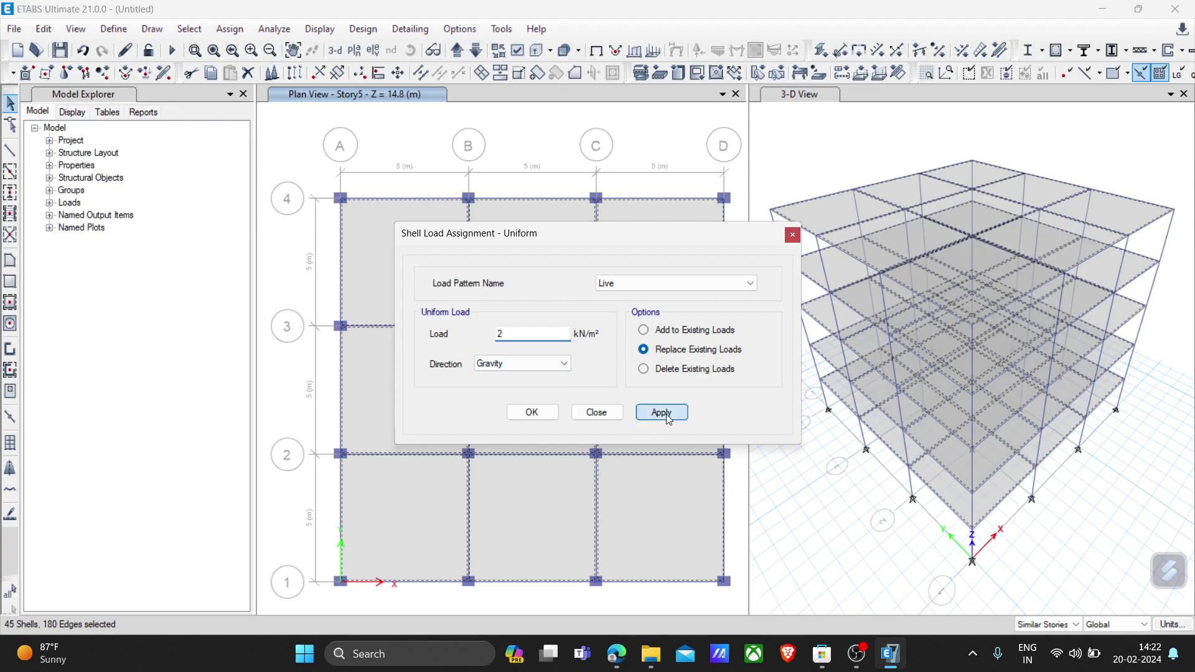
click(530, 413)
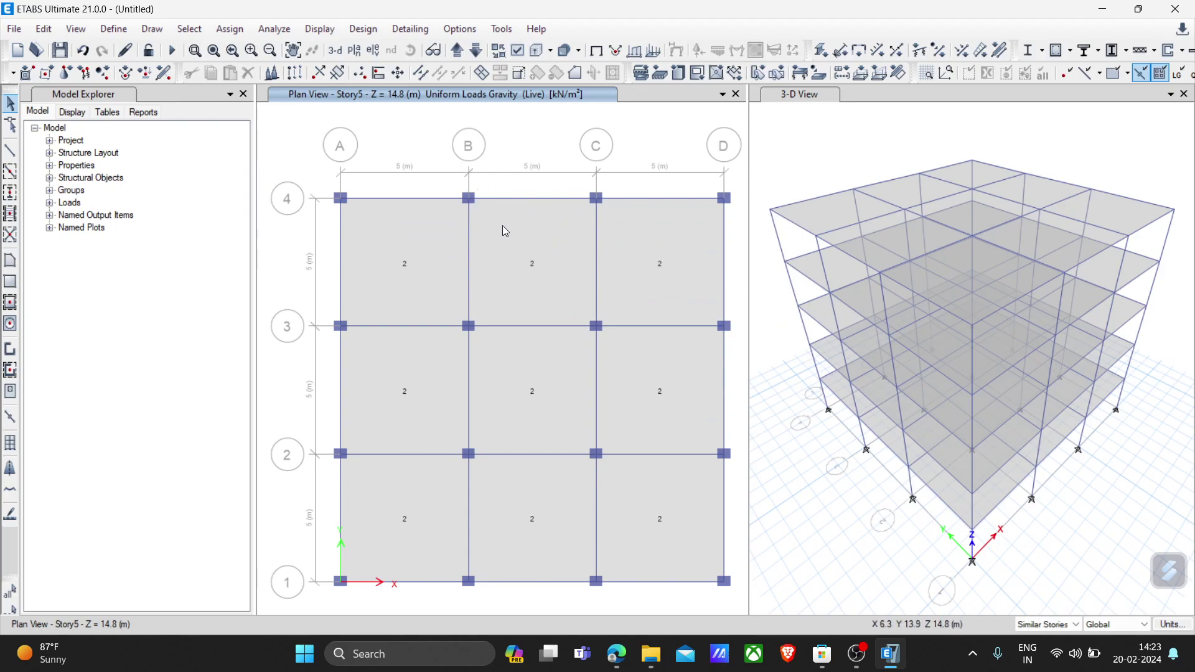
Limit the selection to One Story and select all twelve perimeter beams on the Story5 plan
click(1048, 624)
click(1038, 636)
click(526, 200)
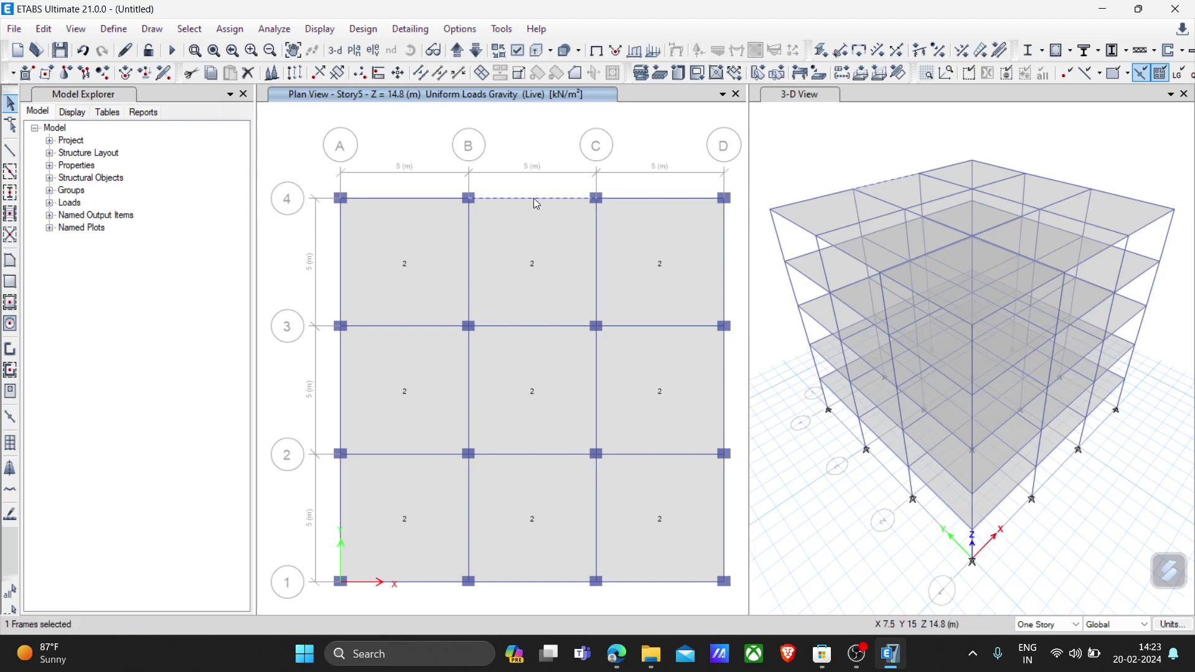
click(653, 197)
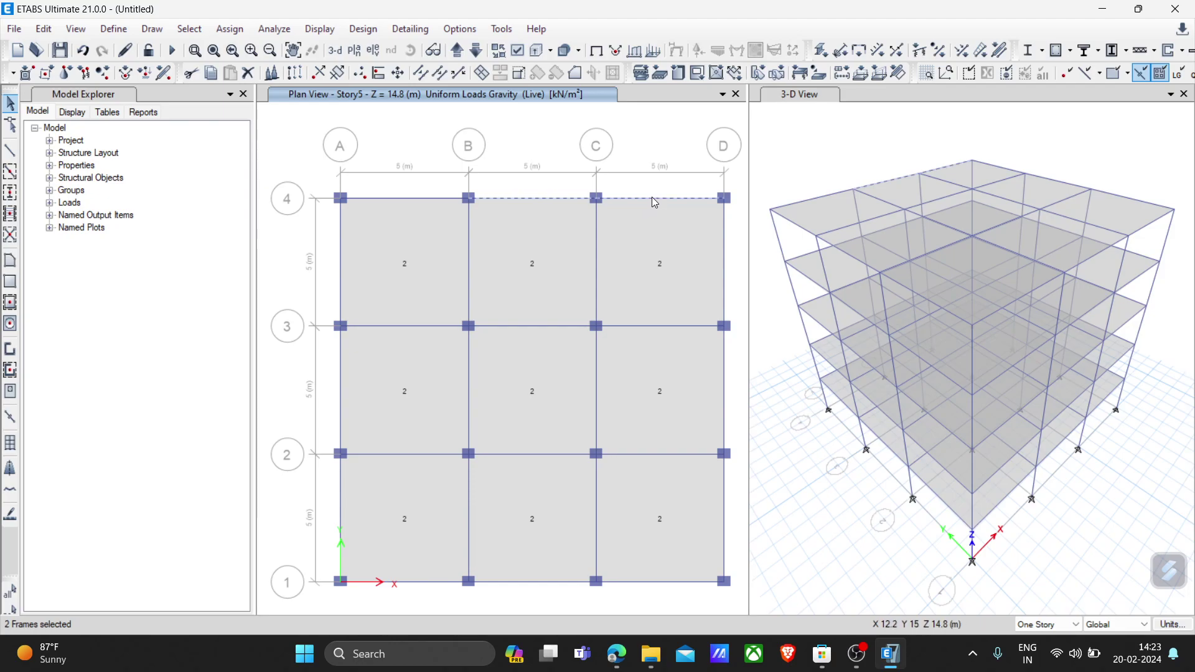
click(390, 199)
click(724, 259)
click(724, 408)
click(726, 515)
click(652, 583)
click(527, 583)
click(340, 507)
click(342, 430)
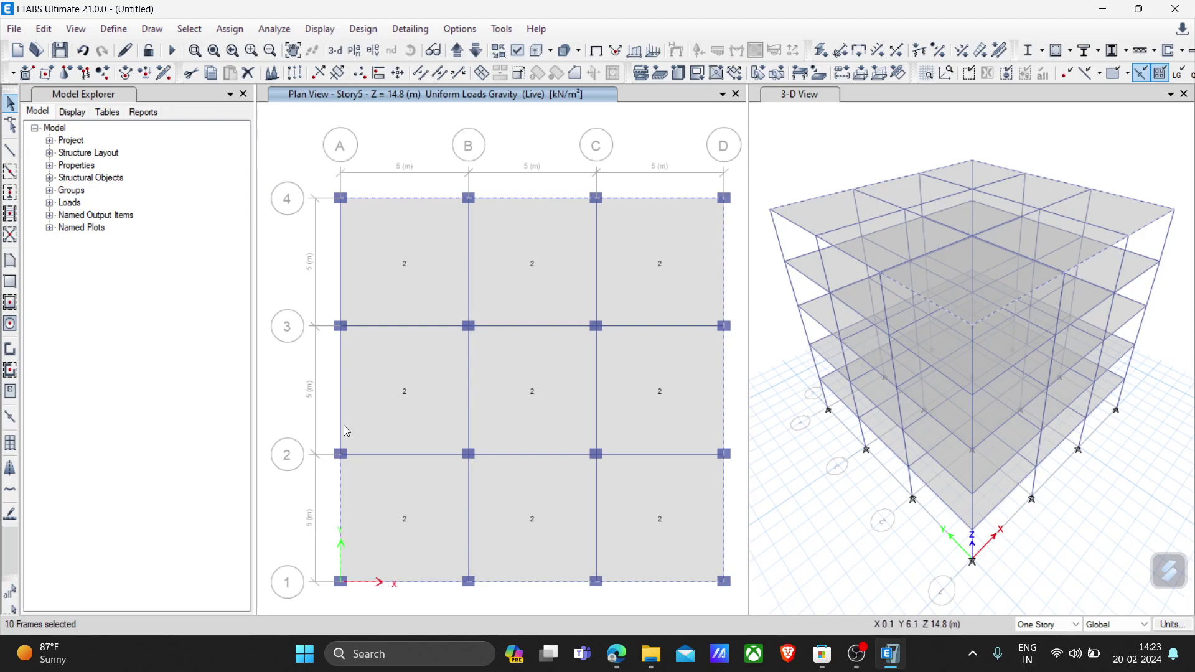
click(337, 392)
click(340, 274)
Open the distributed frame load assignment for the selected perimeter beams and keep Dead as the load pattern
click(215, 33)
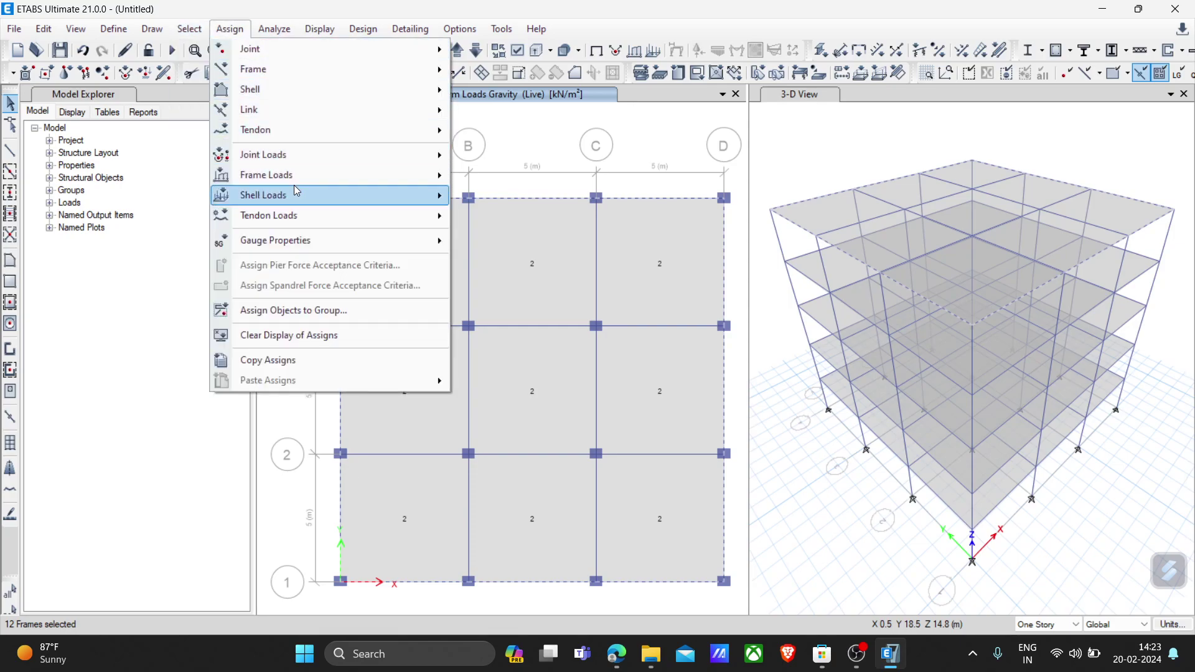
mouse_move(315, 199)
mouse_move(329, 181)
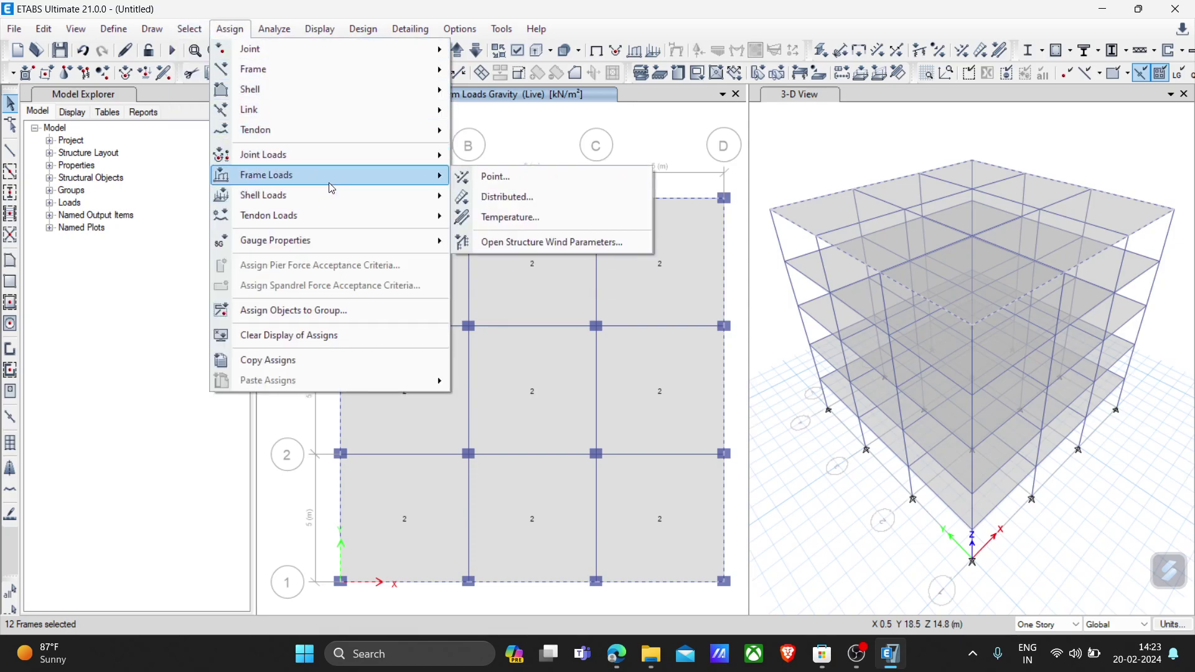
click(510, 199)
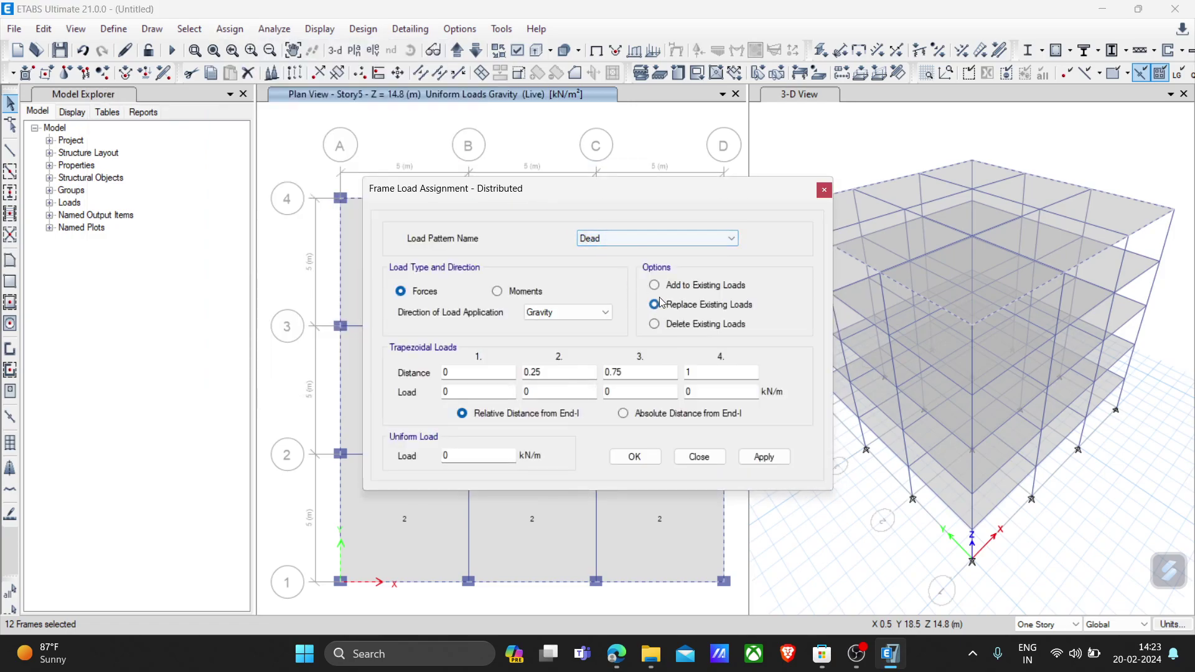
click(630, 240)
click(629, 241)
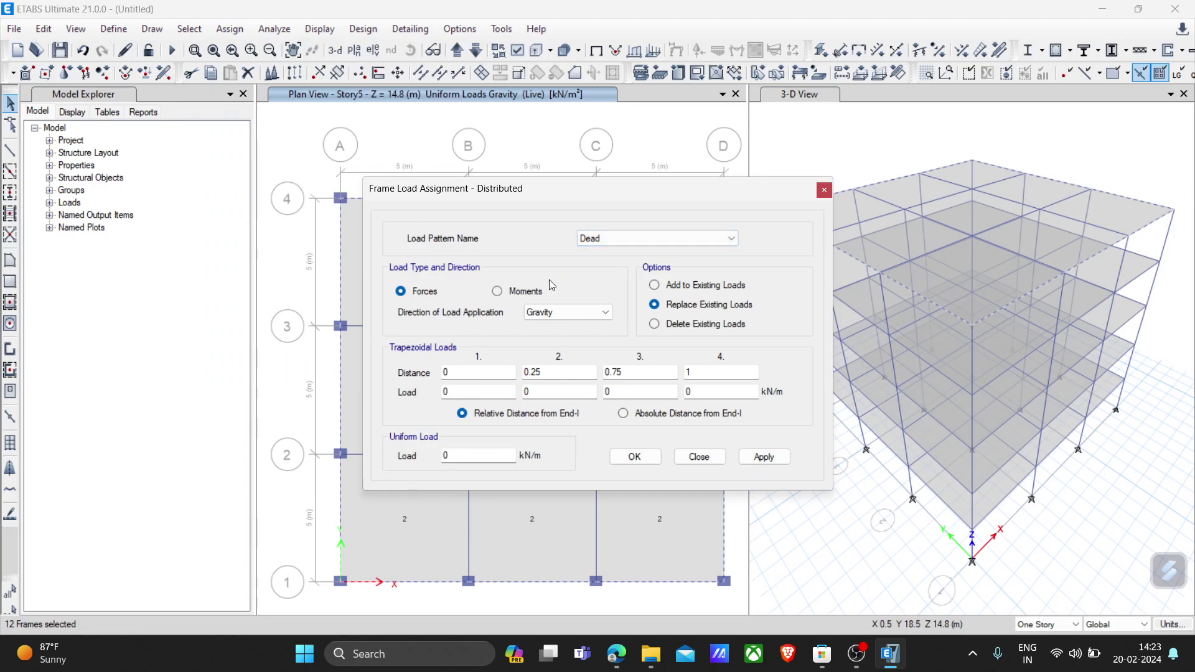
Open Paint and sketch a rectangular wall block in three dimensions with the black brush
click(425, 659)
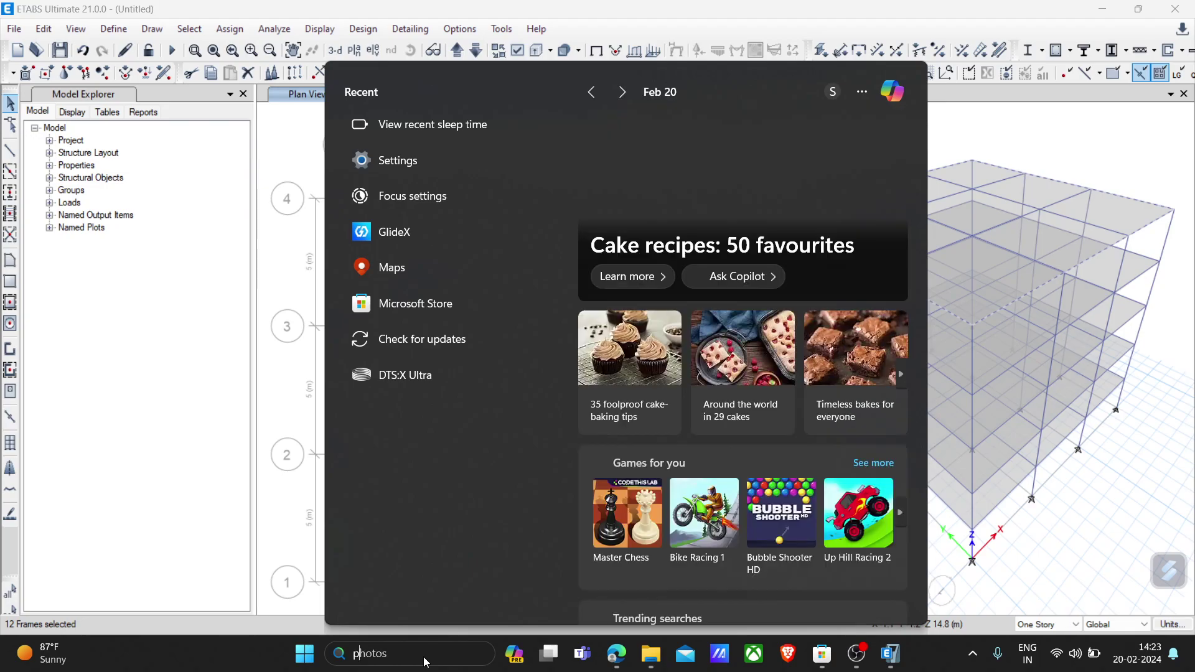
text(paint)
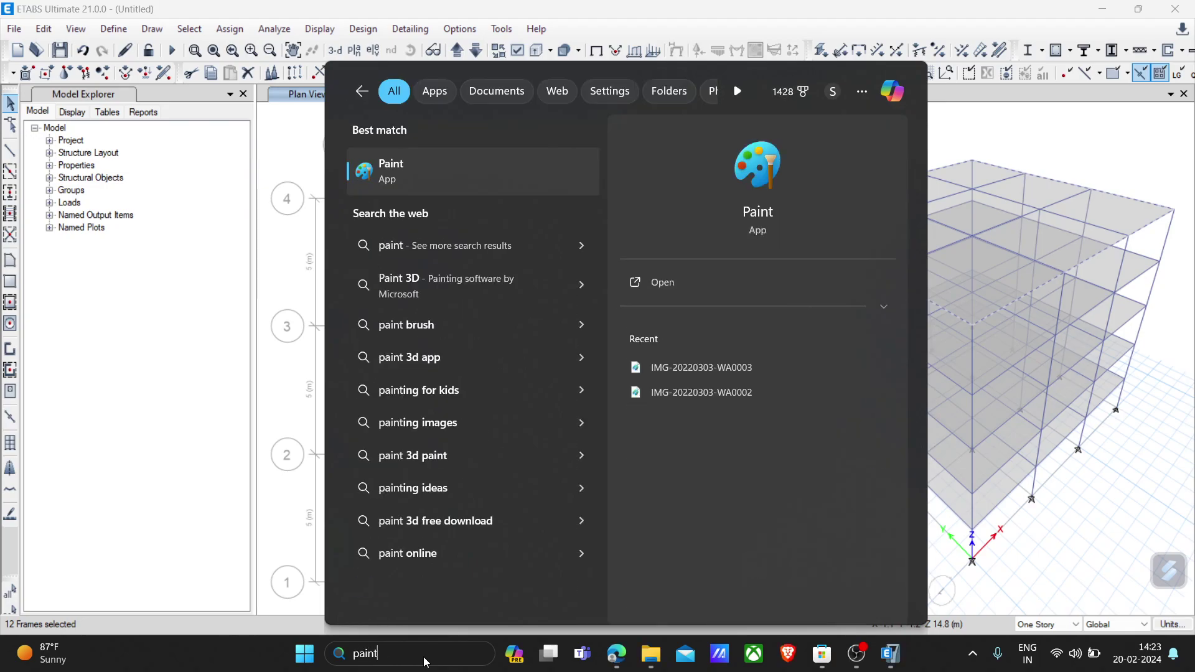
click(384, 175)
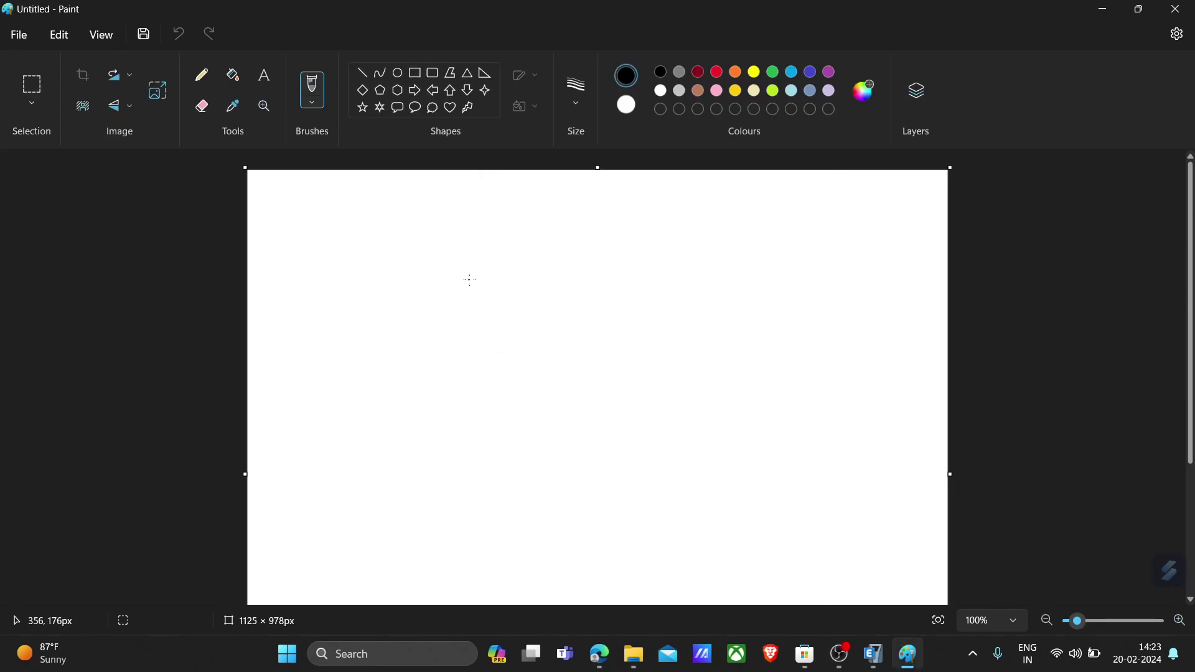
drag(470, 280, 484, 419)
mouse_move(470, 282)
mouse_down()
mouse_move(649, 294)
mouse_move(652, 422)
mouse_move(433, 423)
mouse_move(450, 420)
mouse_up()
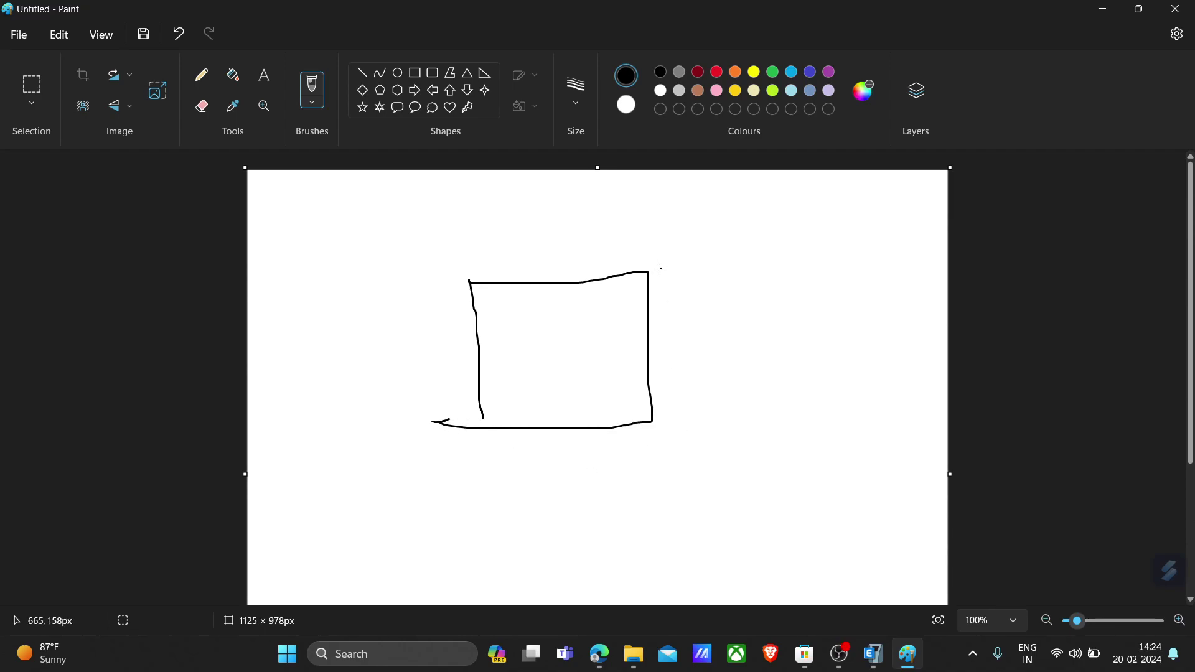
mouse_move(473, 279)
mouse_down()
mouse_move(491, 249)
mouse_move(693, 237)
mouse_move(650, 274)
mouse_up()
drag(697, 236, 705, 411)
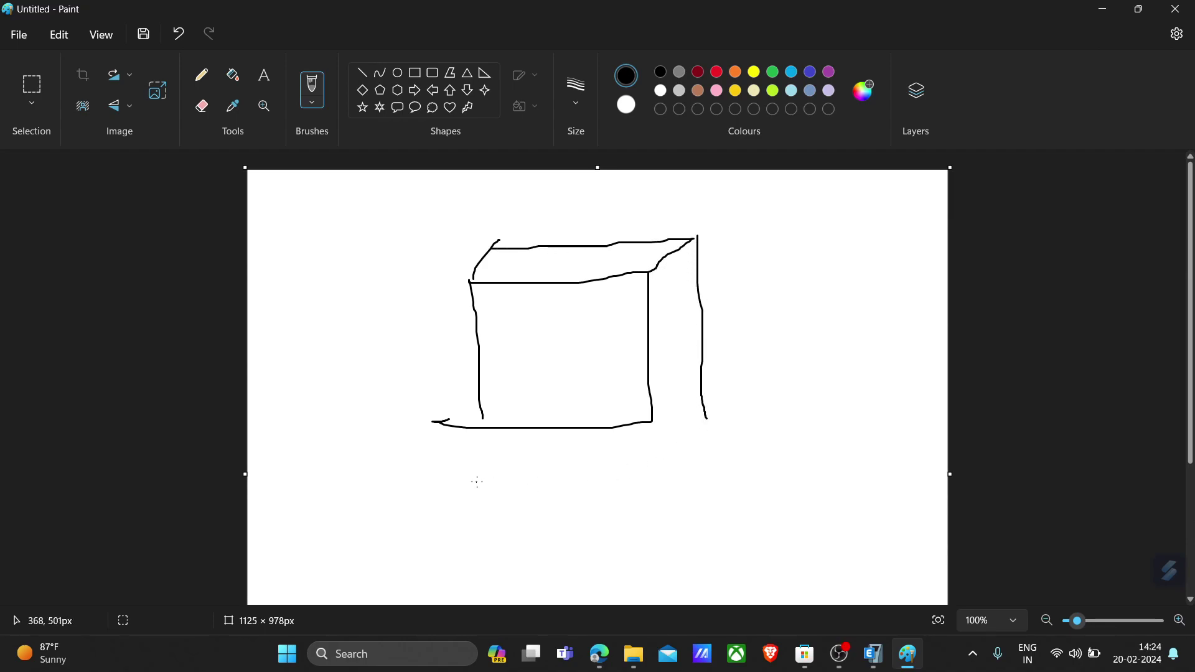
Draw dimension arrows below and beside the wall sketch, labelling the length L and the height 2.8
mouse_move(458, 458)
mouse_down()
mouse_move(679, 442)
mouse_move(668, 458)
mouse_up()
mouse_move(469, 448)
mouse_down()
mouse_move(499, 468)
mouse_move(596, 492)
mouse_up()
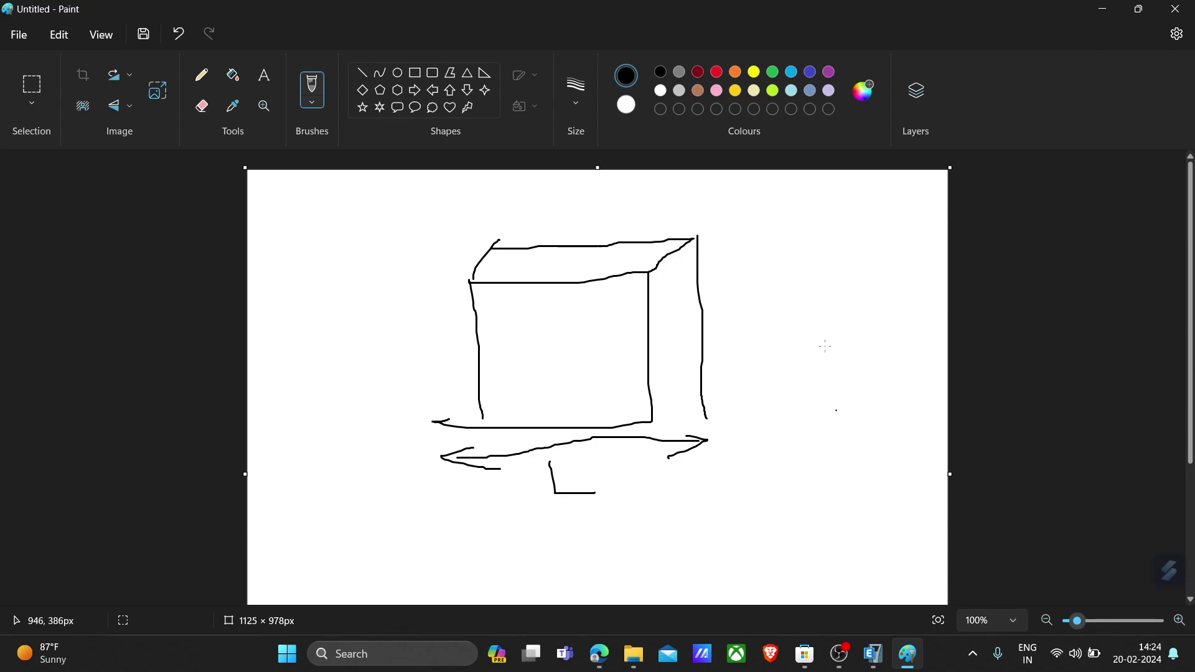
mouse_move(749, 243)
mouse_down()
mouse_move(777, 416)
mouse_move(794, 411)
mouse_up()
mouse_move(747, 252)
mouse_down()
mouse_move(745, 240)
mouse_move(778, 252)
mouse_up()
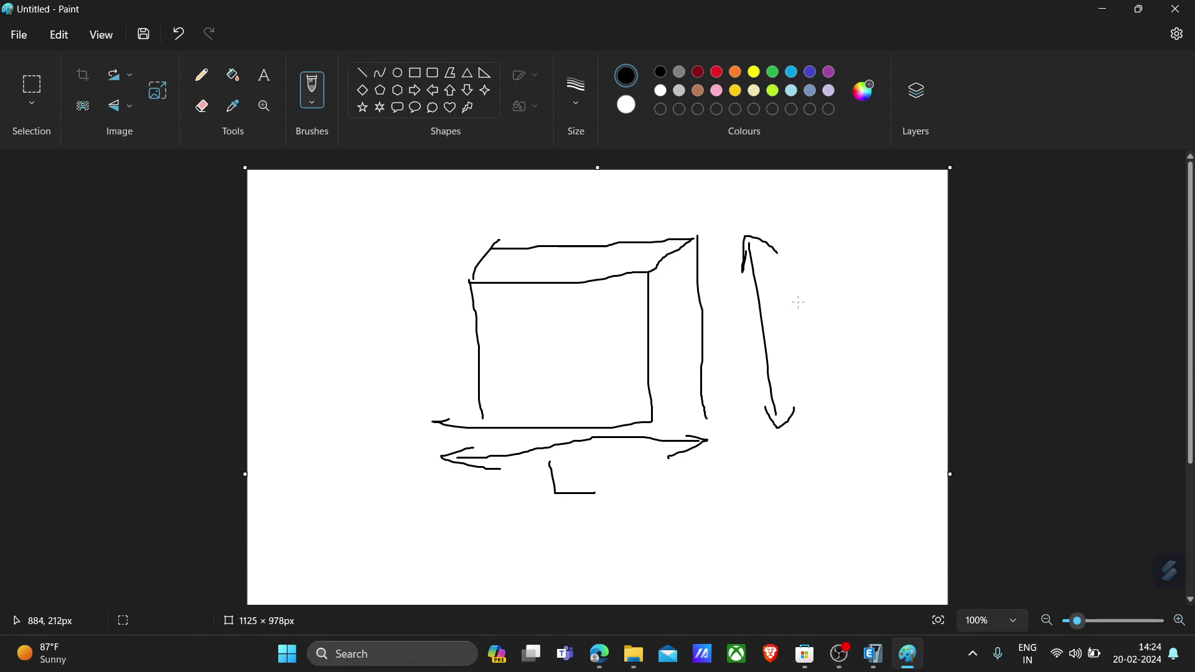
drag(797, 300, 817, 317)
mouse_move(887, 291)
mouse_down()
mouse_move(889, 311)
mouse_move(880, 283)
mouse_up()
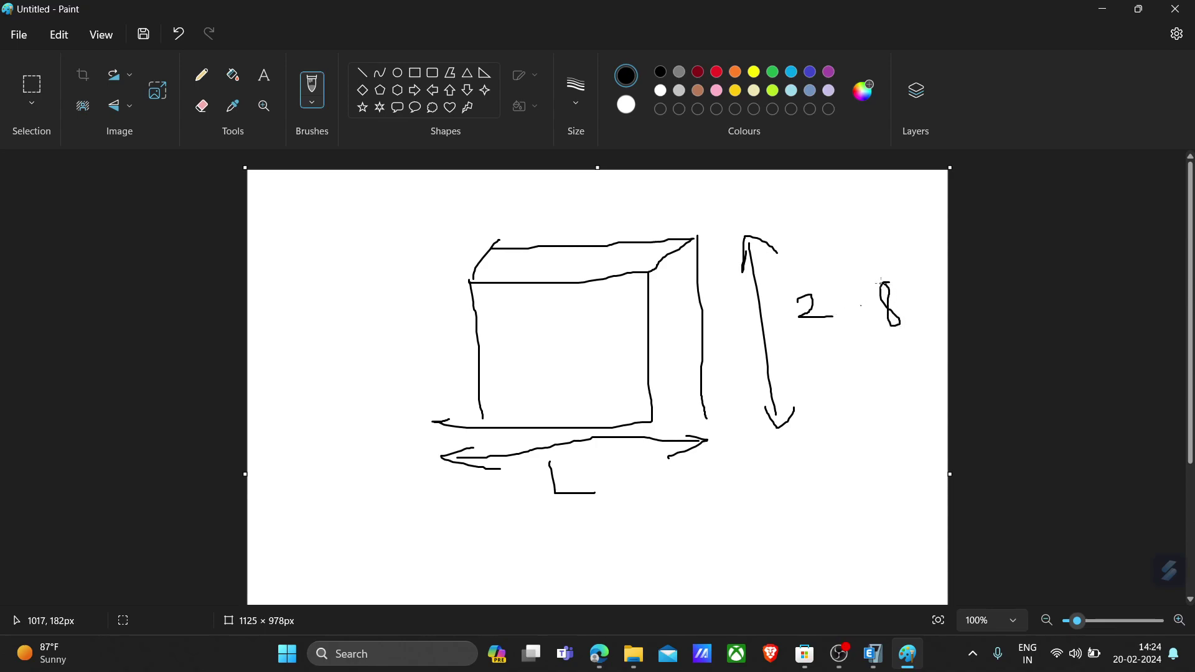
Write the wall thickness 0.23 and the load calculation 4 × 2.8 × 0.23 × 20 around the sketch, and scribble out the 4
mouse_move(270, 214)
mouse_down()
mouse_move(385, 213)
mouse_move(375, 231)
mouse_move(452, 218)
mouse_move(400, 232)
mouse_up()
click(464, 242)
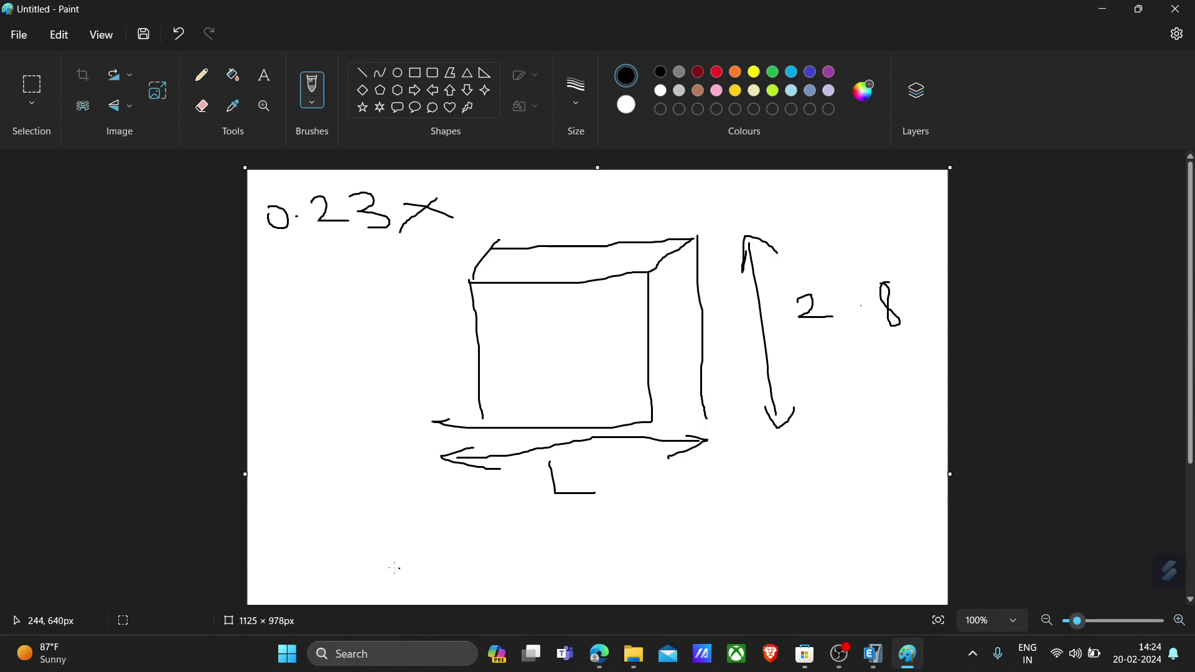
mouse_move(347, 527)
mouse_down()
mouse_move(345, 551)
mouse_move(399, 558)
mouse_up()
mouse_move(491, 524)
mouse_down()
mouse_move(520, 549)
mouse_move(585, 551)
mouse_move(560, 554)
mouse_up()
mouse_move(616, 525)
mouse_down()
mouse_move(635, 553)
mouse_move(659, 552)
mouse_up()
mouse_move(673, 536)
mouse_down()
mouse_move(713, 536)
mouse_move(719, 509)
mouse_move(796, 538)
mouse_move(765, 541)
mouse_up()
mouse_move(828, 505)
mouse_down()
mouse_move(821, 518)
mouse_move(829, 496)
mouse_move(864, 519)
mouse_move(916, 513)
mouse_move(901, 523)
mouse_up()
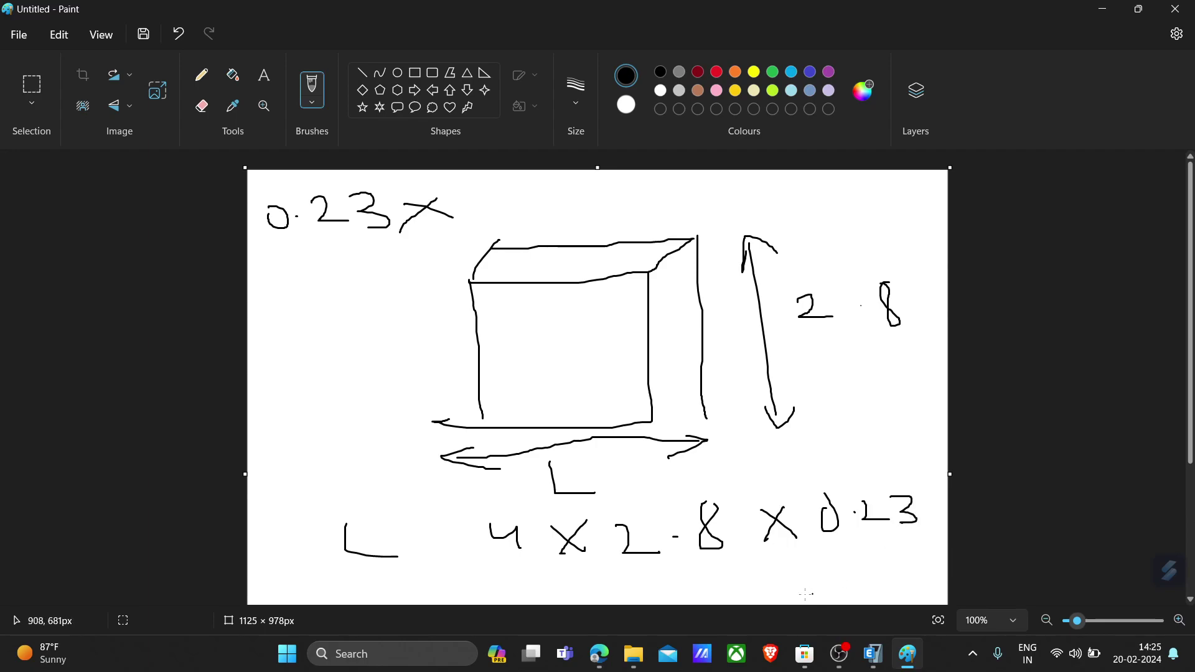
mouse_move(760, 583)
mouse_down()
mouse_move(784, 589)
mouse_move(759, 595)
mouse_up()
mouse_move(807, 569)
mouse_down()
mouse_move(838, 586)
mouse_move(840, 573)
mouse_up()
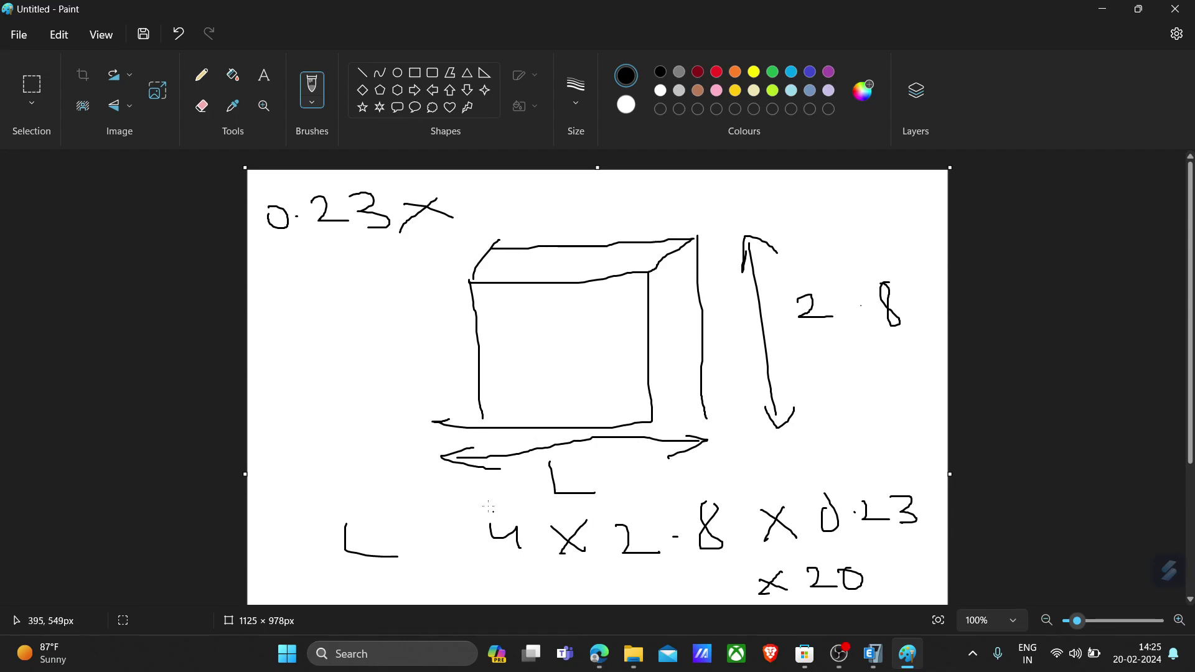
mouse_move(502, 538)
mouse_down()
mouse_move(507, 526)
mouse_move(489, 540)
mouse_move(551, 531)
mouse_up()
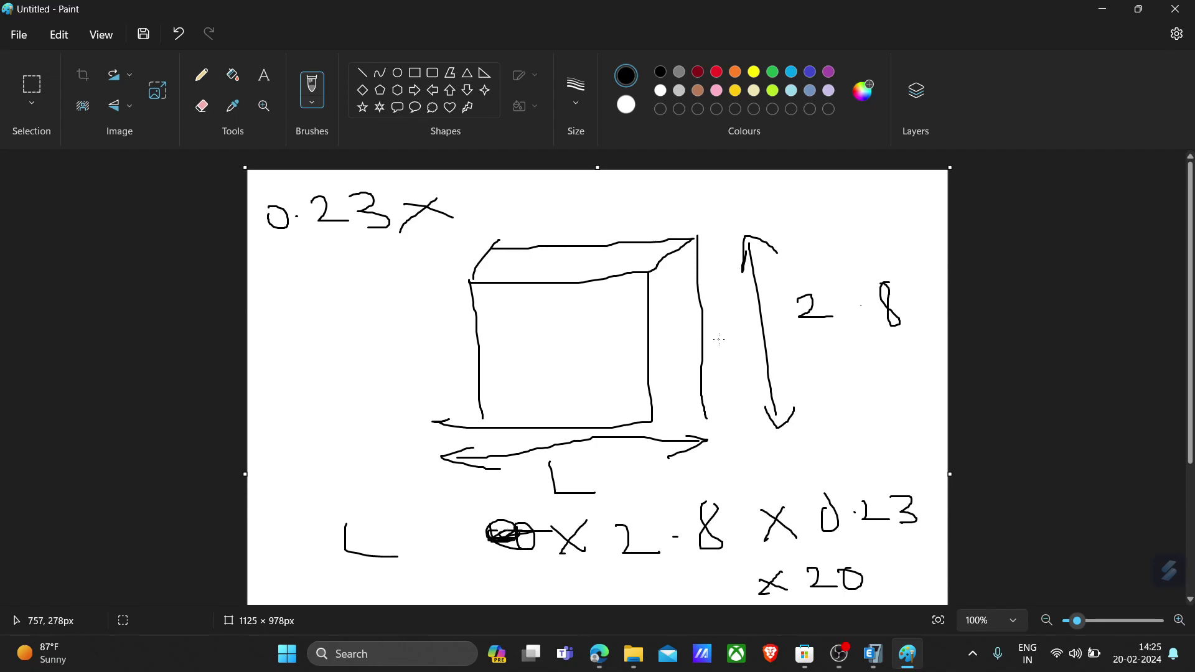
click(679, 407)
Switch back to ETABS and assign a uniform 13 kN/m Dead load in the Gravity direction to the perimeter beams, adding to existing loads
click(1098, 9)
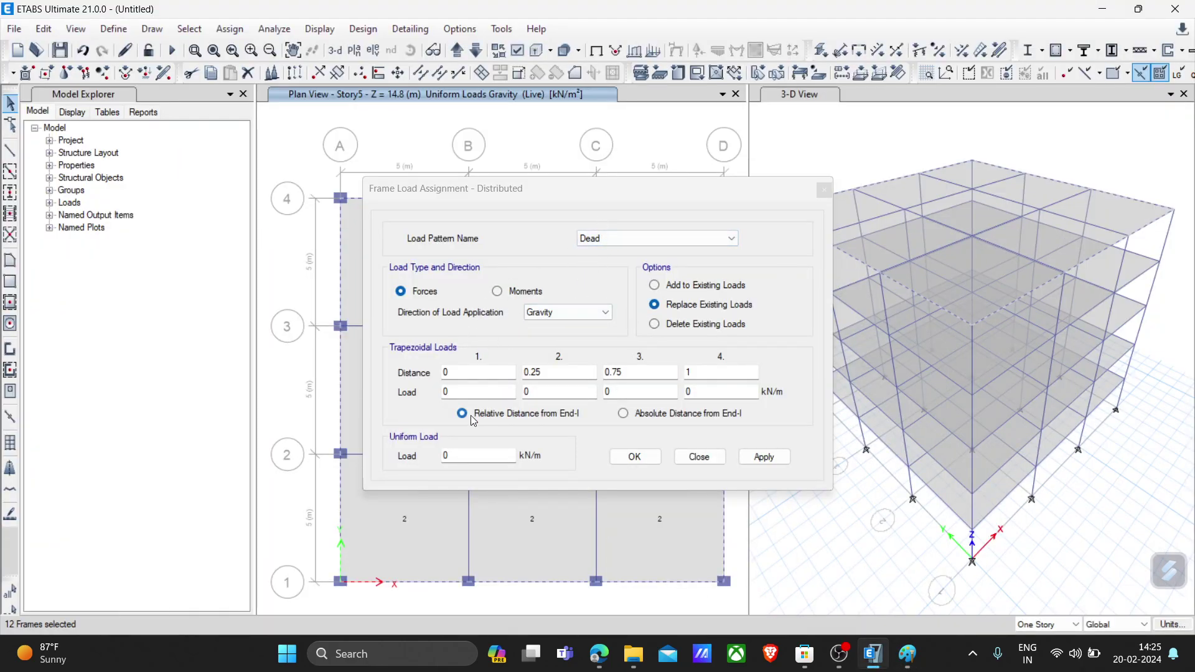
double_click(458, 455)
text(13)
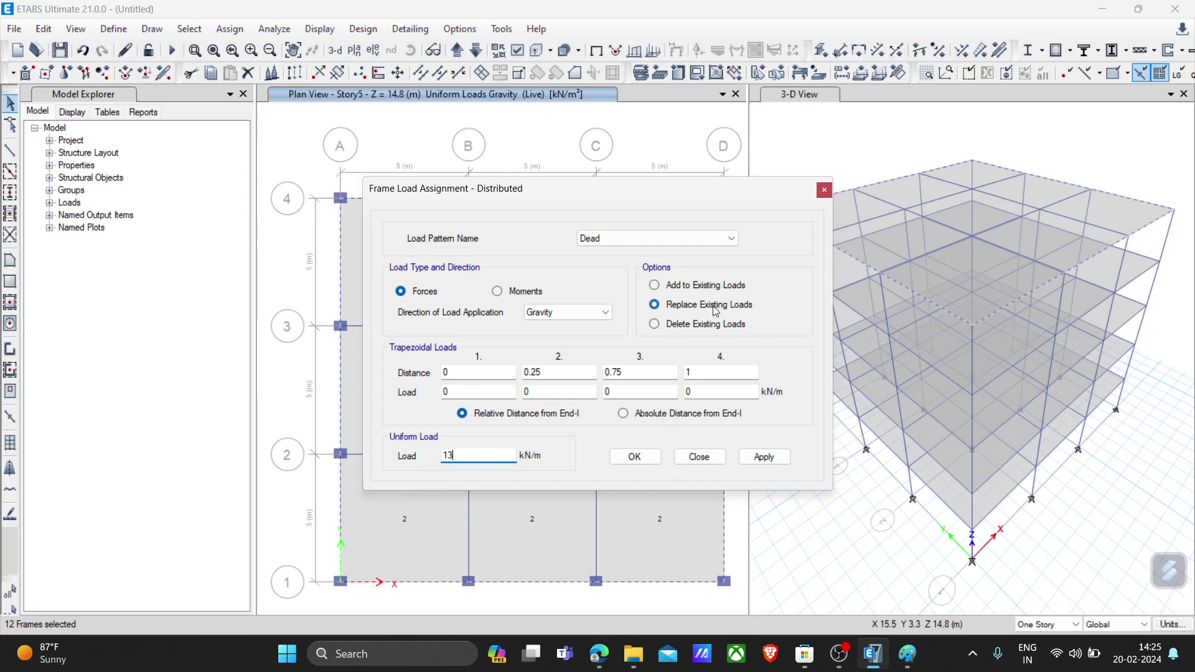
click(686, 288)
click(764, 456)
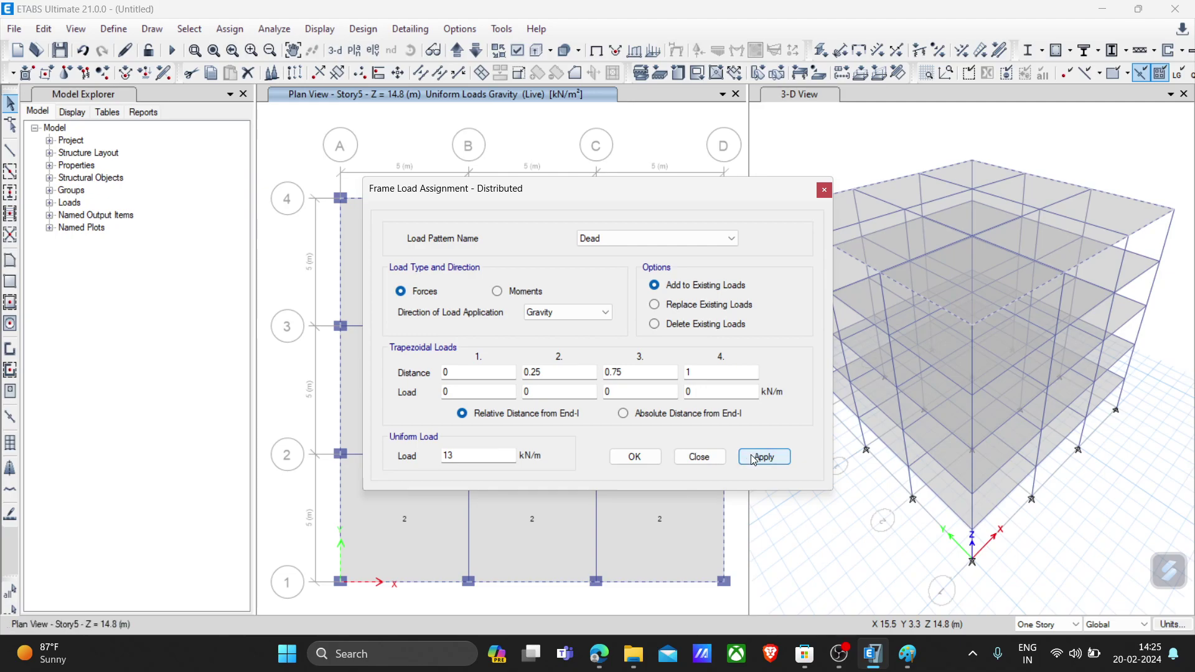
click(635, 457)
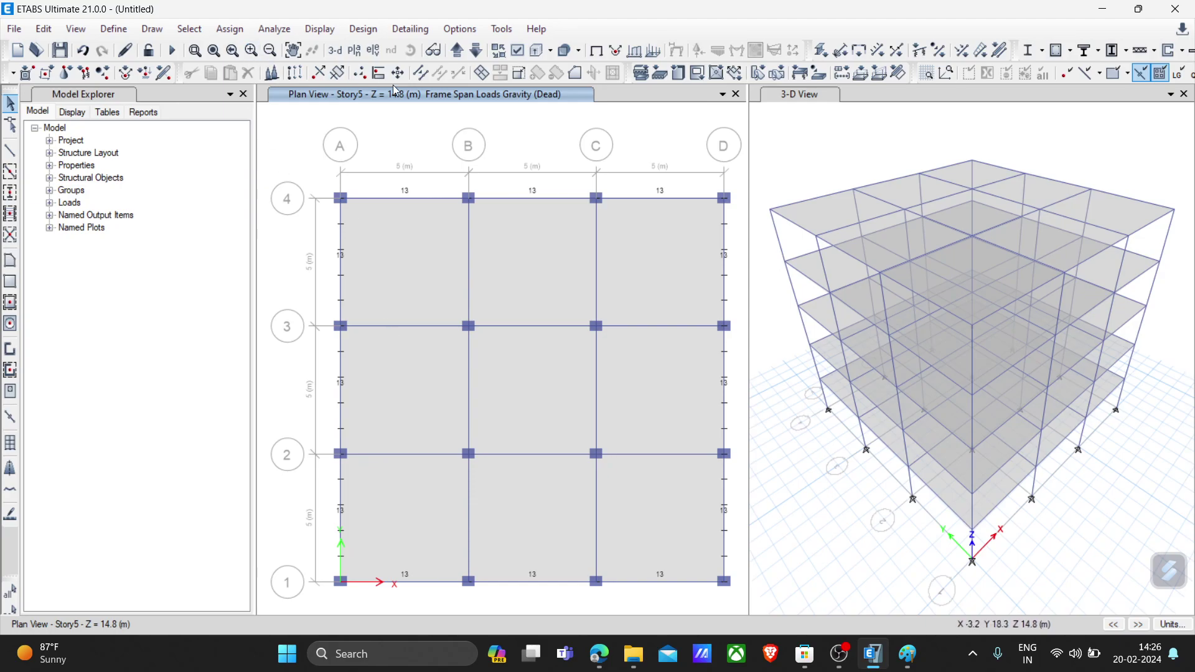
Examine the perimeter beam loads on Story5 in perspective, restore the plan view, and narrow the Model Explorer to enlarge the views
click(438, 56)
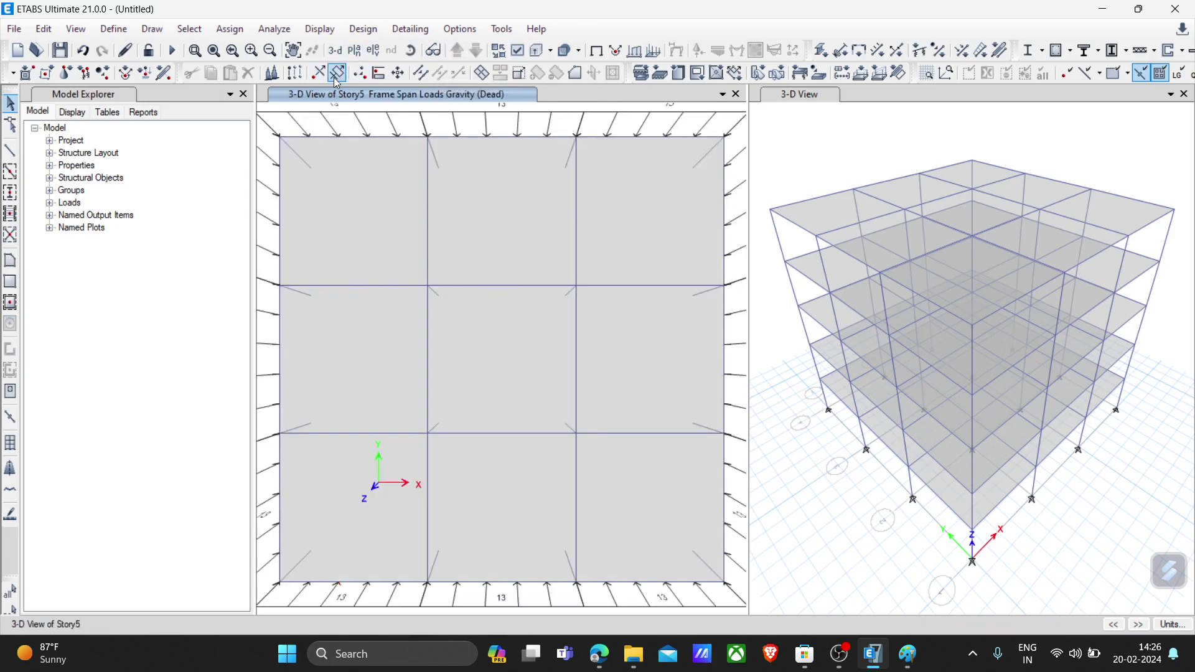
scroll(401, 110, down, 4)
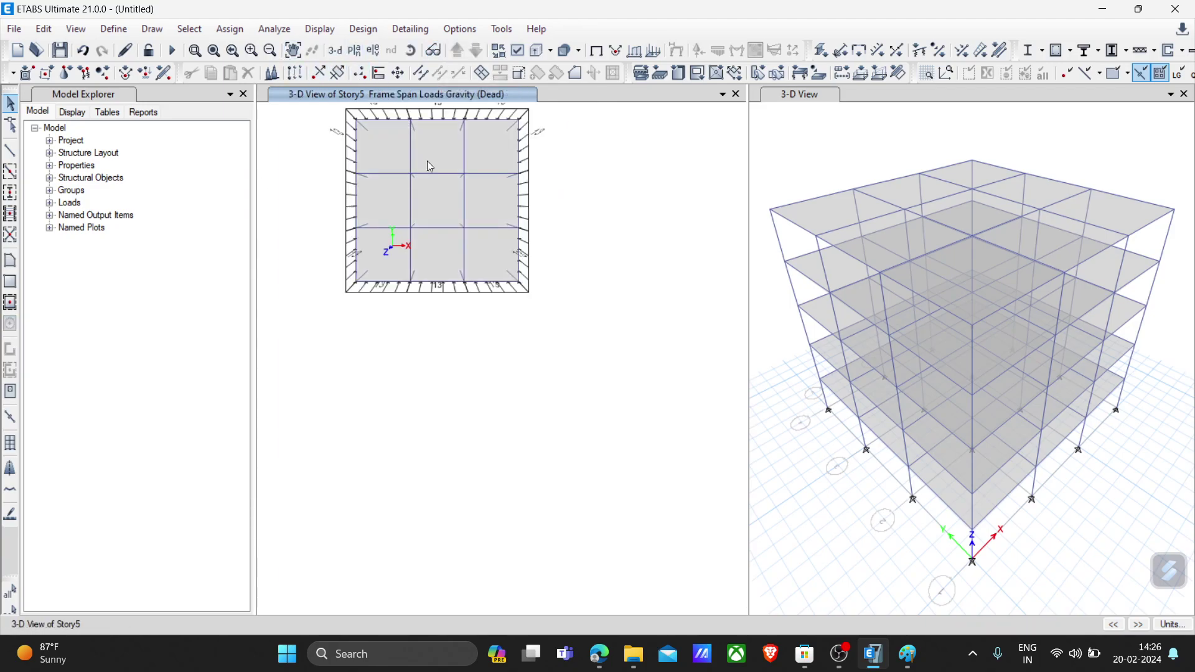
scroll(429, 172, up, 4)
click(407, 57)
drag(581, 524, 579, 318)
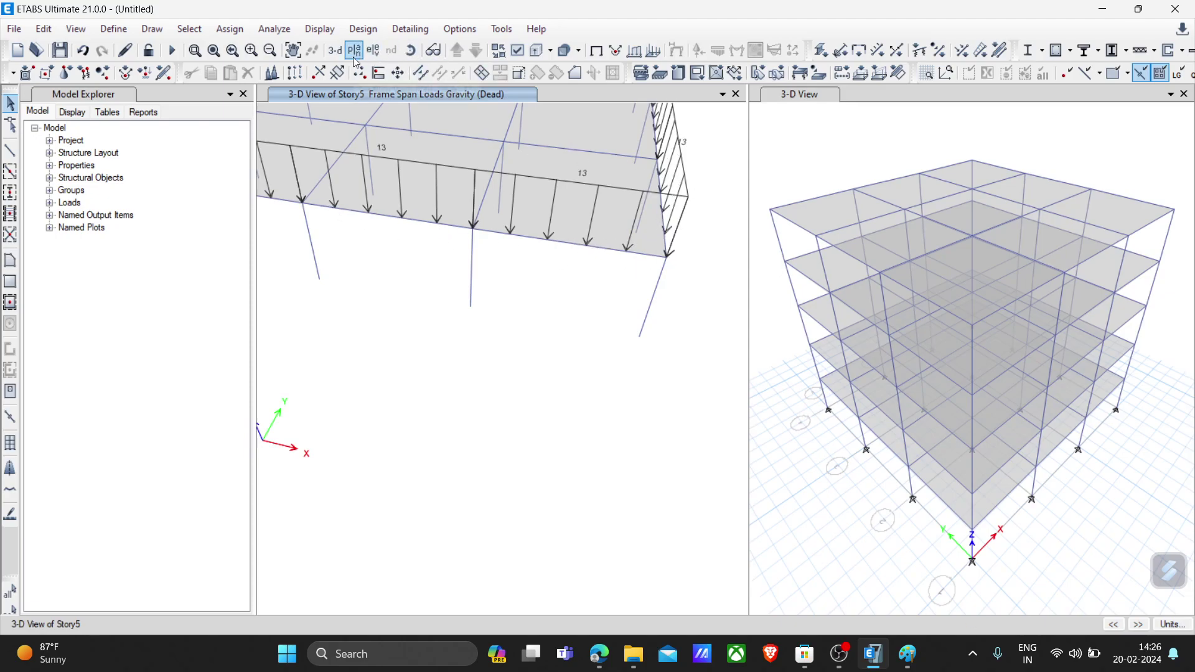
click(428, 53)
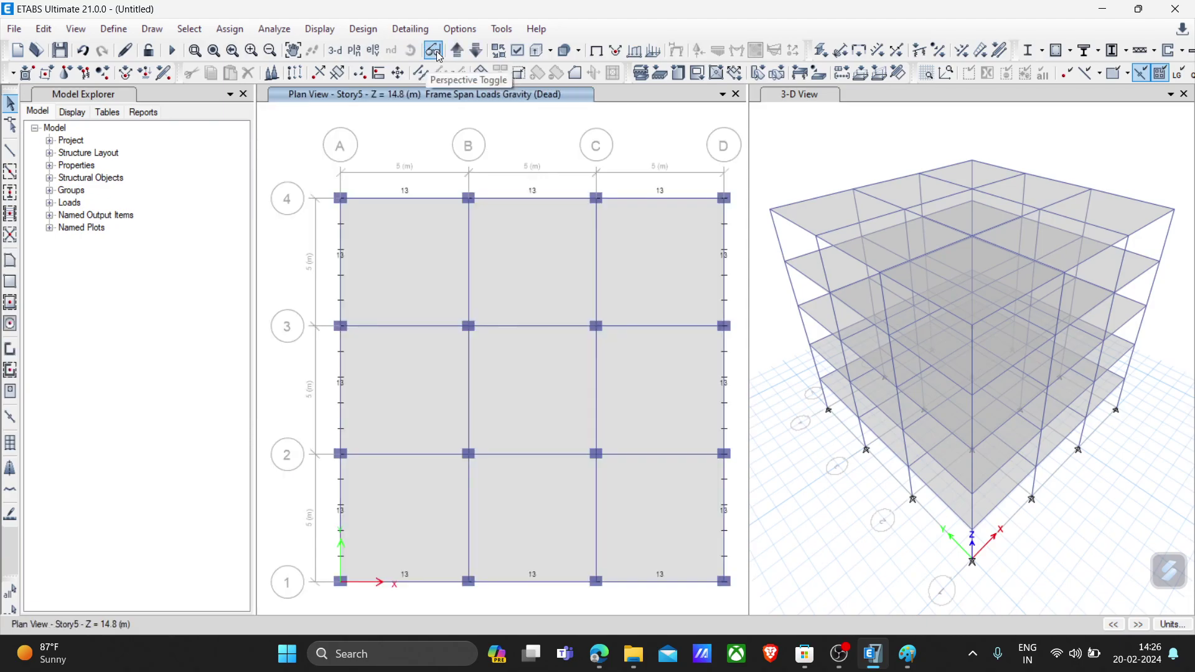
click(439, 55)
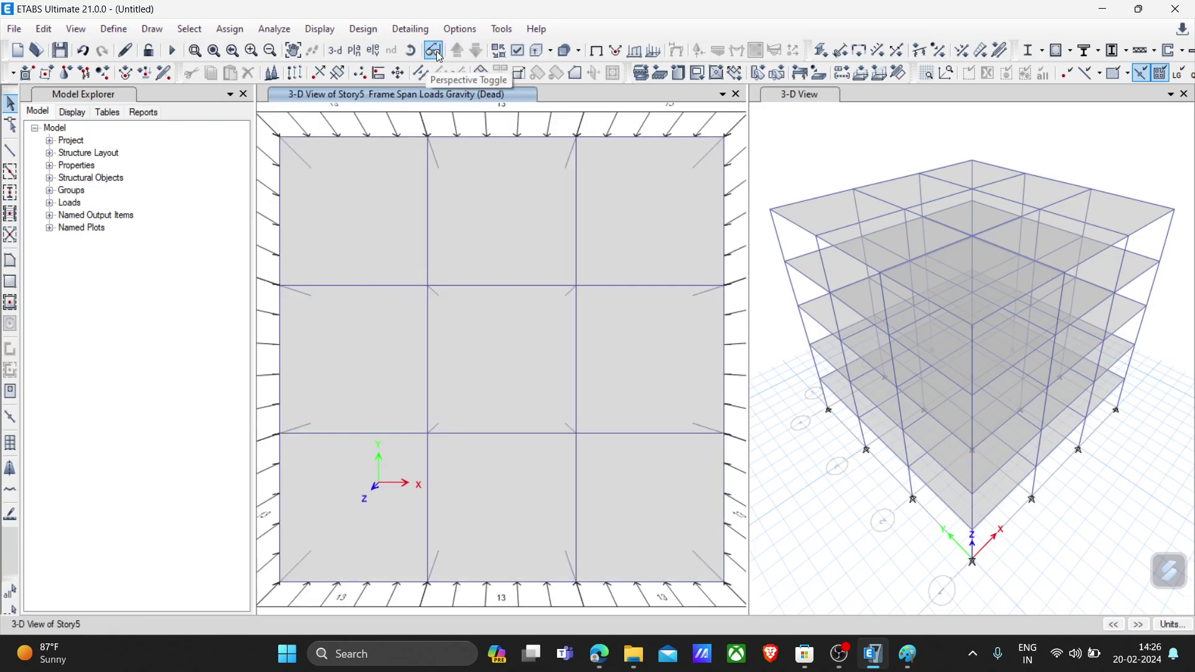
click(439, 55)
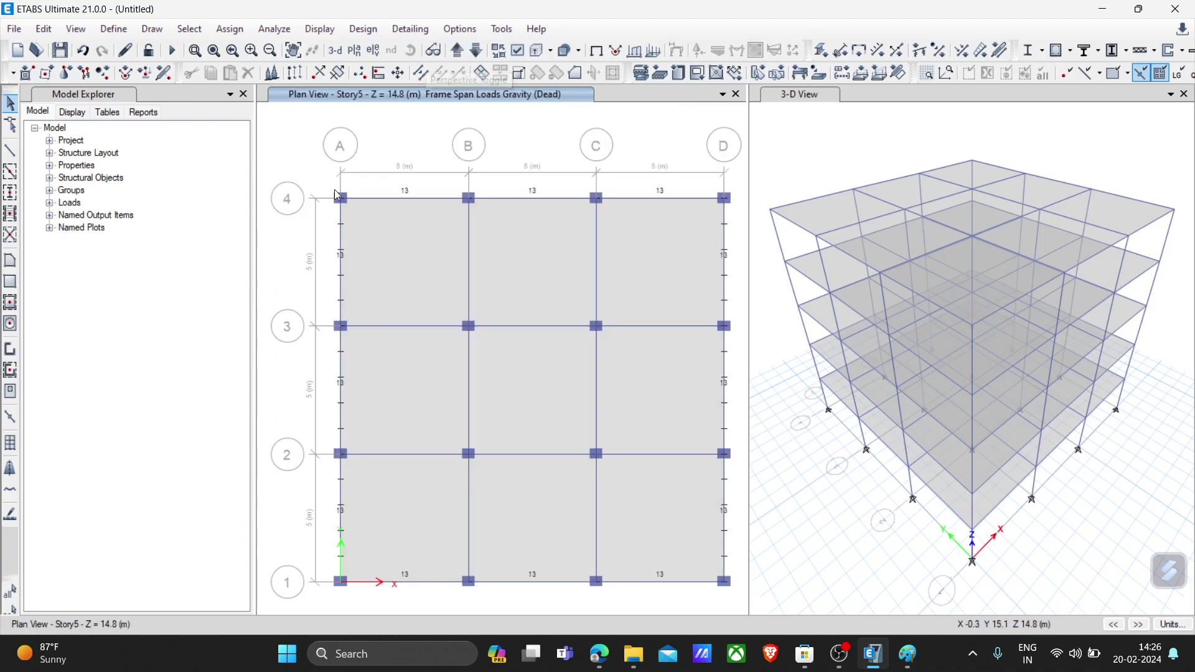
drag(259, 257, 172, 257)
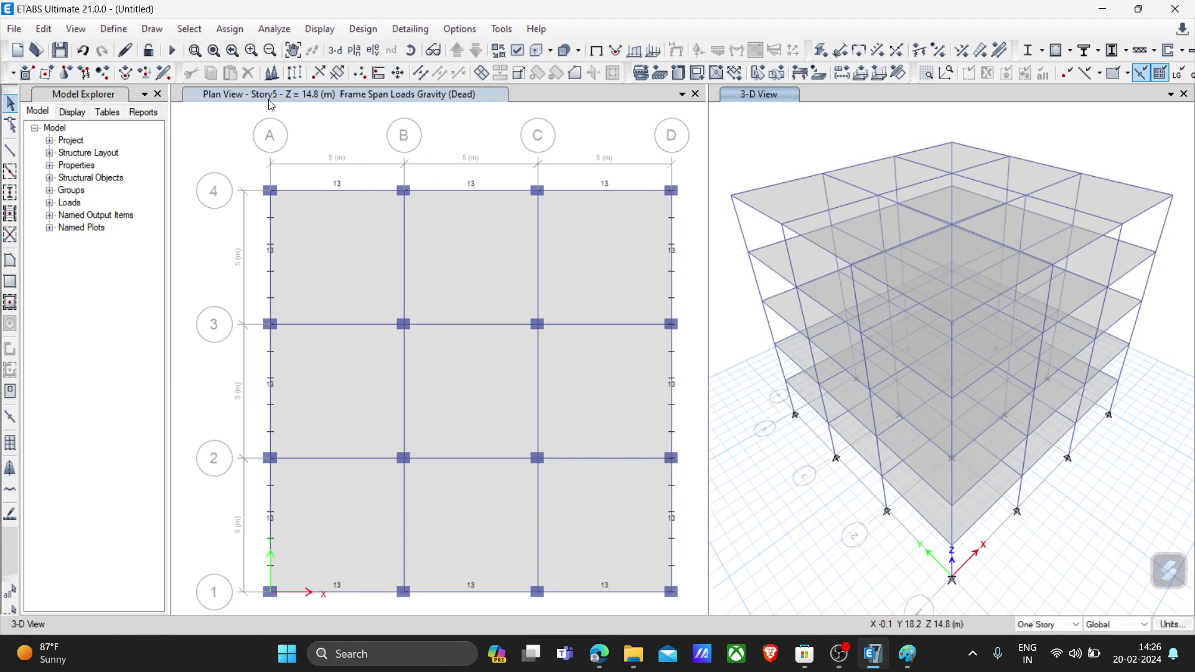
click(112, 32)
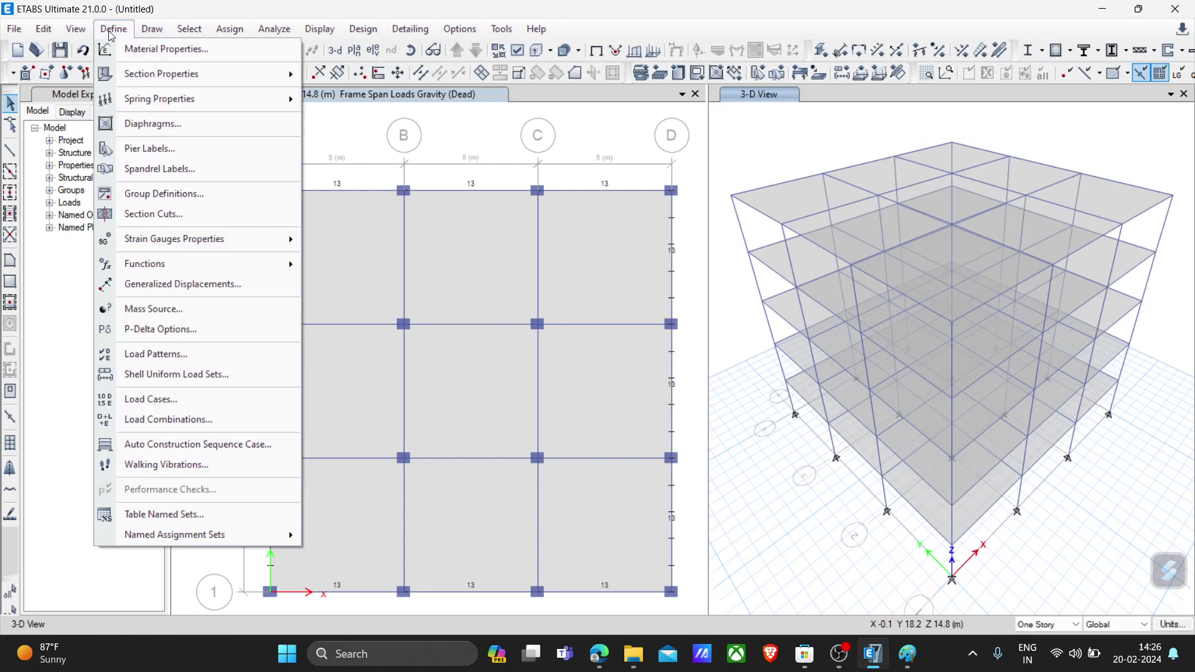
mouse_move(185, 264)
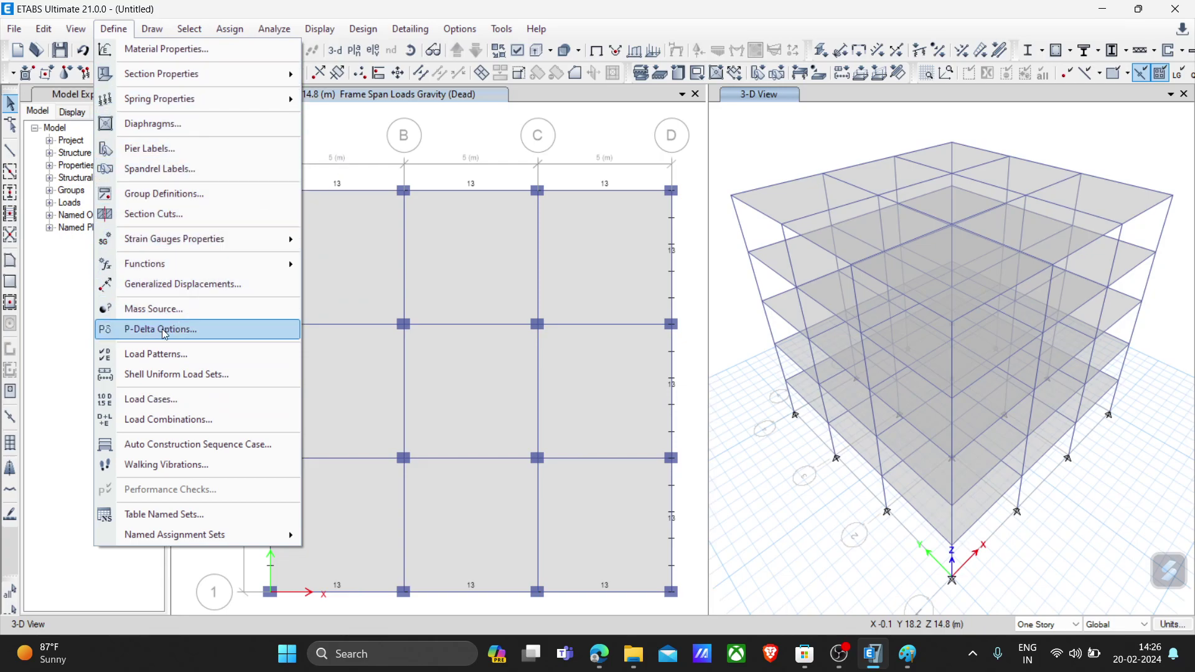
click(376, 112)
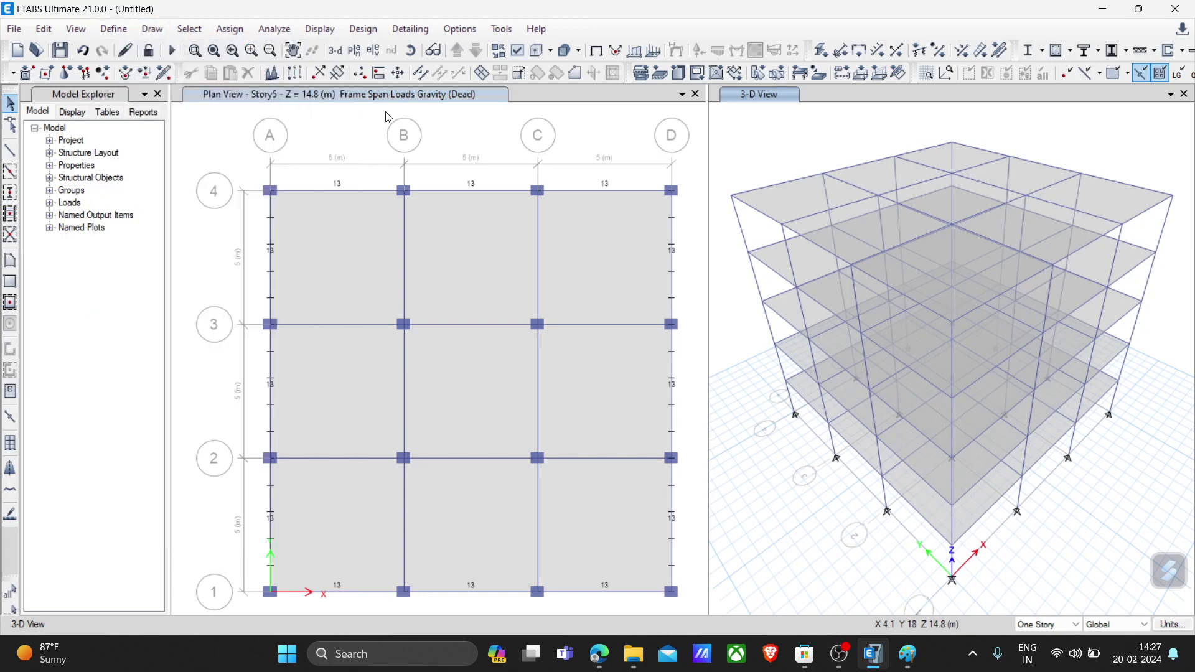
click(338, 123)
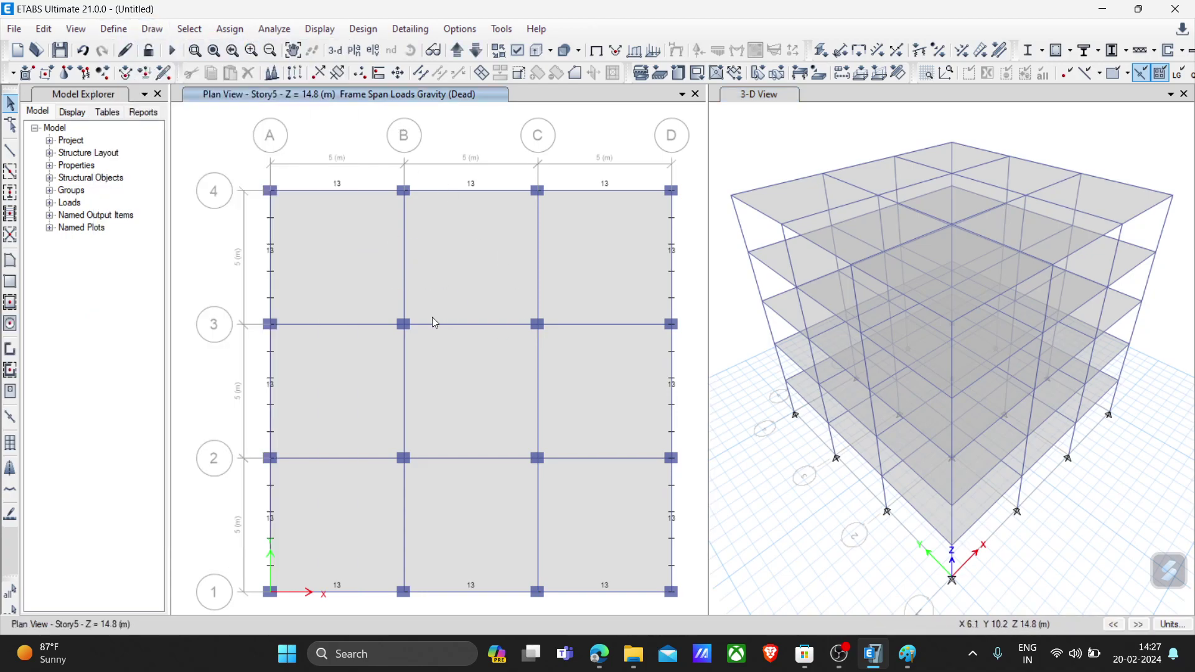
click(274, 28)
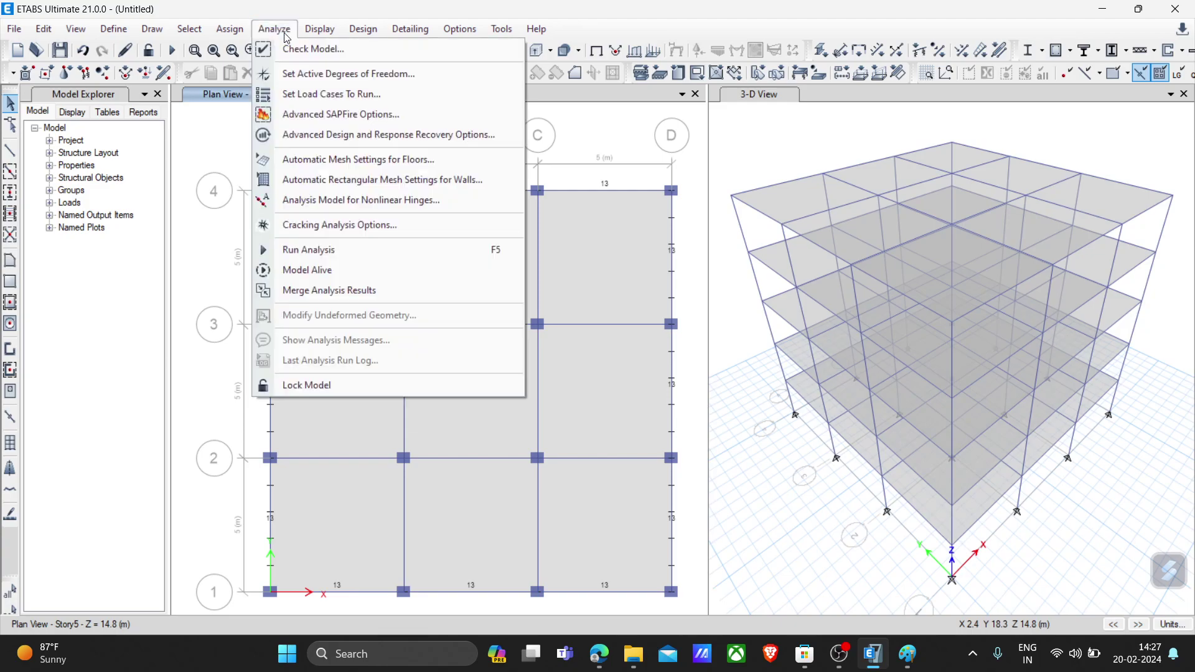
Select all floor objects in the model by object type
click(193, 31)
click(191, 29)
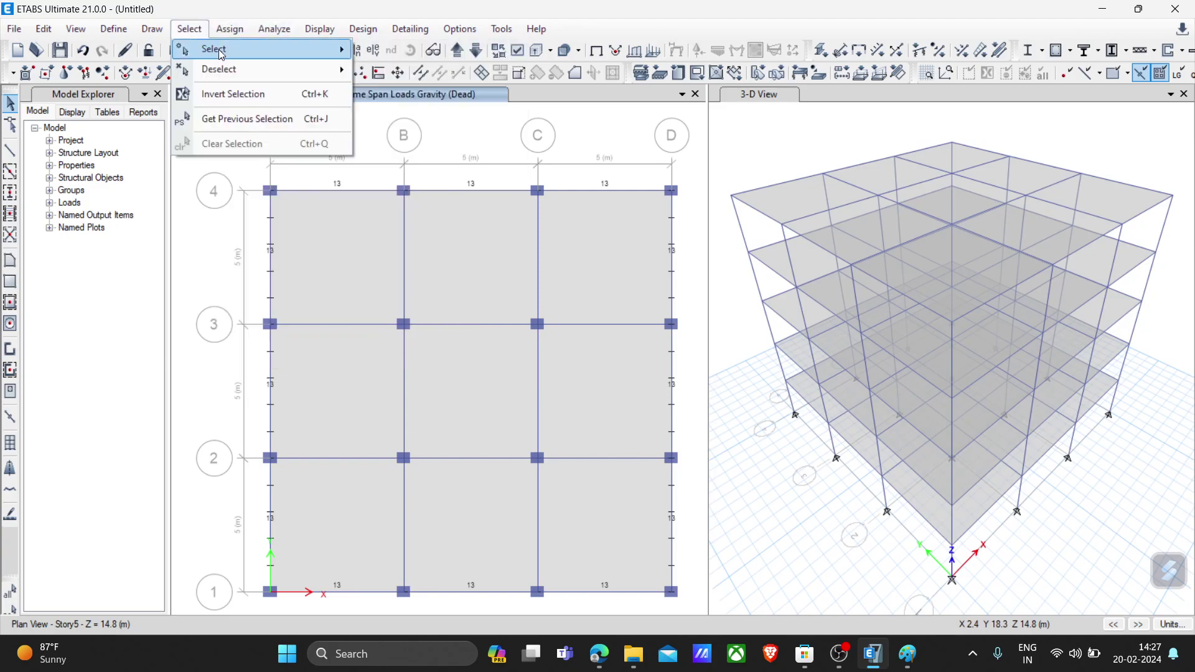
mouse_move(293, 56)
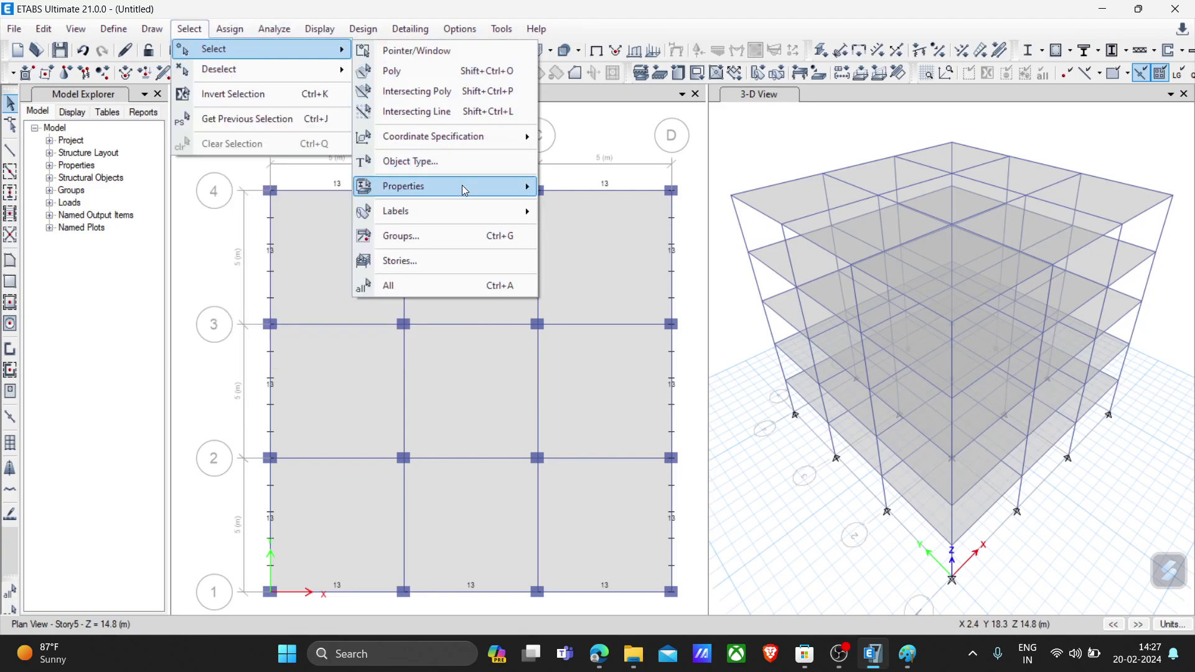
click(458, 162)
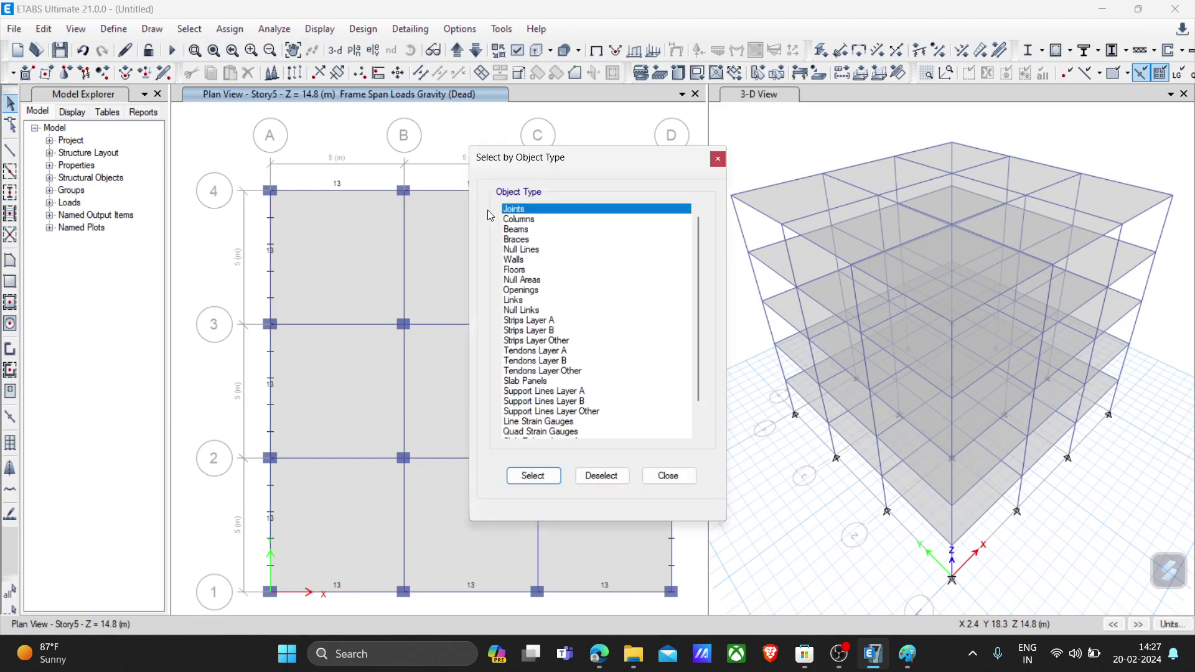
click(521, 270)
click(533, 476)
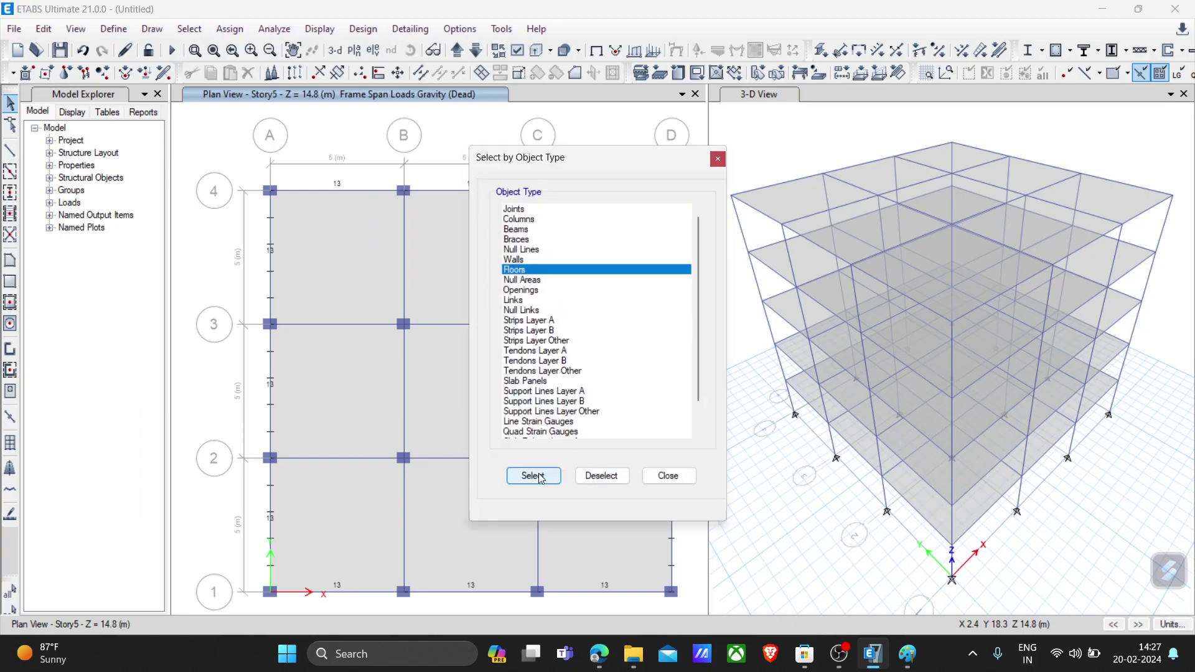
click(669, 476)
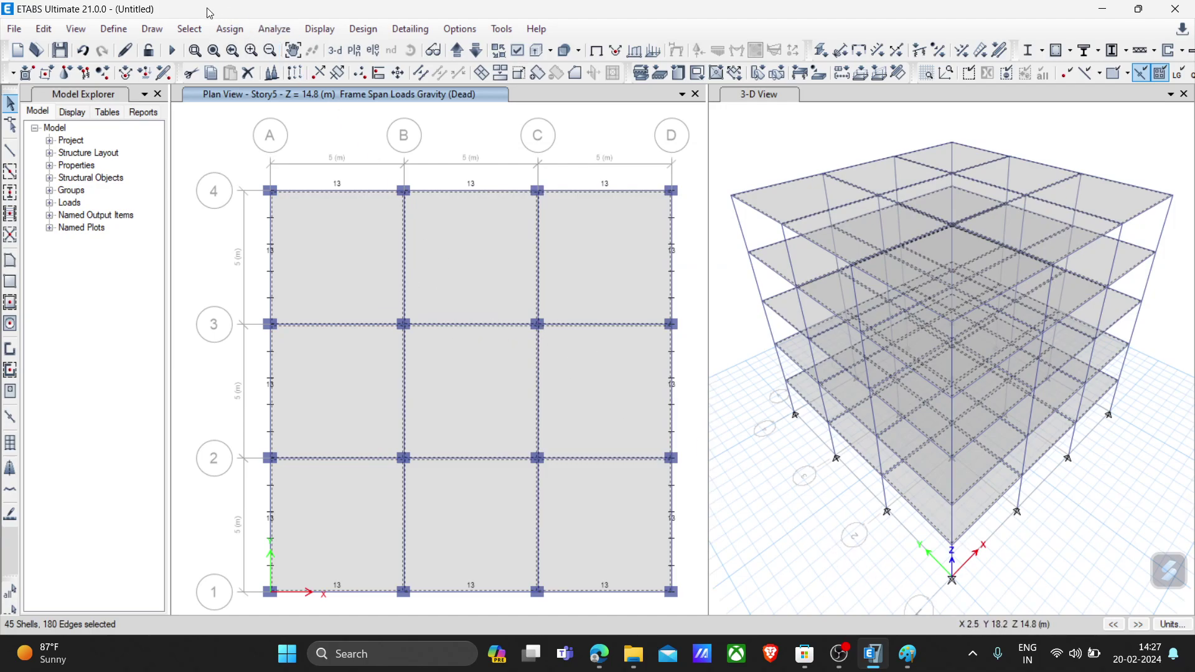
Define a new diaphragm D2 with Rigid rigidity
click(116, 30)
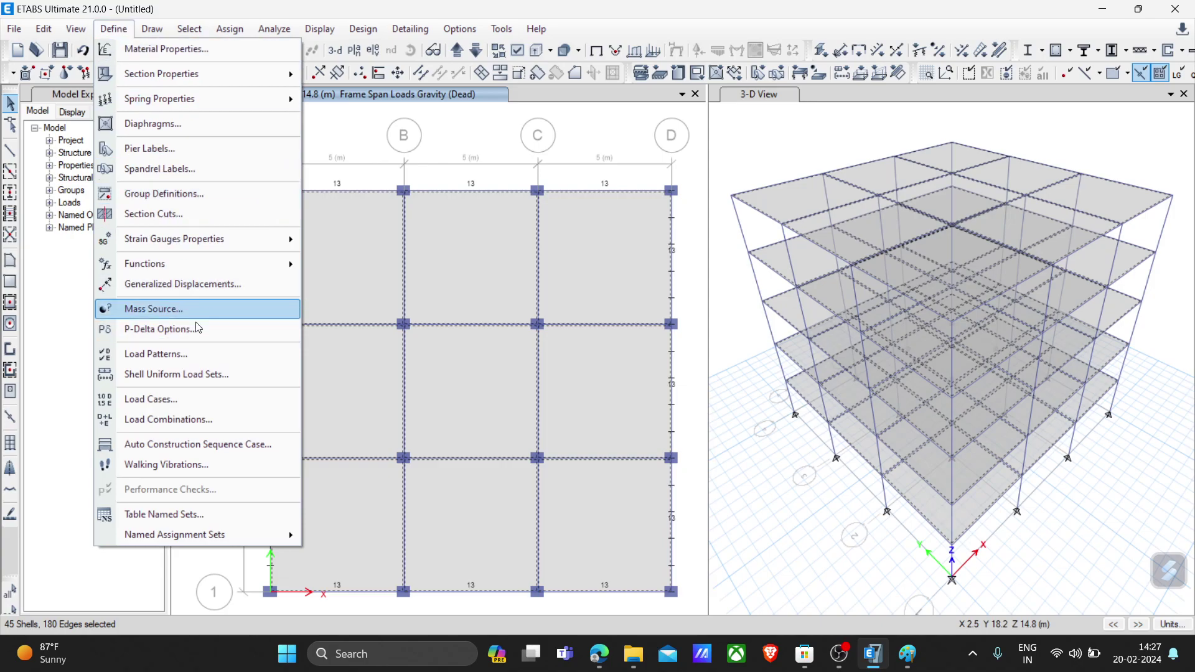
click(182, 123)
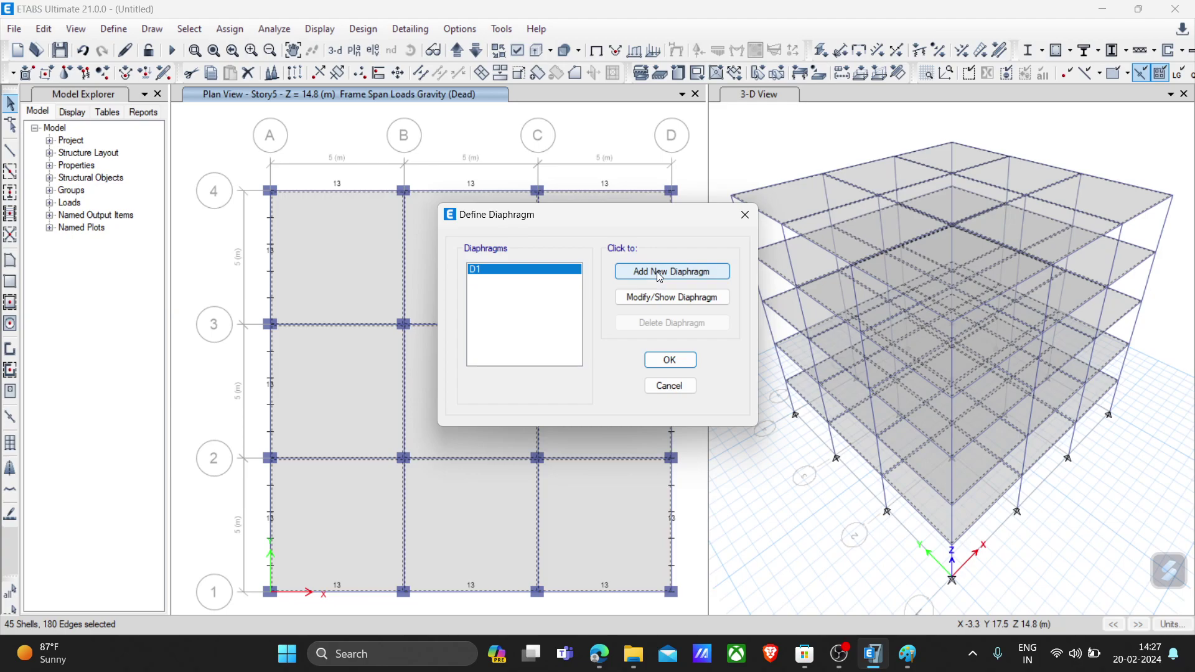
click(658, 273)
double_click(592, 285)
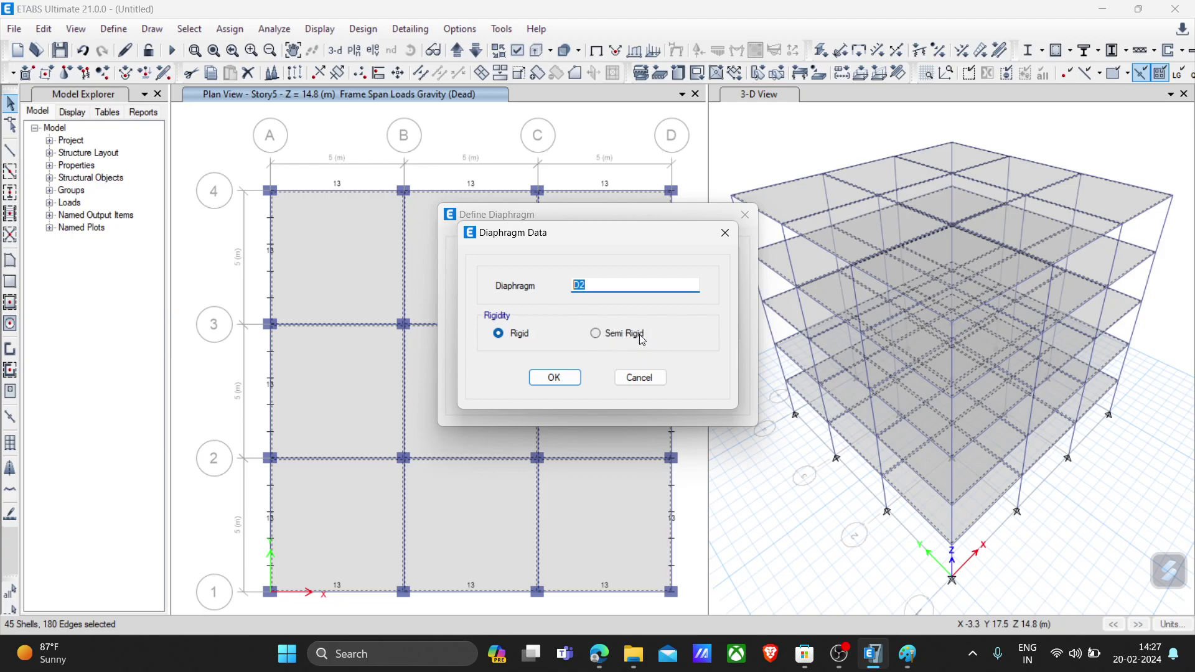
click(606, 334)
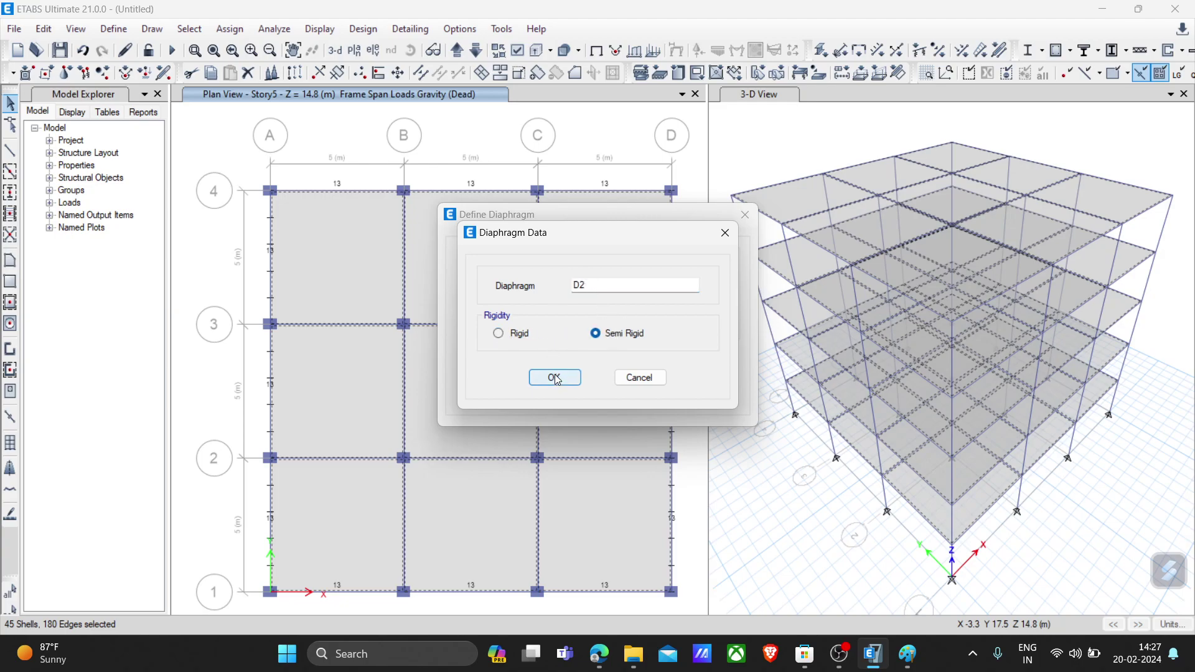
click(498, 334)
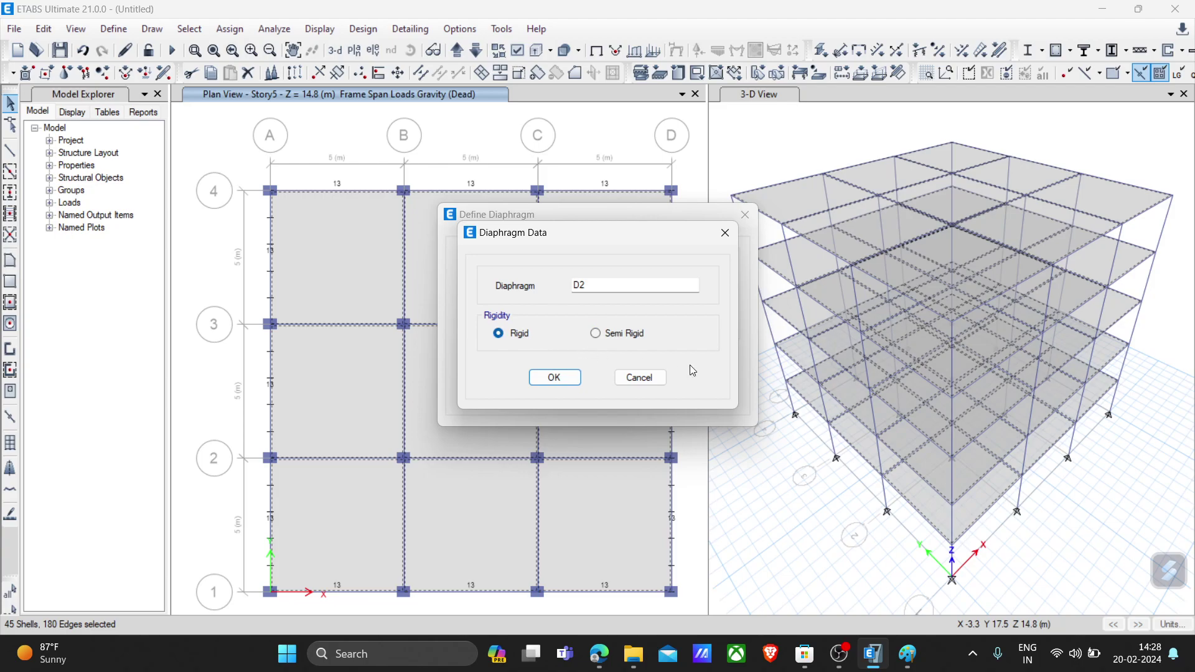
click(554, 376)
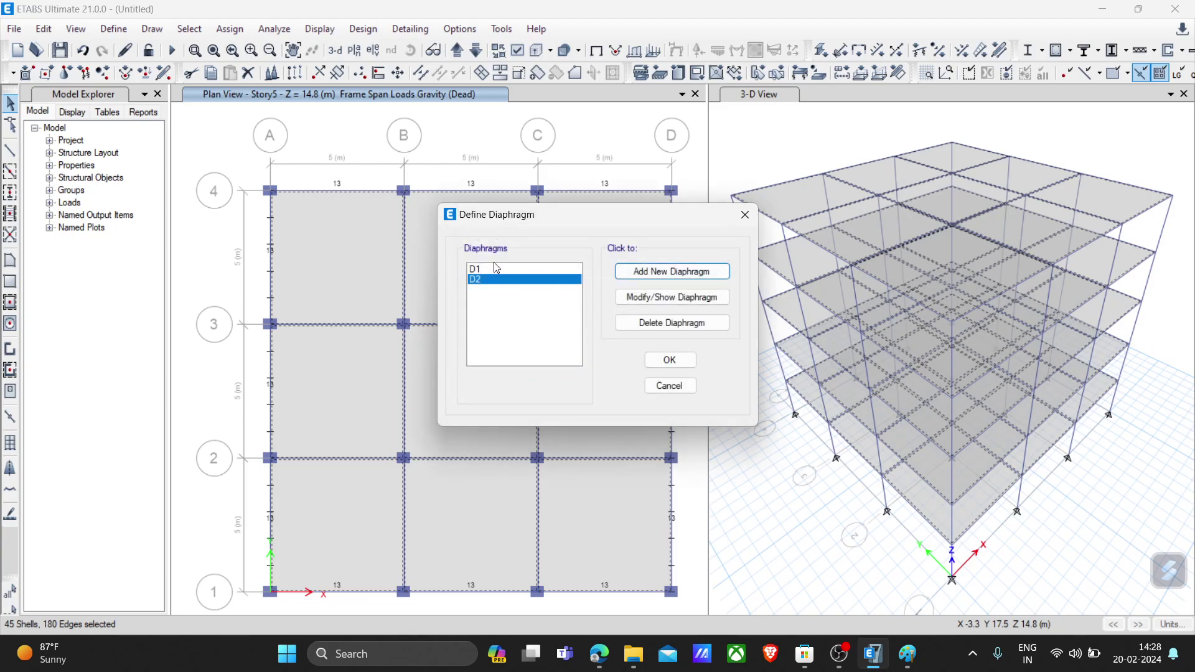
Delete diaphragm D1 from the diaphragm definitions and accept the list
click(493, 266)
click(660, 325)
click(668, 359)
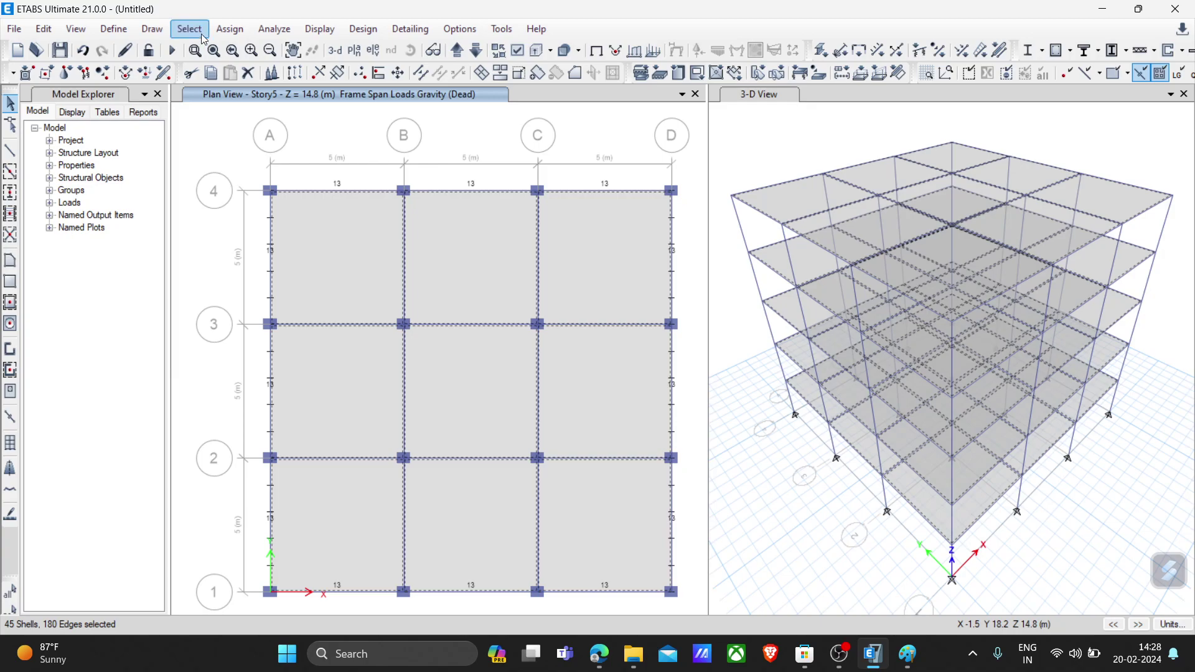
Assign diaphragm D2 to the selected floor shells
click(280, 37)
mouse_move(235, 30)
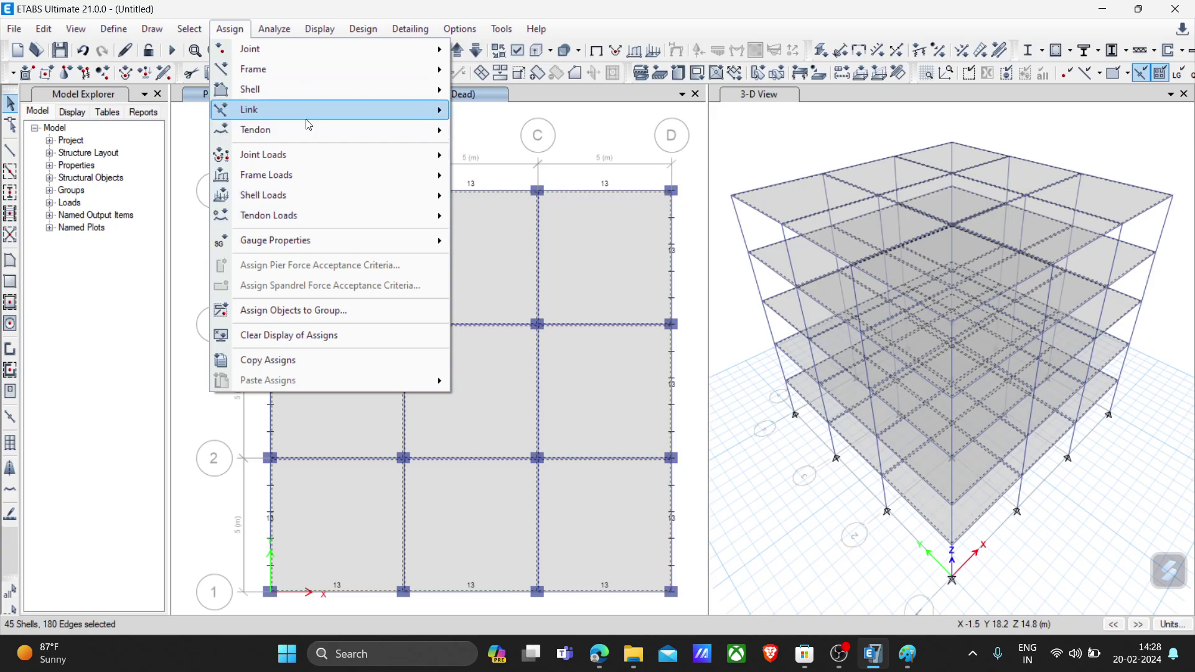
mouse_move(417, 92)
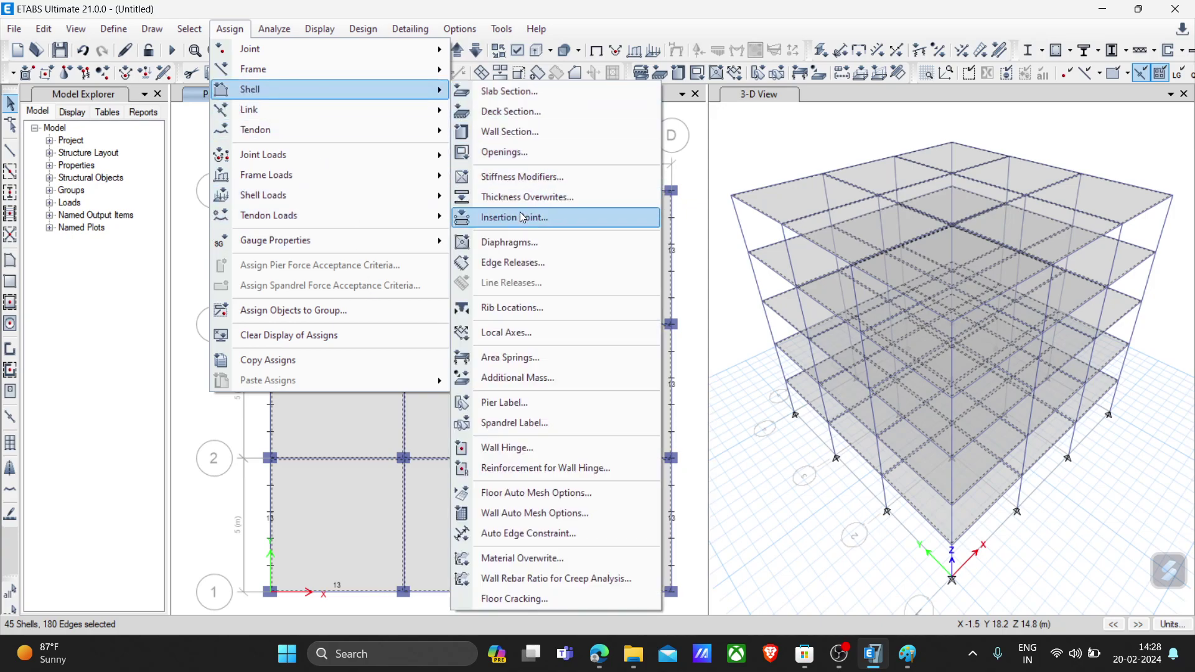
mouse_move(352, 175)
mouse_move(364, 195)
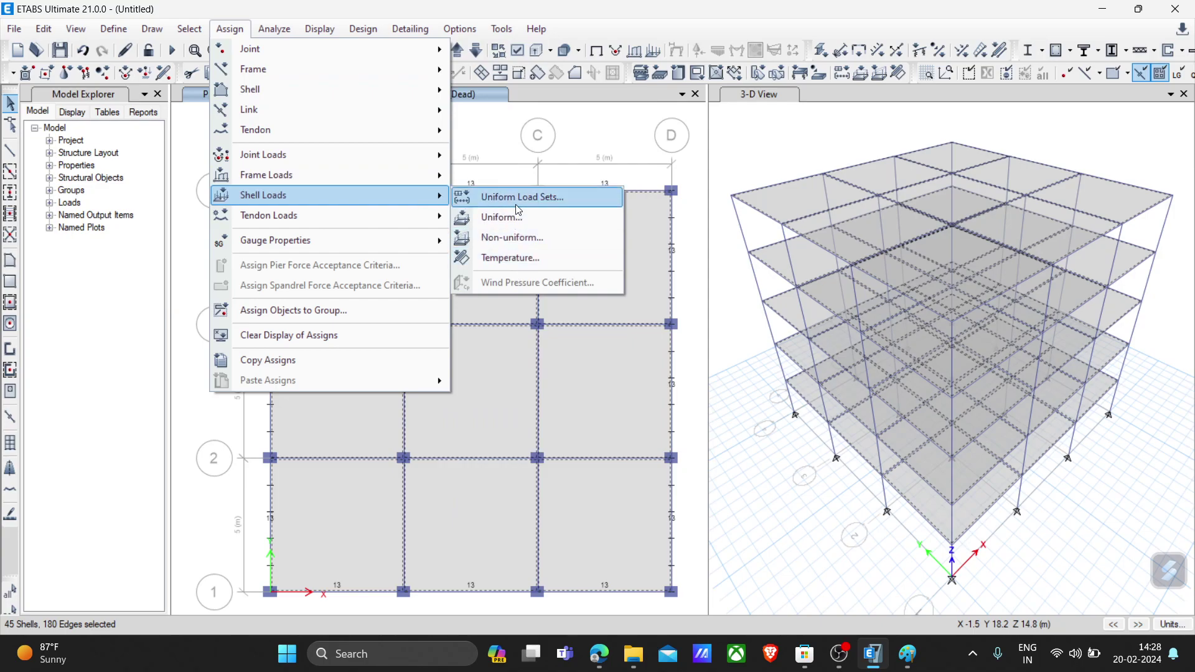
mouse_move(301, 87)
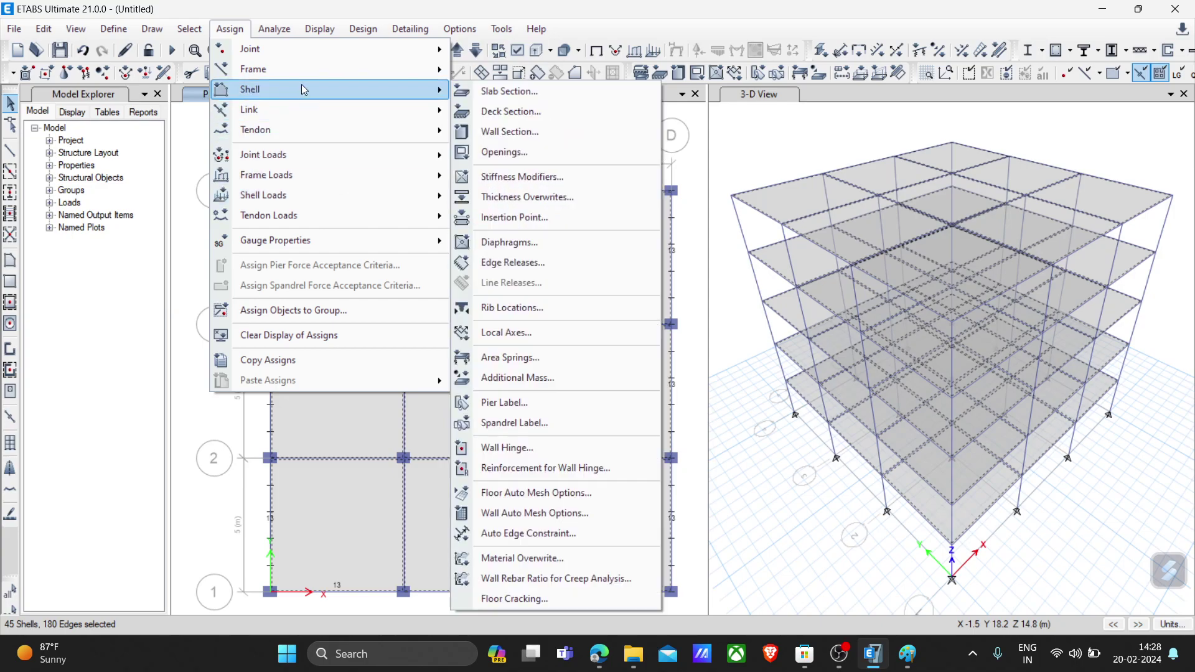
click(514, 242)
click(508, 218)
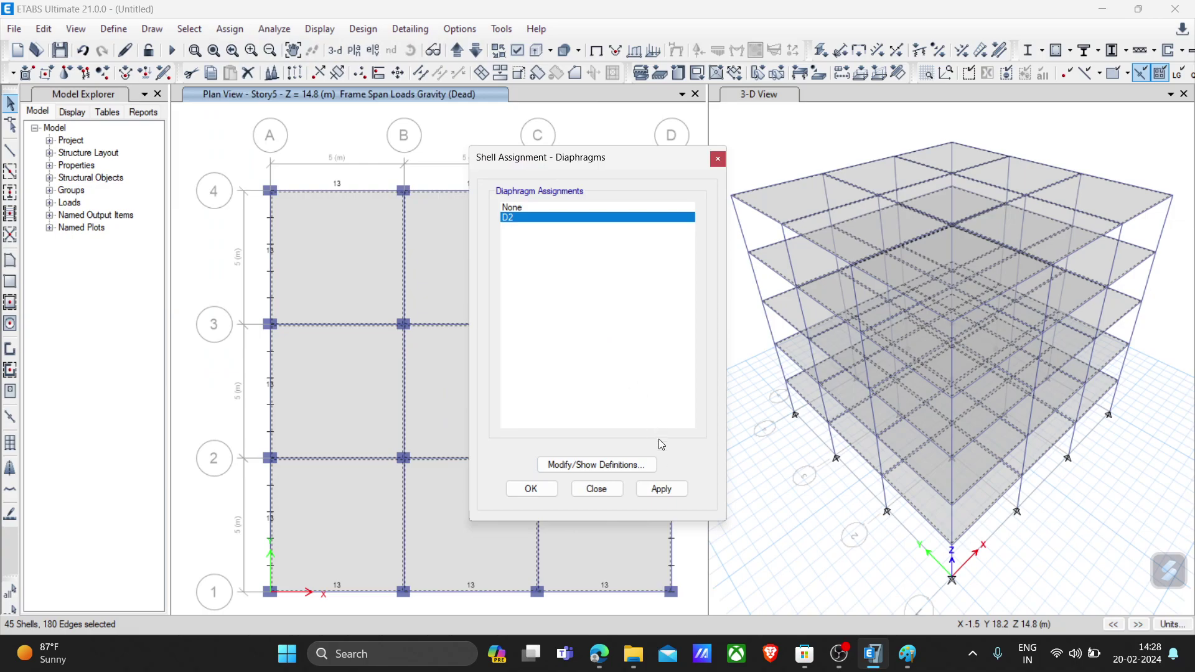
click(661, 489)
click(531, 489)
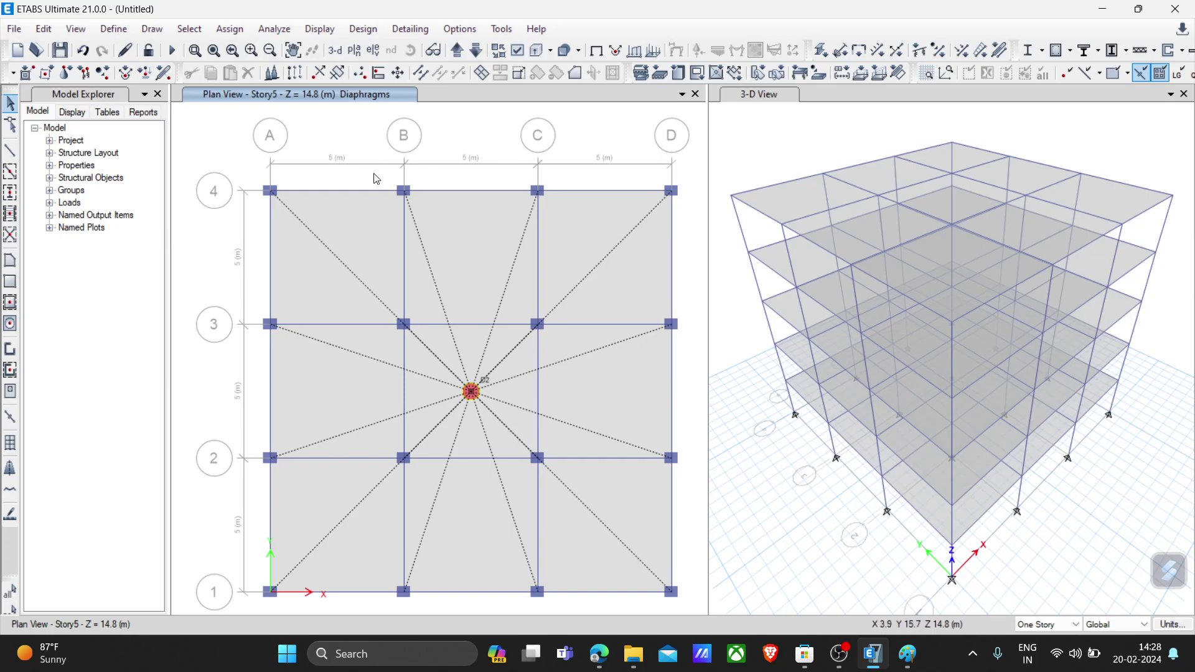
Widen the plan view, open the mass source definitions and start adding a new mass source
drag(707, 302, 736, 302)
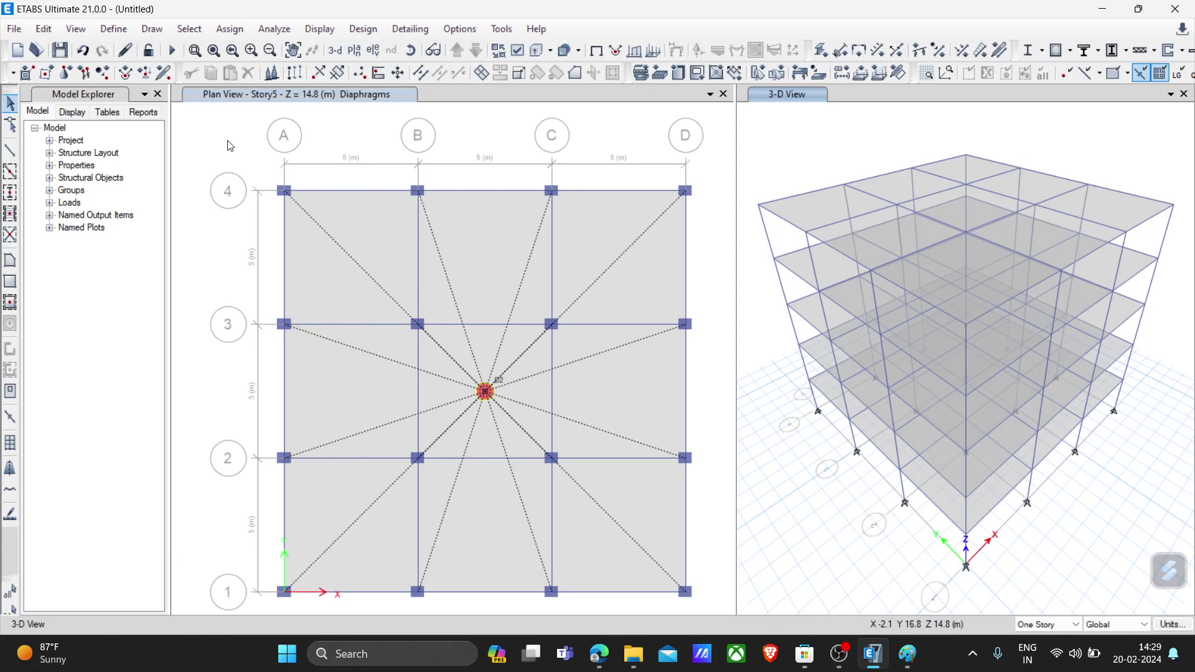
click(113, 34)
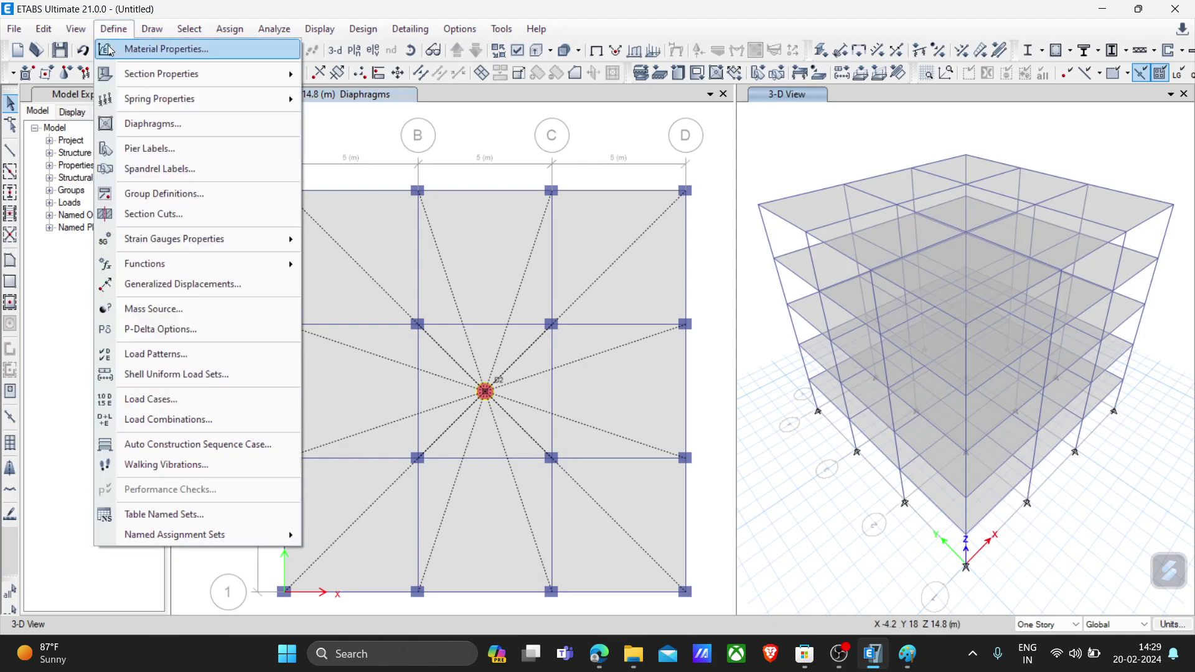
click(140, 306)
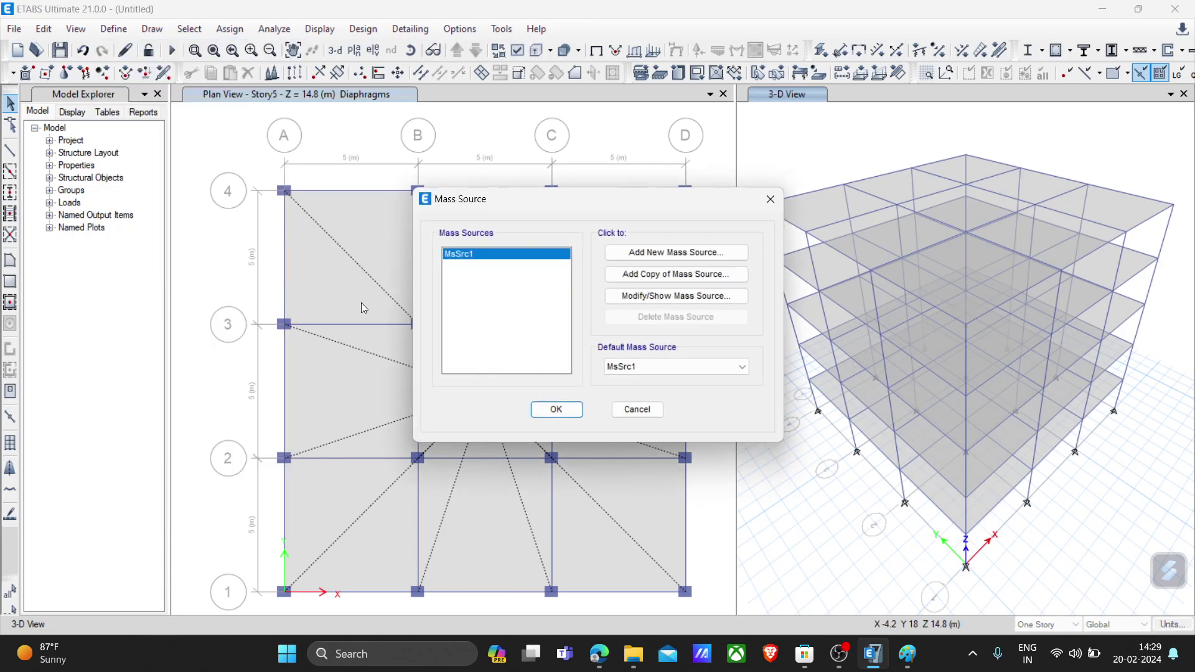
click(651, 261)
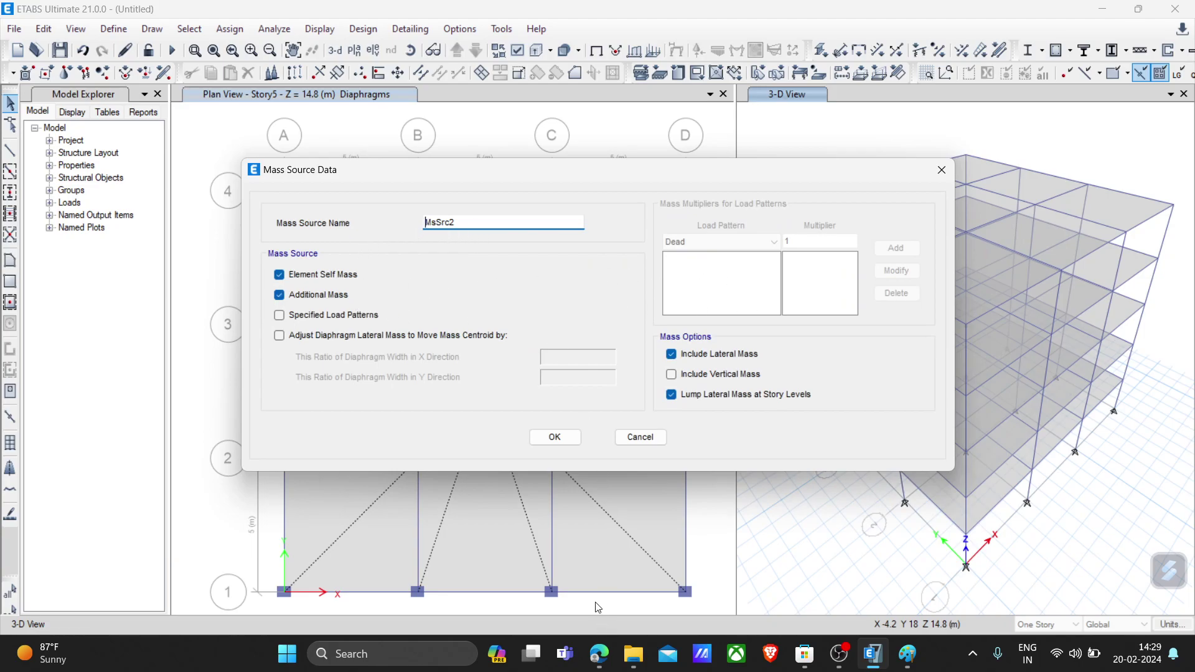
Switch to IS-1893-2016.pdf in Edge and find Table 10 on the imposed load percentages for seismic weight
click(599, 654)
scroll(566, 371, down, 20)
scroll(578, 379, down, 20)
scroll(578, 396, down, 20)
scroll(582, 388, down, 20)
scroll(582, 385, down, 20)
scroll(585, 388, down, 20)
scroll(589, 390, down, 20)
scroll(591, 379, up, 8)
scroll(592, 380, down, 15)
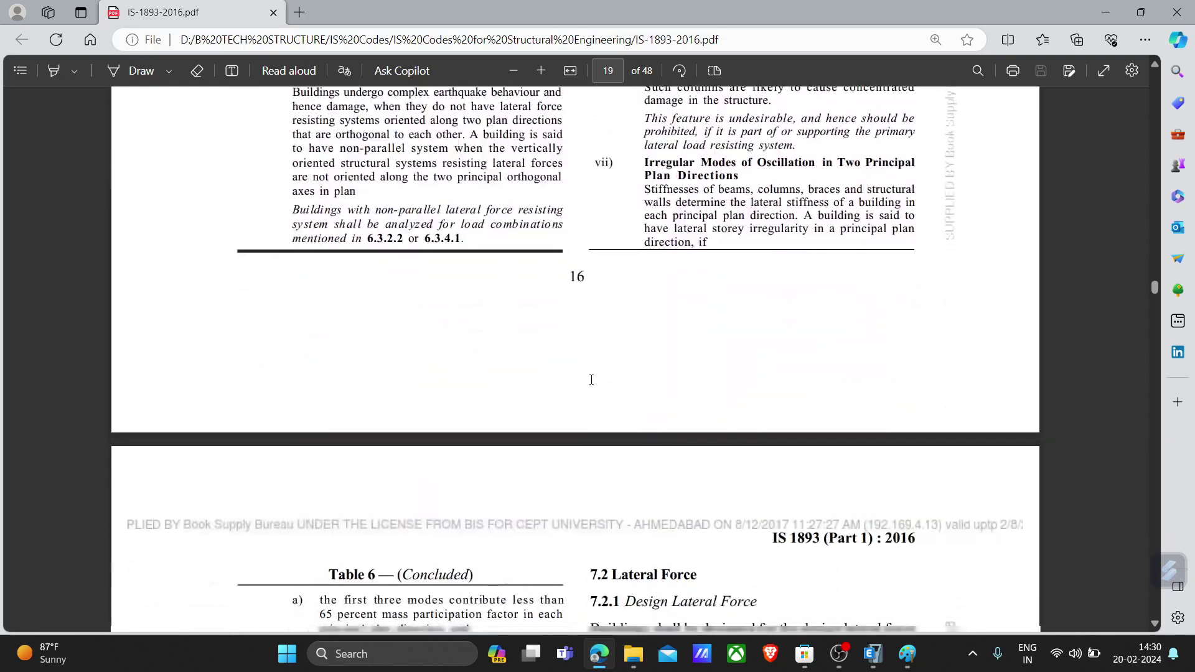
scroll(592, 379, down, 8)
scroll(591, 379, down, 12)
scroll(591, 380, down, 15)
scroll(591, 389, down, 15)
scroll(660, 346, up, 3)
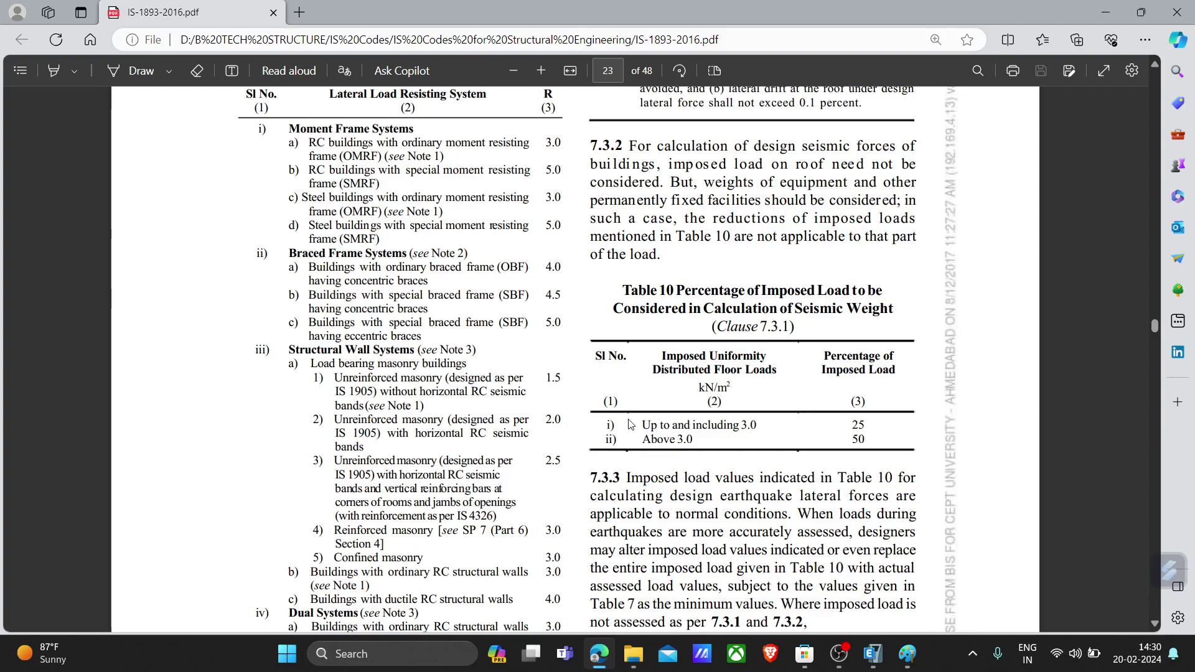
Examine Table 10's percentages for floor loads up to and above 3.0 kN/m², and return to ETABS
drag(644, 423, 865, 426)
click(867, 437)
drag(642, 437, 693, 439)
drag(877, 440, 839, 441)
click(1106, 16)
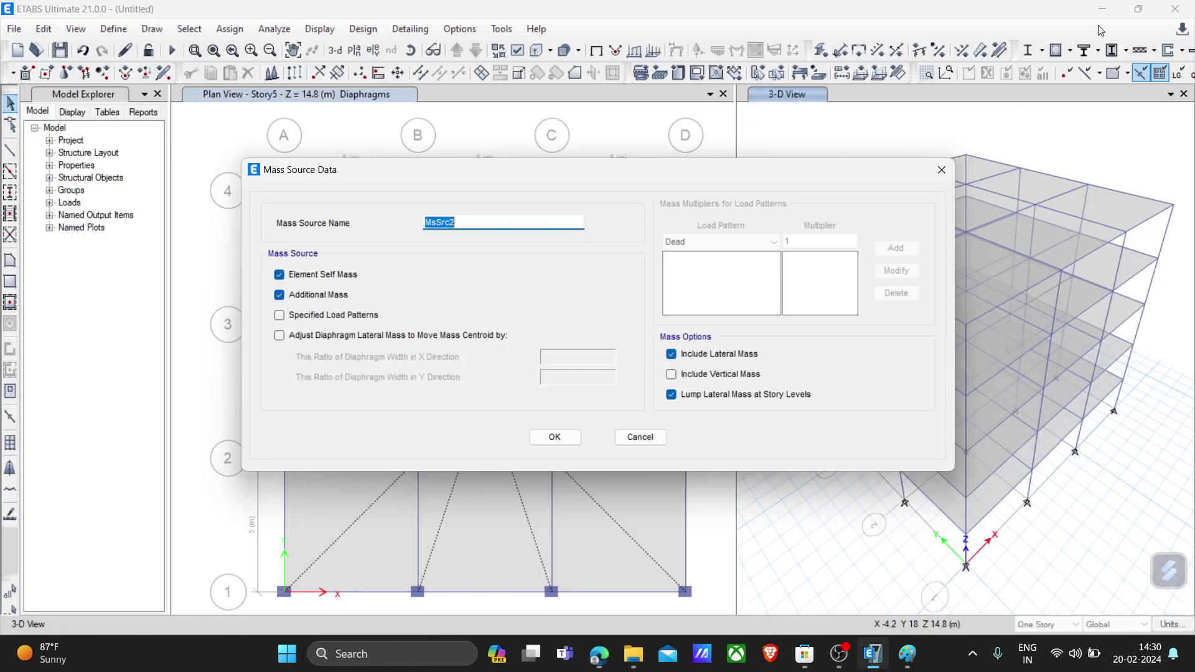
Include specified load patterns in the new mass source, with multipliers of 1 for Dead and 0.25 for Live, and accept it
click(346, 316)
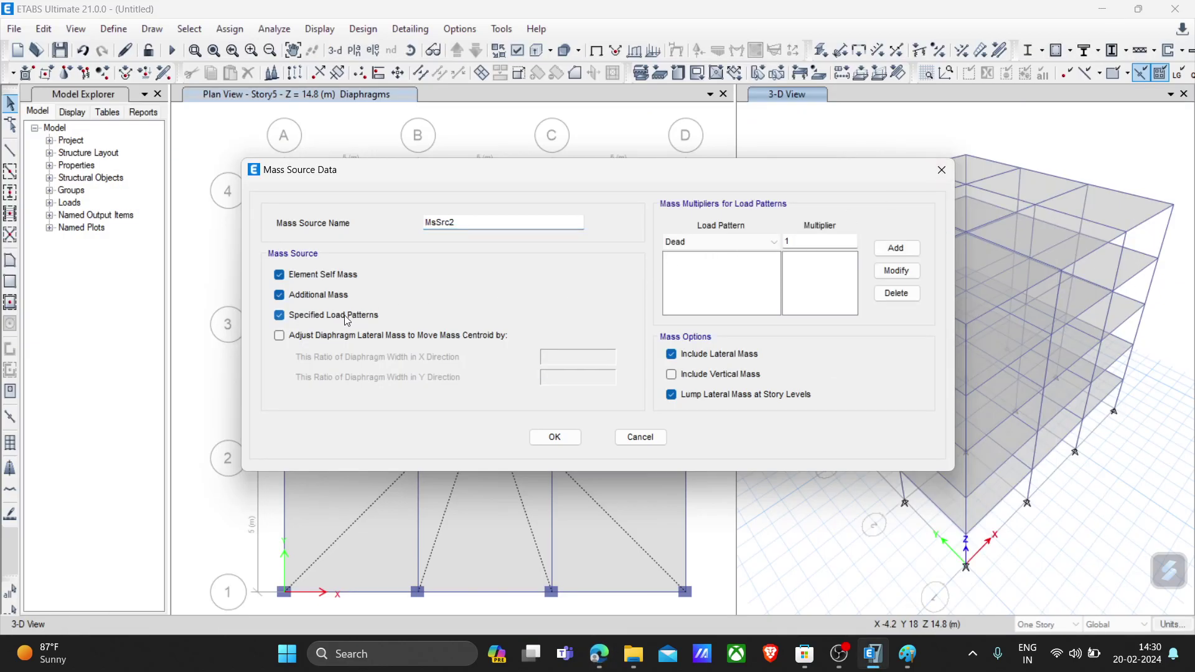
click(888, 252)
click(711, 241)
click(700, 268)
drag(797, 241, 761, 233)
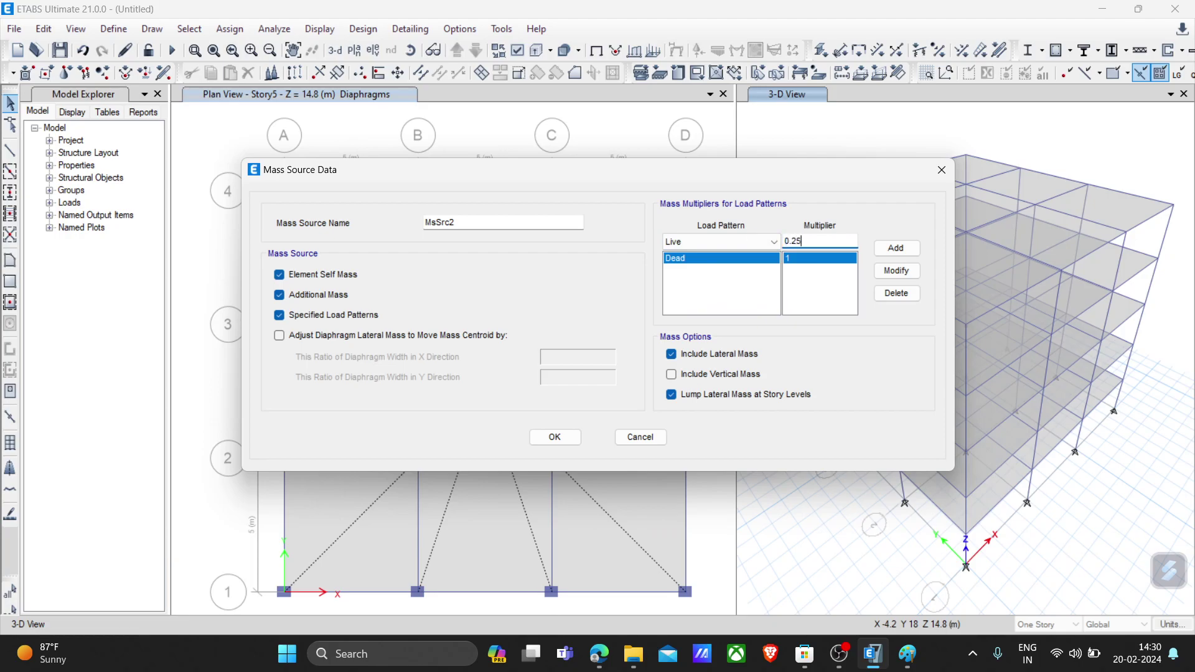
click(896, 249)
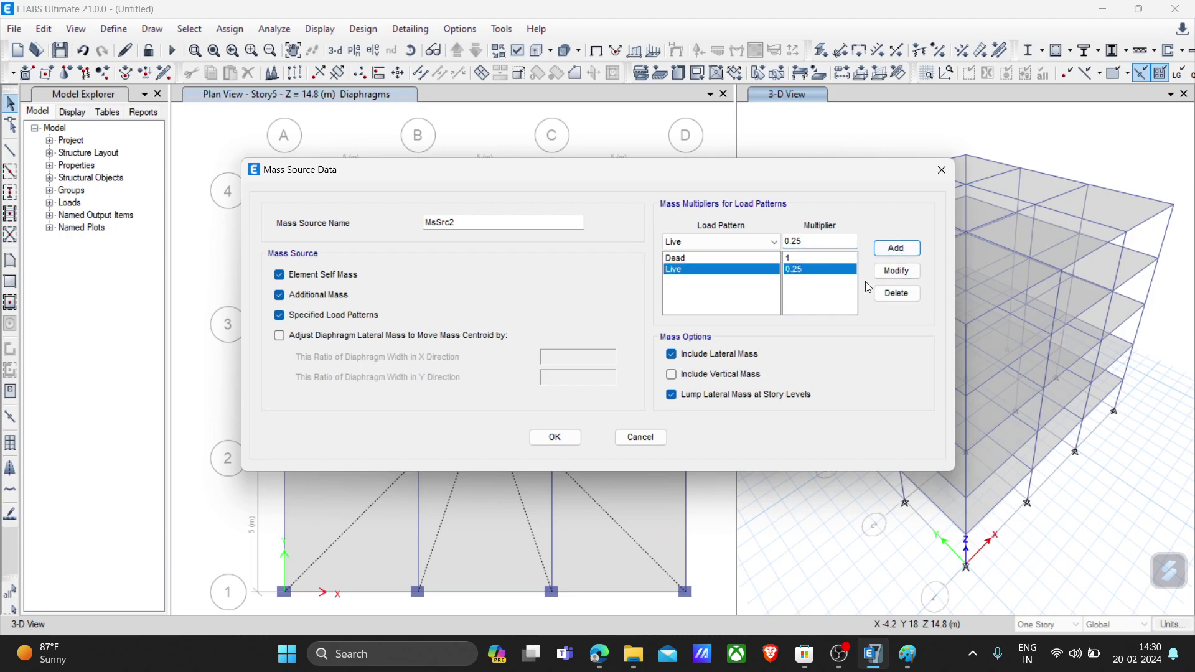
click(556, 438)
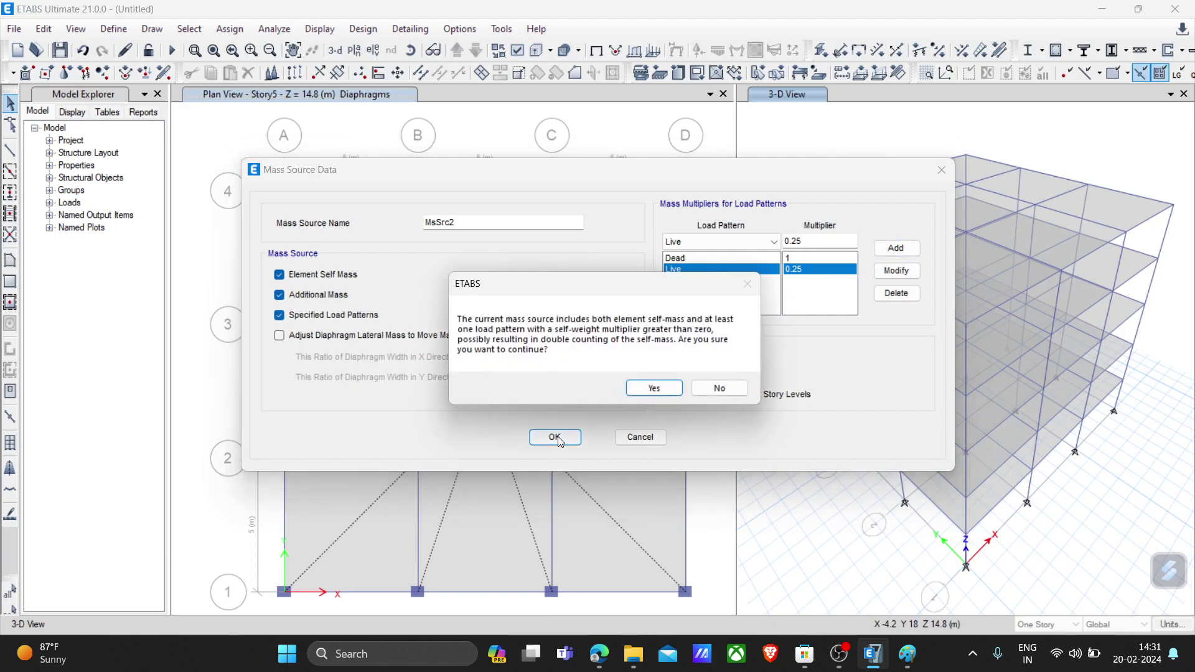
click(648, 390)
Delete the mass source MsSrc2
click(472, 255)
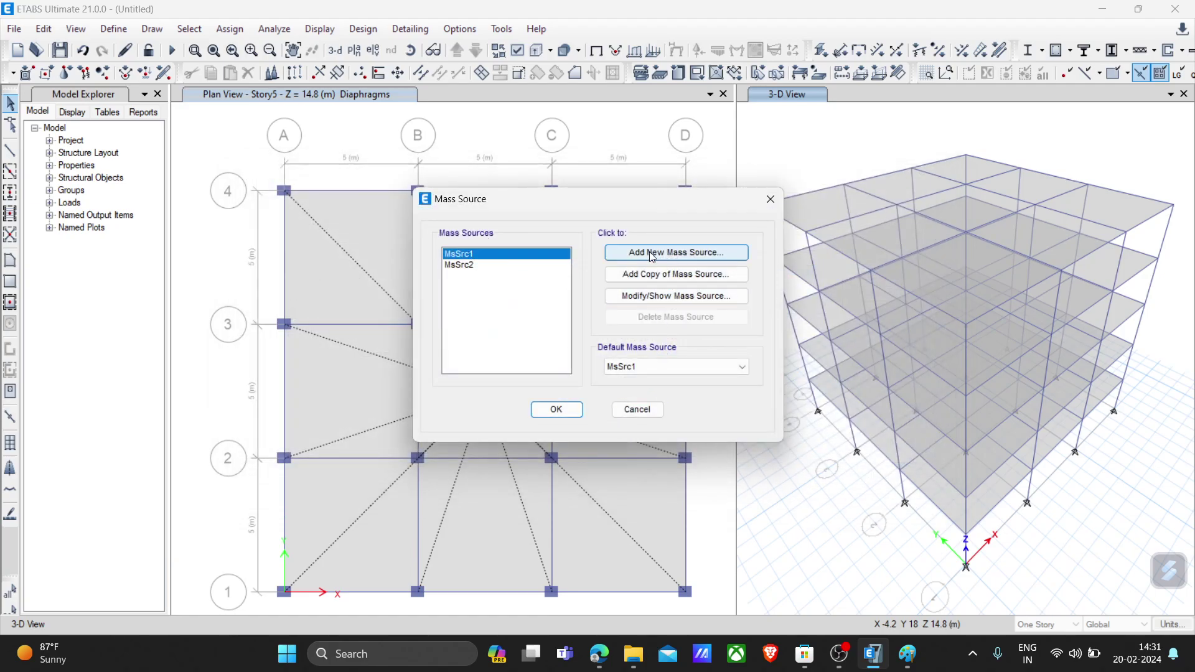
click(473, 265)
click(473, 255)
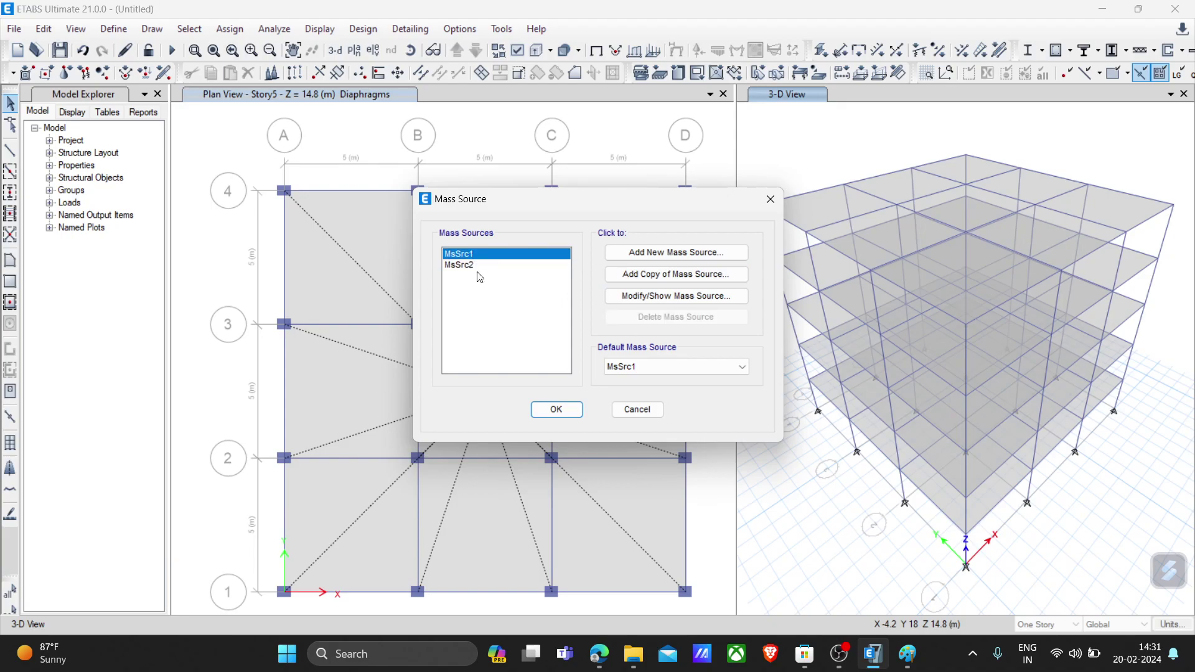
click(465, 266)
click(655, 318)
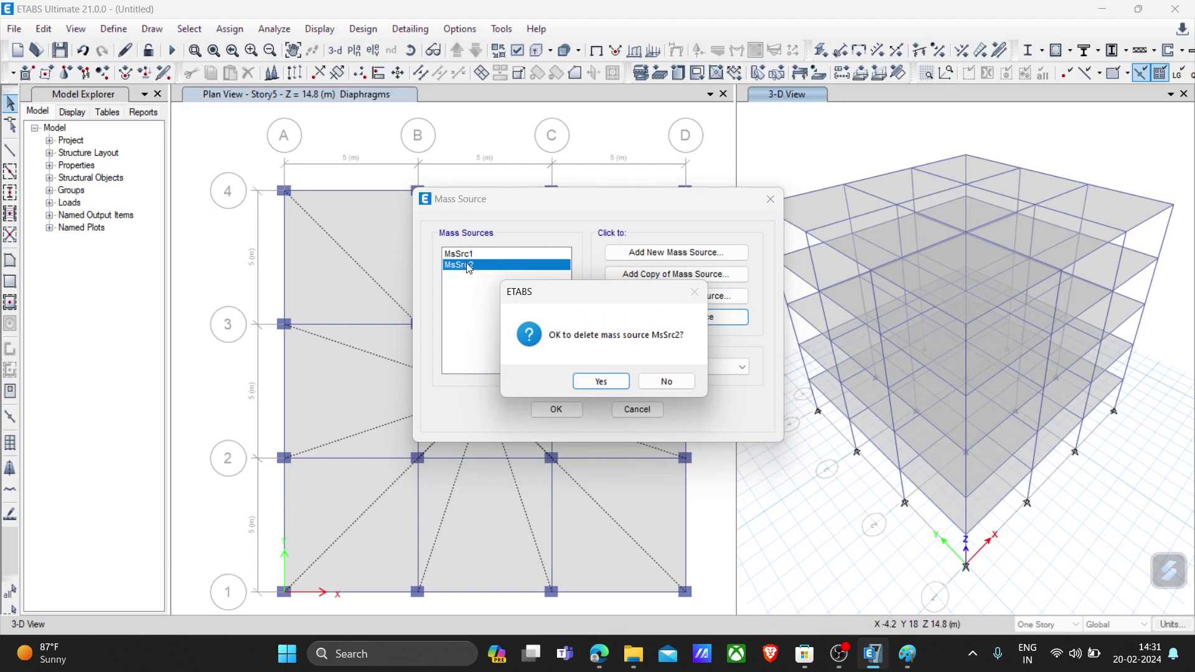
click(601, 374)
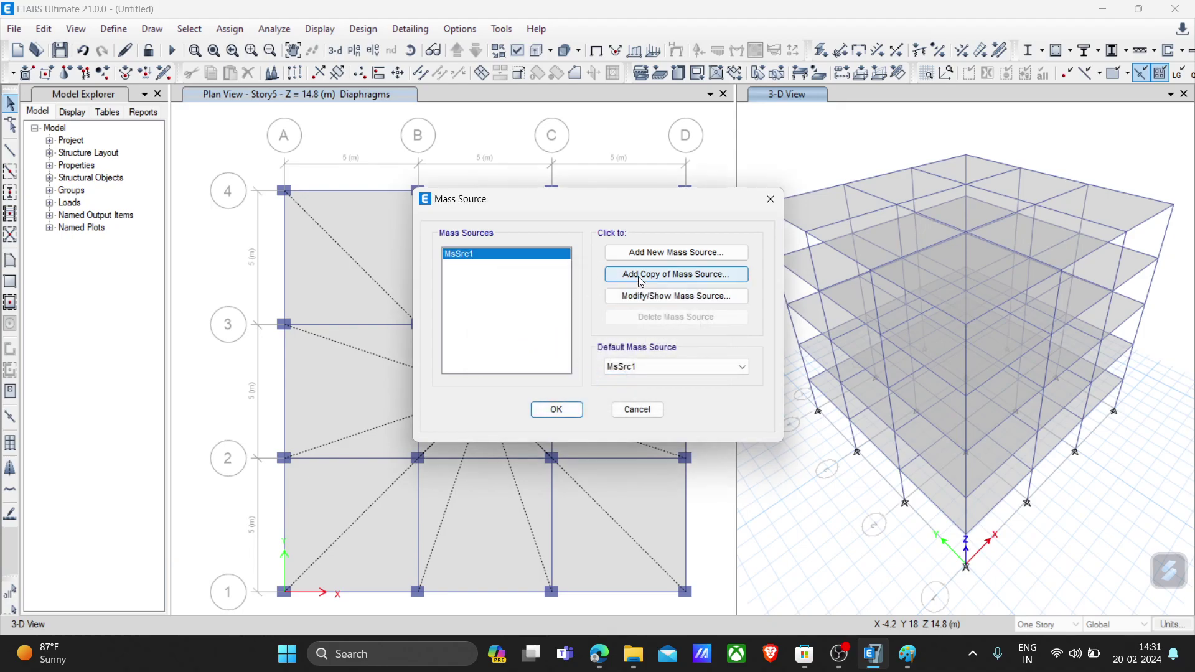
Modify mass source MsSrc1 to include specified load patterns, with multipliers of 1 for Dead and 0.25 for Live
click(654, 295)
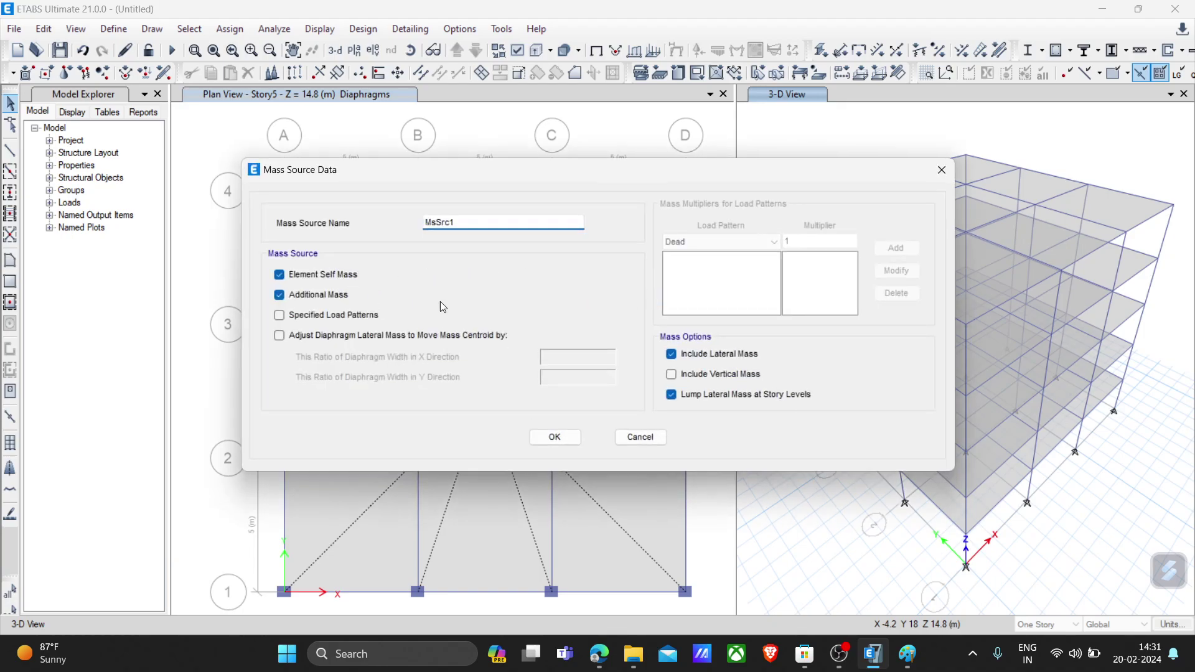
click(343, 317)
click(893, 249)
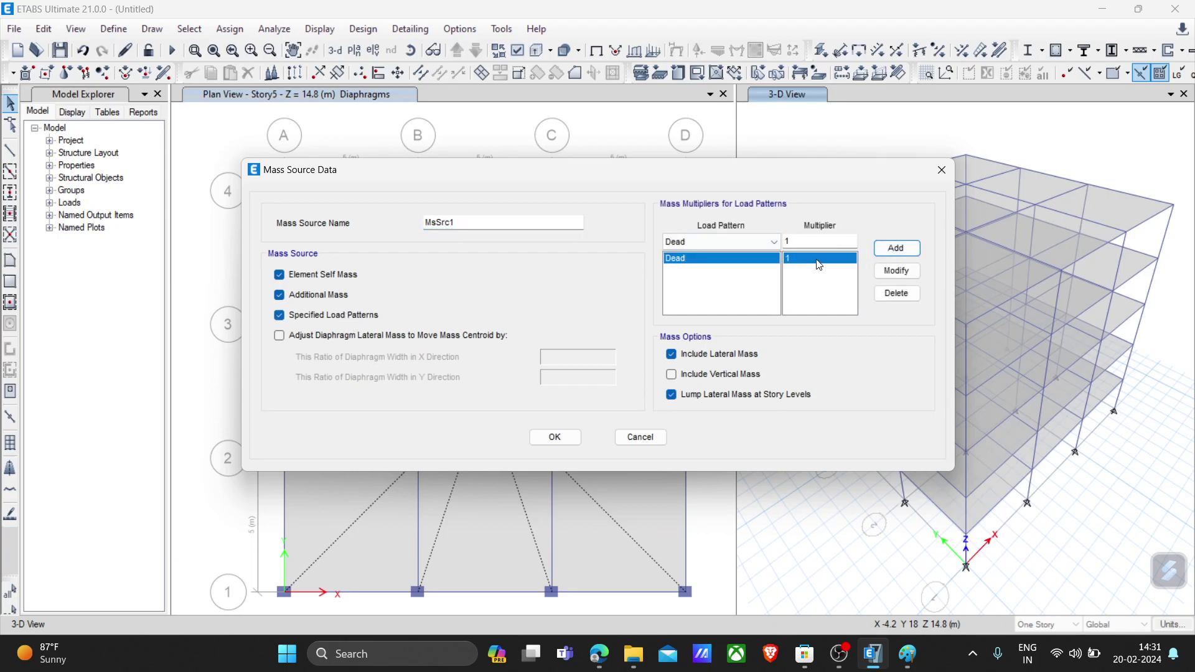
click(707, 241)
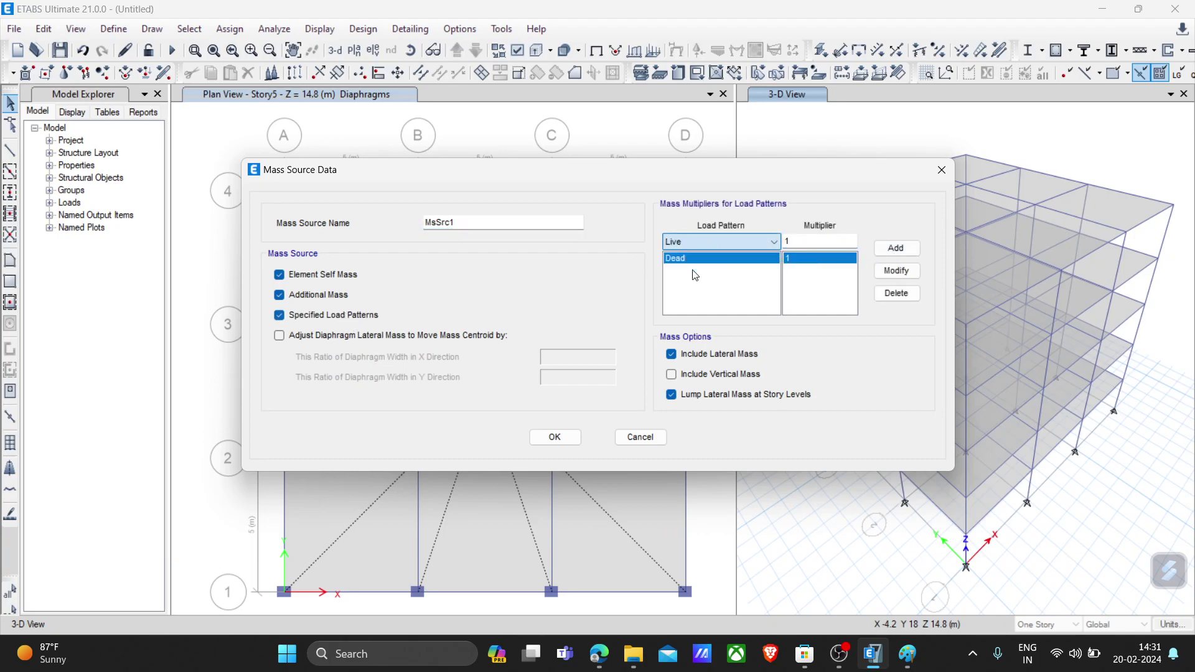
click(678, 267)
key(Tab)
text(0.)
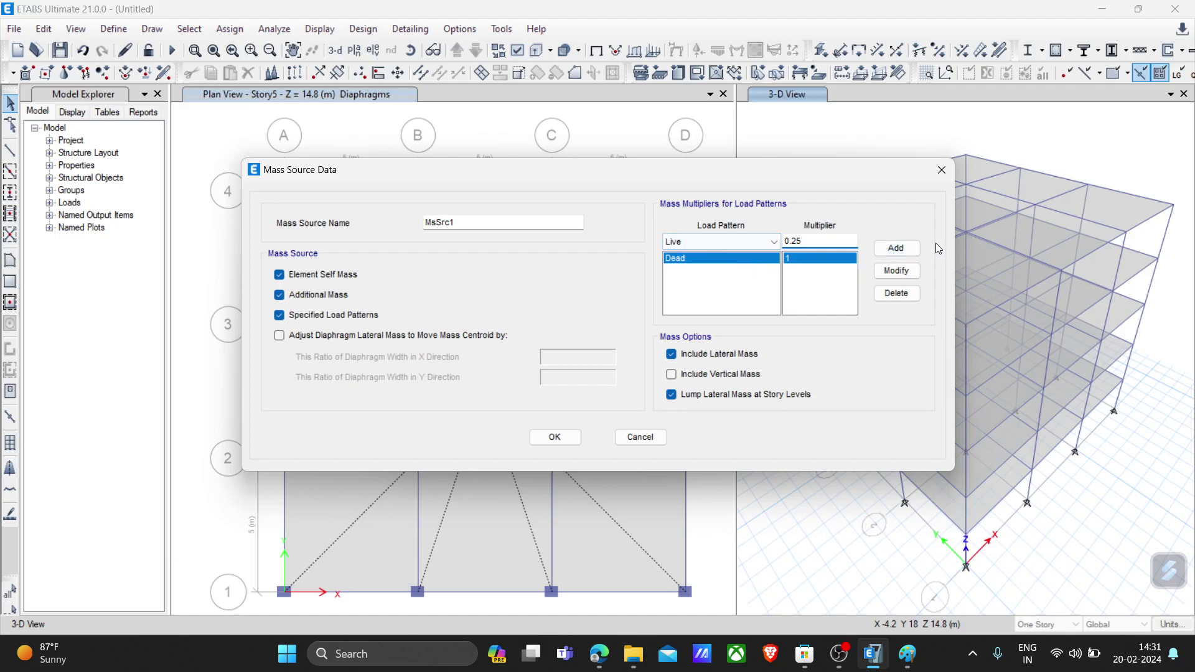
click(895, 248)
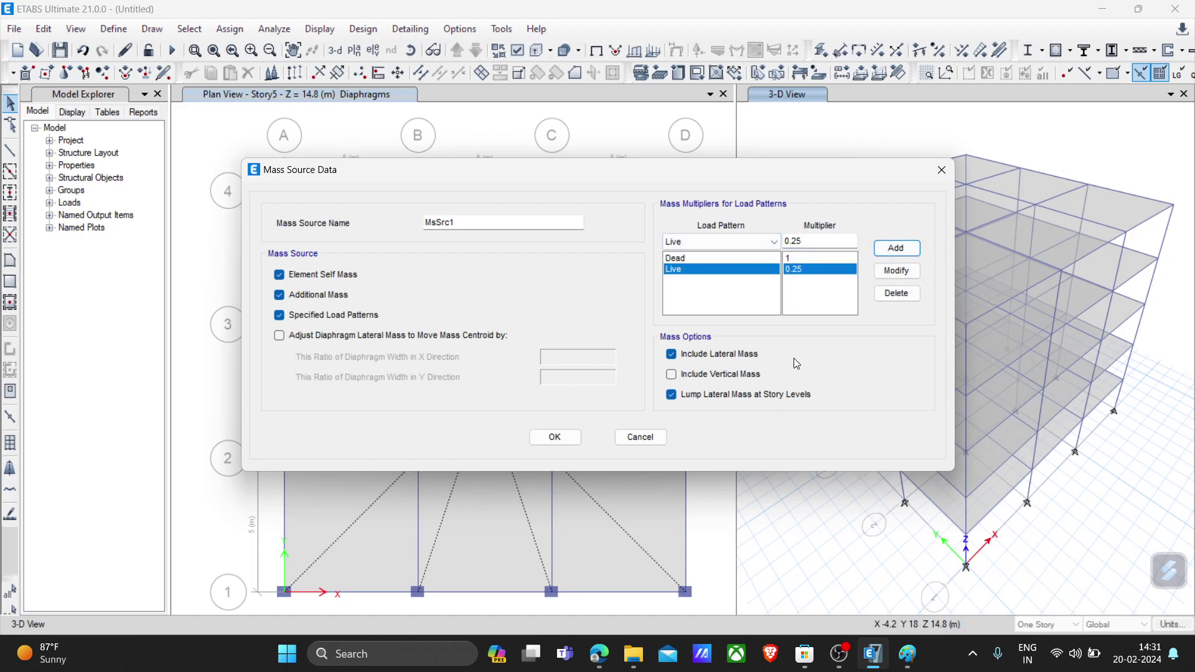
click(555, 437)
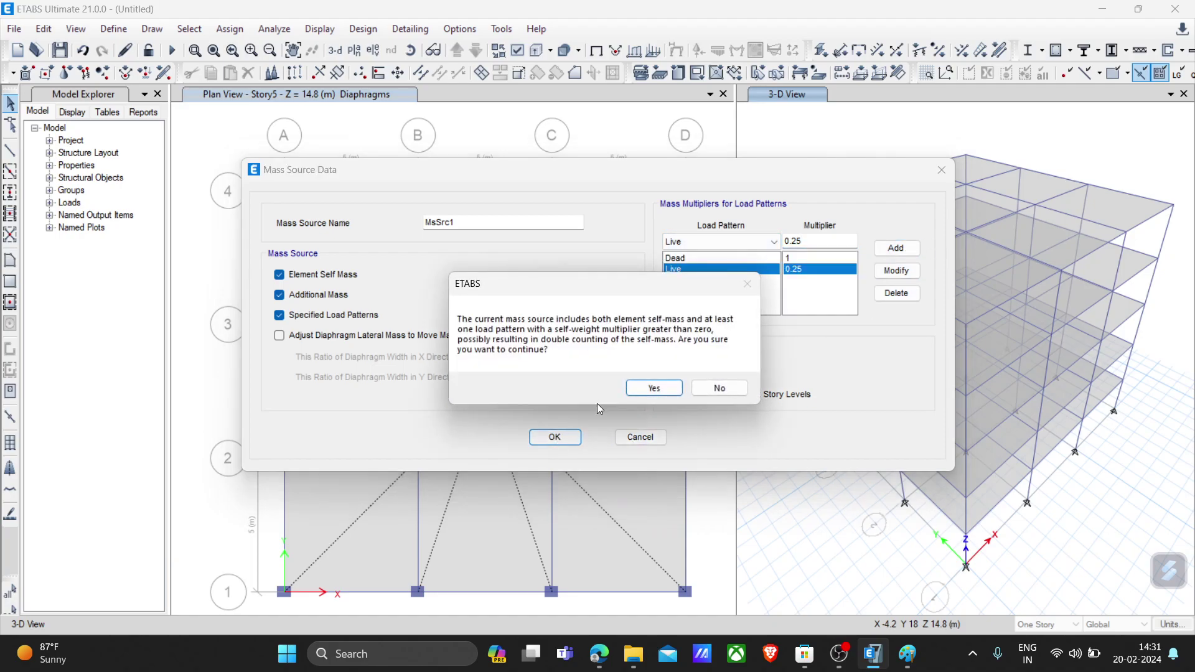
click(648, 390)
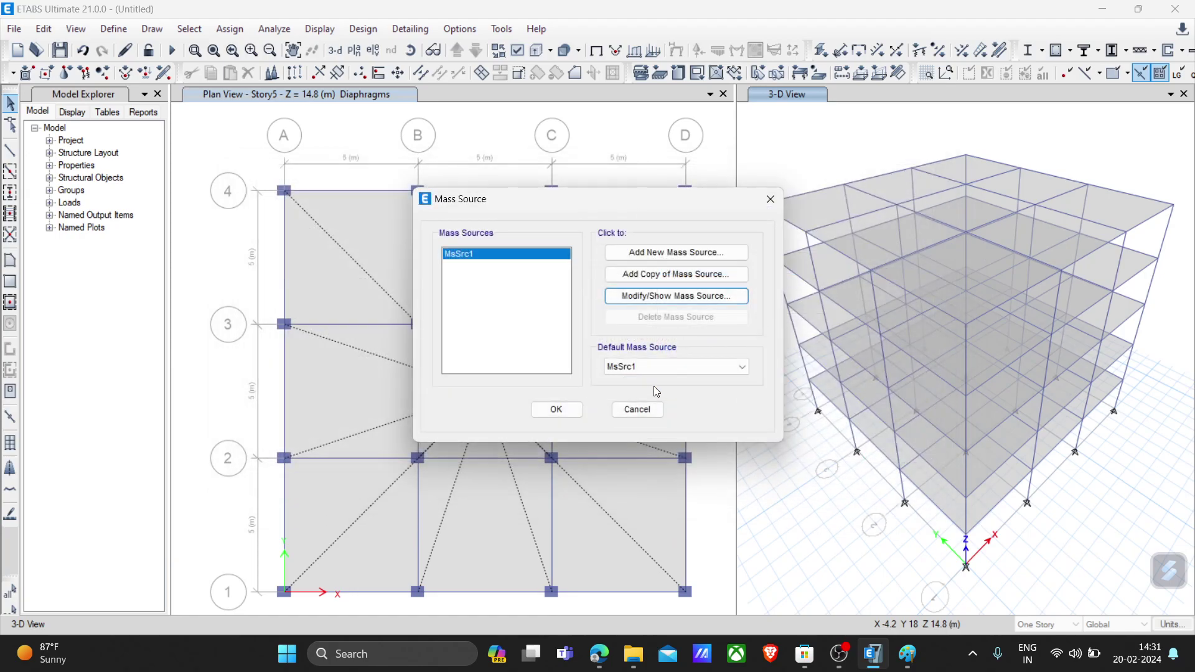
Review the settings of mass source MsSrc1 and accept the mass source definition
click(644, 298)
click(569, 439)
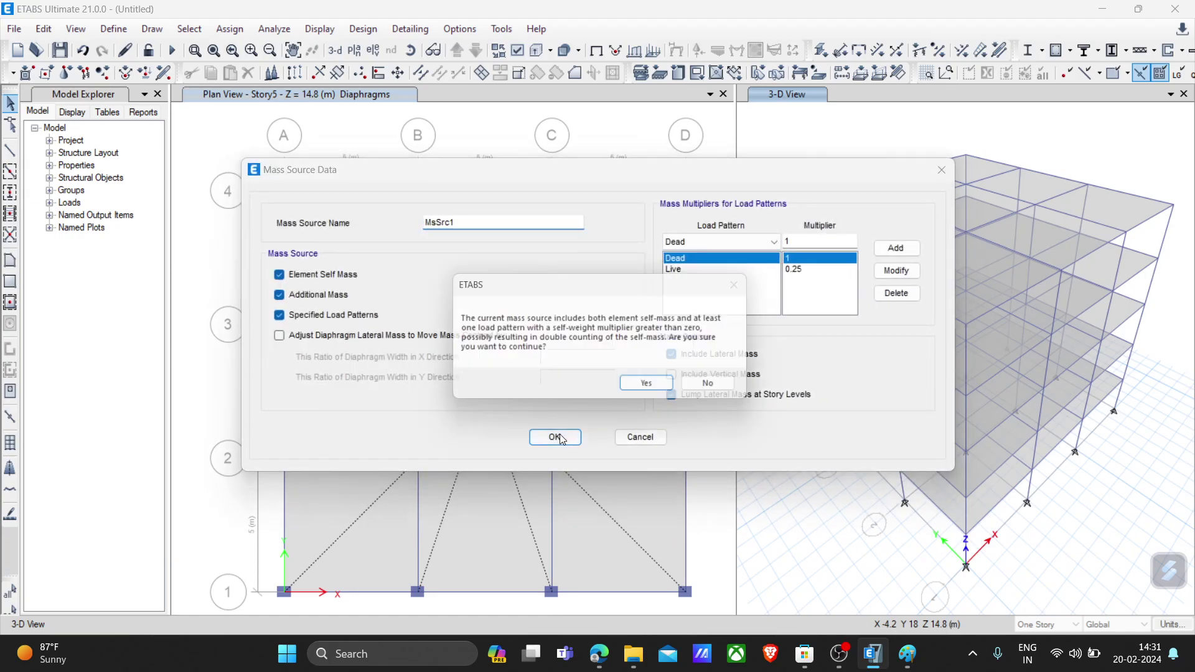
click(650, 392)
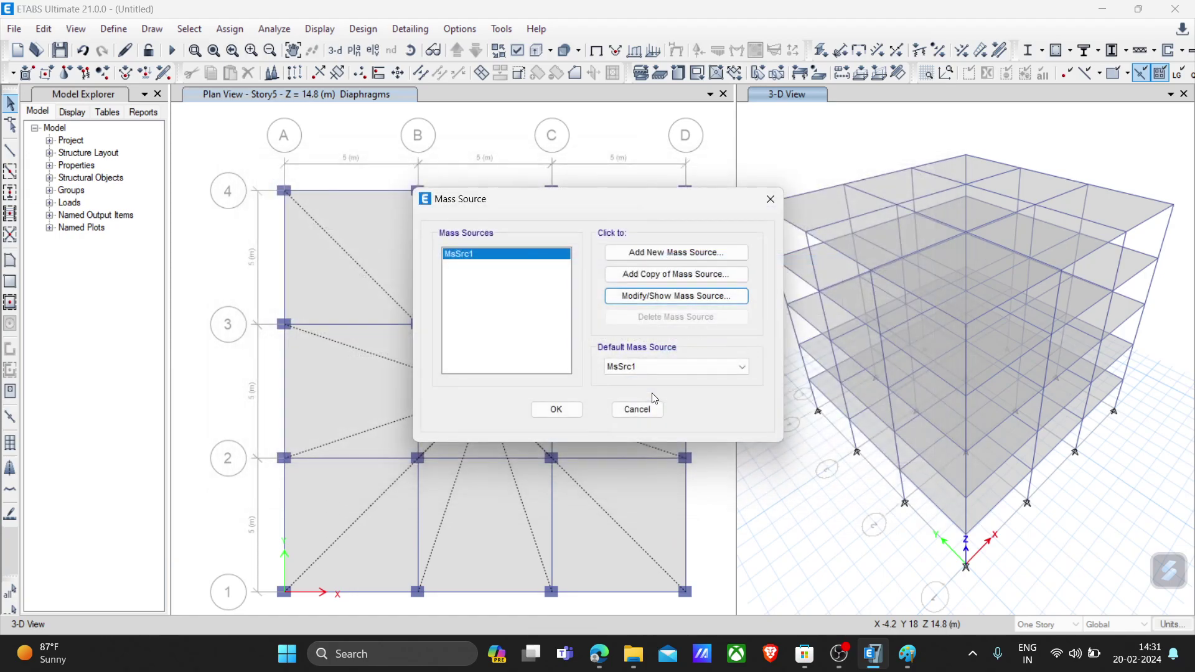
click(555, 411)
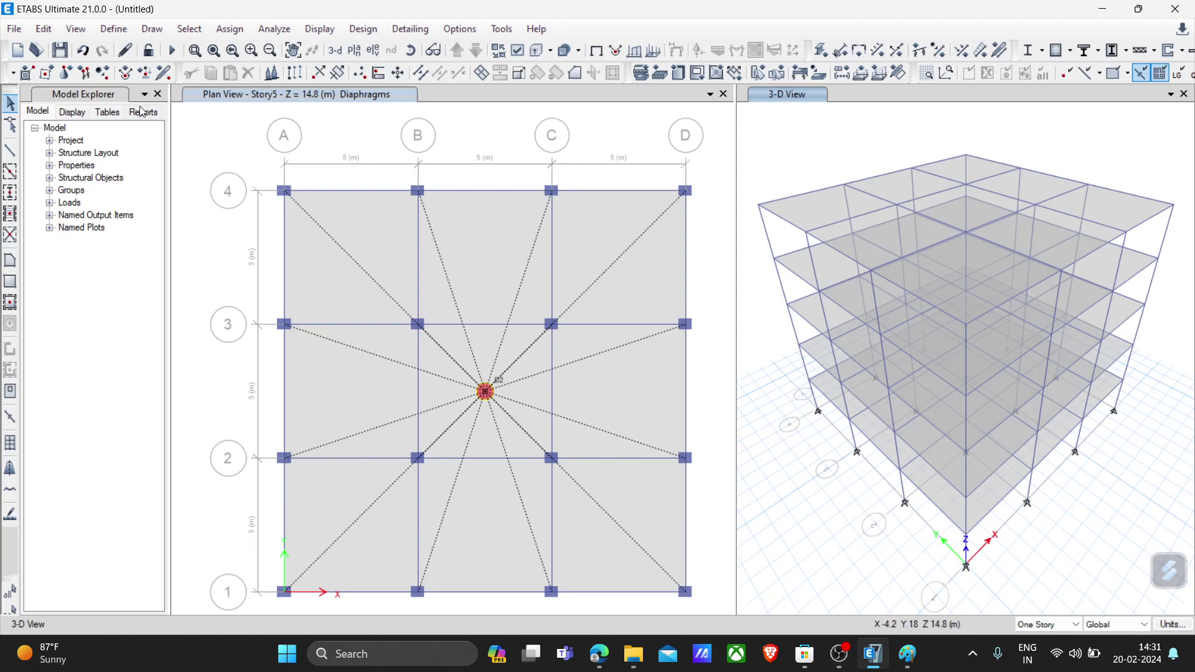
click(222, 150)
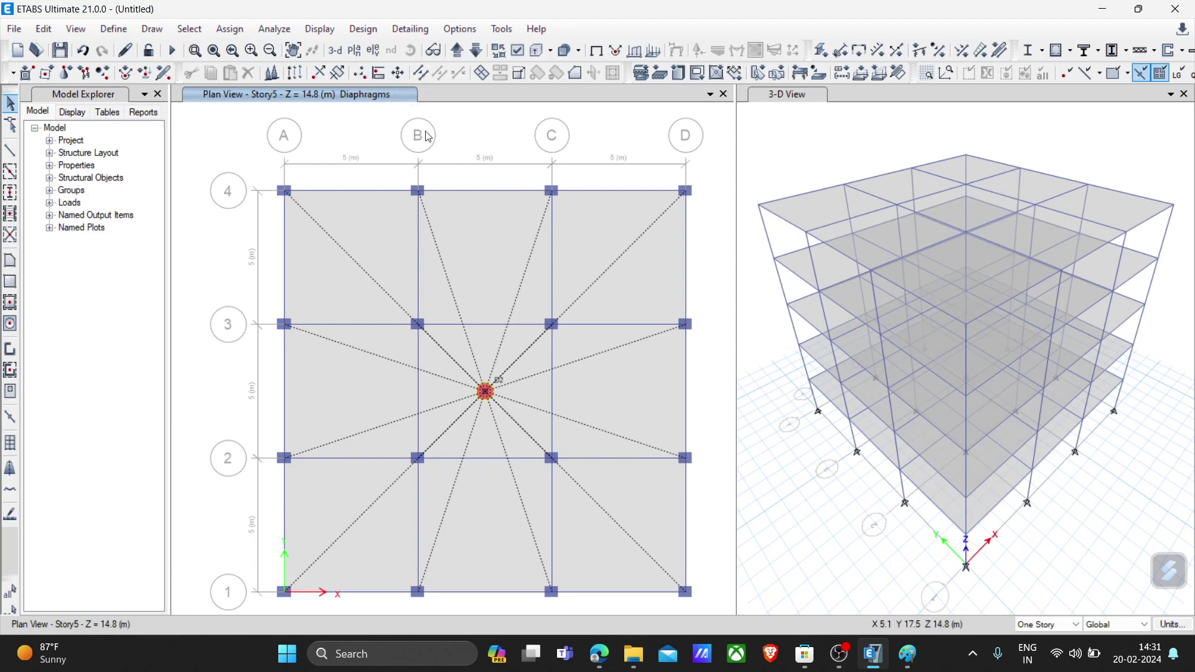
click(112, 28)
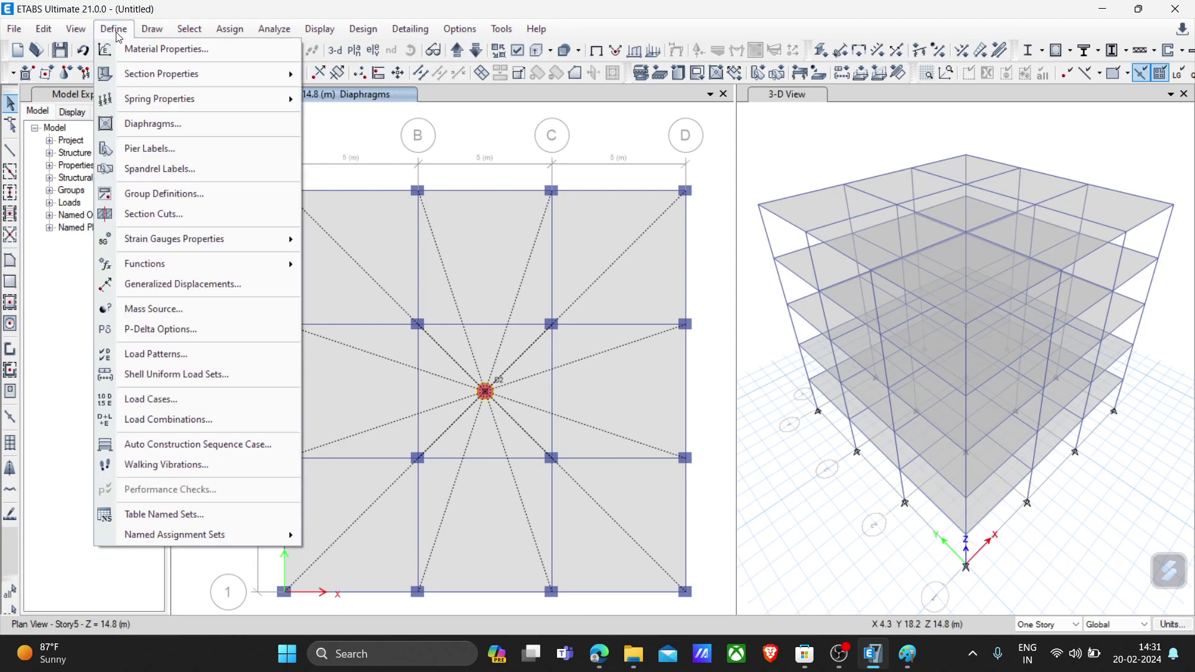
click(173, 401)
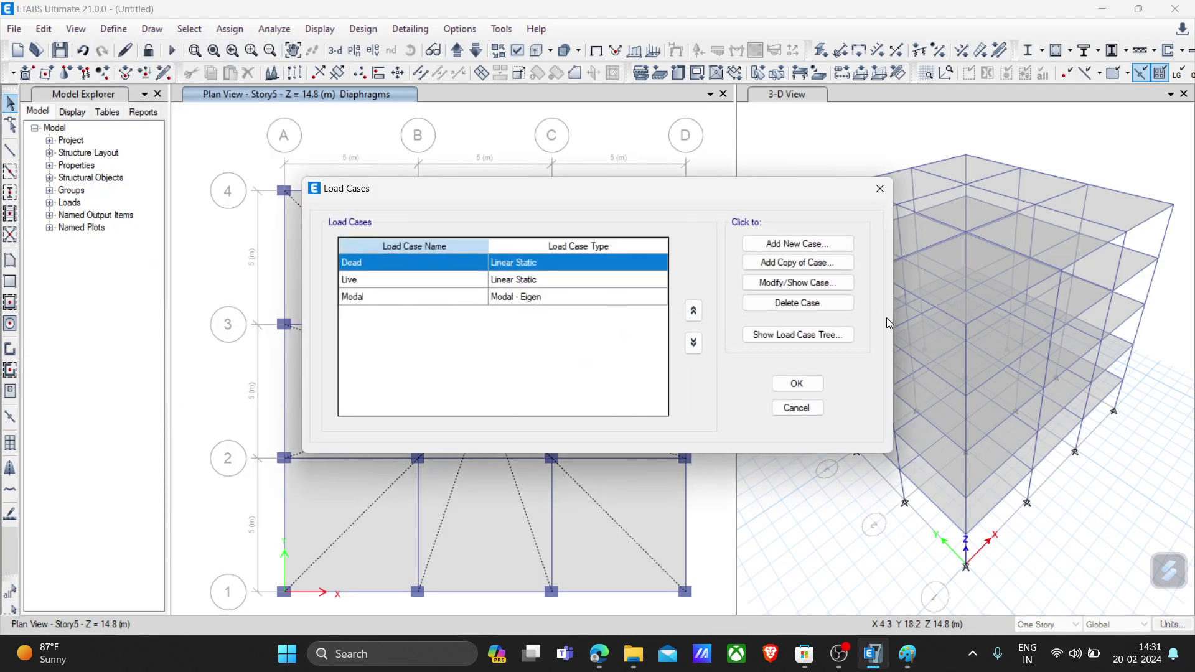
click(797, 408)
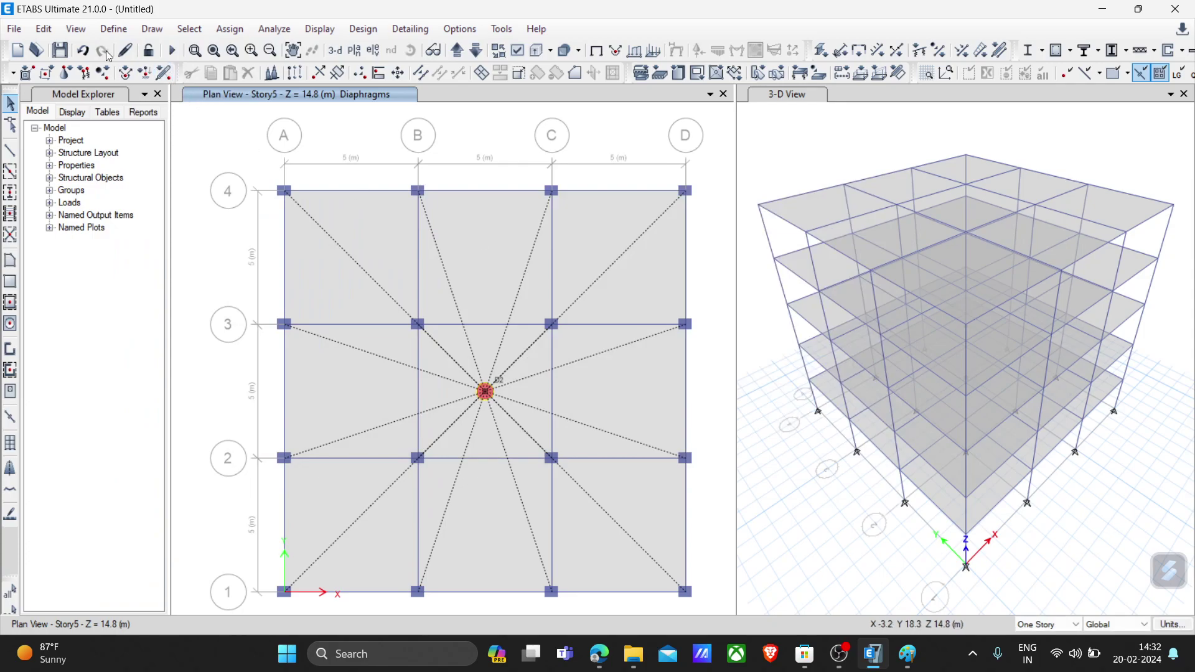
Add two load patterns, EQ X and EQ Y, of type Seismic with self-weight multiplier 0 and IS 1893:2016 auto lateral load
click(106, 30)
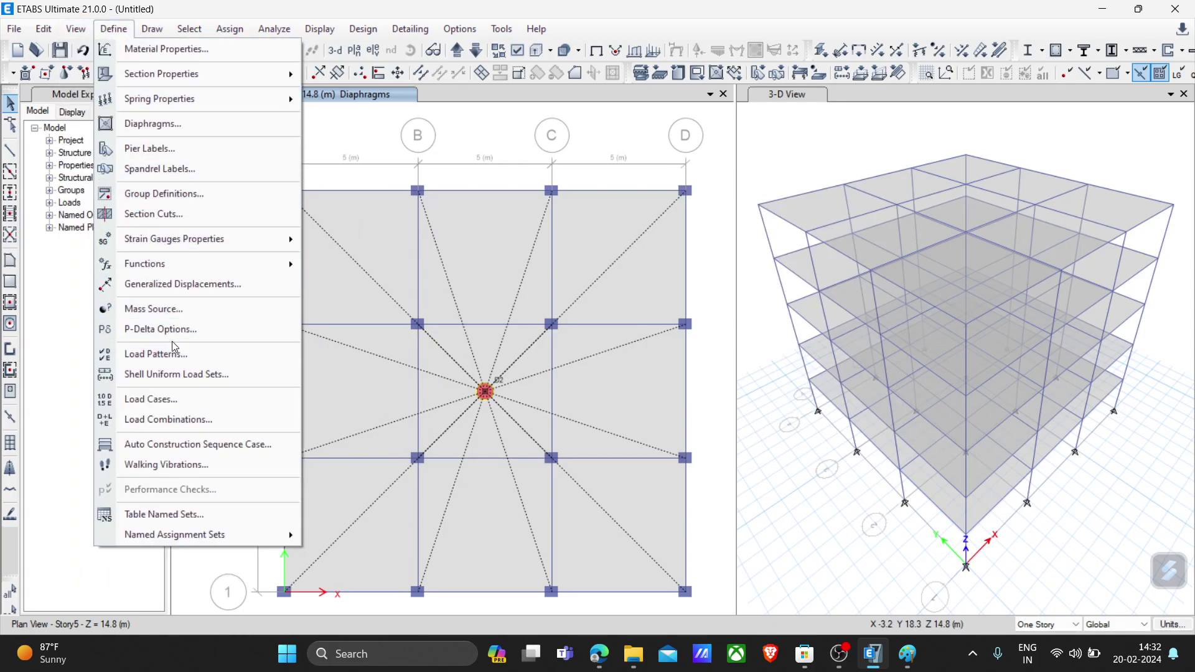
click(159, 354)
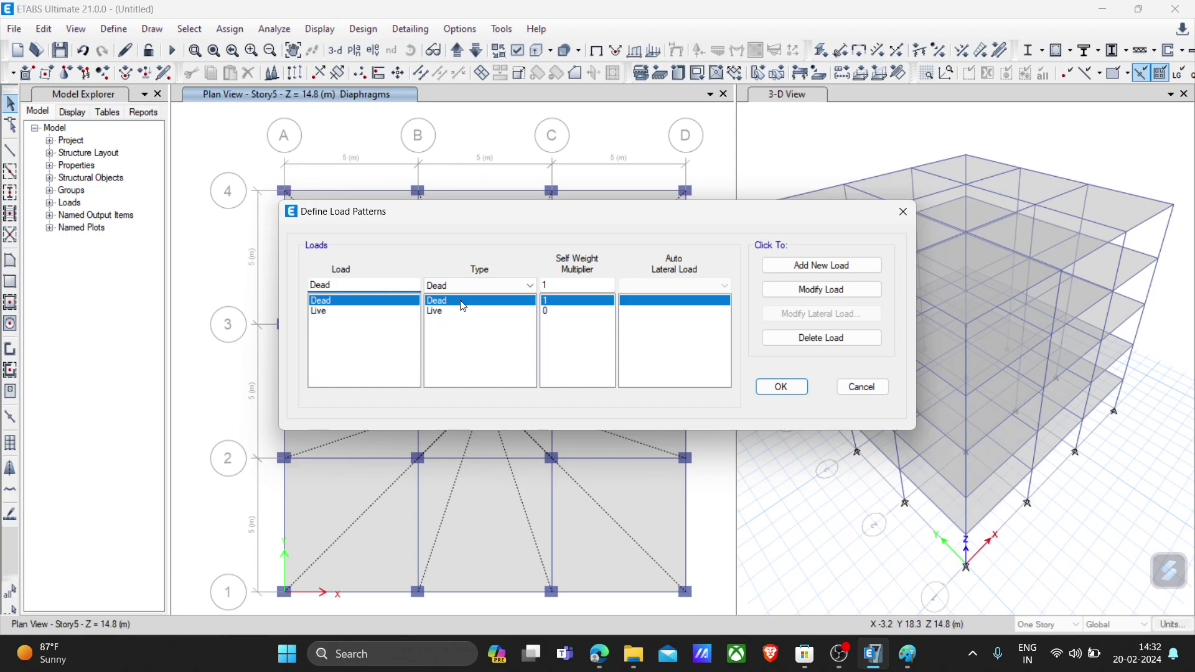
click(521, 295)
click(516, 296)
click(559, 290)
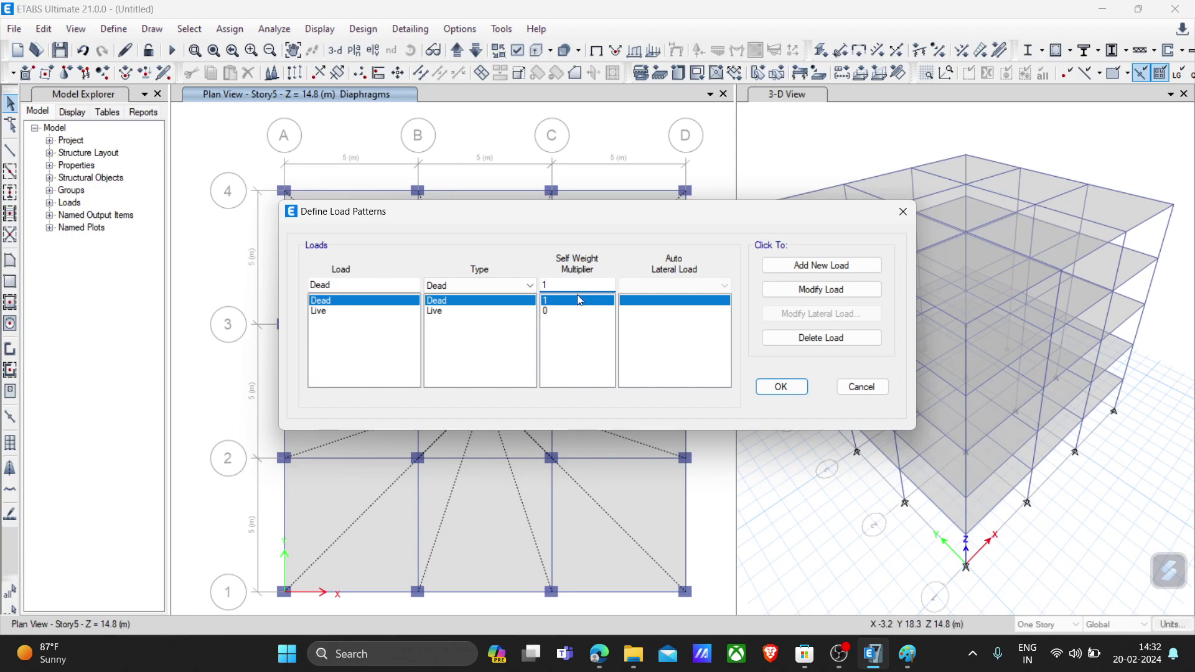
click(336, 286)
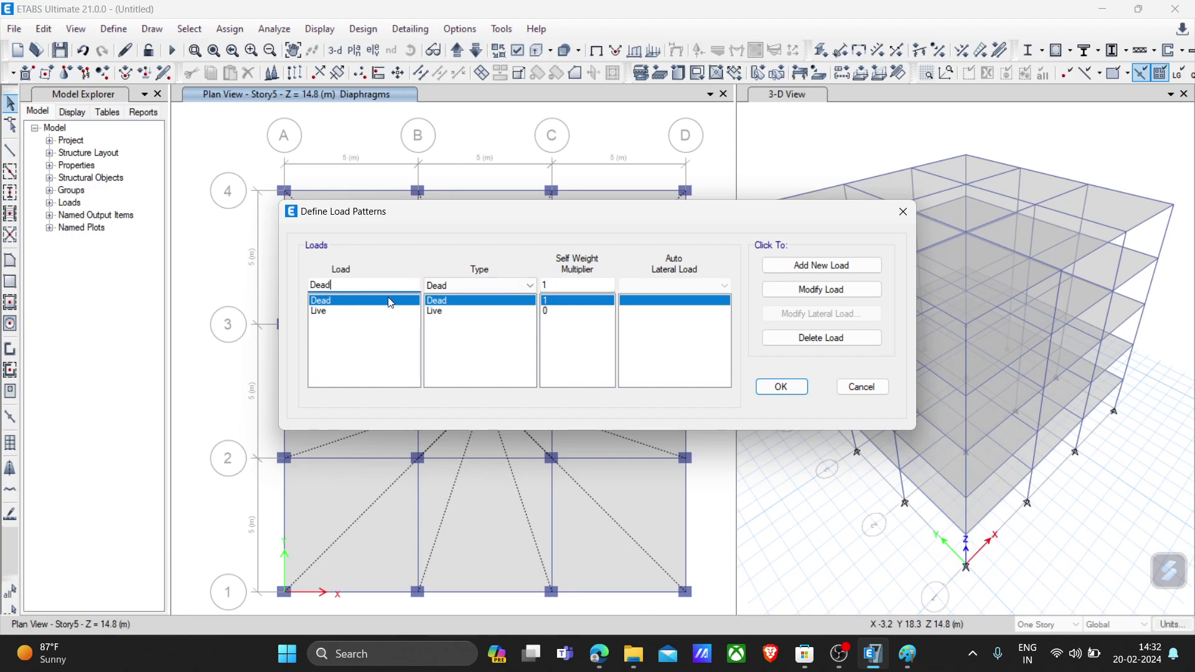
drag(334, 285, 246, 268)
text(EQ X)
click(465, 283)
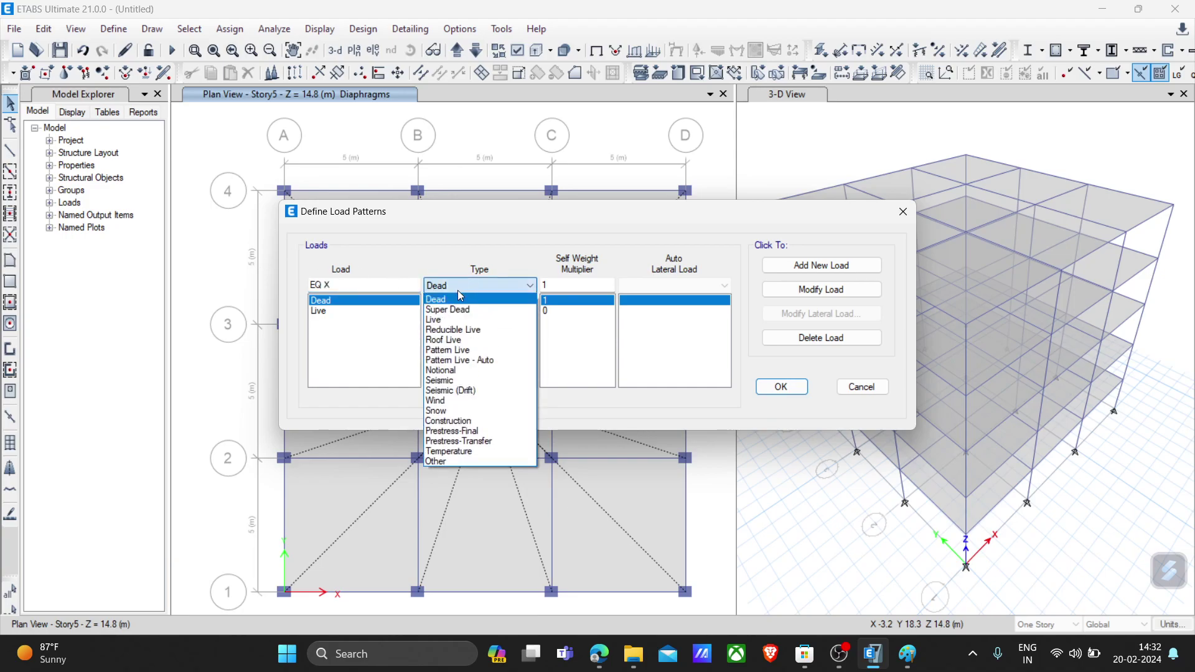
click(460, 382)
click(642, 285)
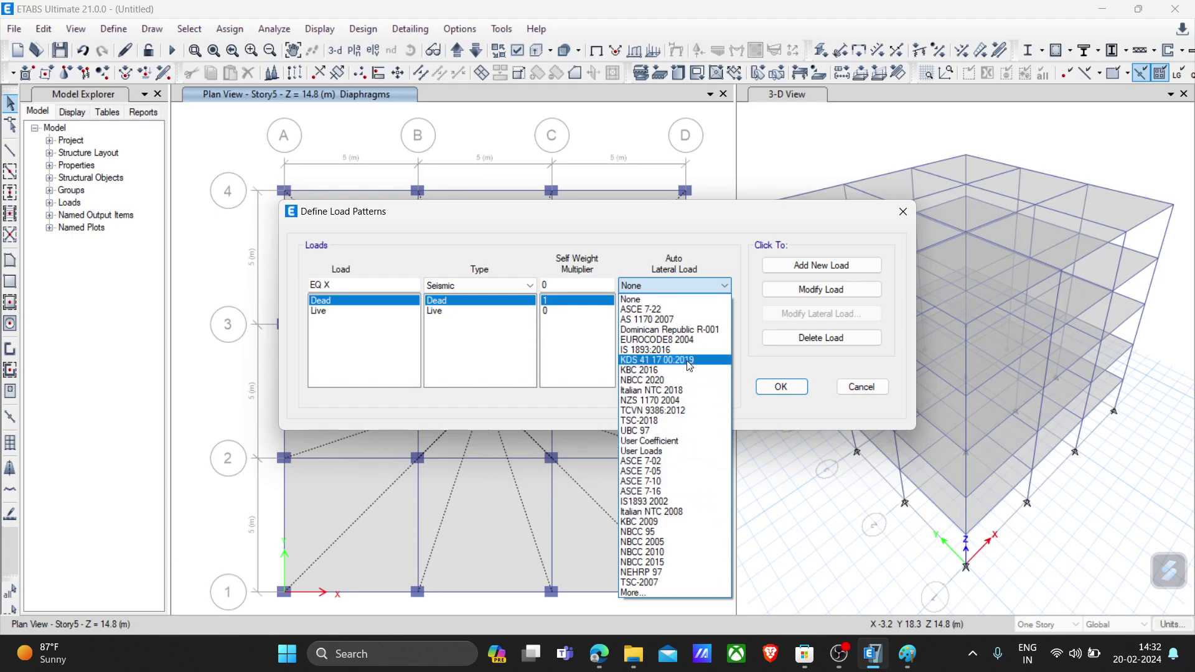
click(681, 350)
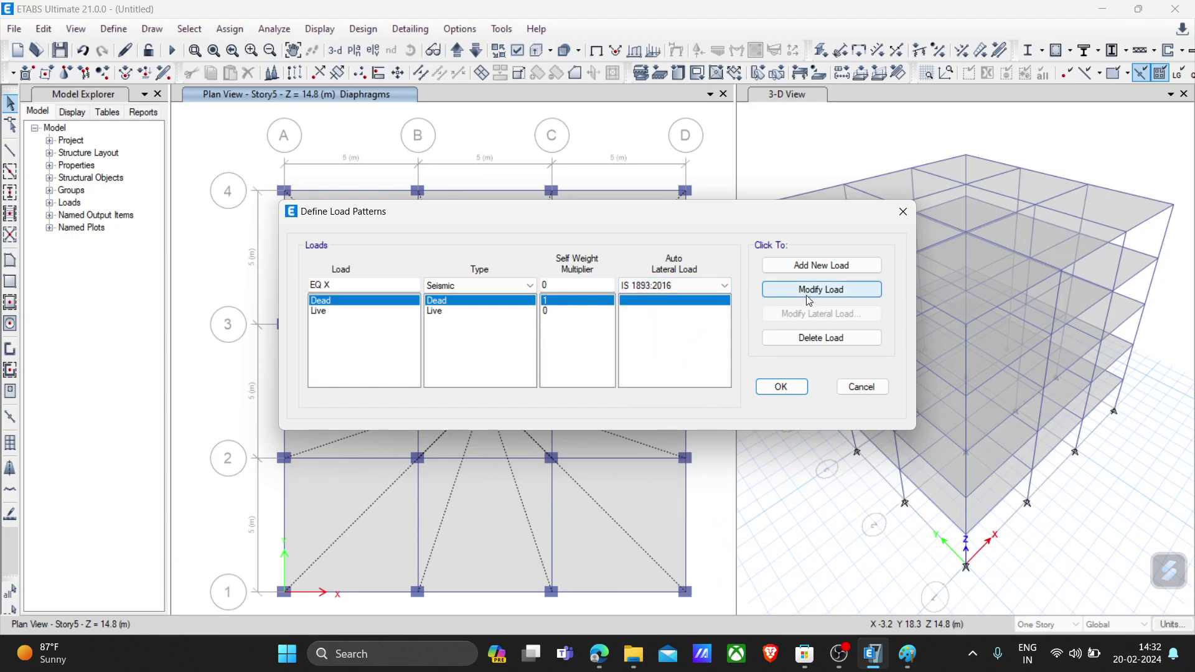
click(803, 267)
click(348, 284)
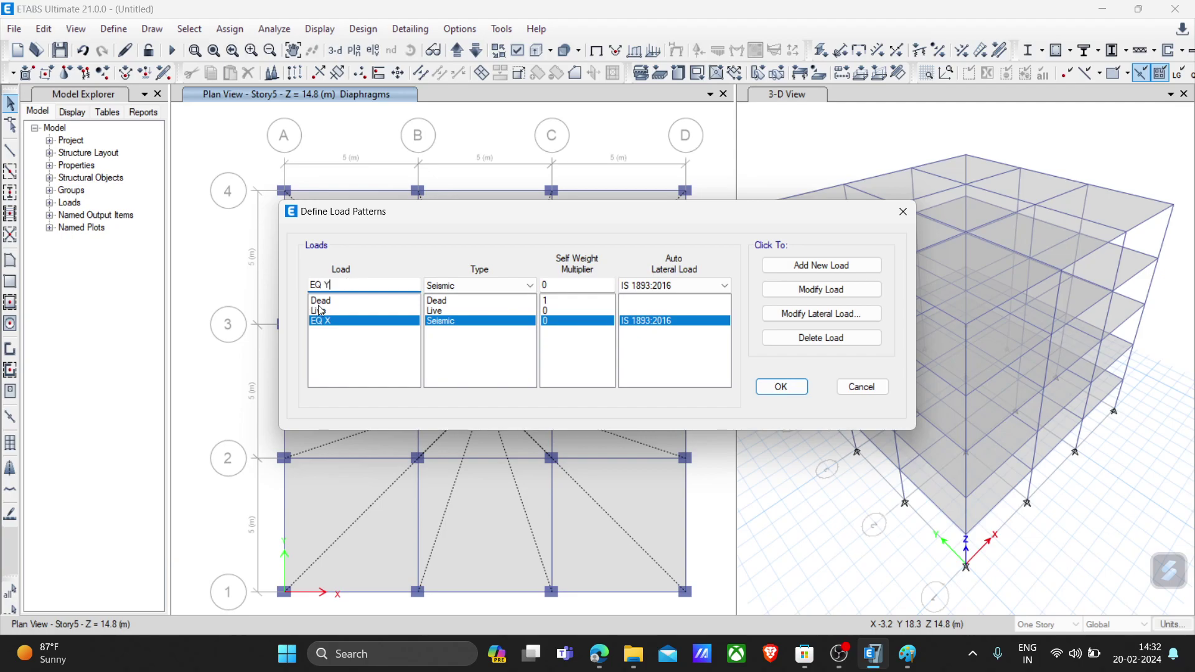
click(831, 267)
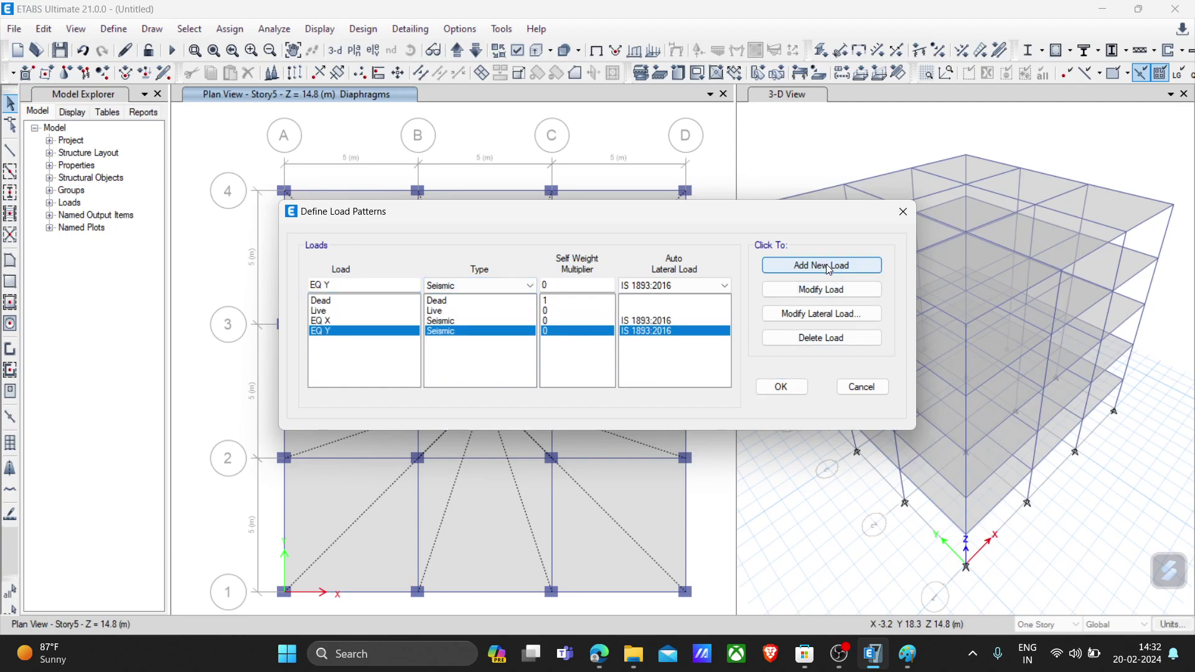
Modify the lateral load of EQ X to include only the X direction with positive eccentricity
click(329, 321)
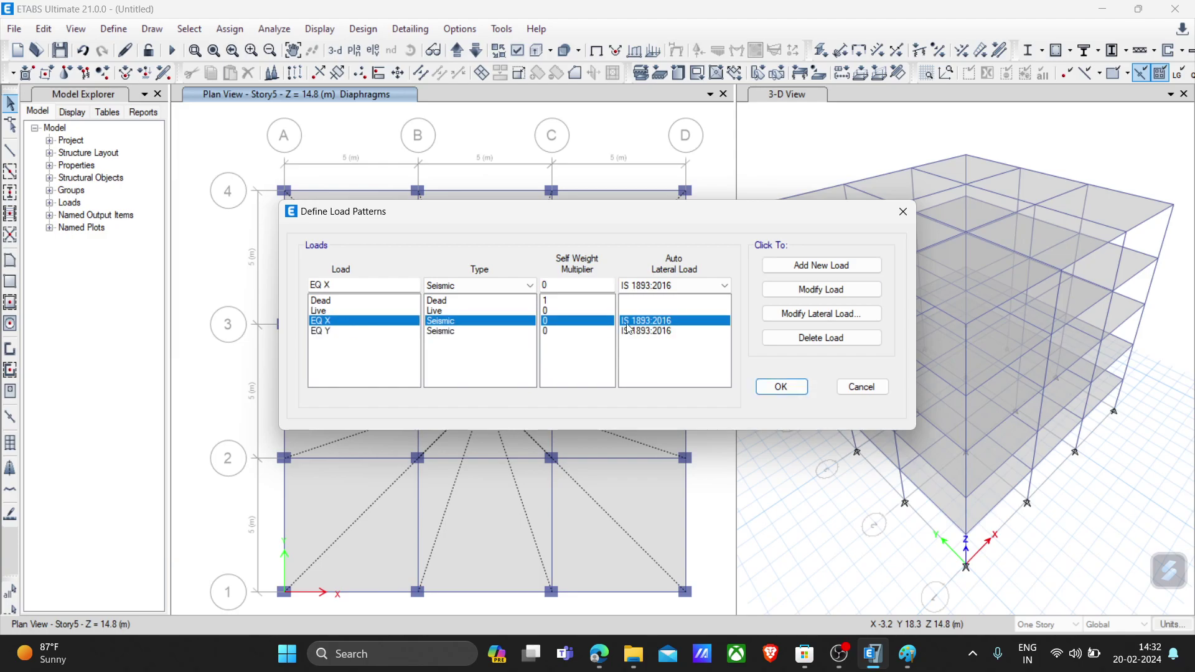
click(821, 314)
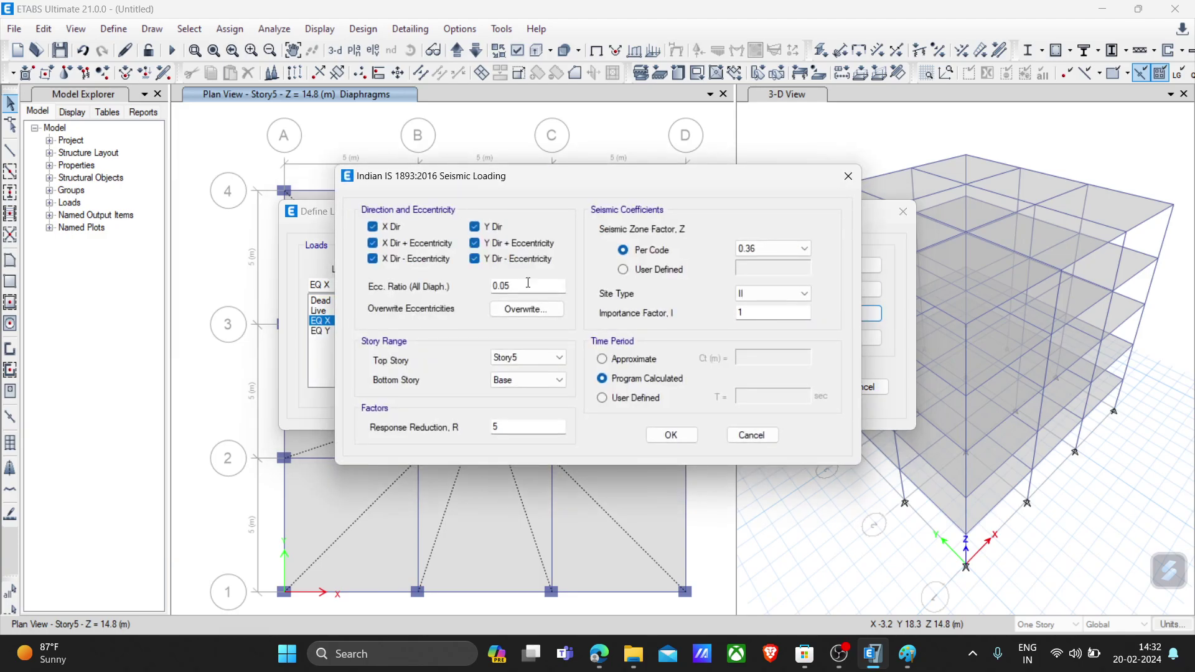
click(392, 229)
click(408, 259)
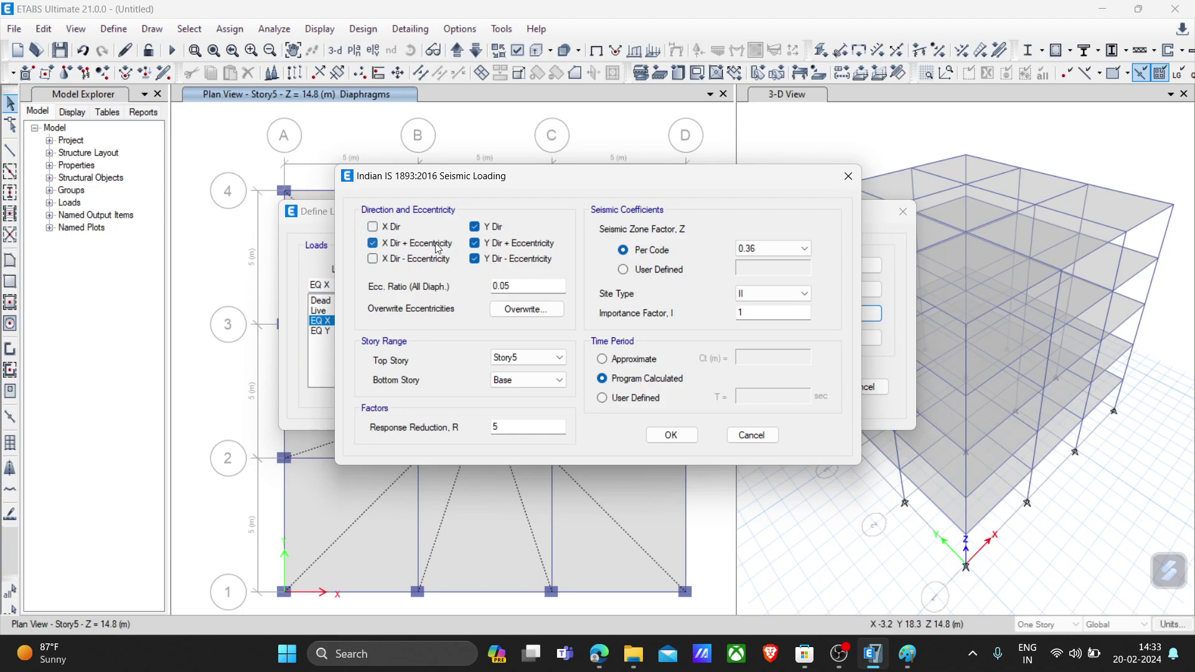
click(504, 244)
click(502, 260)
click(516, 287)
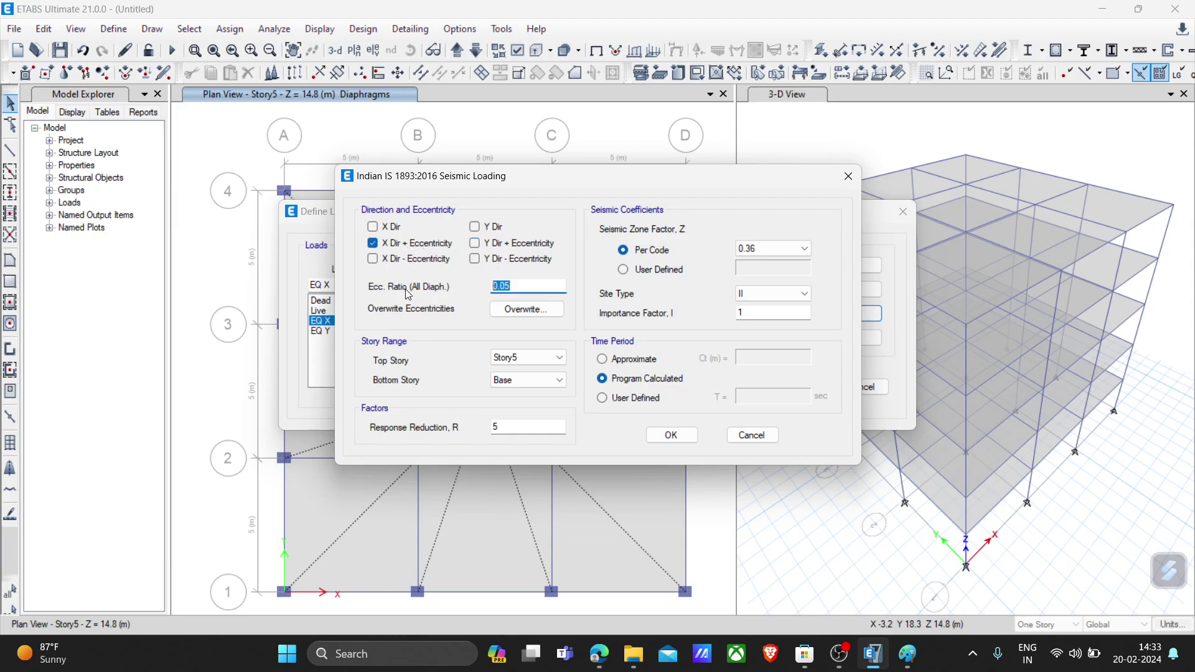
click(533, 357)
click(534, 358)
Examine Table 9's response reduction factors for RC moment frames in the IS 1893:2016 PDF, and return to ETABS
click(498, 427)
click(598, 653)
scroll(588, 449, up, 5)
scroll(419, 438, down, 3)
scroll(423, 348, up, 2)
scroll(432, 224, down, 2)
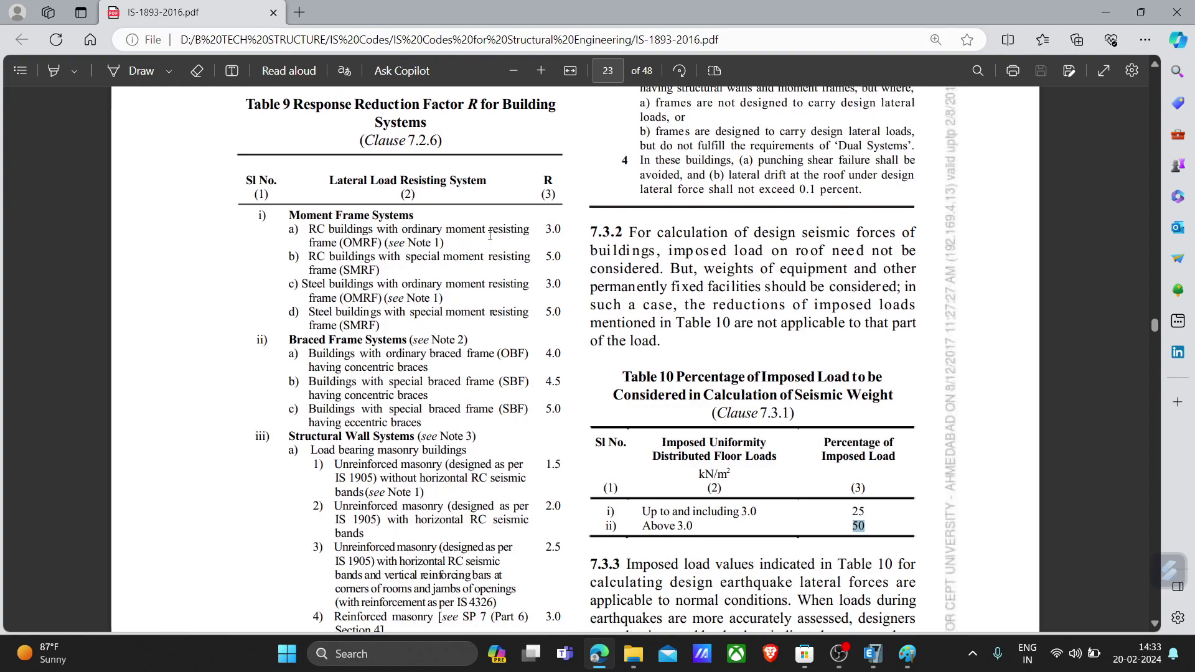
drag(548, 229, 402, 271)
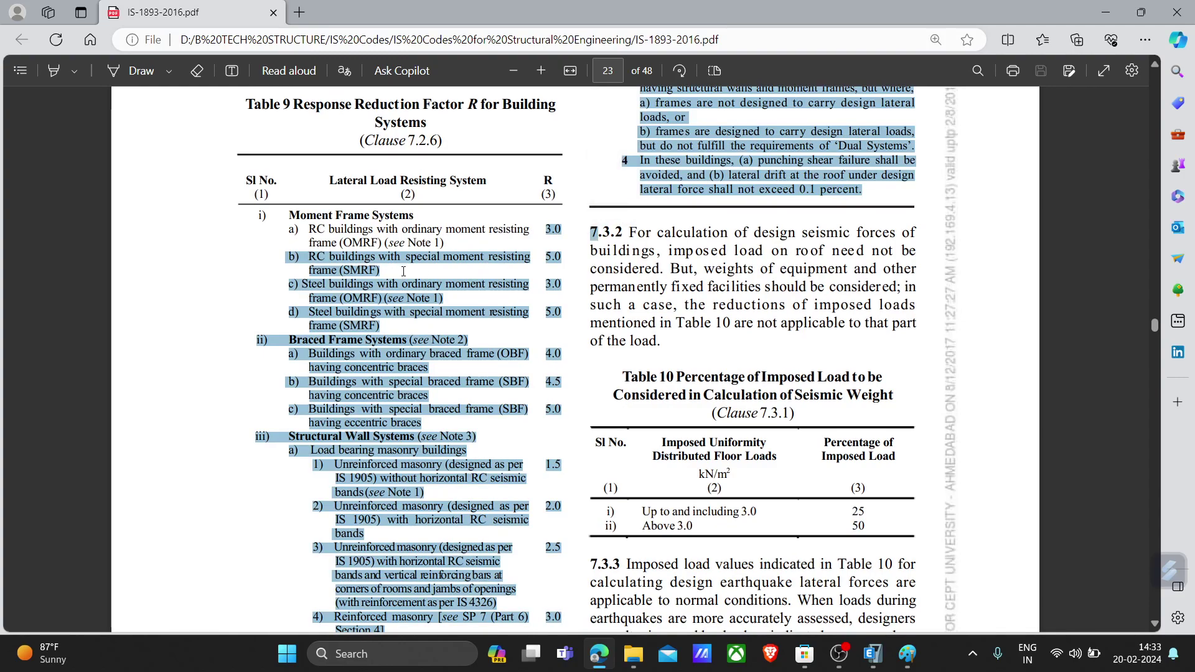
click(395, 278)
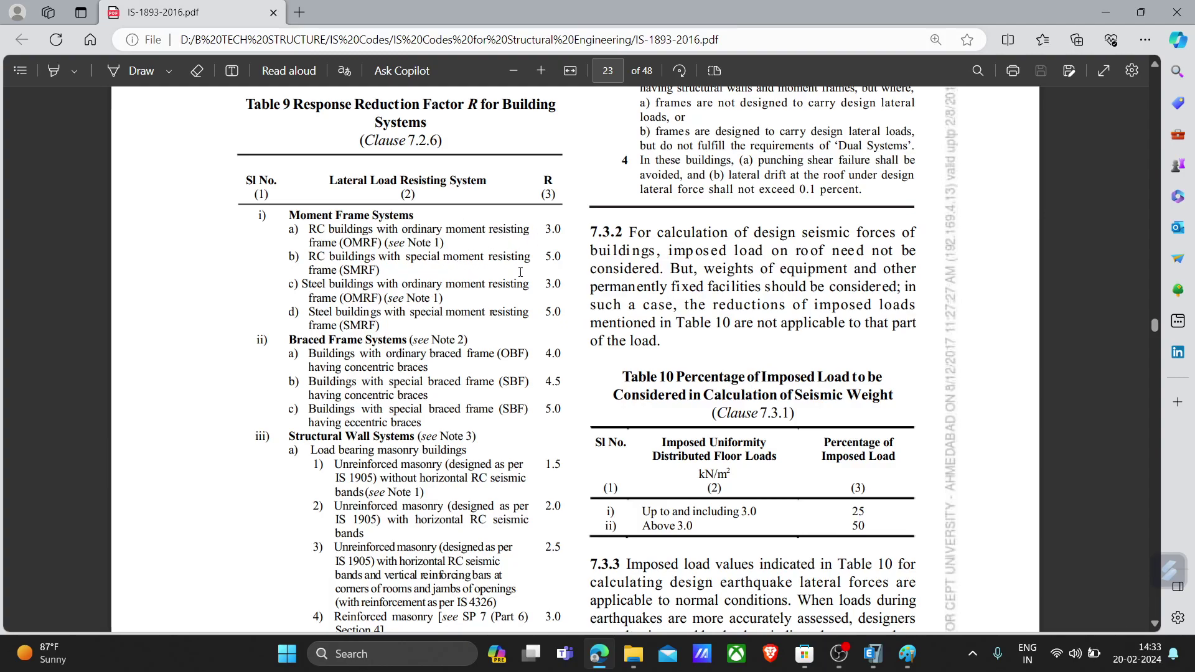
drag(539, 258, 381, 271)
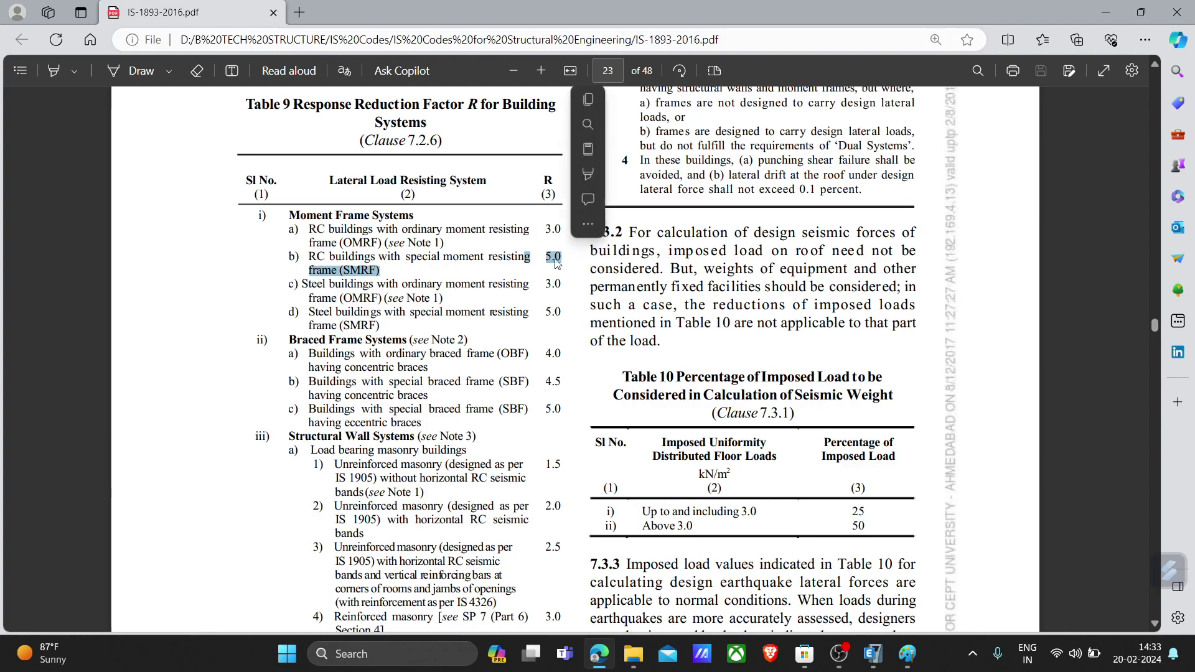
scroll(541, 361, down, 4)
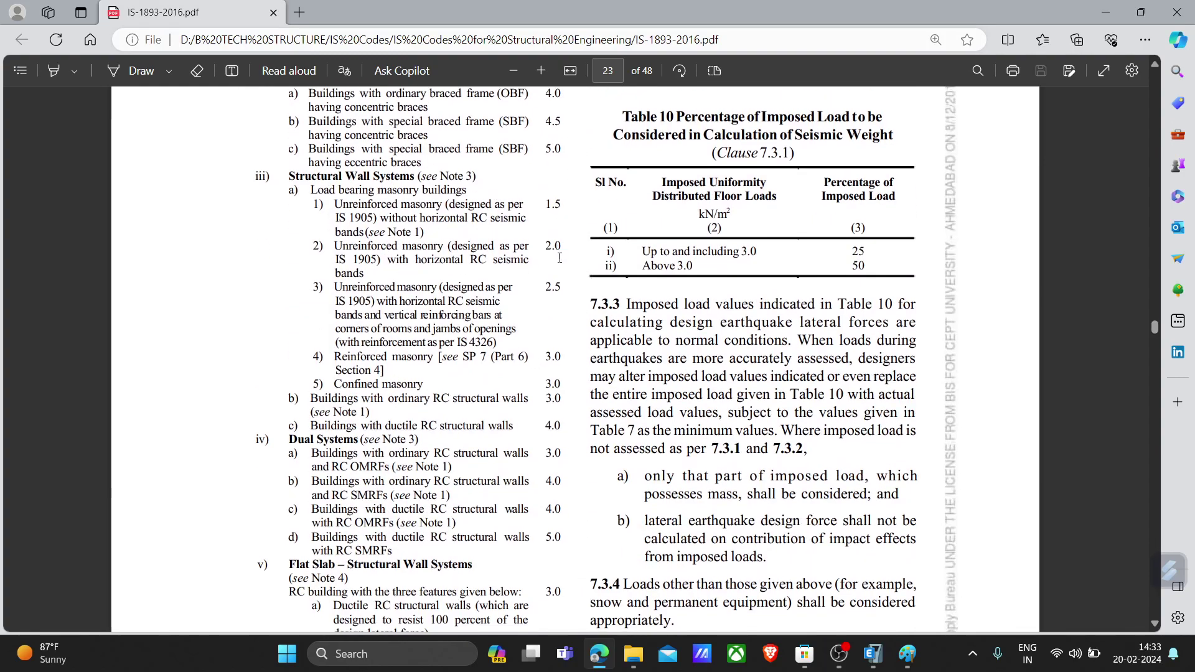
scroll(551, 346, down, 4)
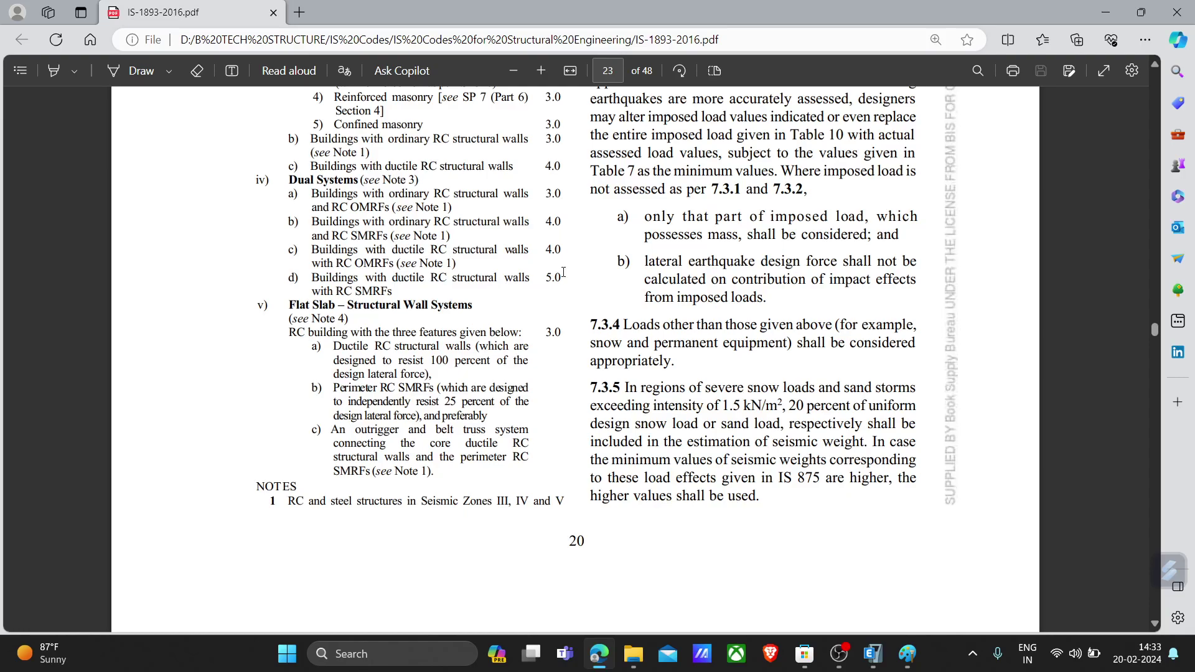
scroll(548, 268, up, 8)
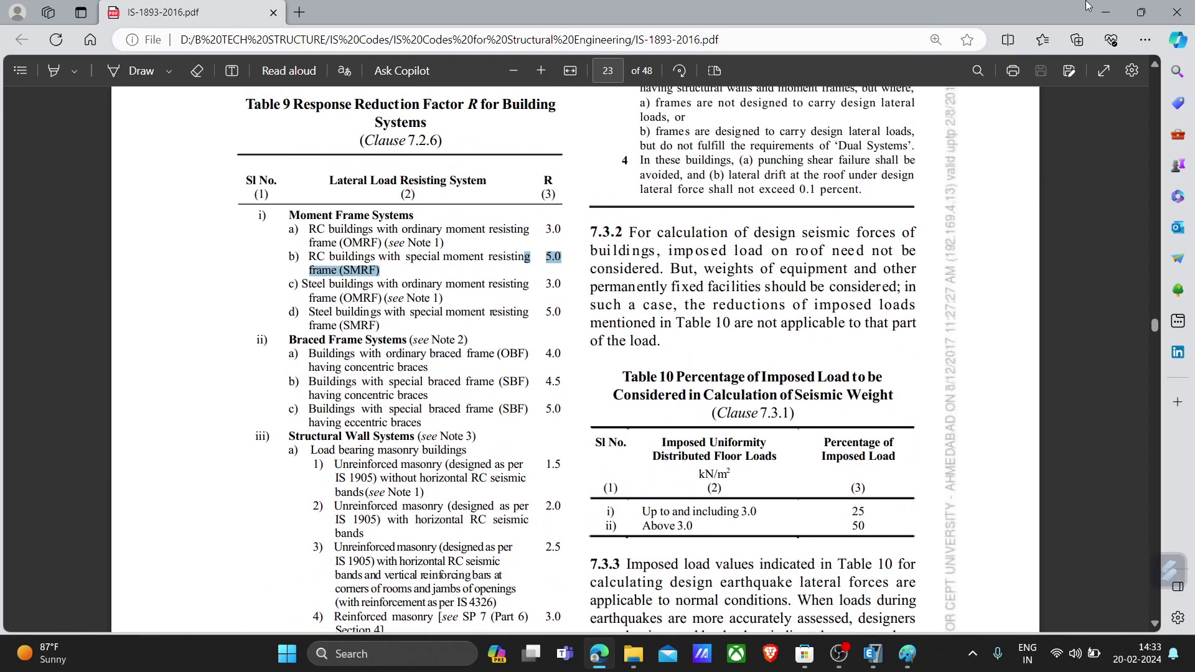
click(1105, 12)
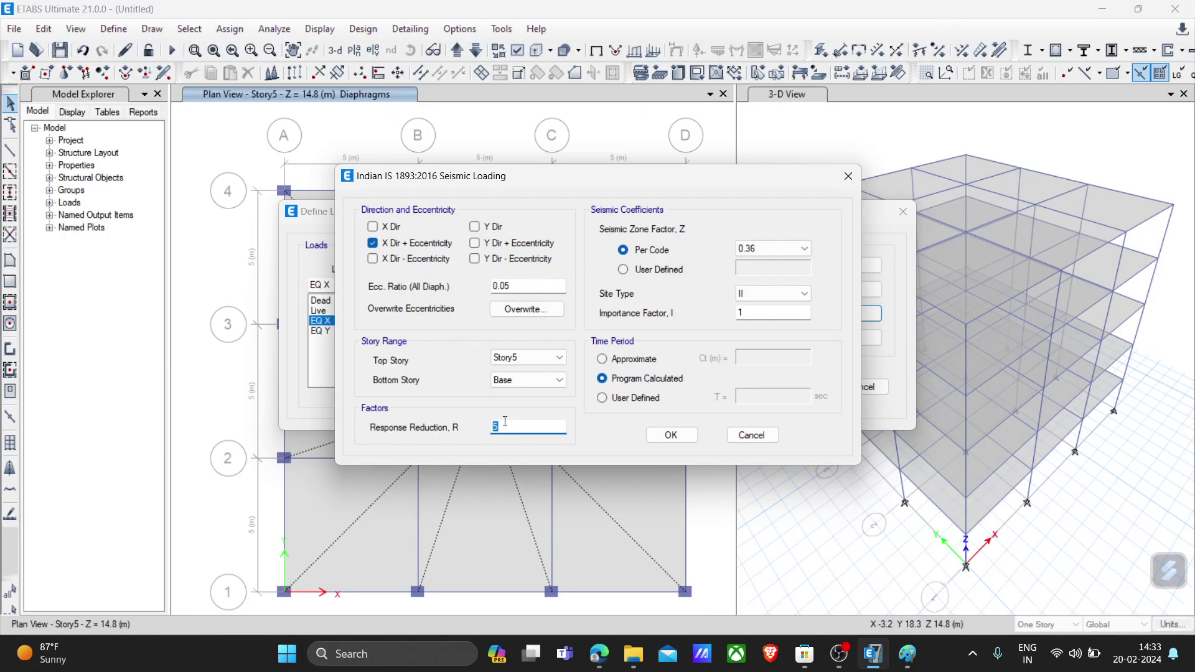
Set the response reduction factor R to 3 and the per-code seismic zone factor to 0.1 for EQ X
text(3)
click(749, 251)
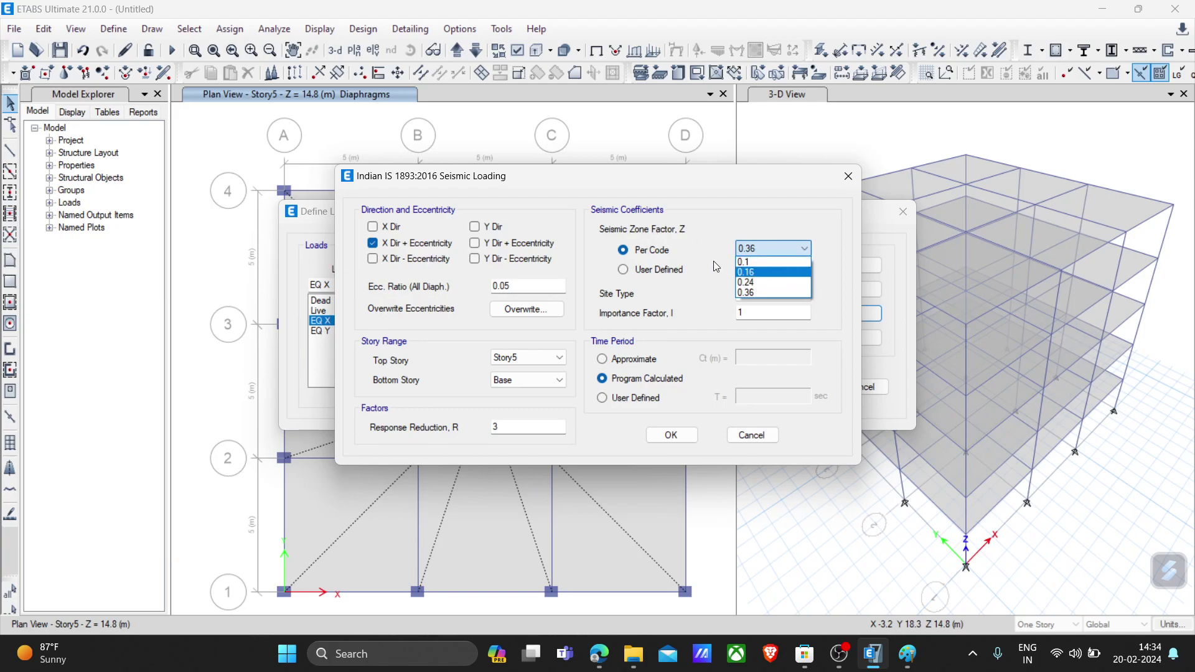
click(753, 261)
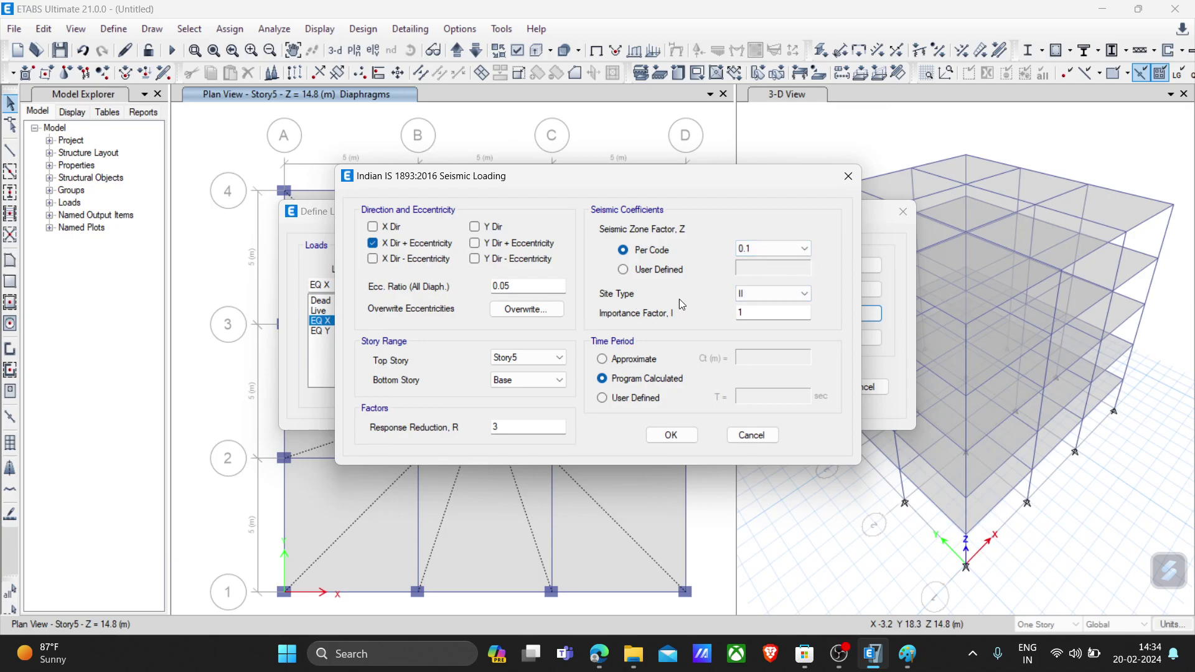
click(778, 295)
click(774, 322)
Switch to the IS 1893:2016 PDF in Edge and find Table 2's classification of soil types
click(600, 653)
scroll(683, 414, up, 10)
scroll(683, 414, up, 20)
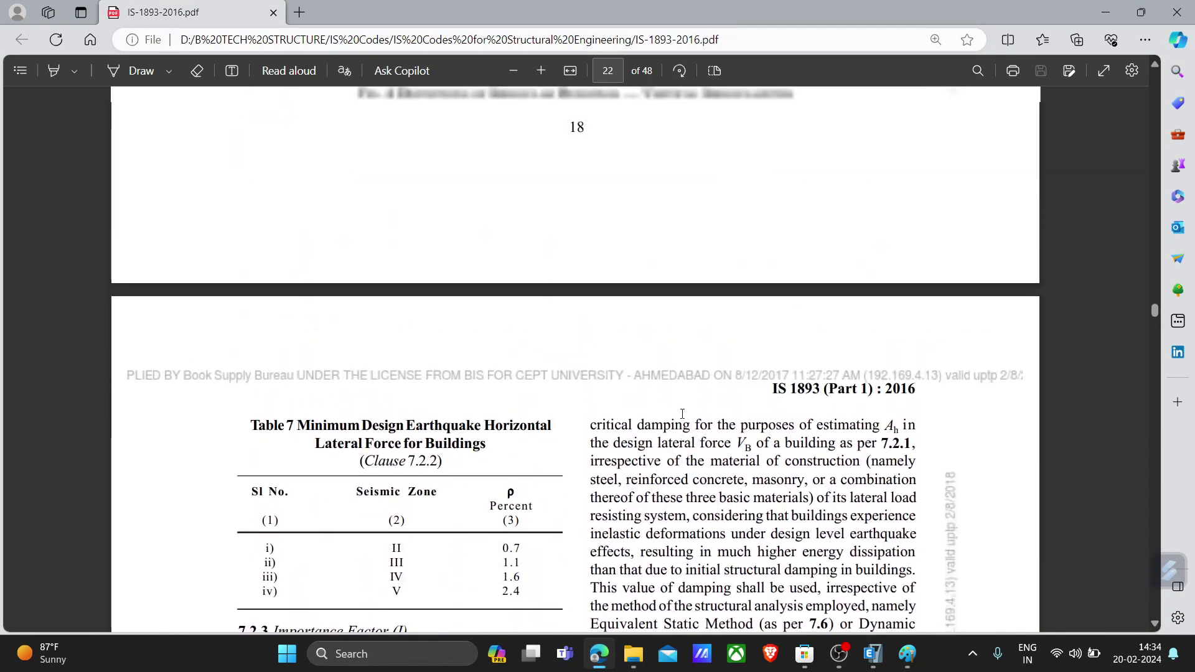
scroll(682, 414, up, 20)
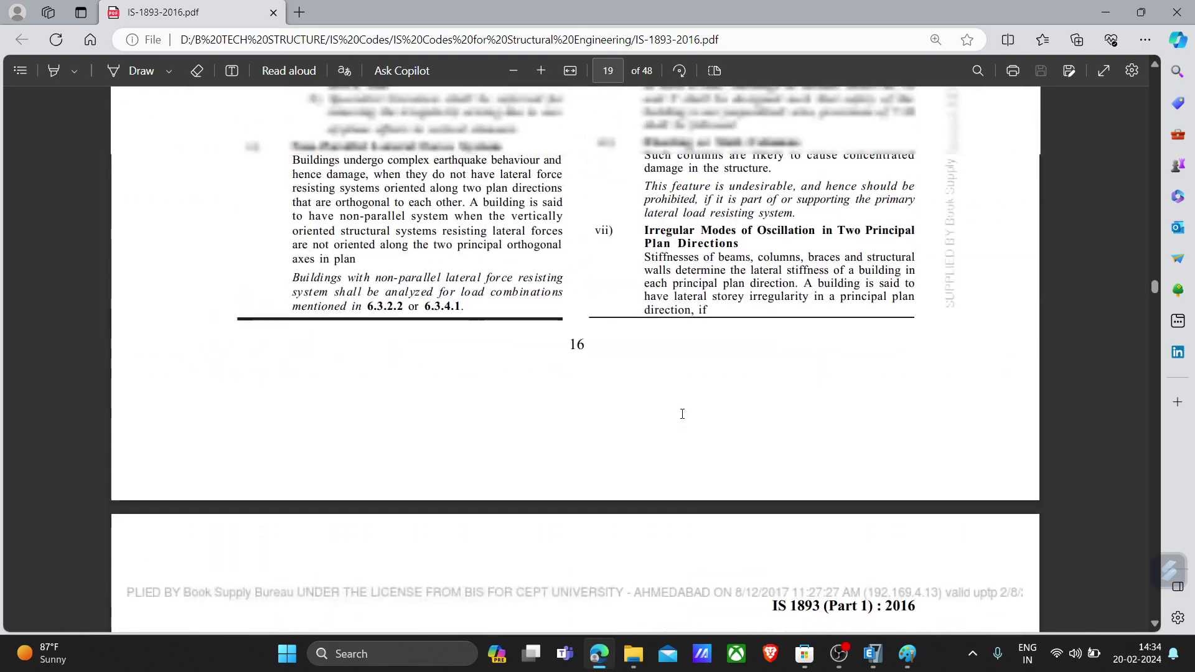
scroll(682, 414, up, 15)
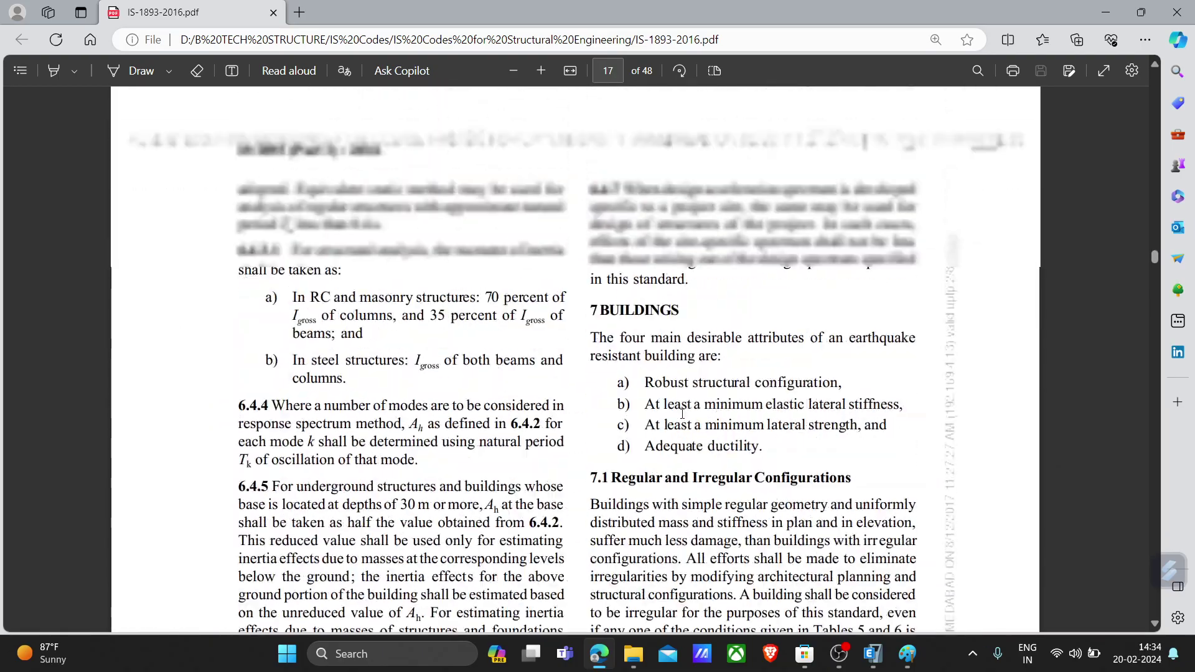
scroll(685, 415, up, 20)
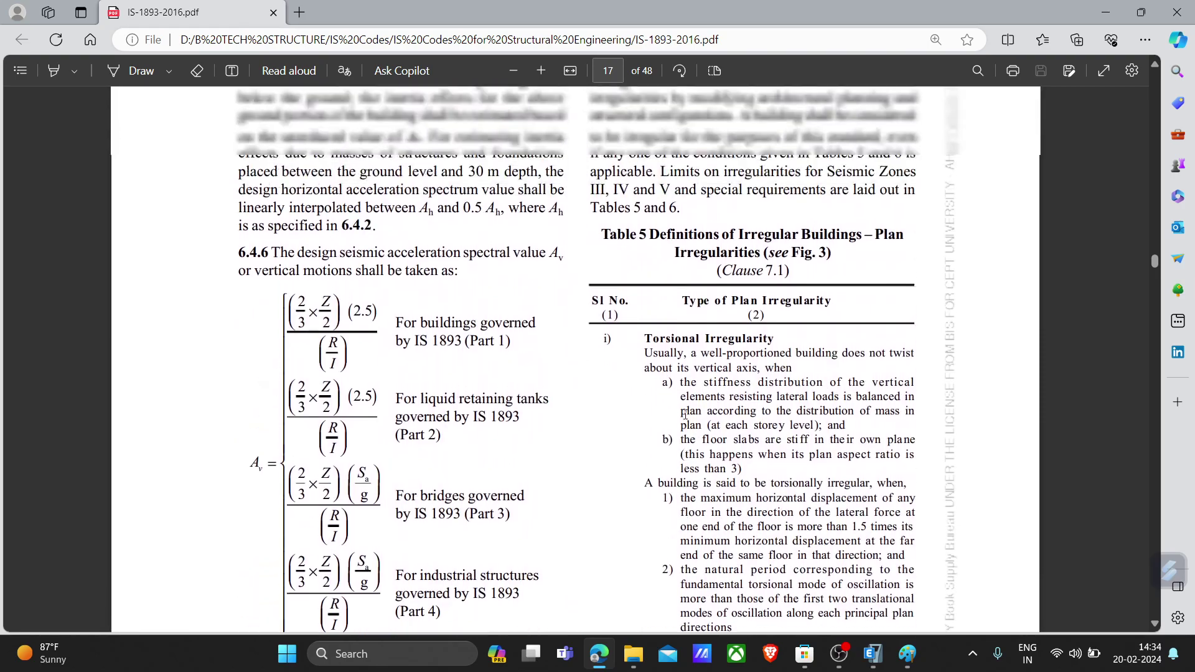
scroll(685, 415, up, 20)
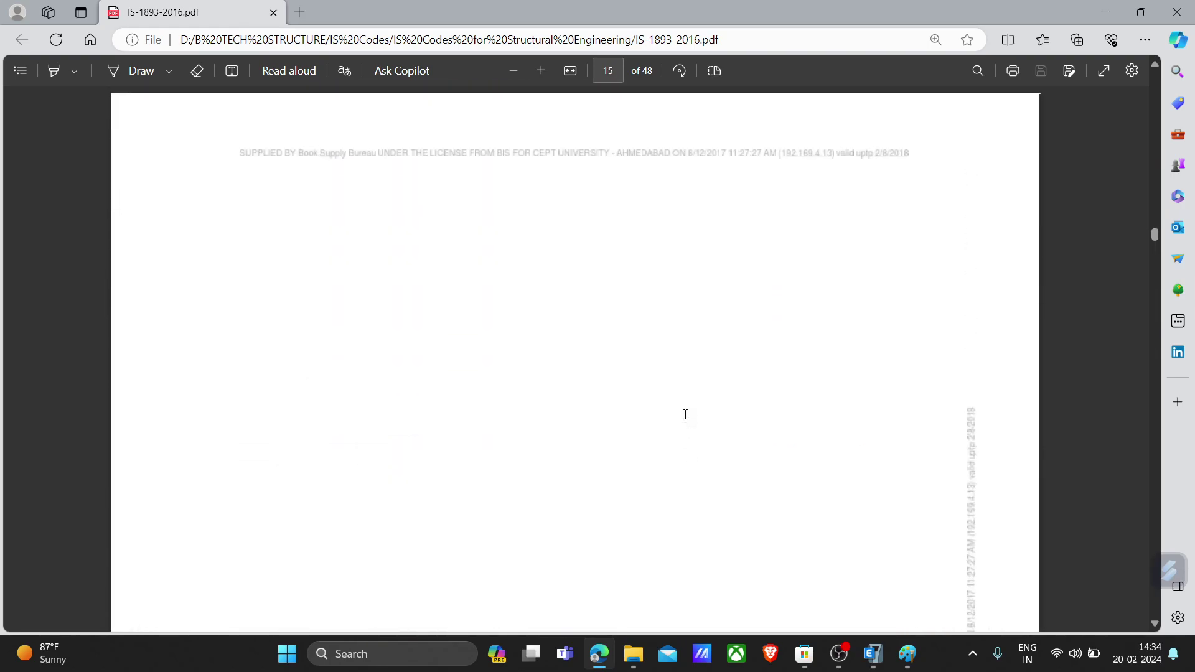
scroll(685, 415, up, 20)
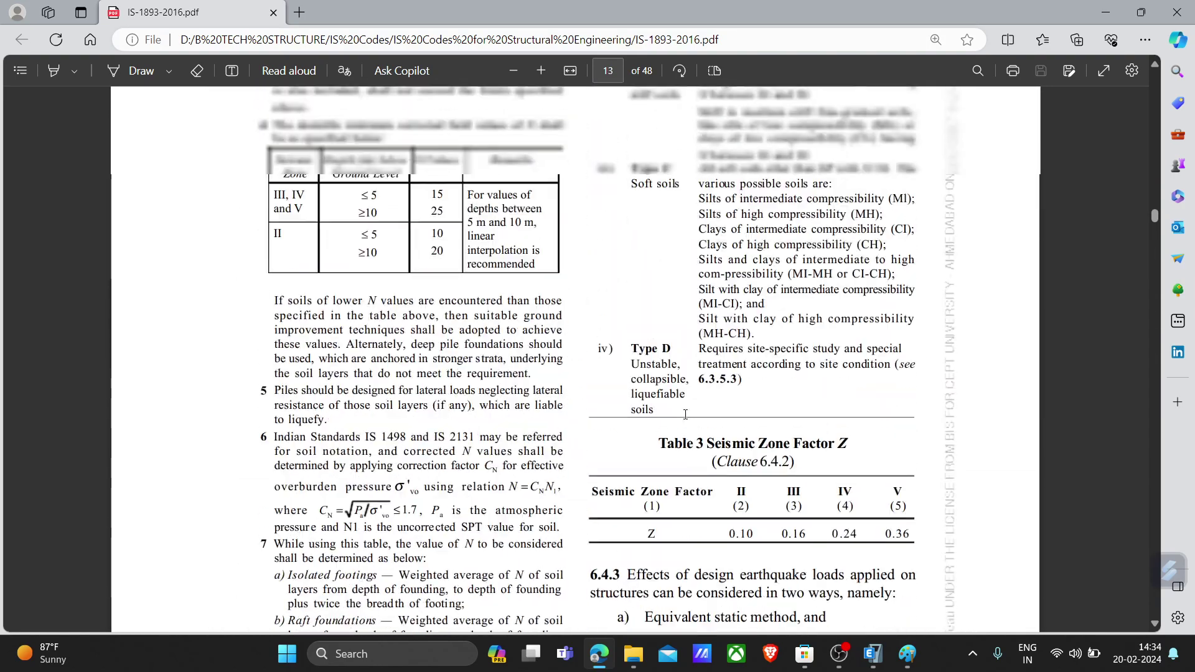
scroll(685, 414, down, 3)
scroll(765, 297, up, 4)
scroll(793, 438, down, 2)
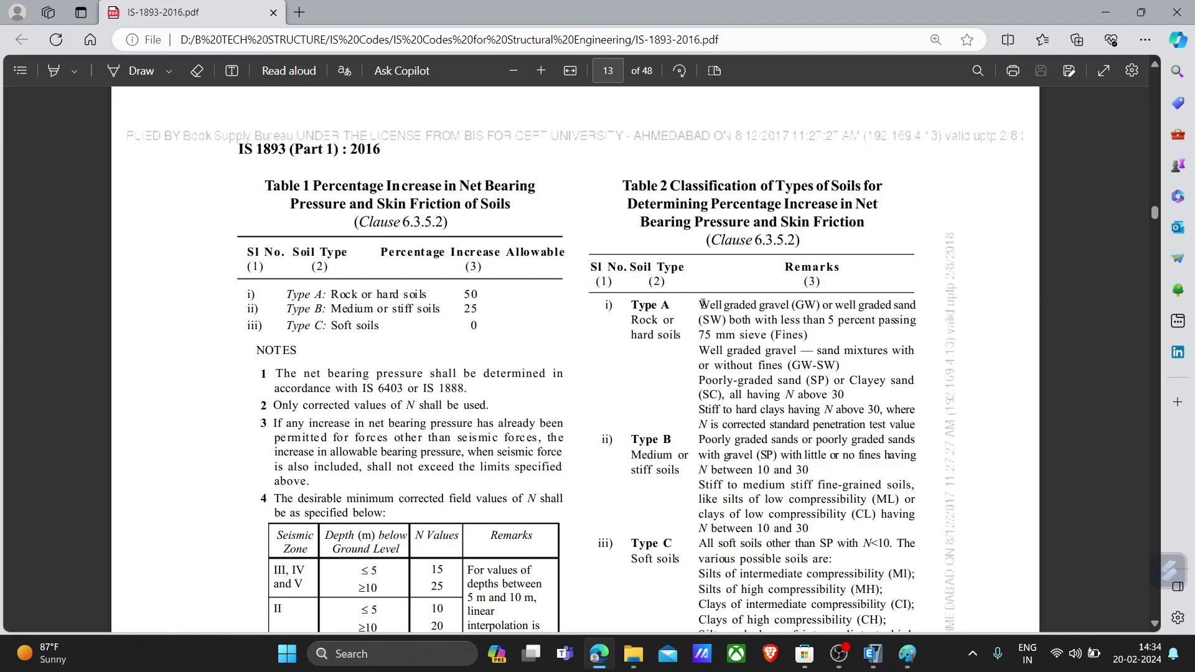
Examine the Type A, Type B and Type C soil descriptions in Table 2 and the soil-site expressions in clause 6.4.2
drag(700, 306, 831, 306)
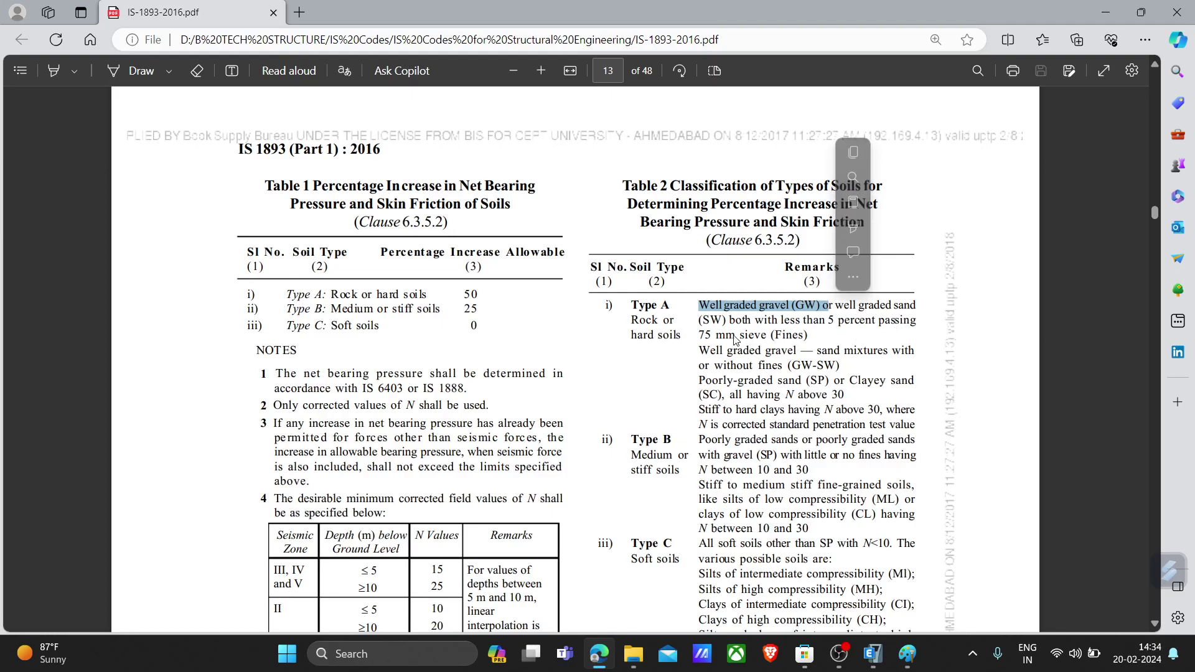
scroll(734, 306, down, 1)
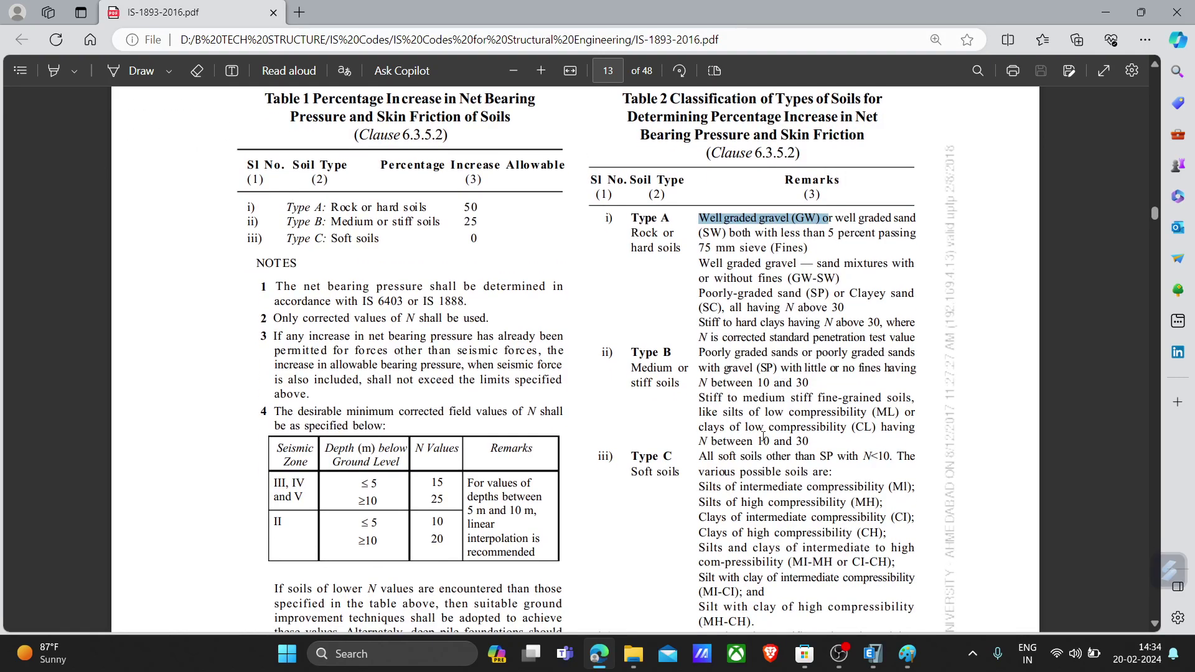
scroll(764, 436, down, 1)
drag(629, 129, 673, 181)
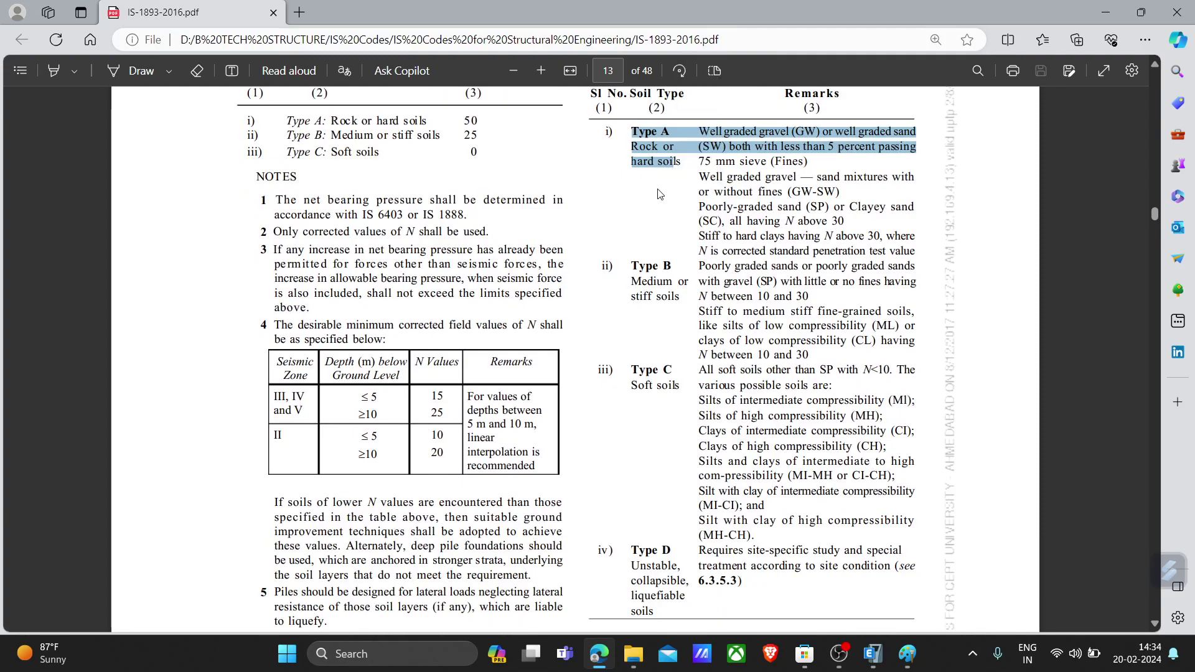
click(660, 154)
drag(631, 267, 675, 269)
drag(629, 371, 682, 374)
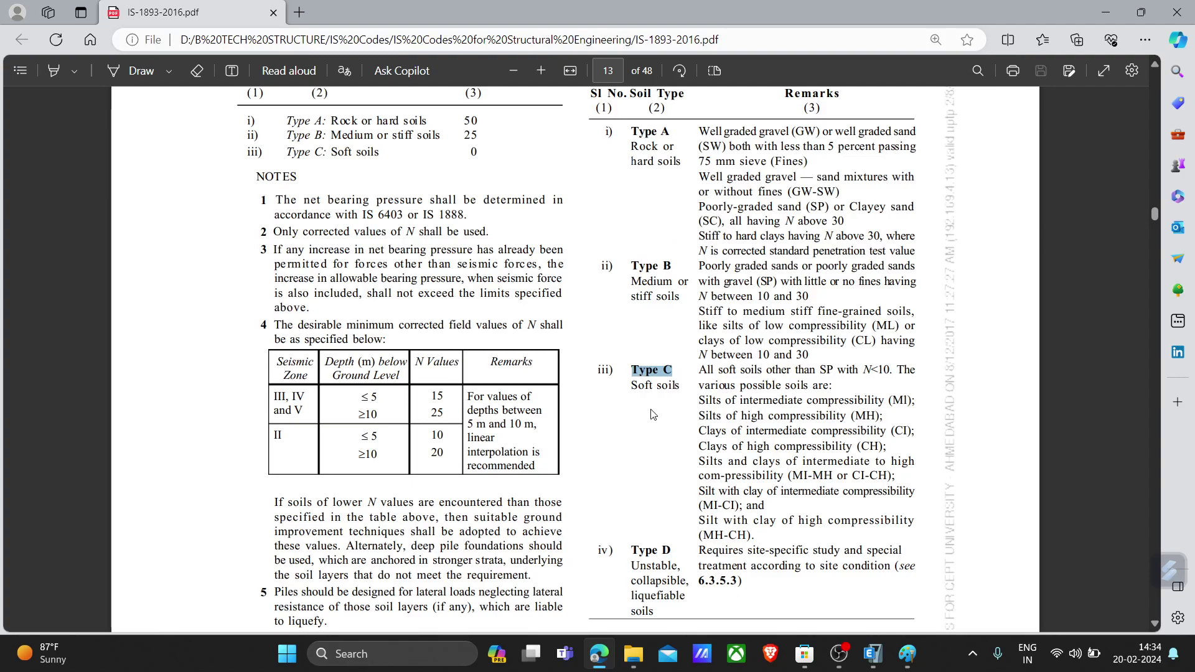
scroll(653, 414, up, 15)
scroll(653, 414, up, 5)
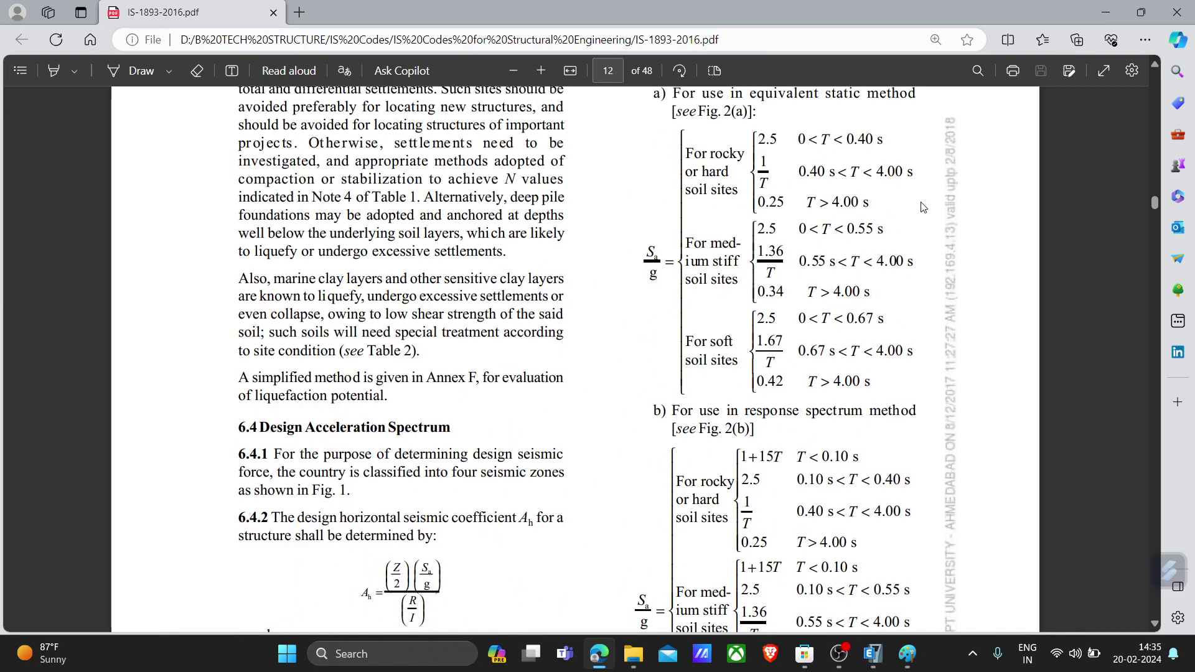
Return to ETABS and select site type II for the EQ X seismic loading
click(1114, 15)
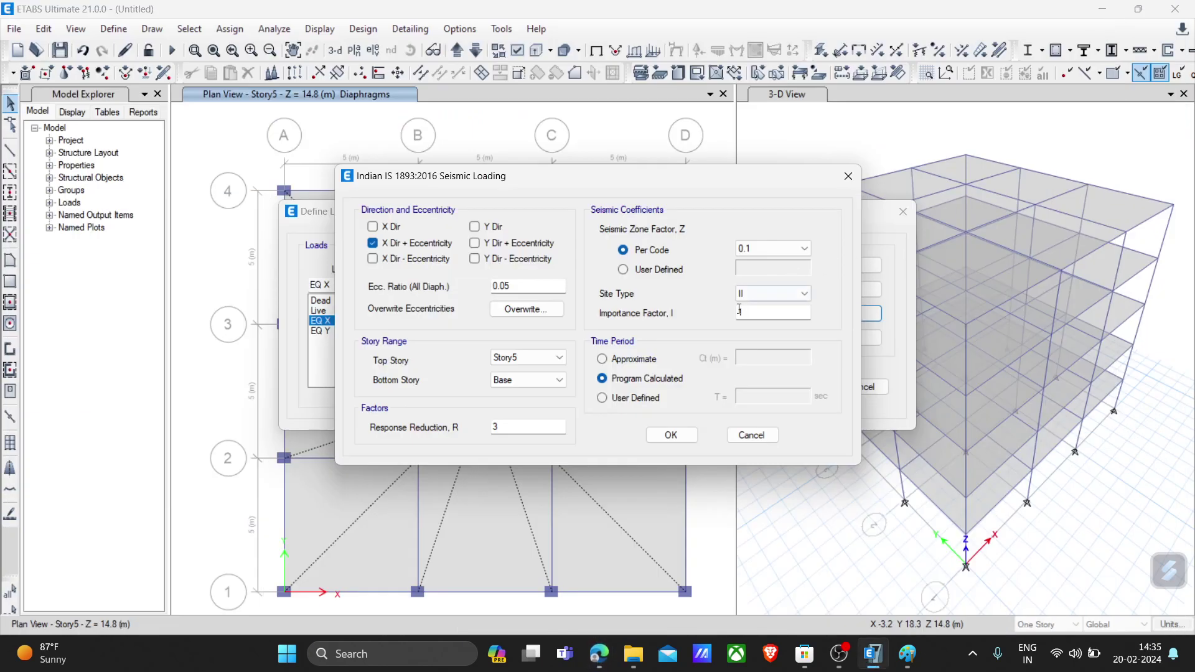
click(772, 292)
click(753, 317)
click(754, 295)
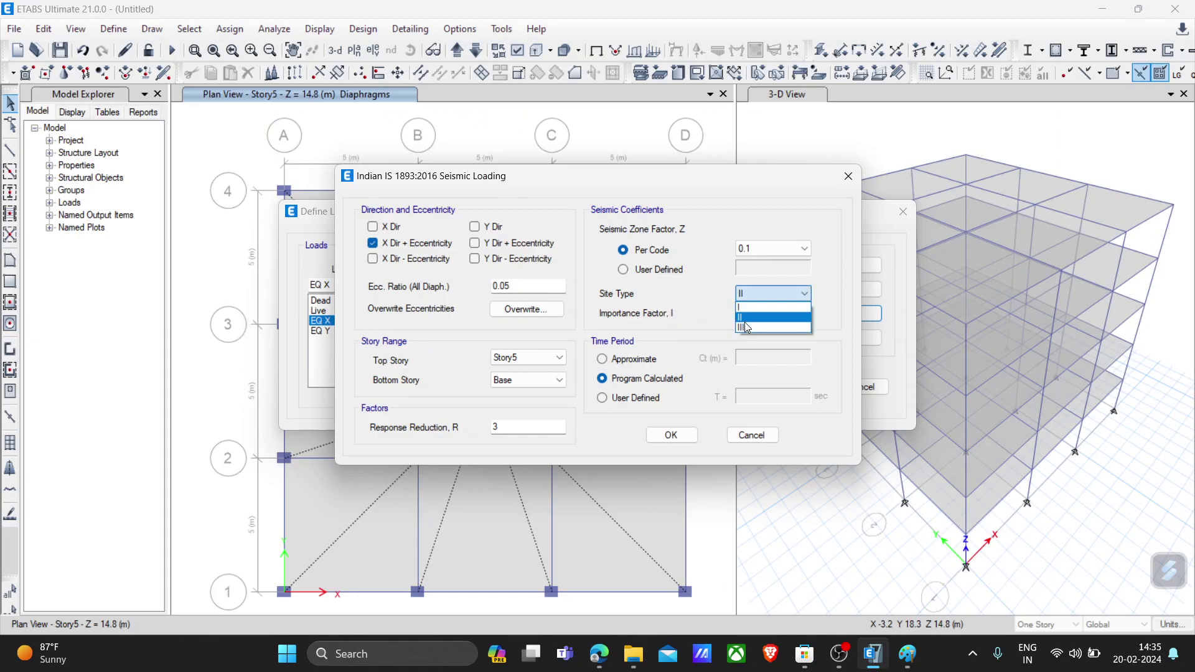
click(751, 317)
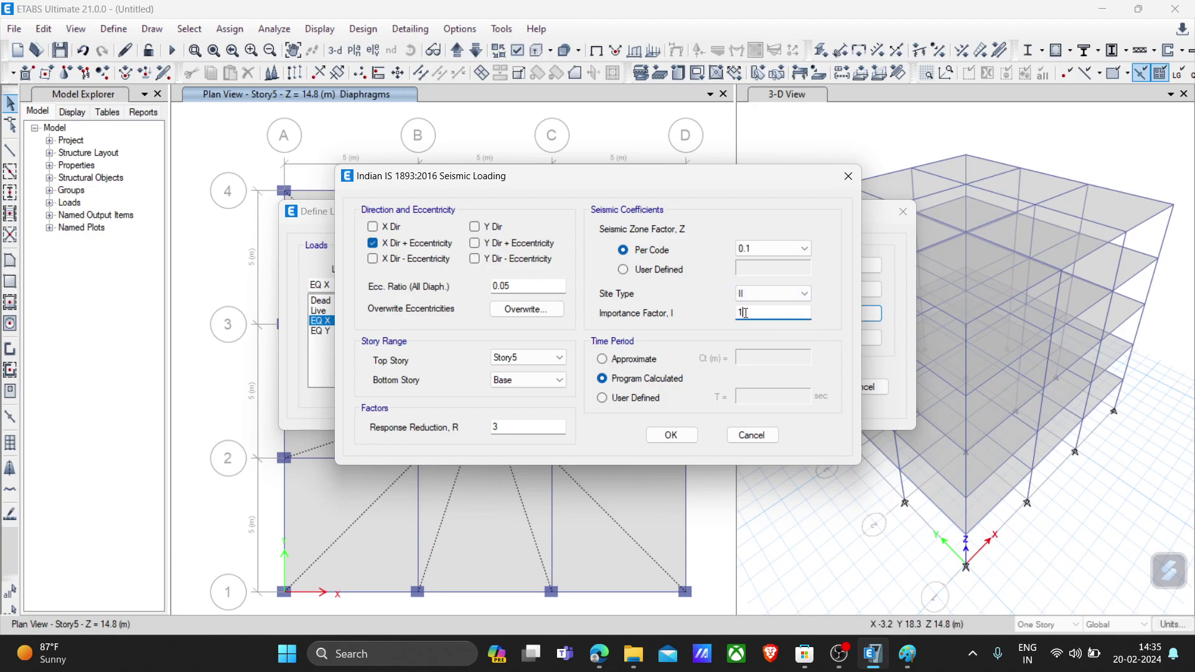
Switch to the IS 1893:2016 PDF and find Table 8 with the importance factors
click(599, 653)
scroll(553, 431, up, 12)
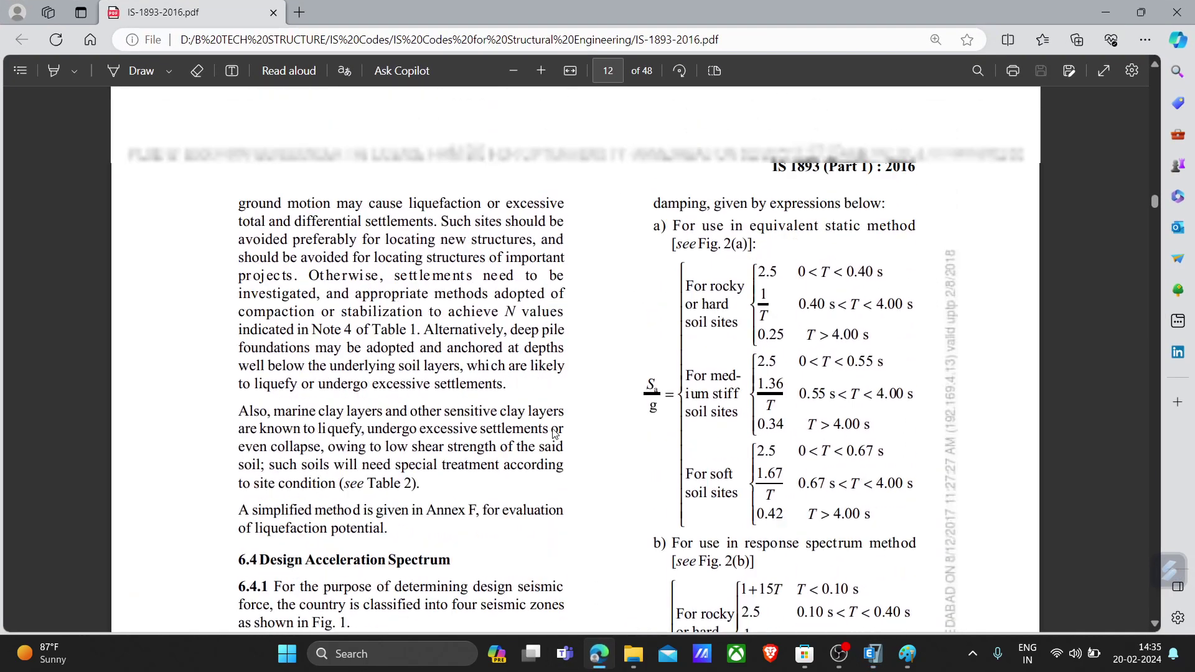
scroll(553, 431, down, 20)
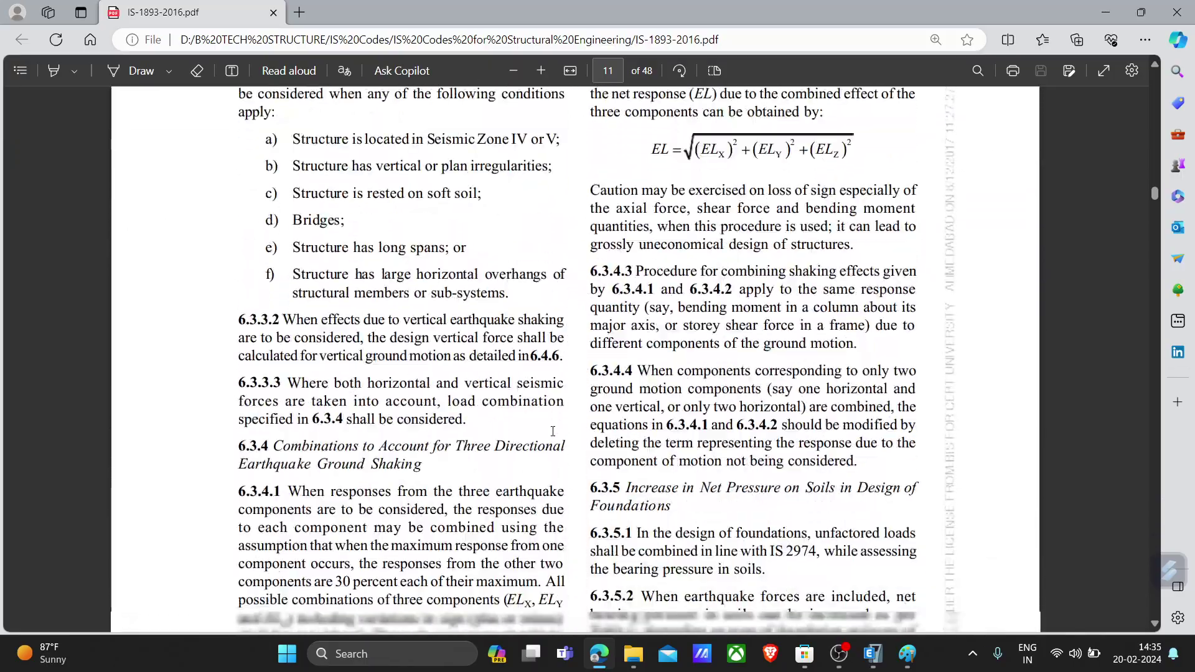
scroll(553, 441, up, 10)
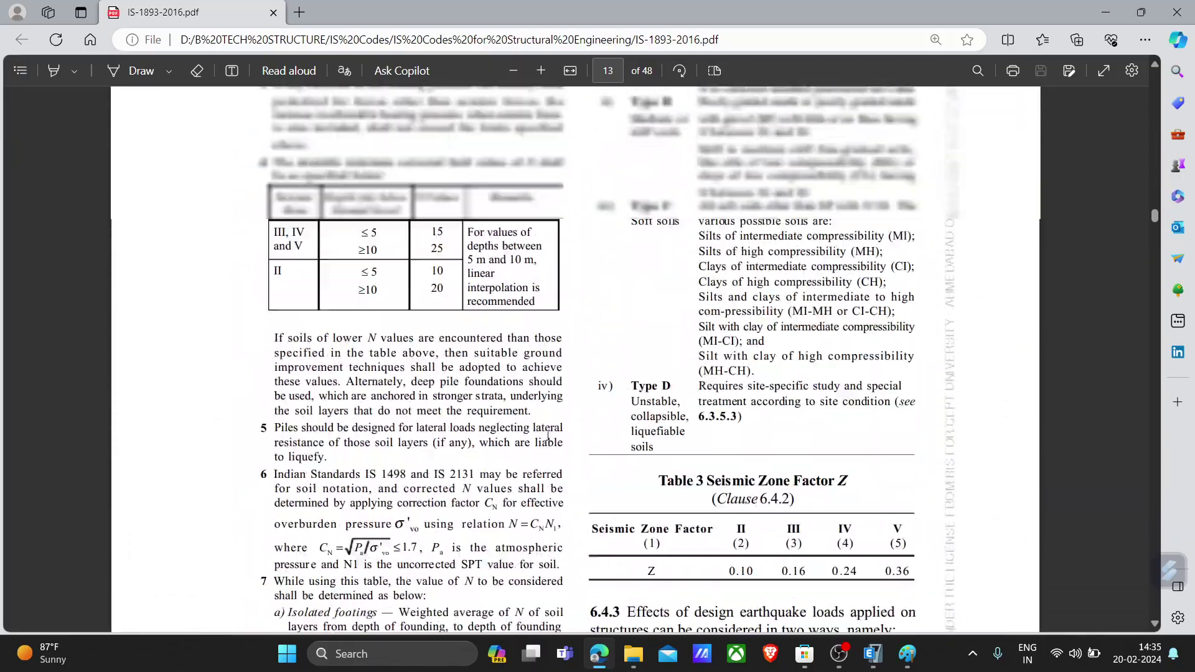
scroll(461, 396, down, 6)
scroll(461, 395, down, 20)
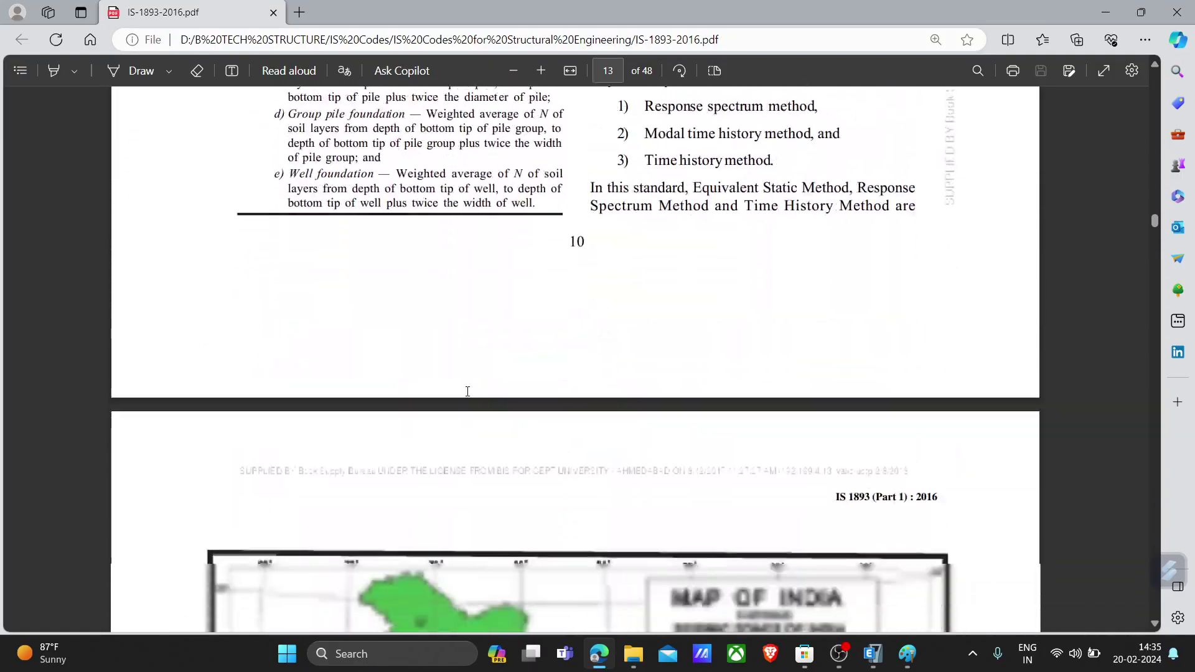
scroll(474, 396, down, 20)
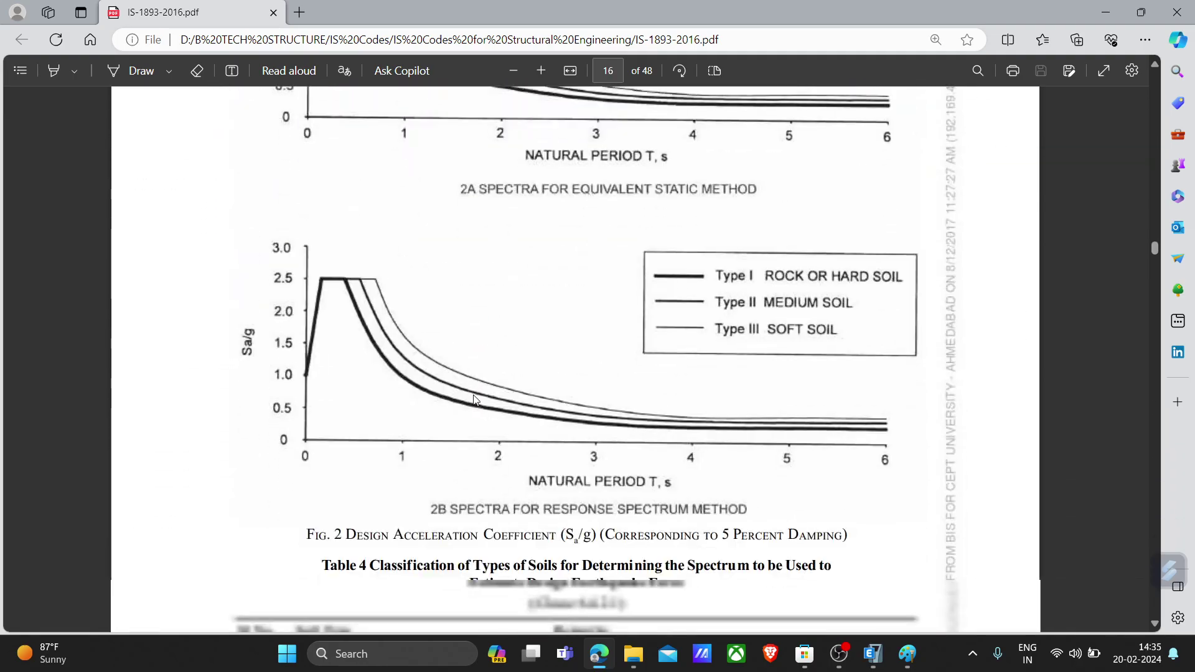
scroll(476, 400, down, 20)
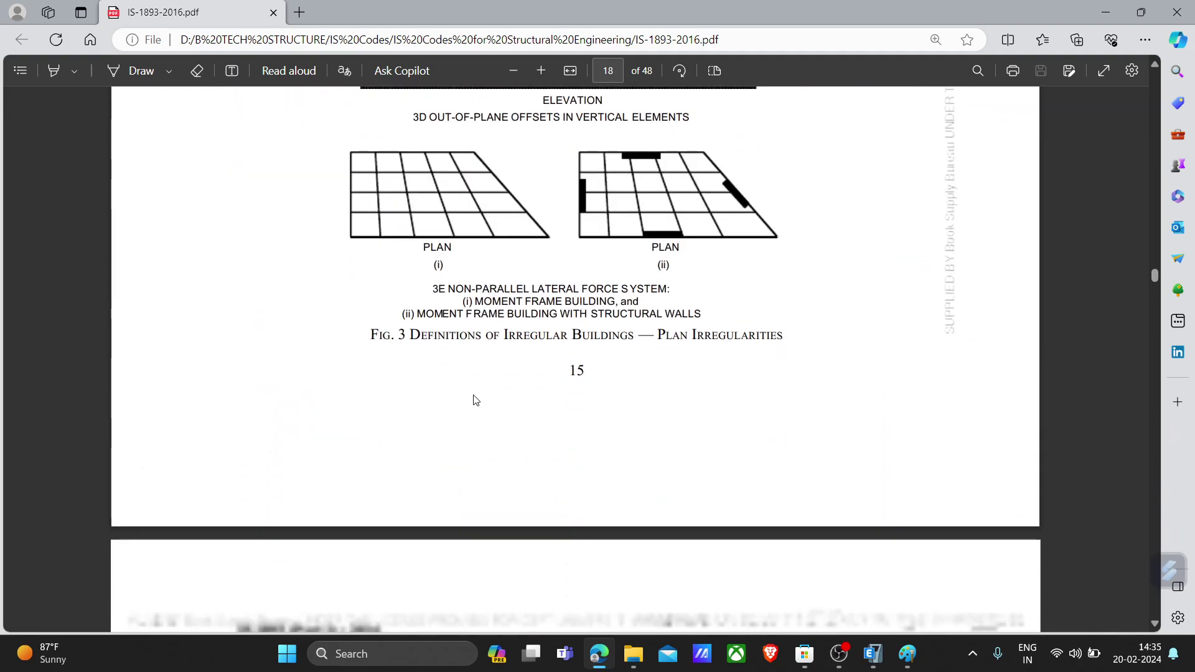
scroll(480, 400, down, 20)
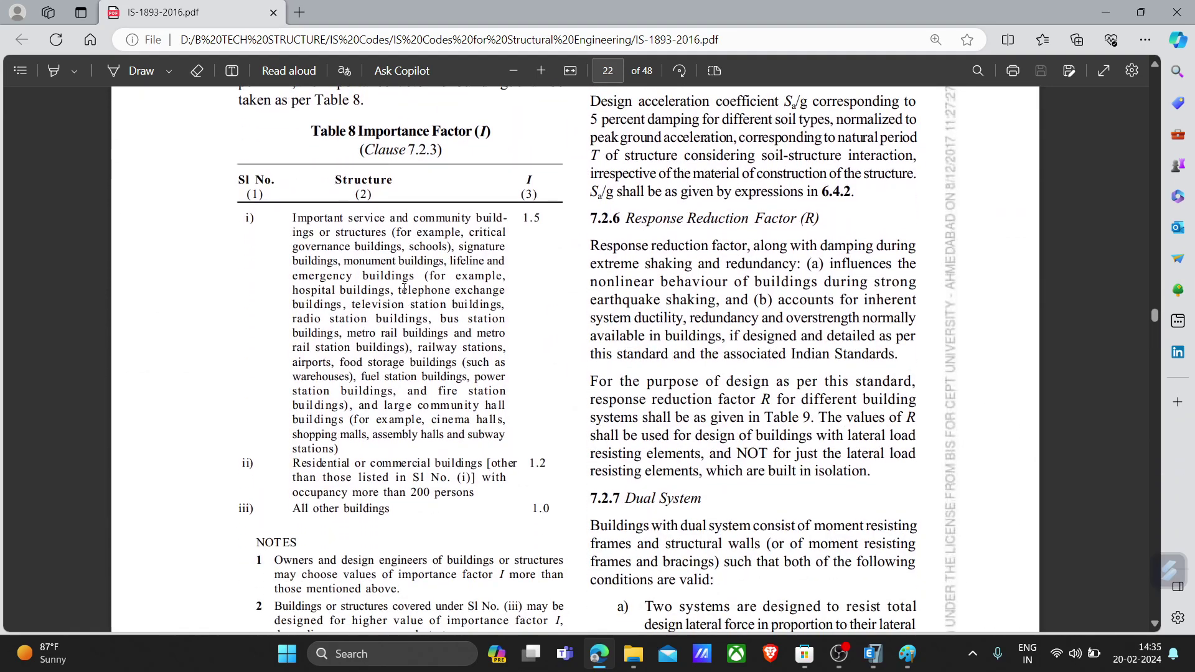
scroll(406, 261, up, 3)
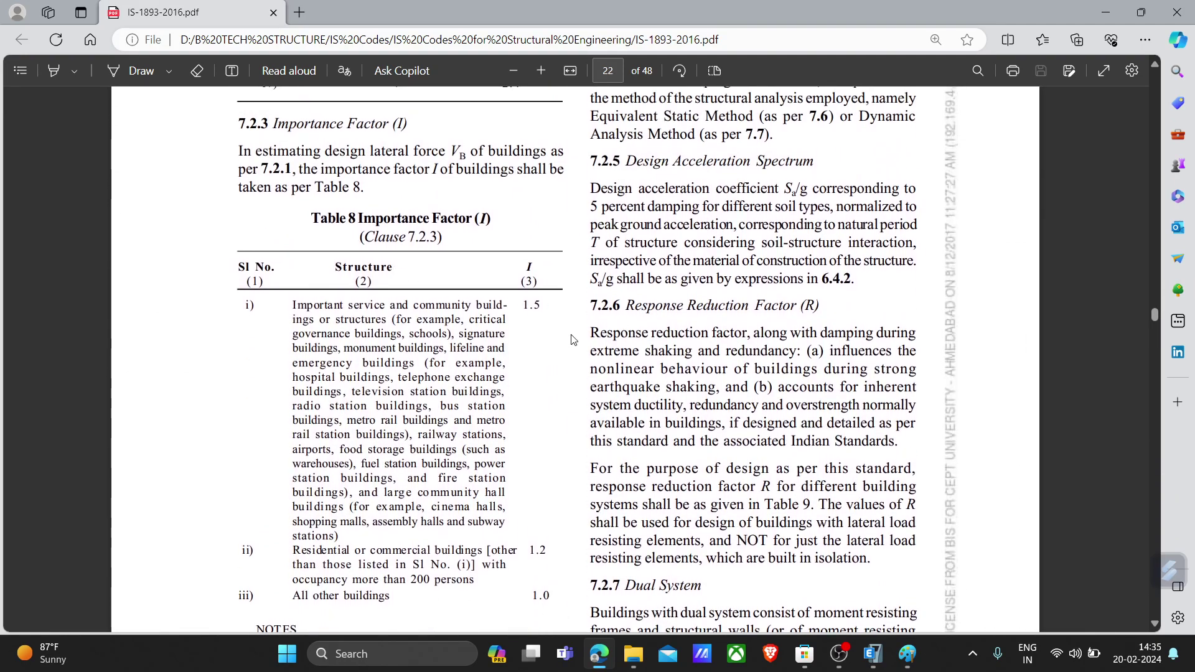
Examine Table 8's importance factors for service and community, residential or commercial, and other buildings
drag(521, 304, 538, 305)
scroll(385, 342, down, 2)
click(542, 294)
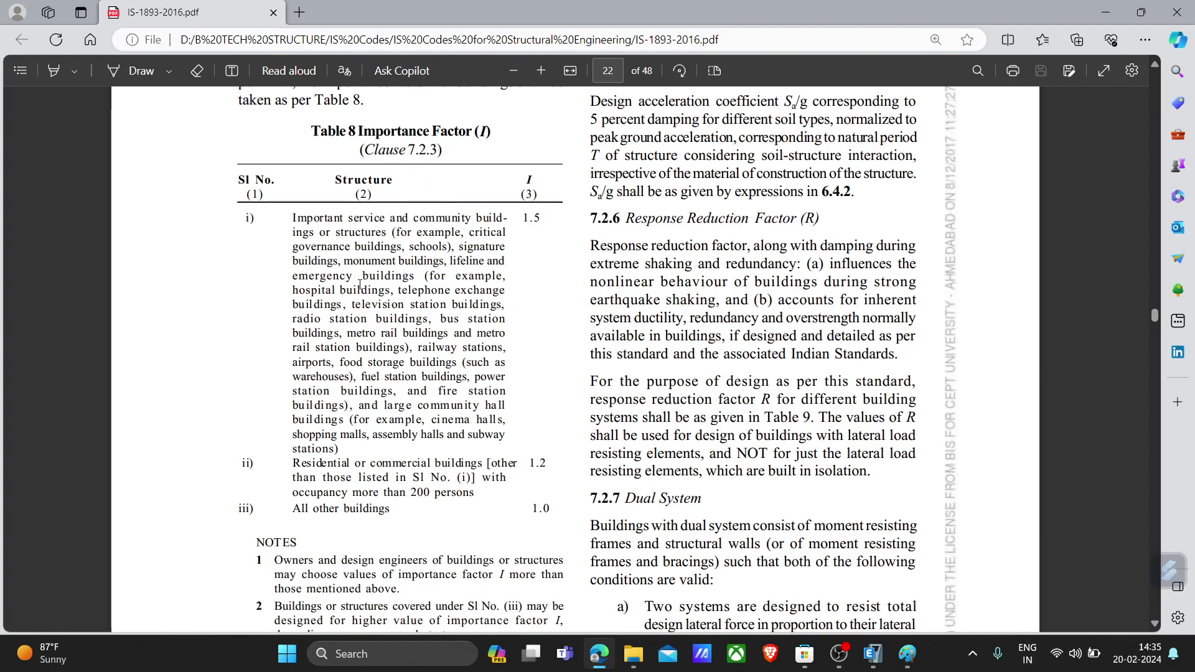
drag(376, 232, 442, 261)
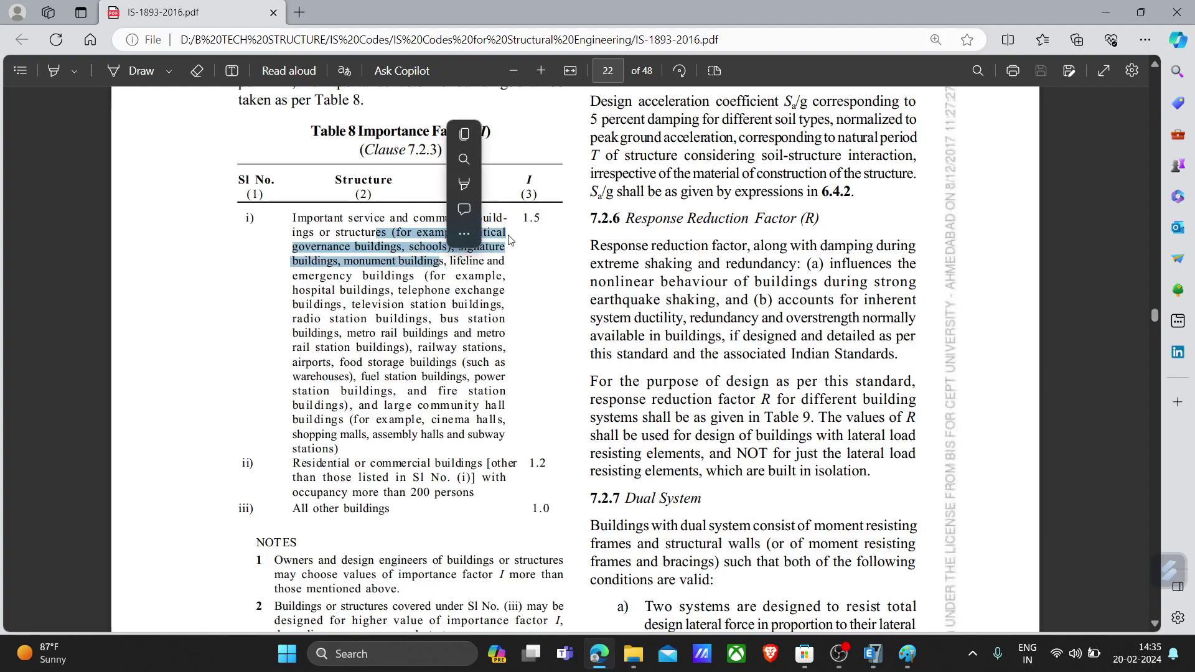
click(477, 530)
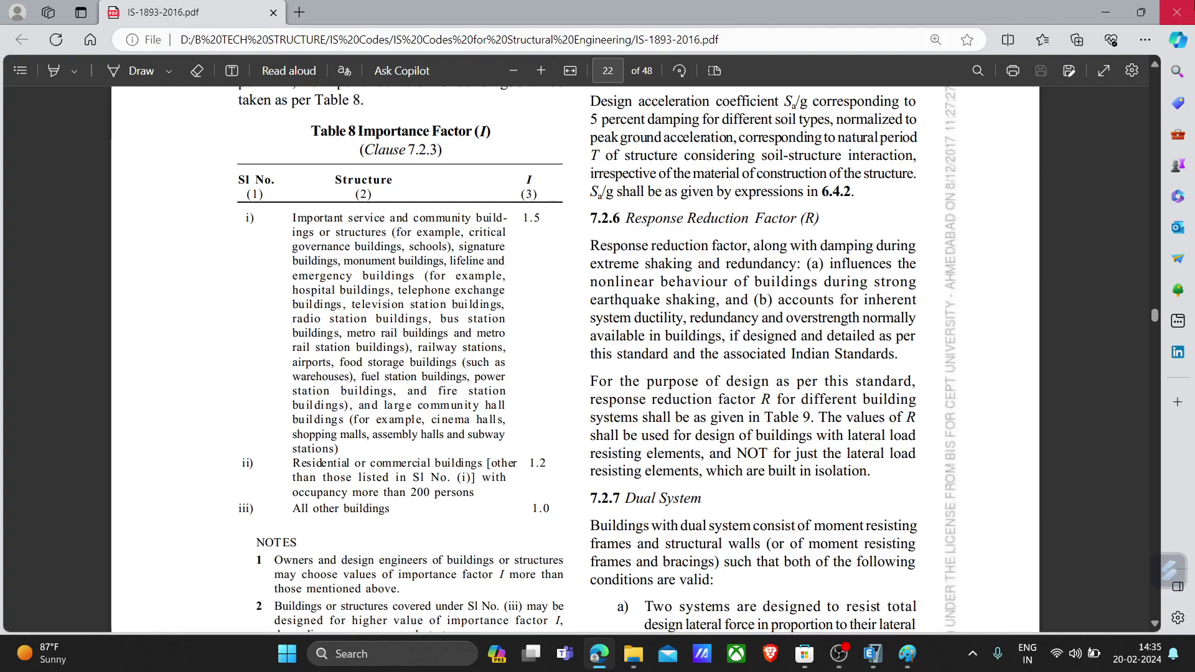
Return to ETABS, set the importance factor I to 1.2 for EQ X, and accept its seismic loading with the program-calculated time period
click(1105, 12)
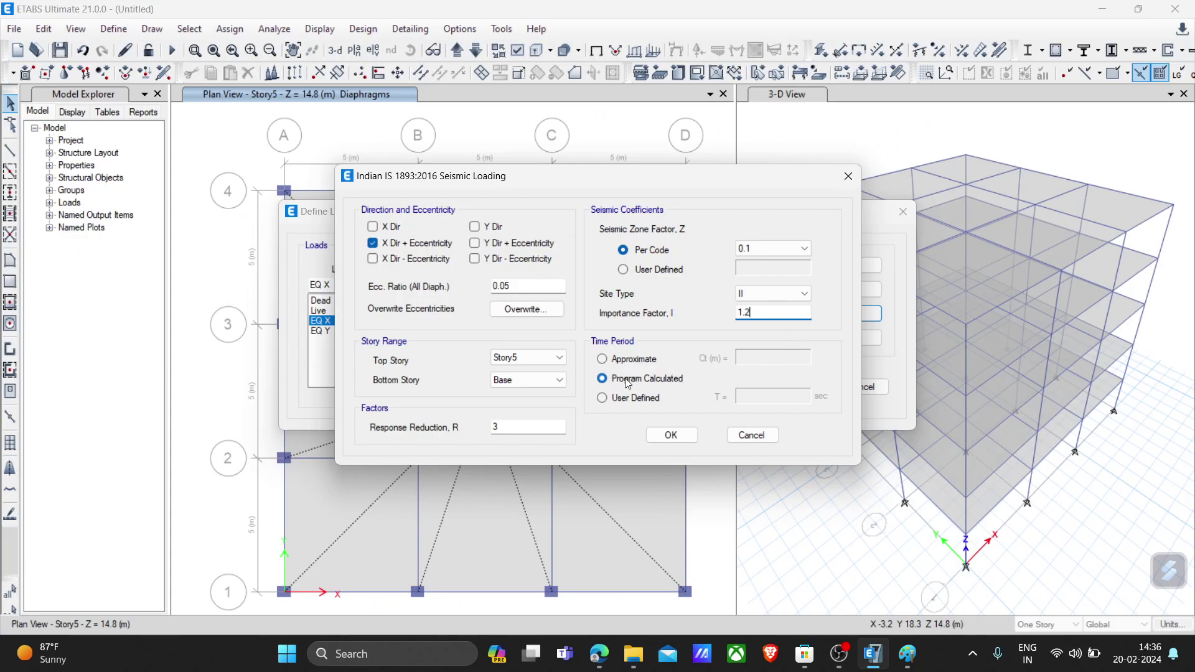
click(599, 654)
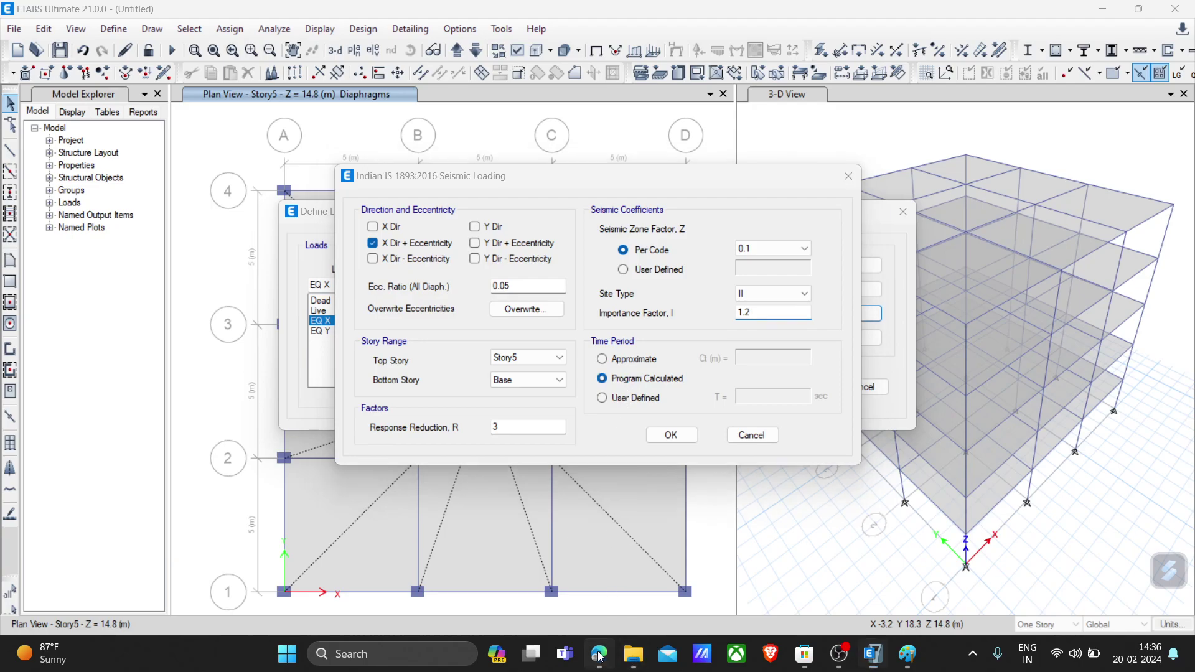
scroll(585, 462, up, 6)
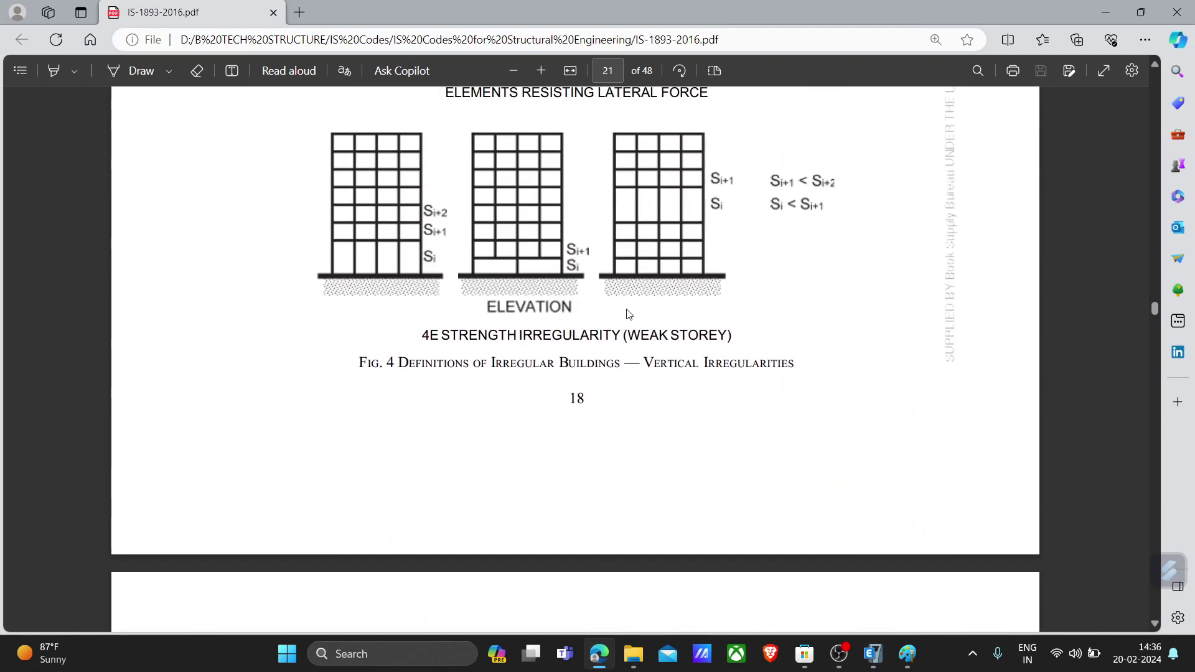
click(1106, 12)
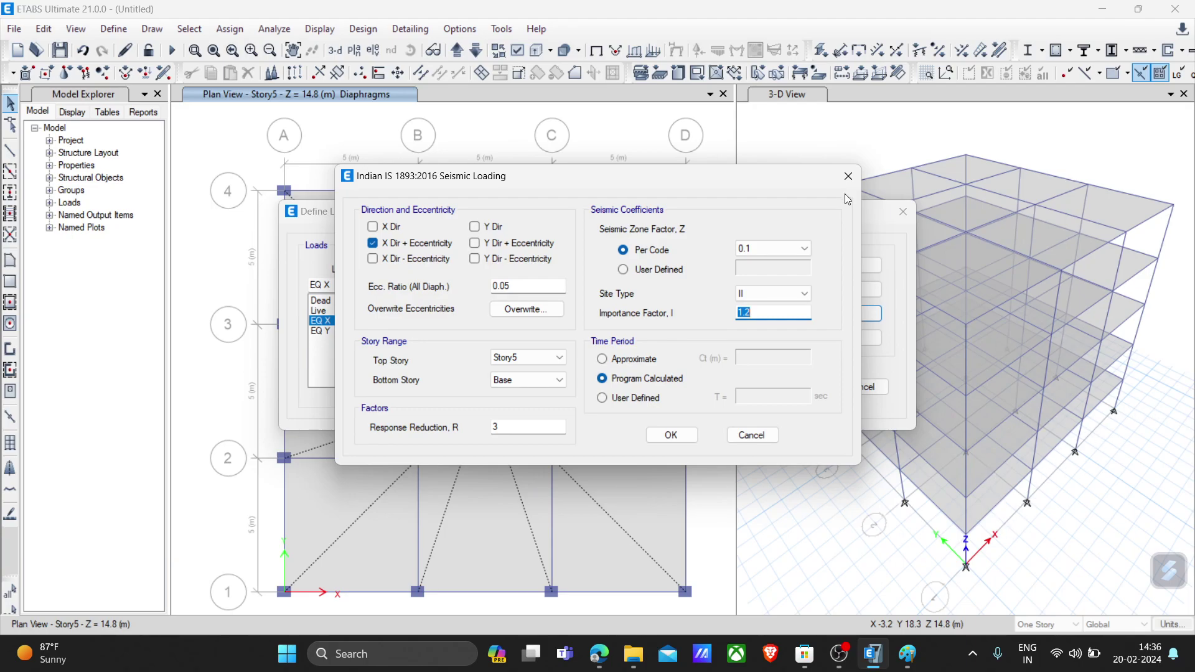
click(662, 435)
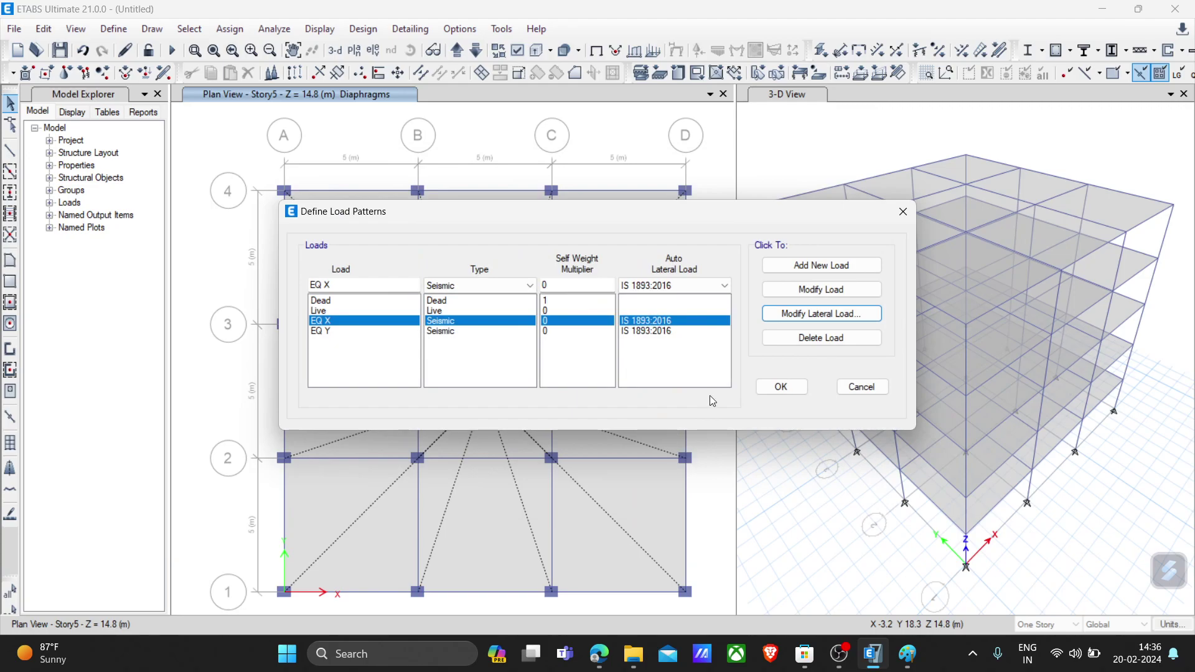
Modify the lateral load of EQ Y to include only the Y direction with positive eccentricity
click(341, 336)
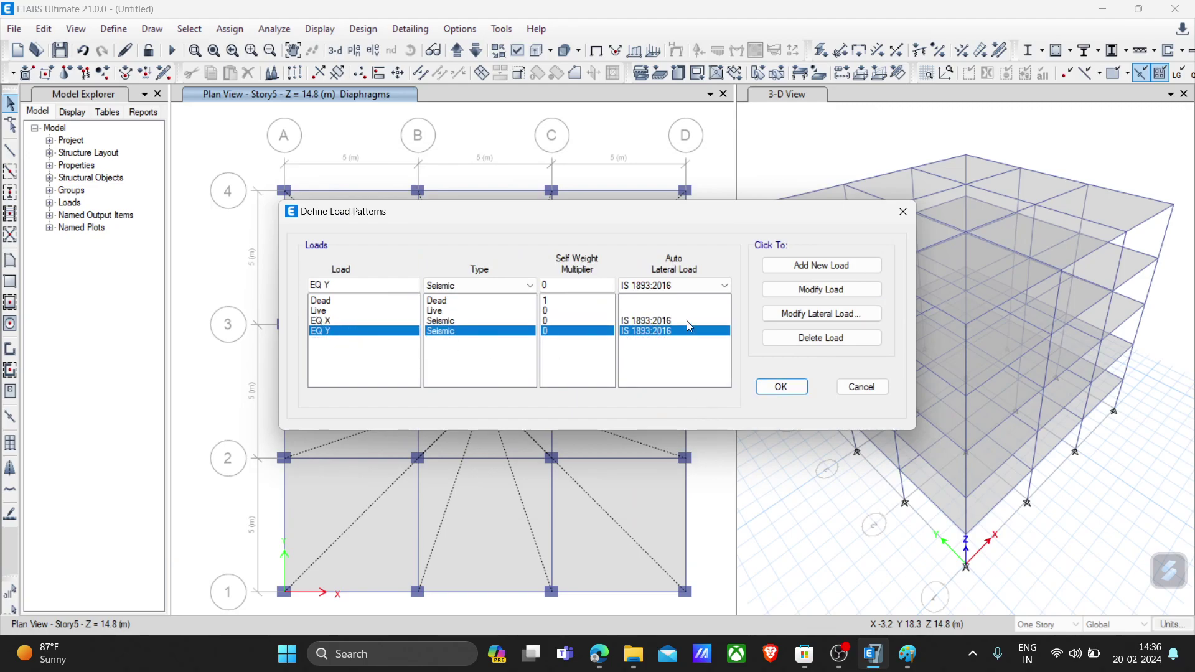
click(801, 314)
click(392, 227)
click(394, 243)
click(403, 259)
click(509, 258)
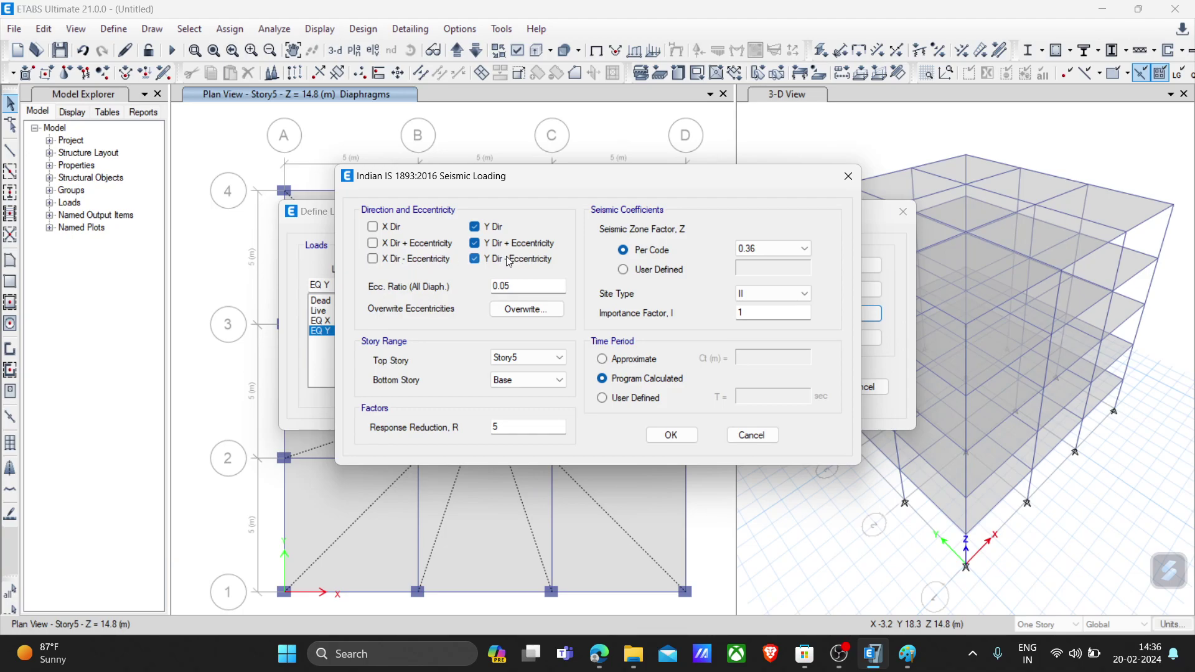
click(495, 228)
Set the response reduction factor R to 3 for EQ Y, update its seismic coefficients, and accept the load pattern definitions
drag(522, 427, 444, 427)
text(3)
click(803, 248)
click(760, 295)
click(763, 315)
click(671, 435)
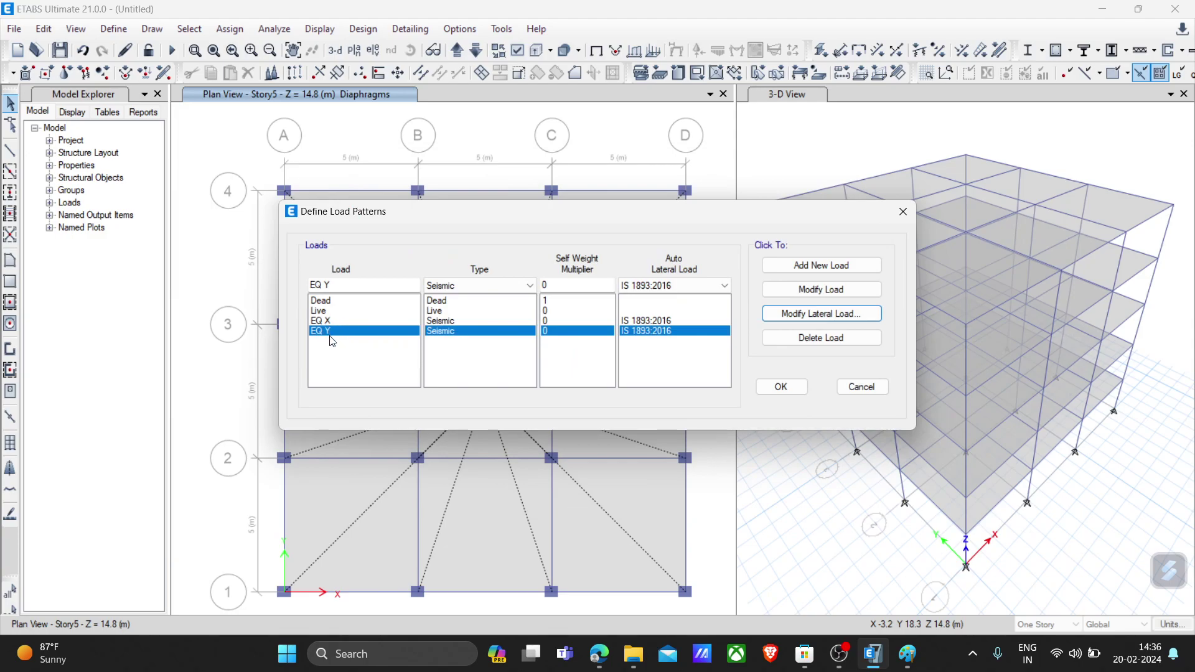
click(785, 389)
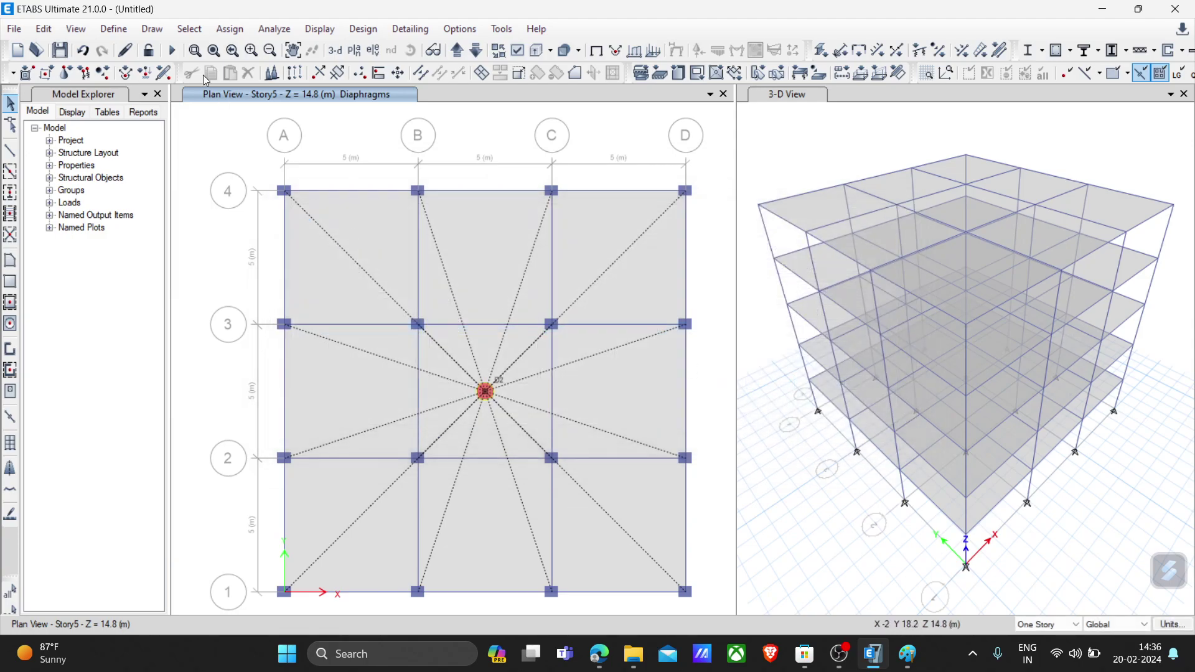
Review the EQ X load case's type, P-Delta settings, applied load pattern and scale factor, leaving the load cases unmodified
click(107, 30)
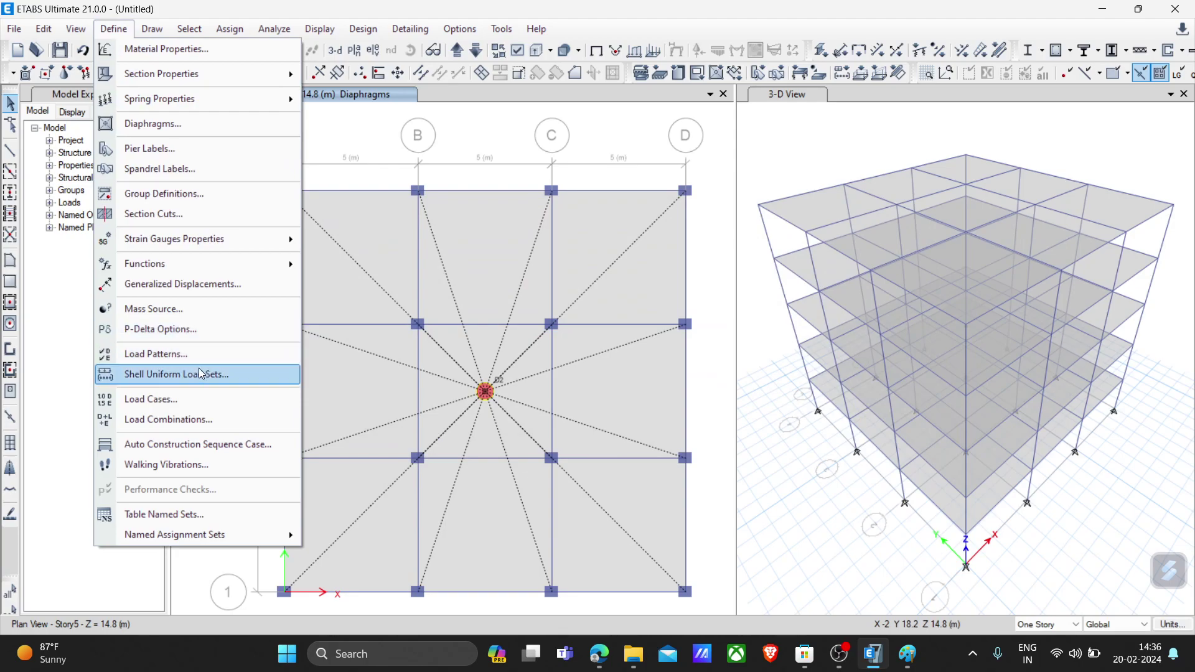
click(187, 408)
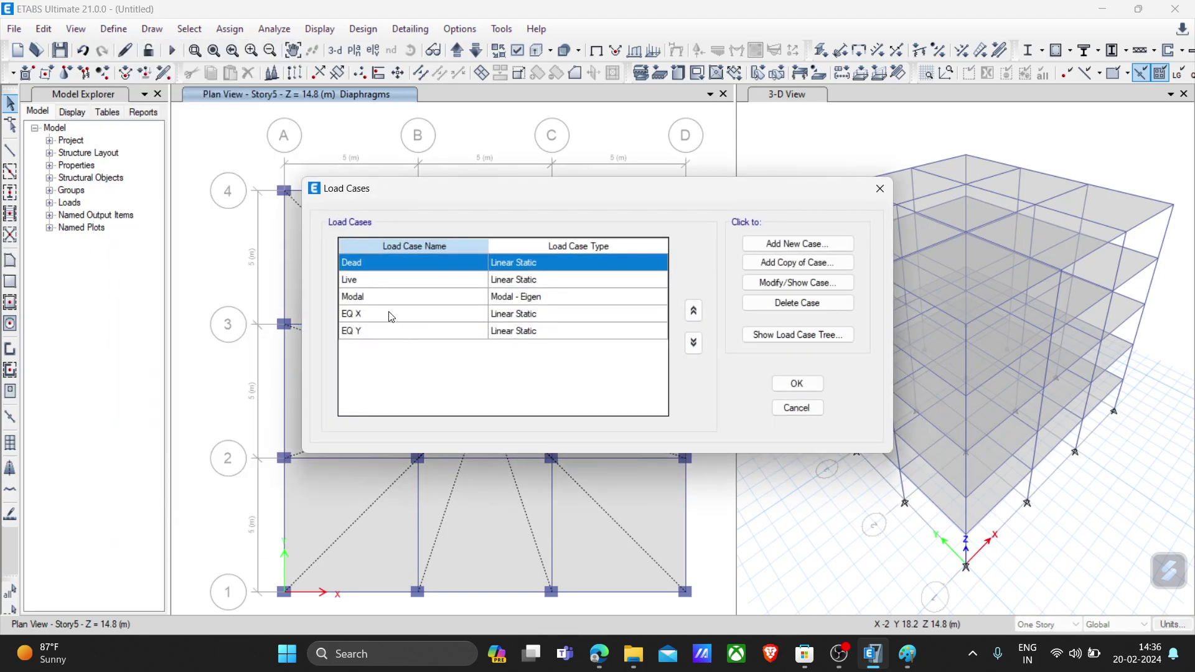
click(502, 316)
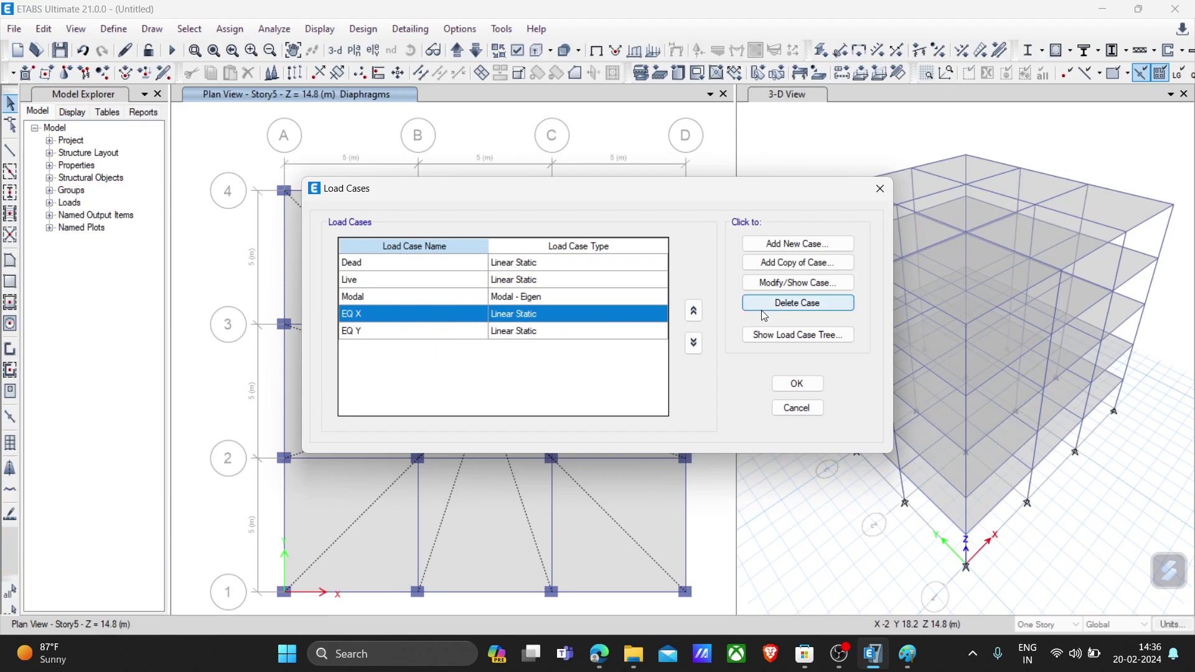
click(798, 288)
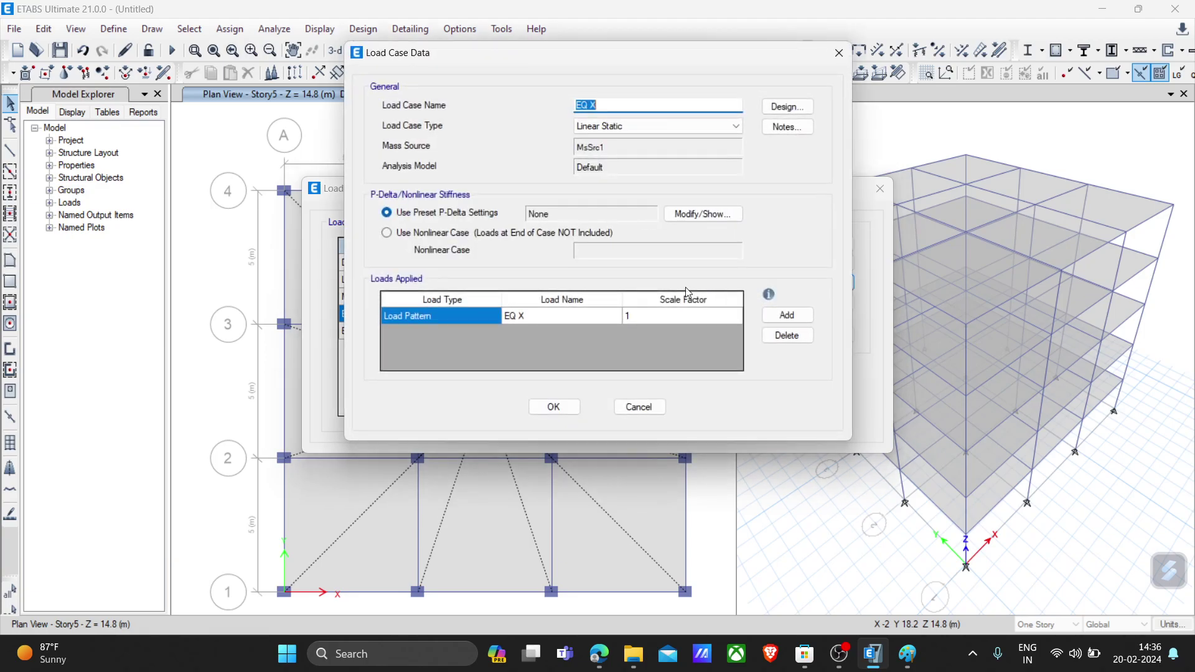
click(630, 127)
click(630, 127)
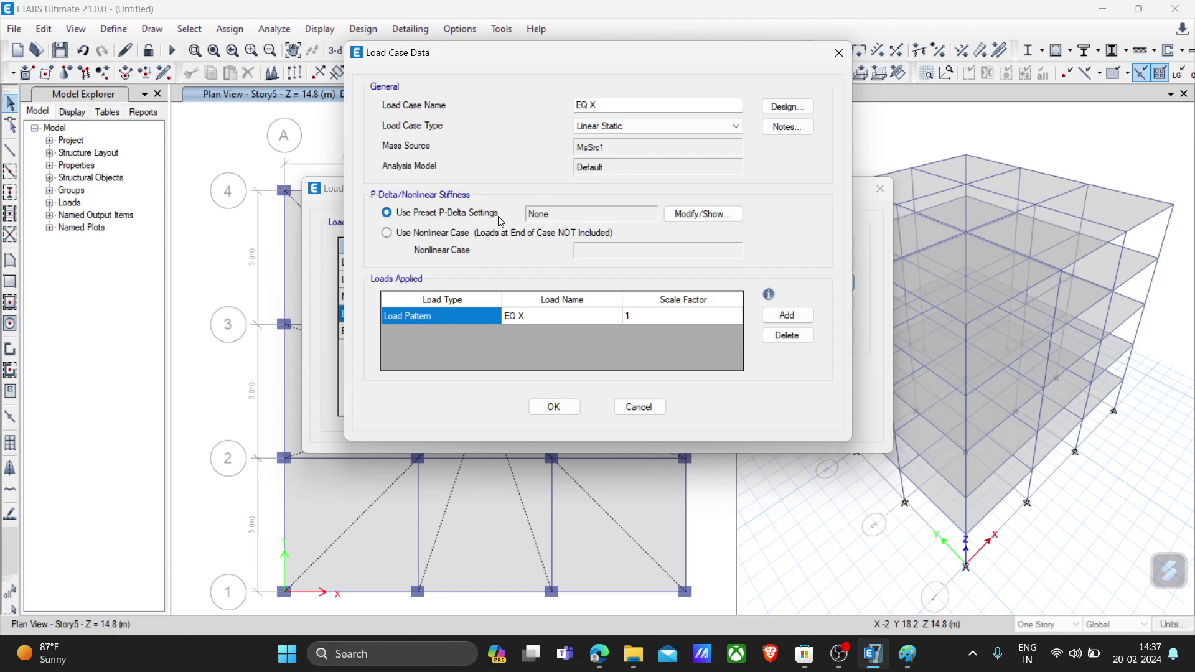
click(436, 318)
click(433, 318)
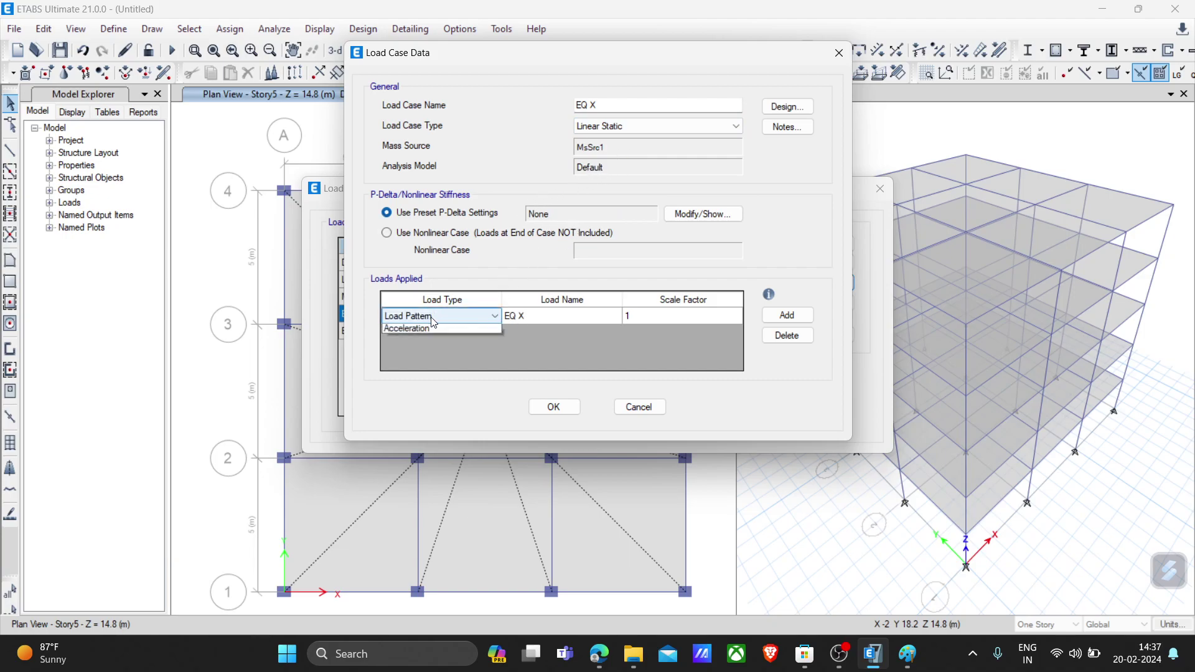
click(431, 317)
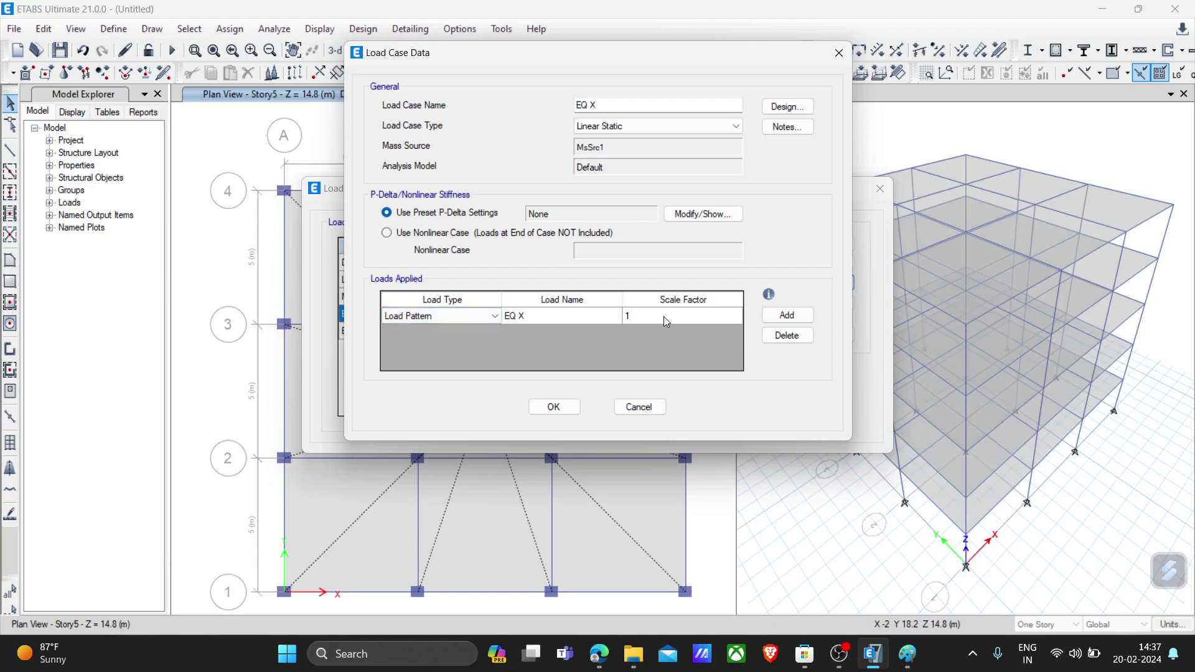
click(553, 406)
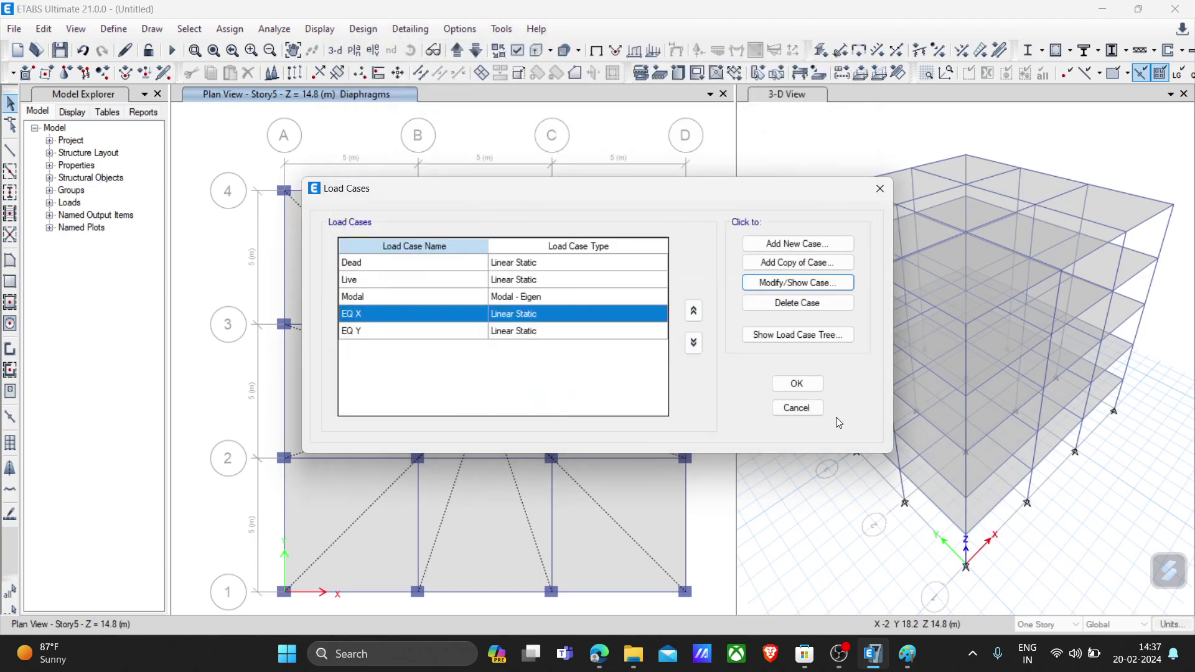
click(797, 408)
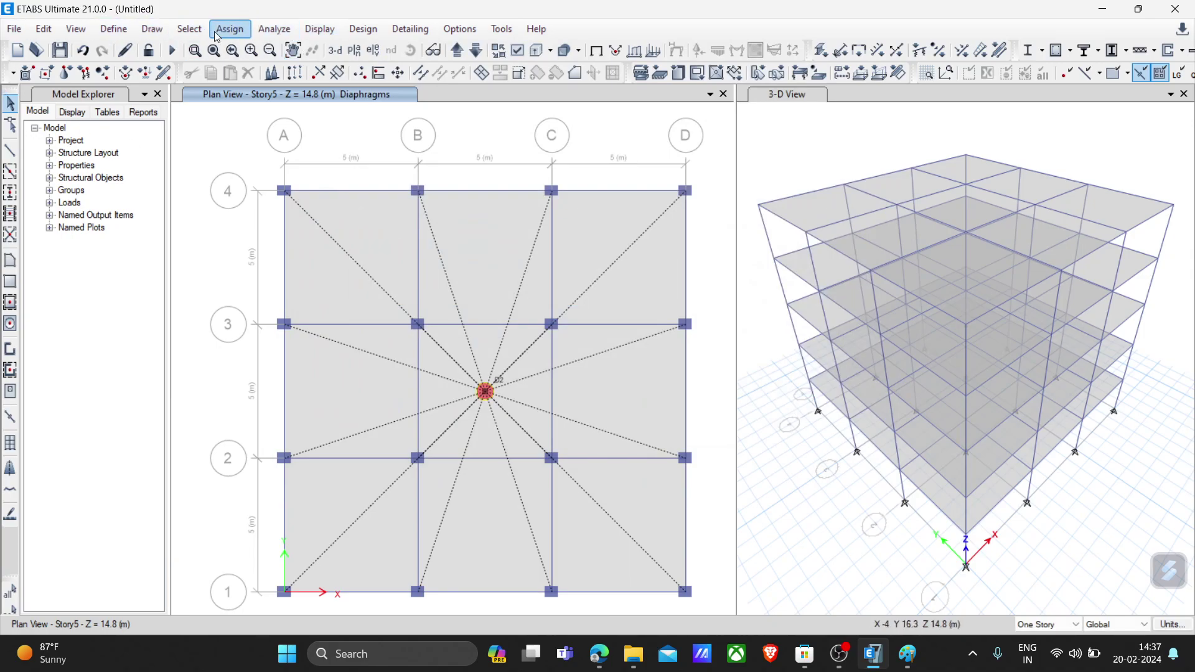
Show the Base level in the plan view
click(299, 32)
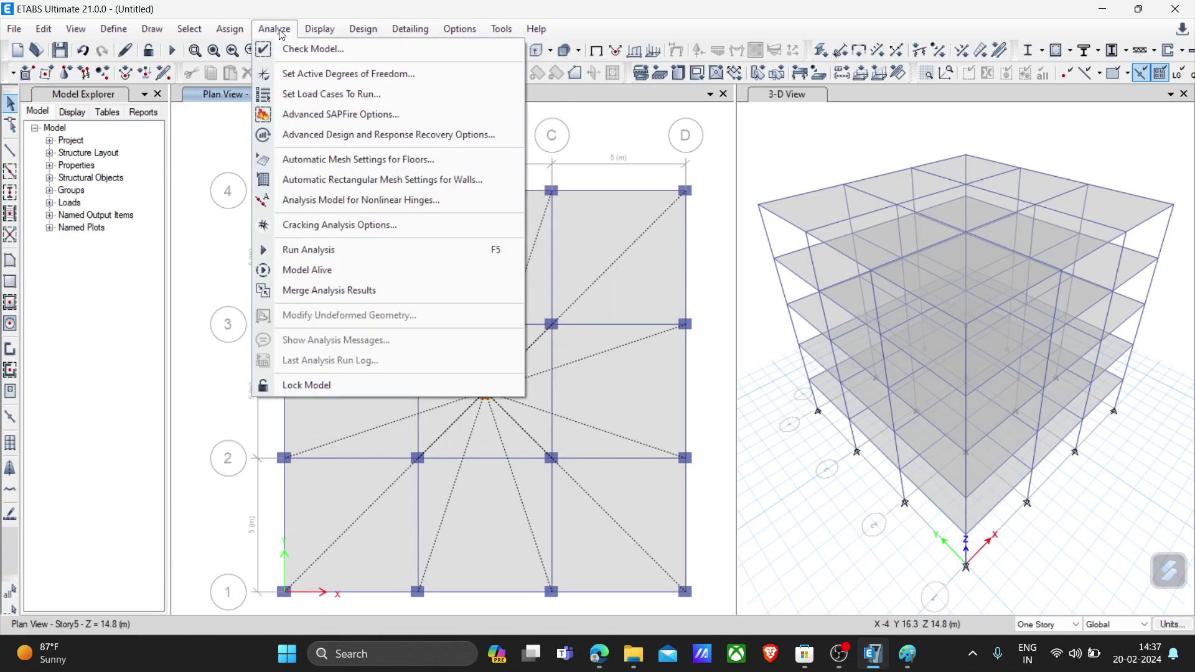
click(190, 191)
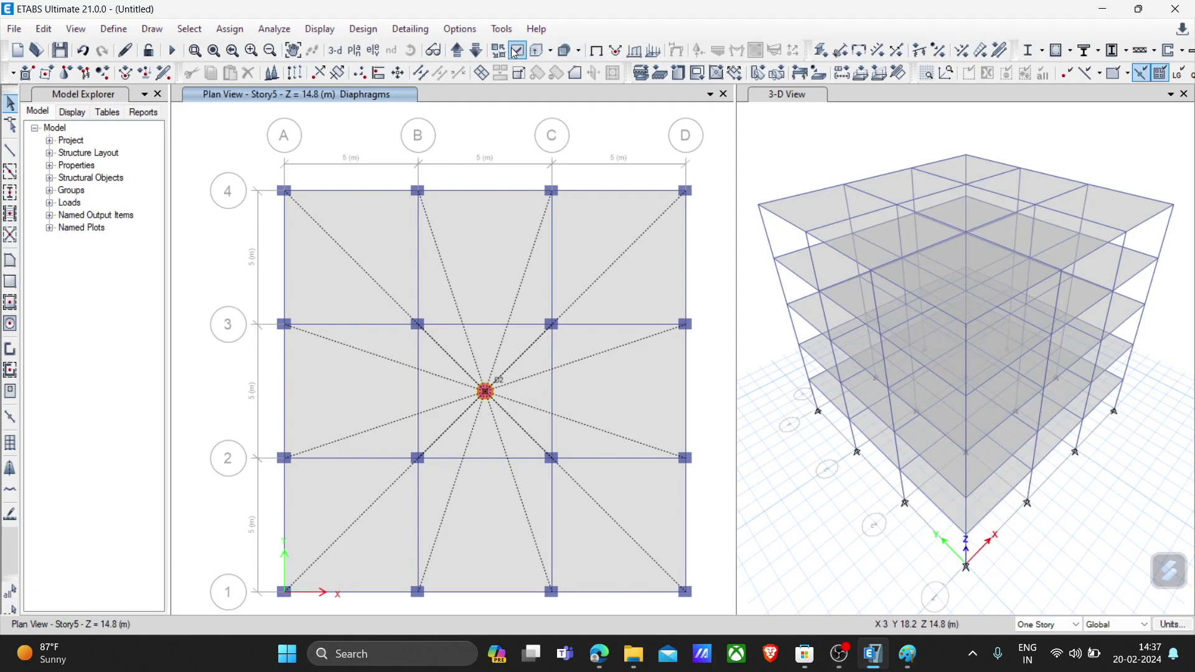
click(373, 51)
click(516, 330)
click(536, 513)
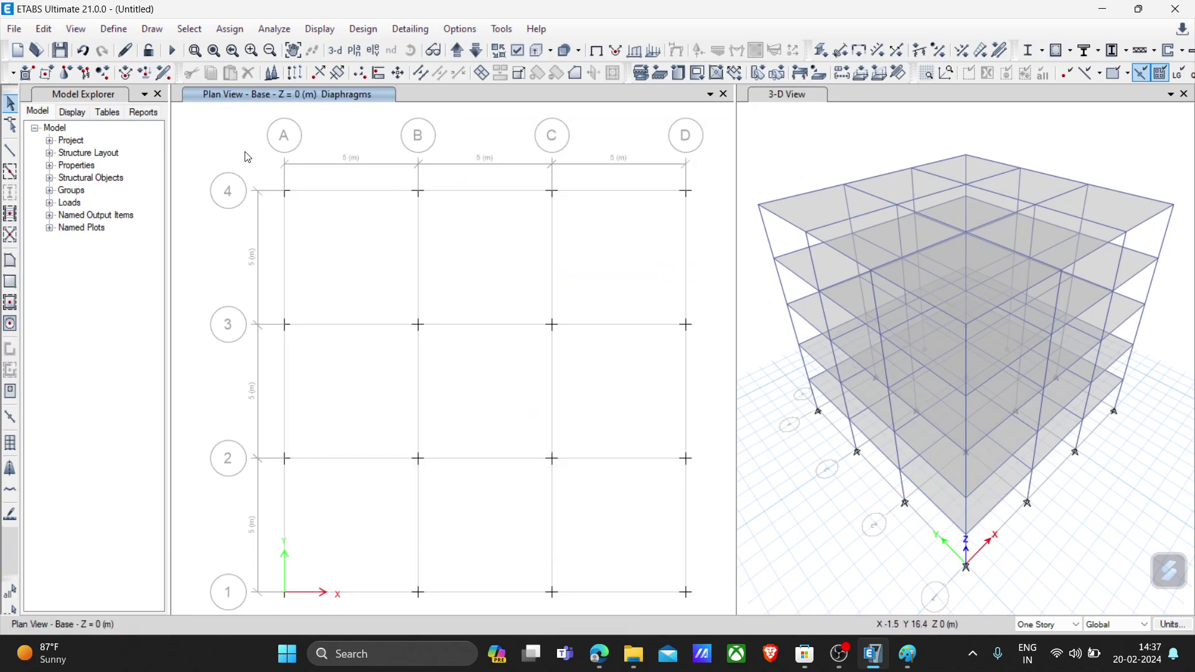
Select all joints at the Base level and assign them fixed restraints in all translations and rotations
drag(245, 157, 714, 602)
click(200, 33)
click(212, 33)
click(213, 33)
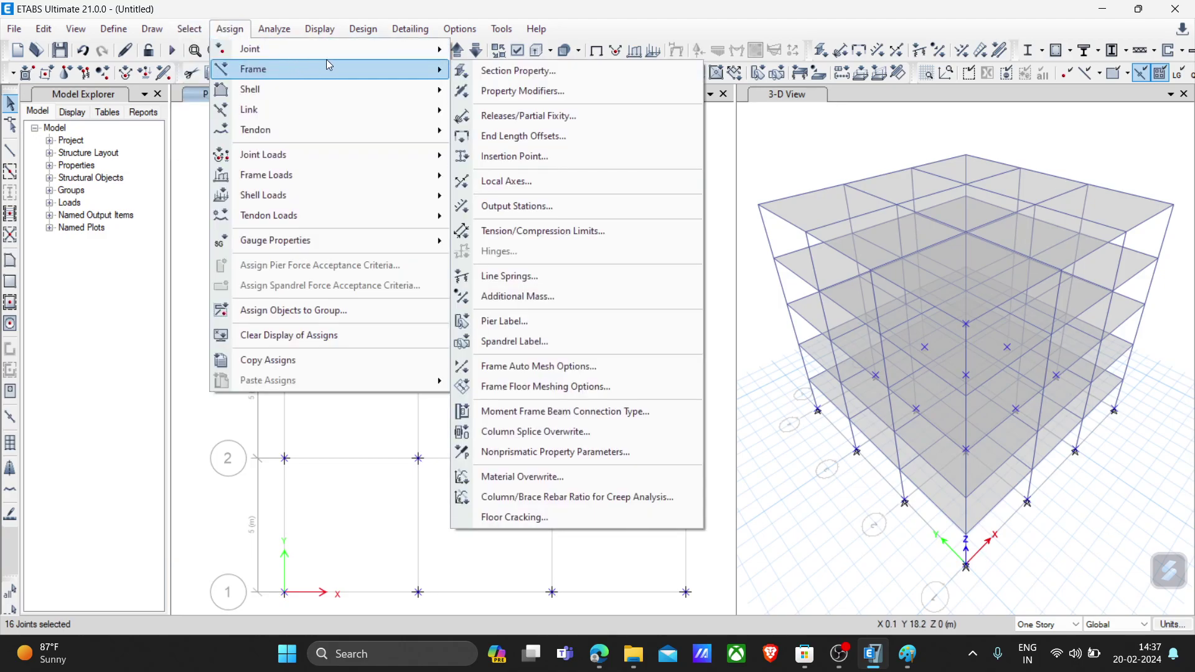
mouse_move(346, 51)
click(504, 50)
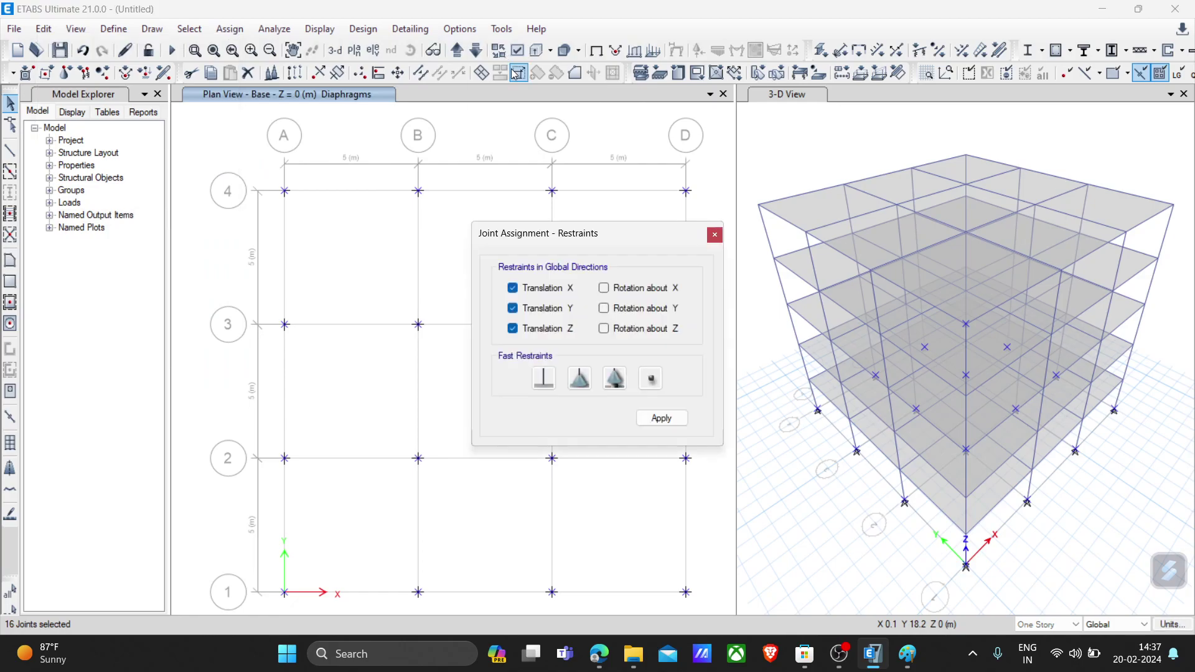
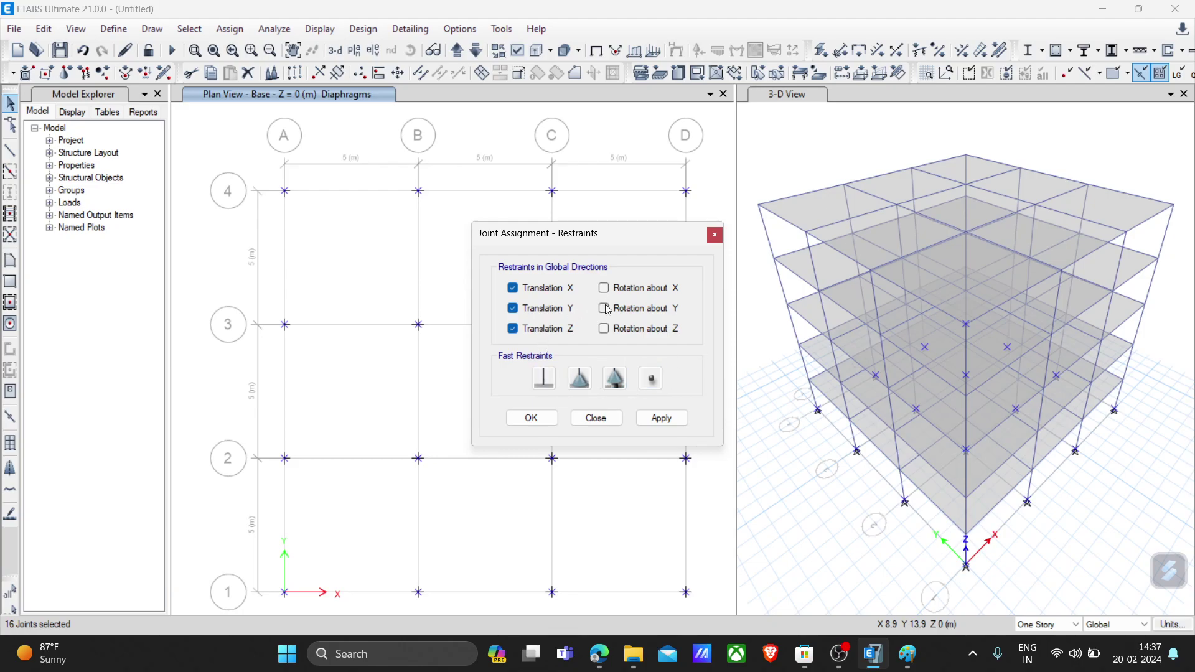
click(543, 377)
click(655, 419)
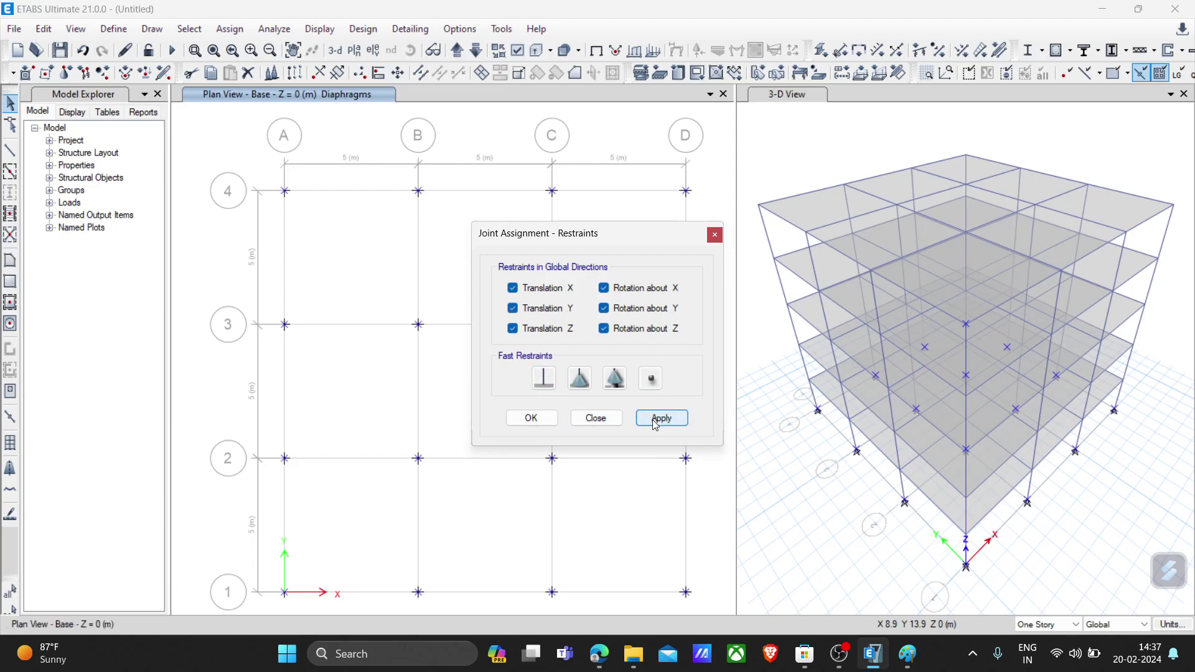
click(530, 418)
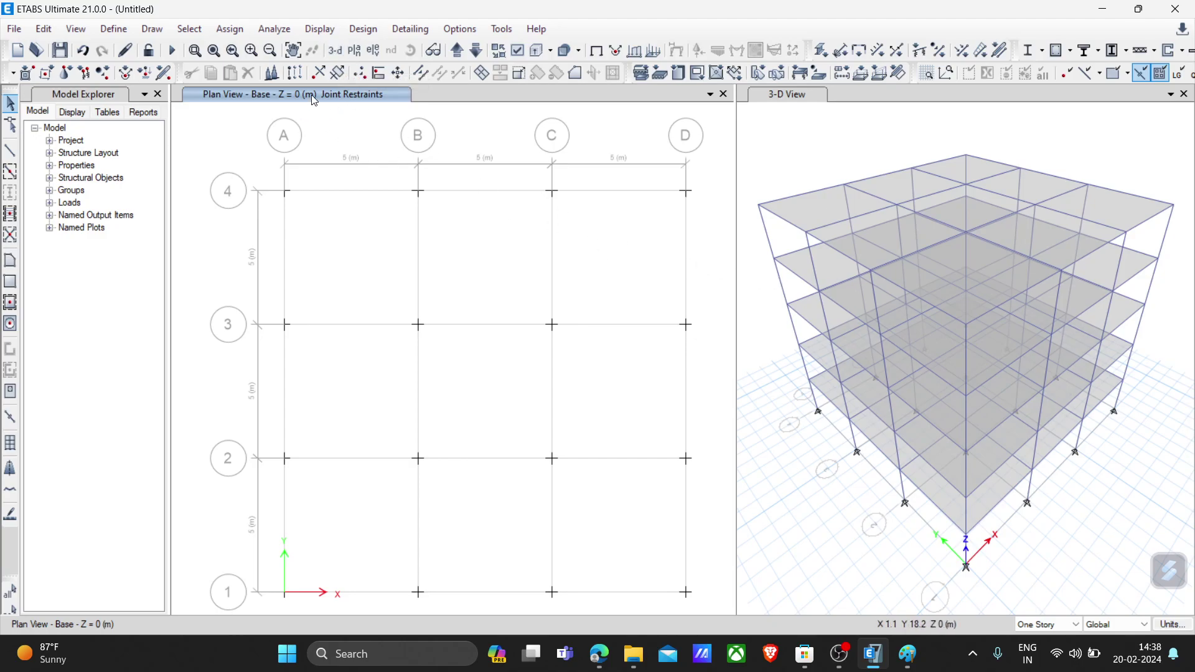
Set the active view to the Story5 plan
click(335, 49)
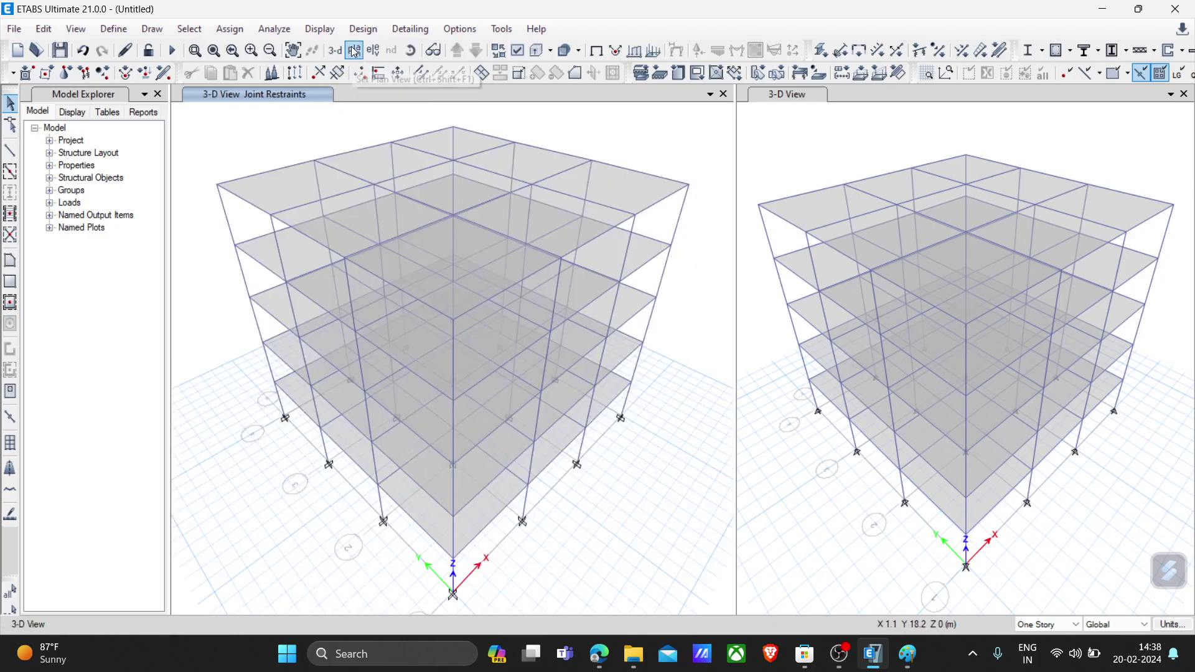
click(361, 54)
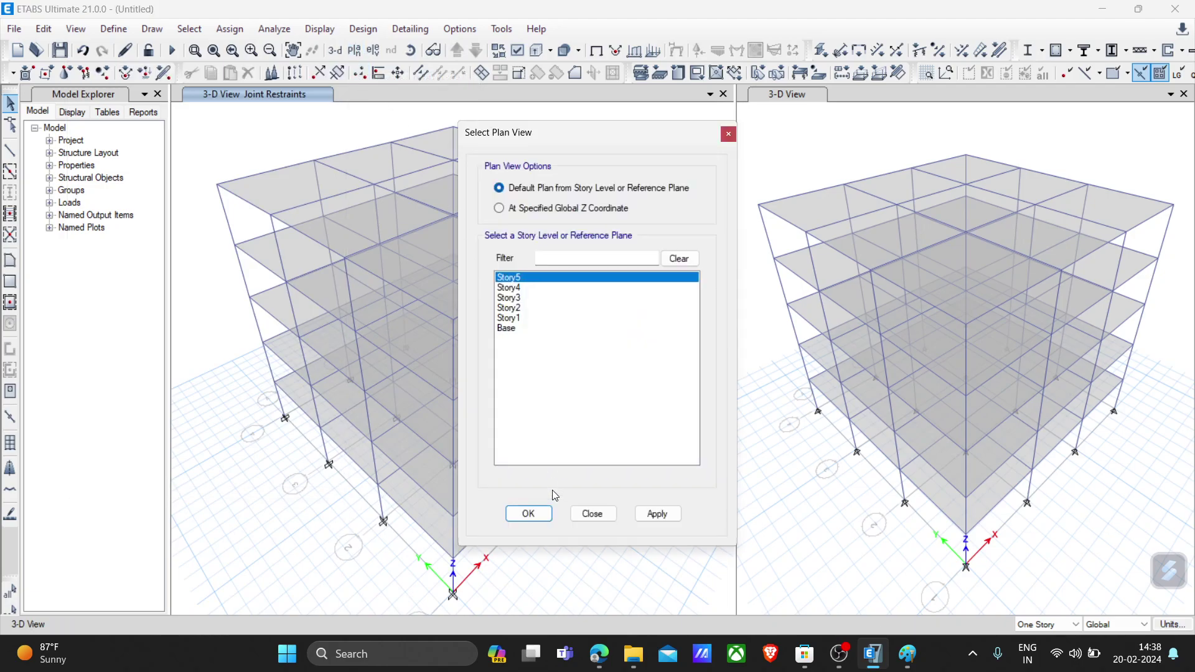
click(529, 514)
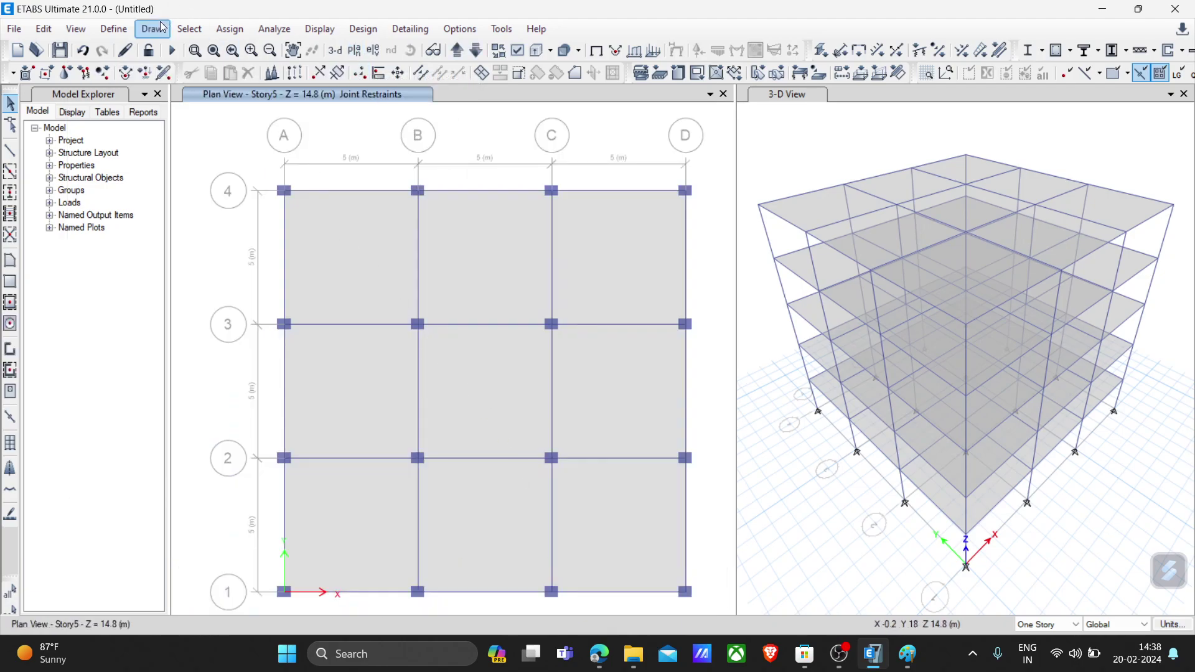
Select all floors by object type and assign them the Default floor auto mesh option
click(189, 30)
mouse_move(210, 49)
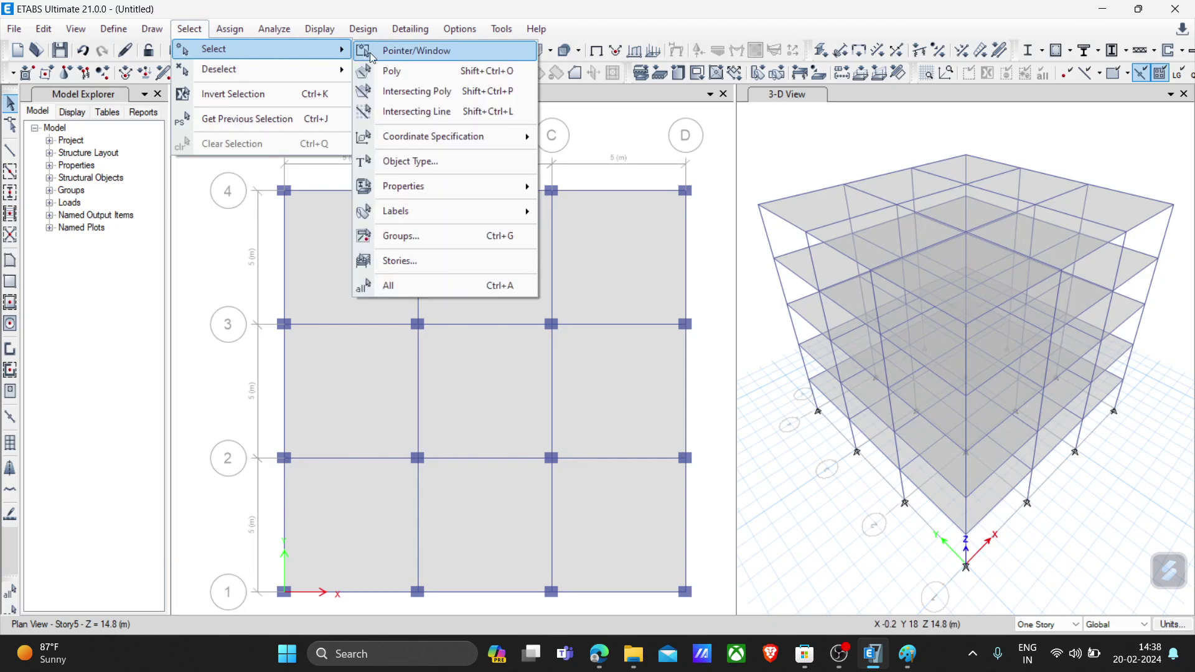
click(411, 161)
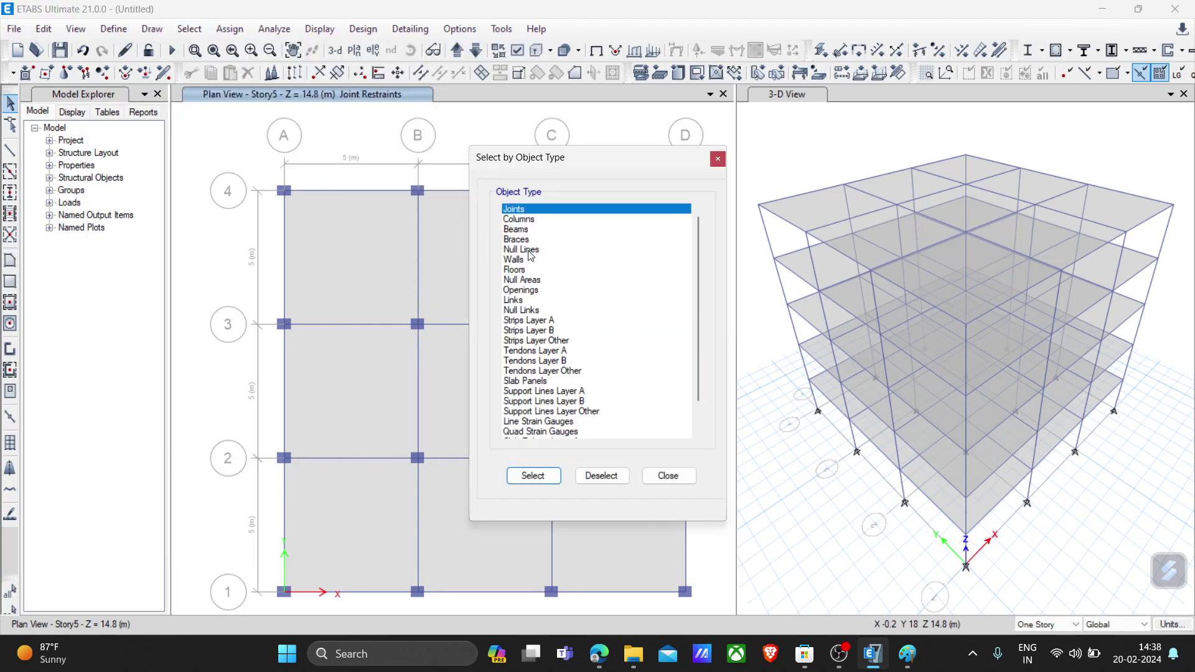
click(524, 280)
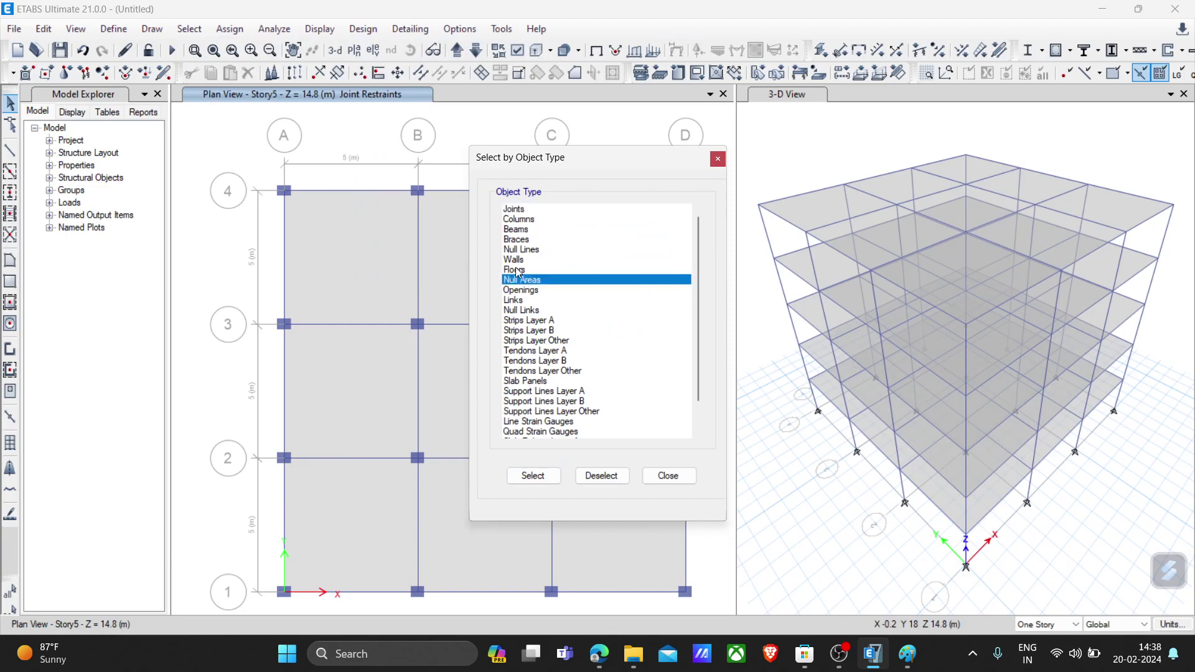
click(520, 271)
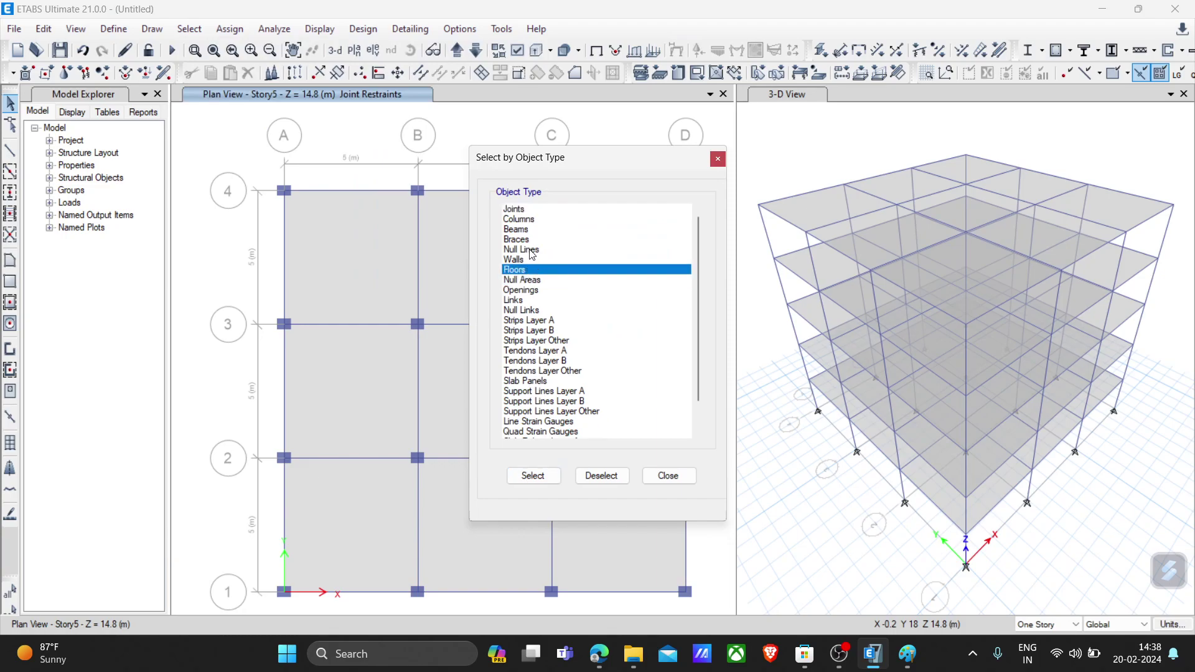
click(529, 475)
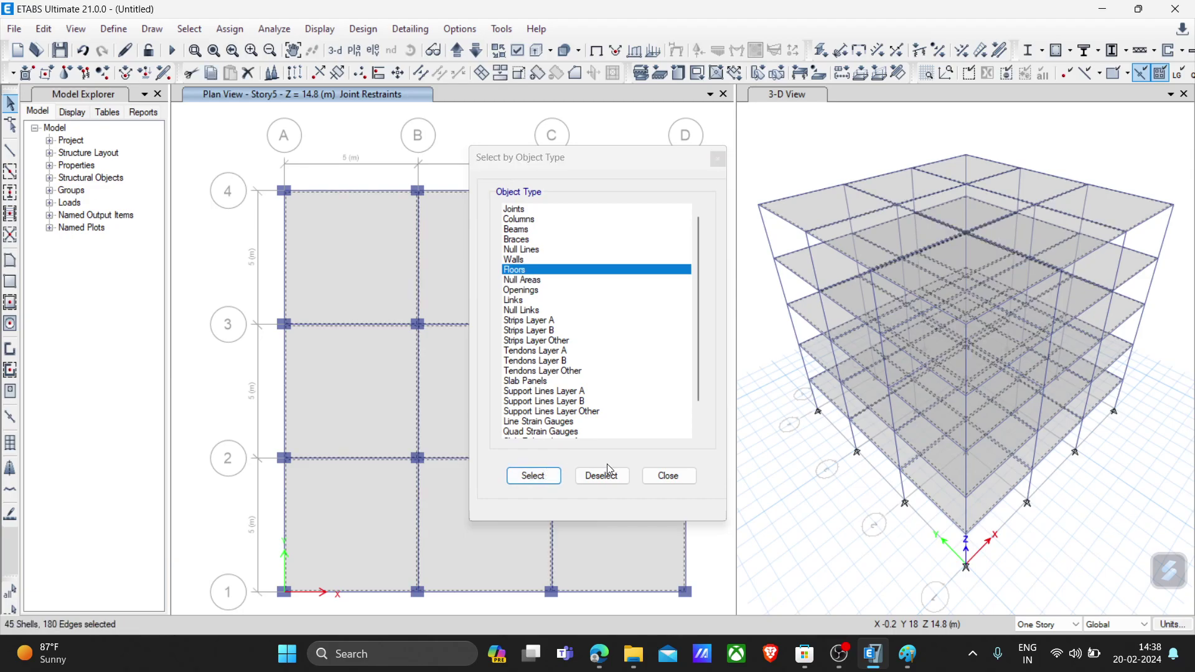
click(658, 480)
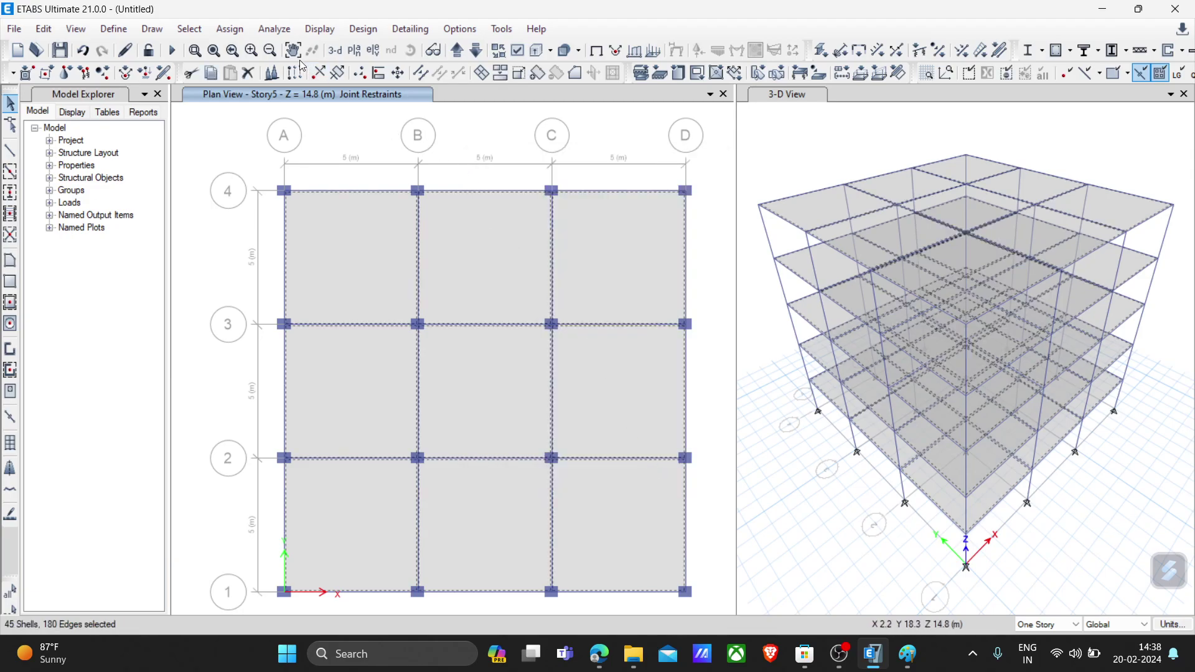
click(268, 30)
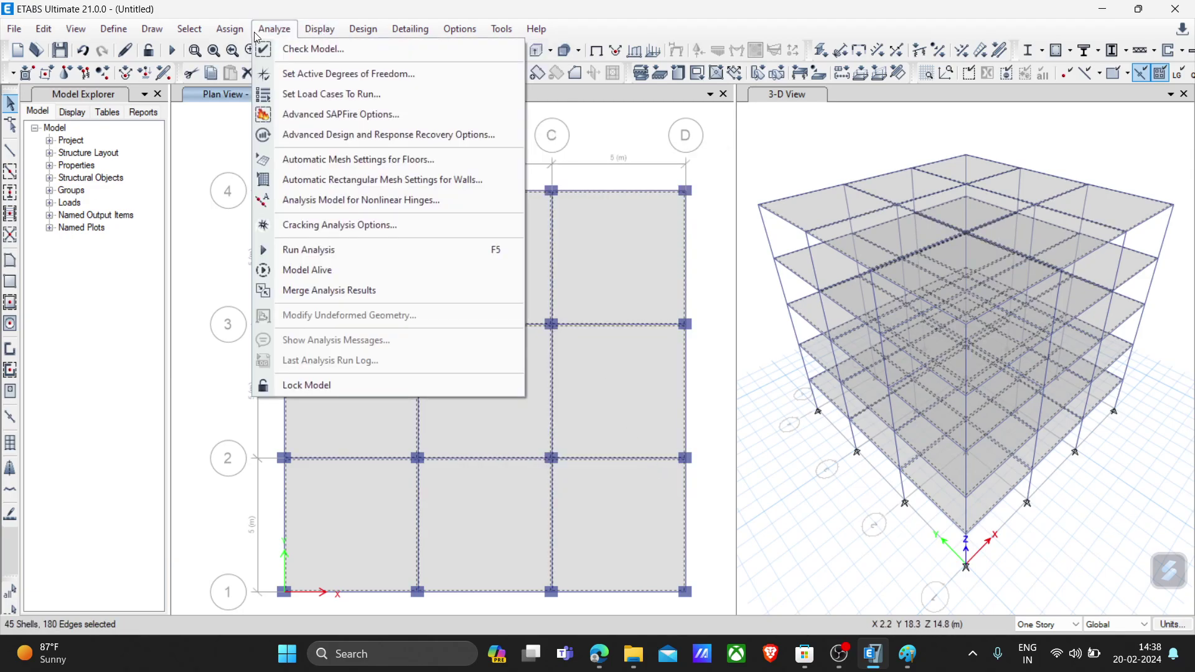
mouse_move(233, 34)
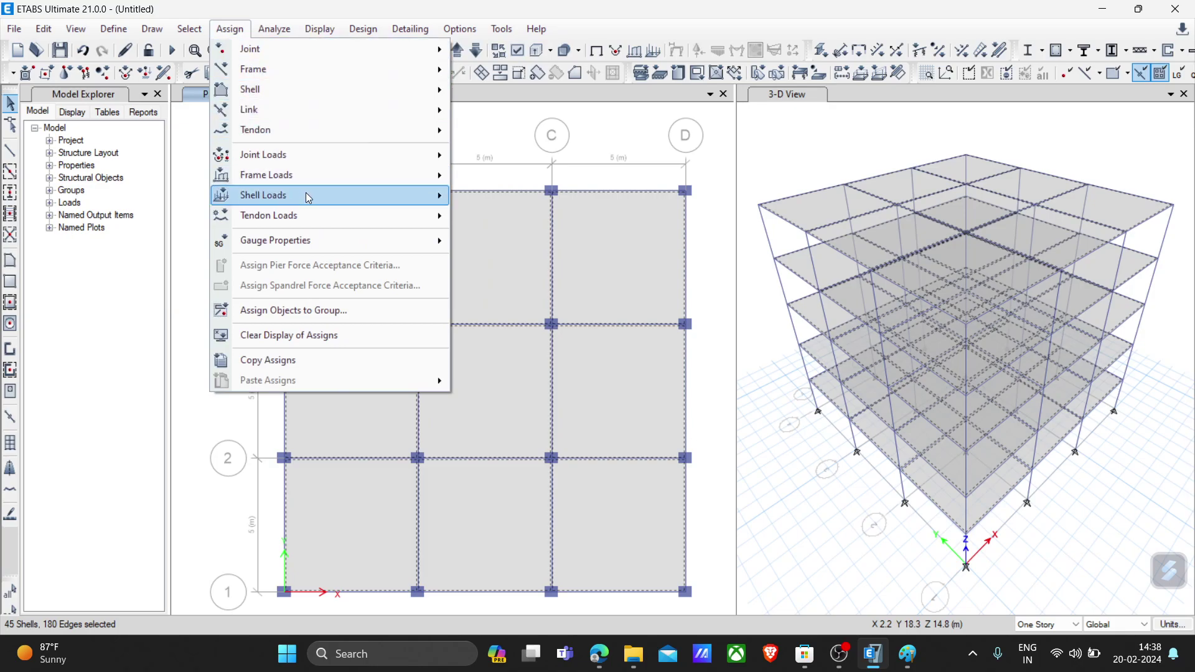
mouse_move(310, 176)
mouse_move(320, 196)
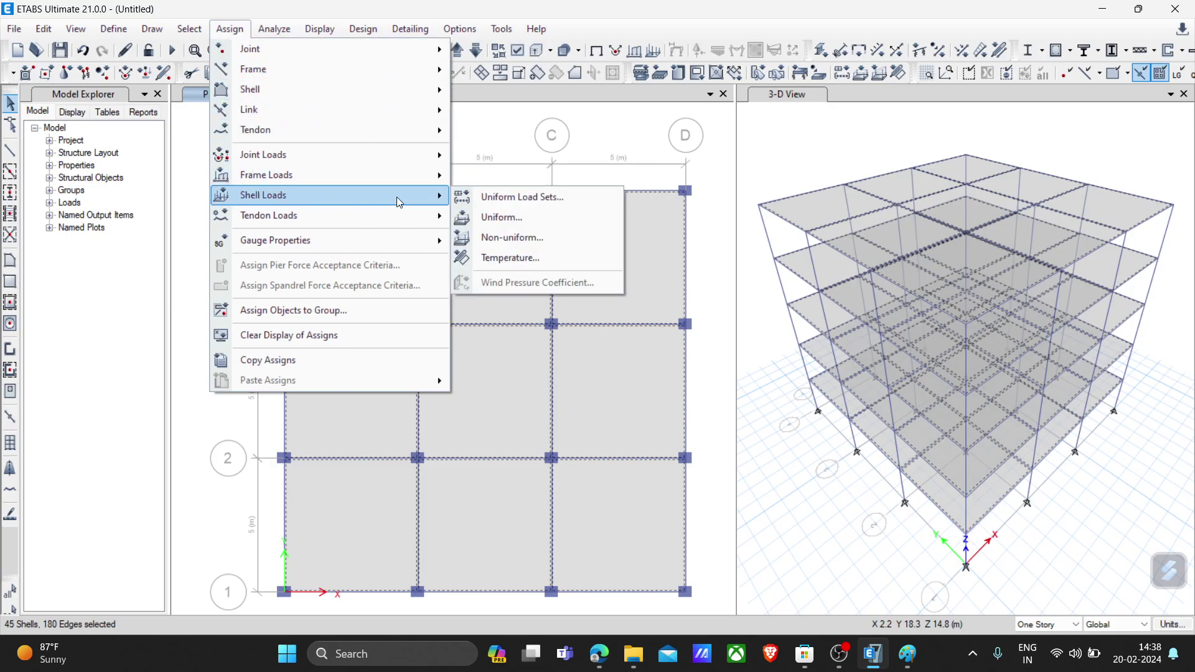
mouse_move(413, 90)
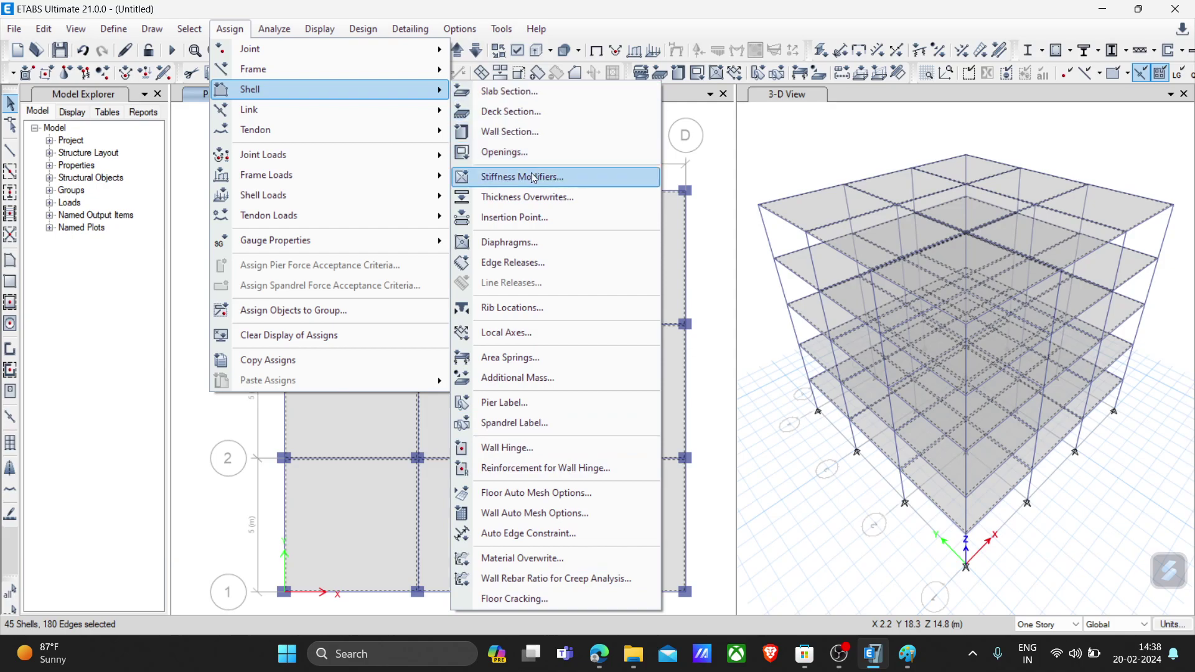
click(552, 496)
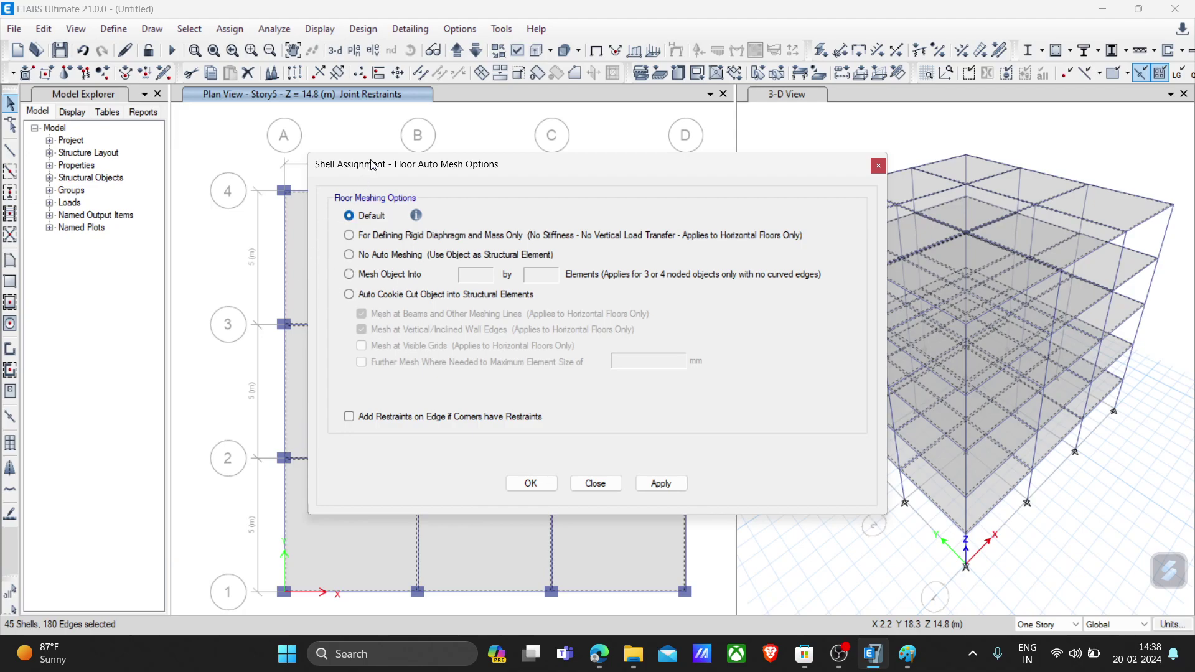
drag(378, 170, 423, 137)
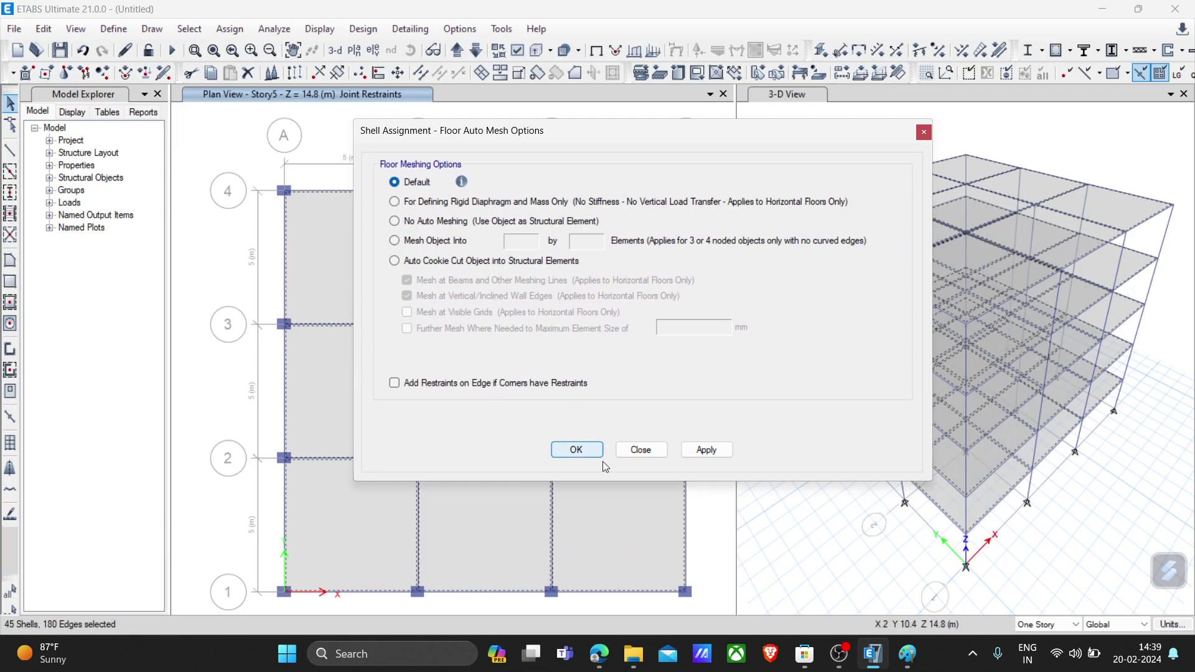
click(715, 449)
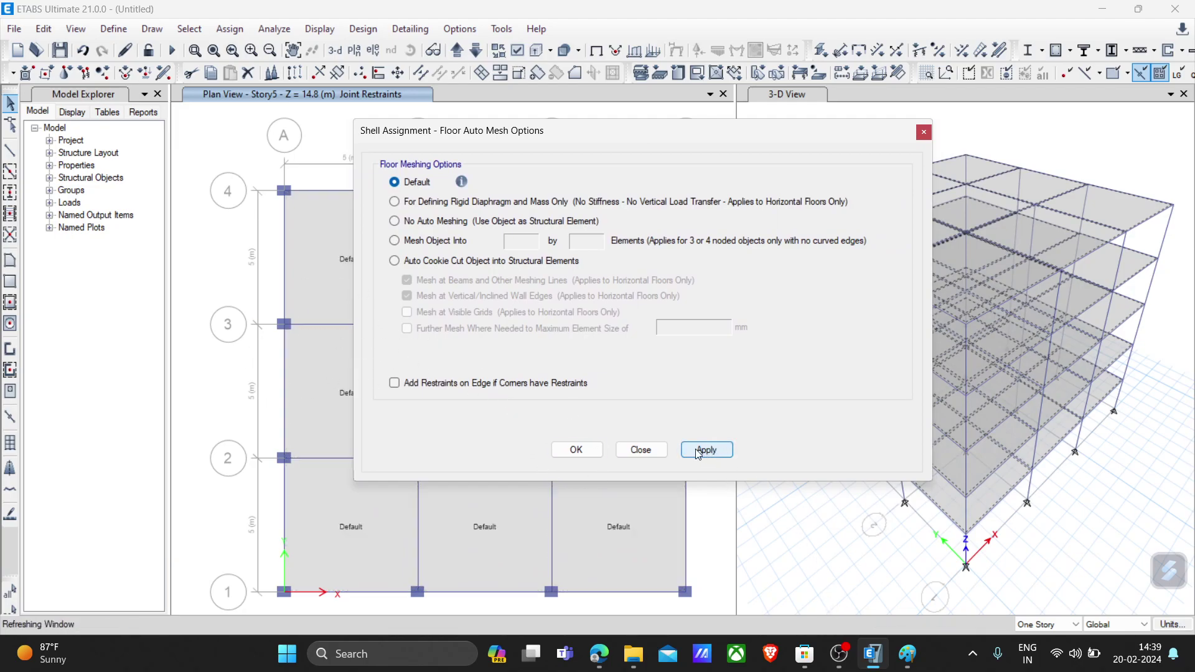
click(566, 449)
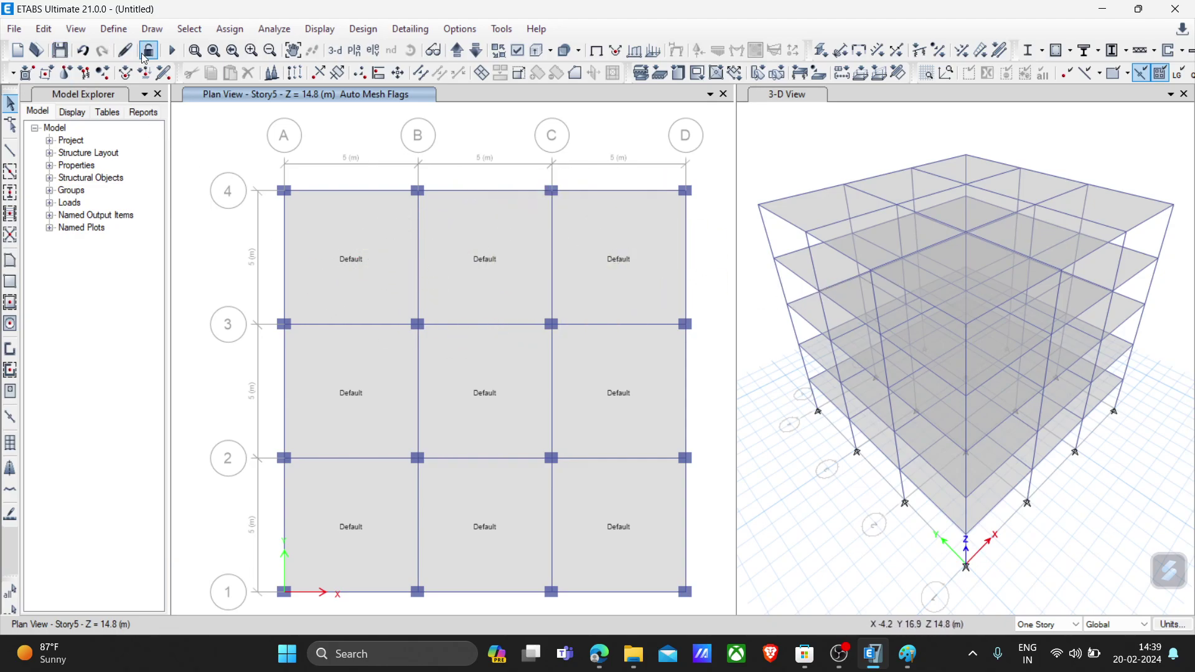
Run the analysis and save the model file as 123 in the JW Plan 2 folder
click(176, 53)
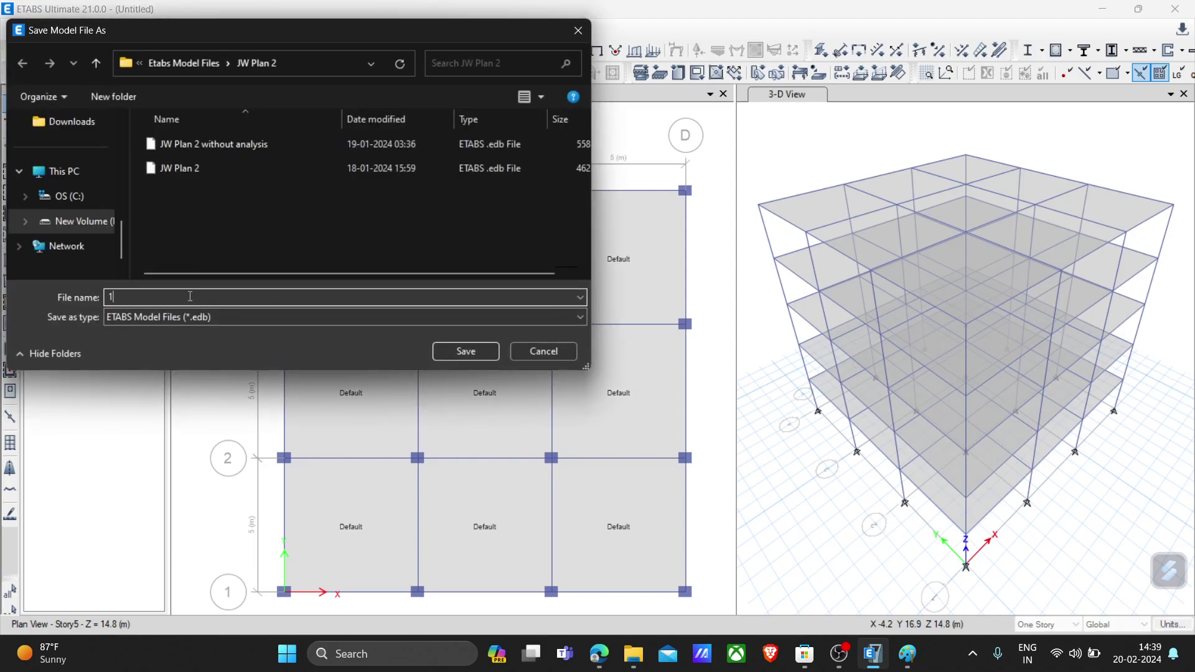
click(475, 351)
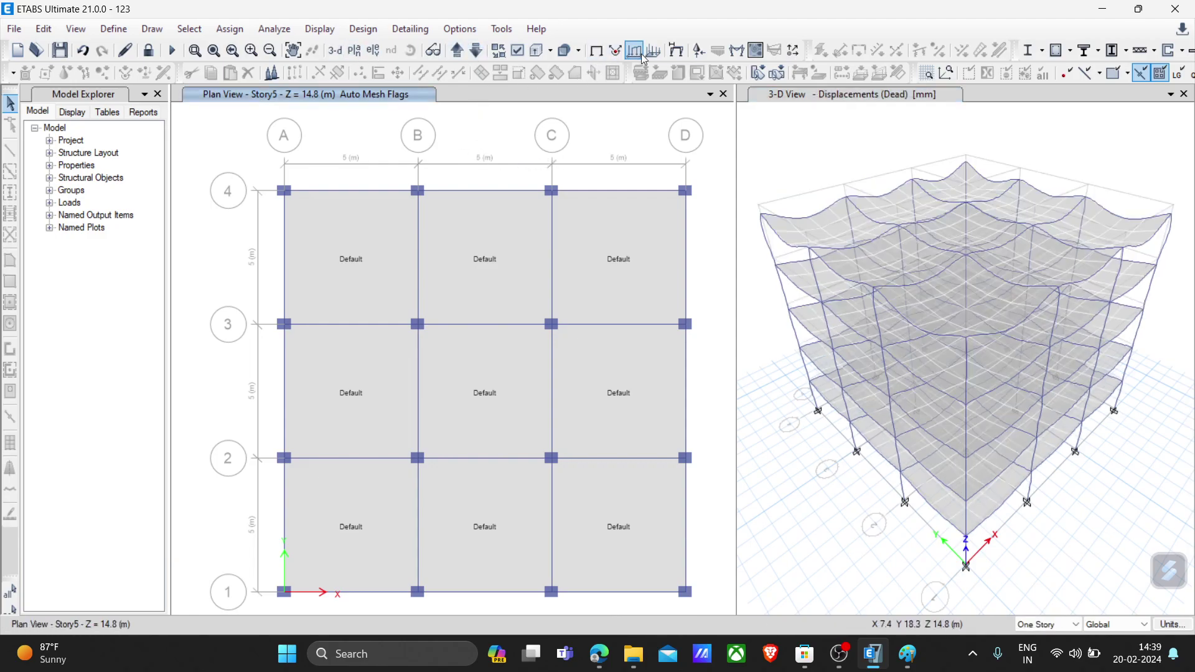
Display the filled Moment 3-3 diagram of the frames for load case EQ X on the Story5 plan
click(737, 51)
click(521, 197)
click(487, 234)
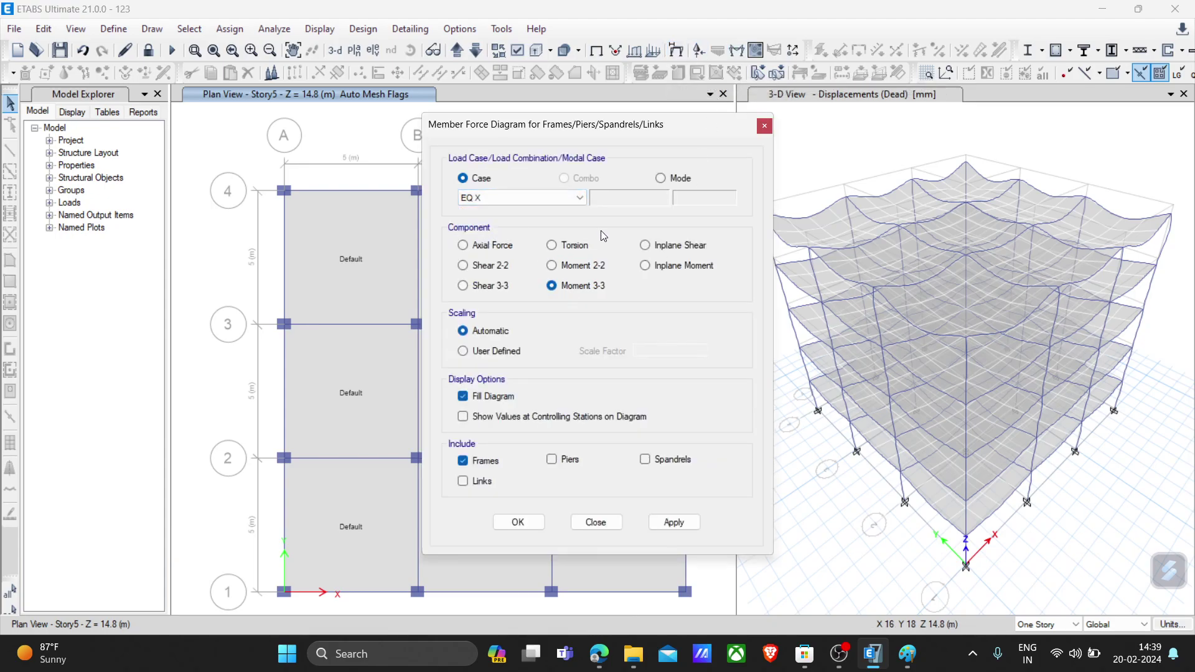
click(683, 531)
click(518, 522)
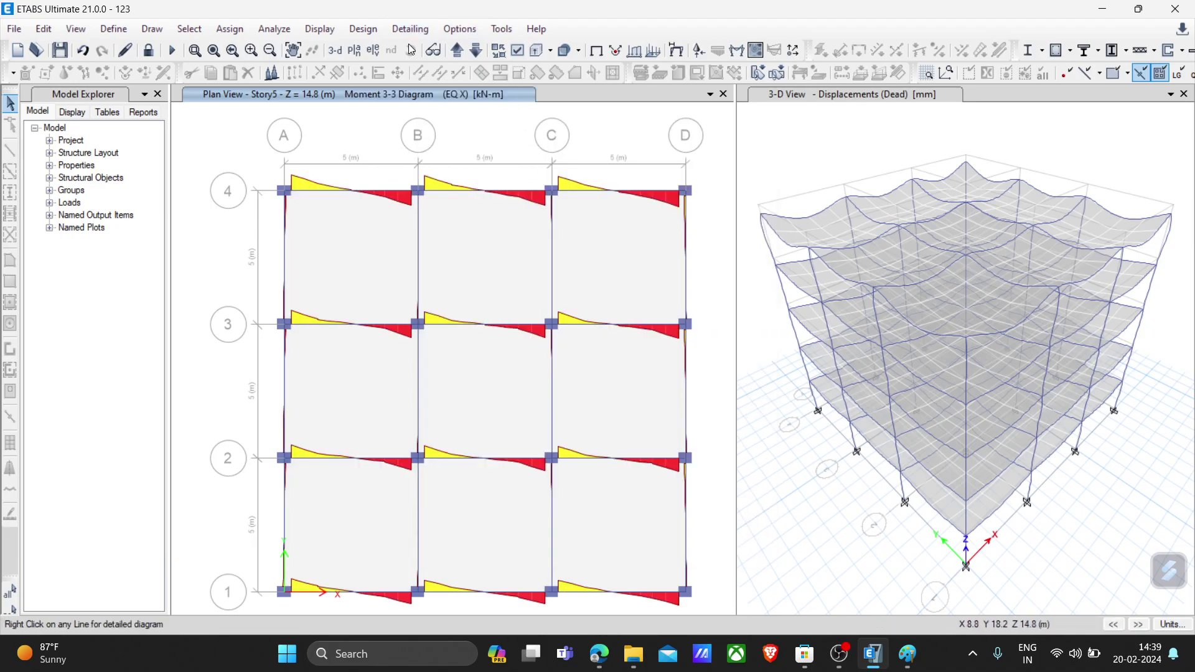
click(374, 51)
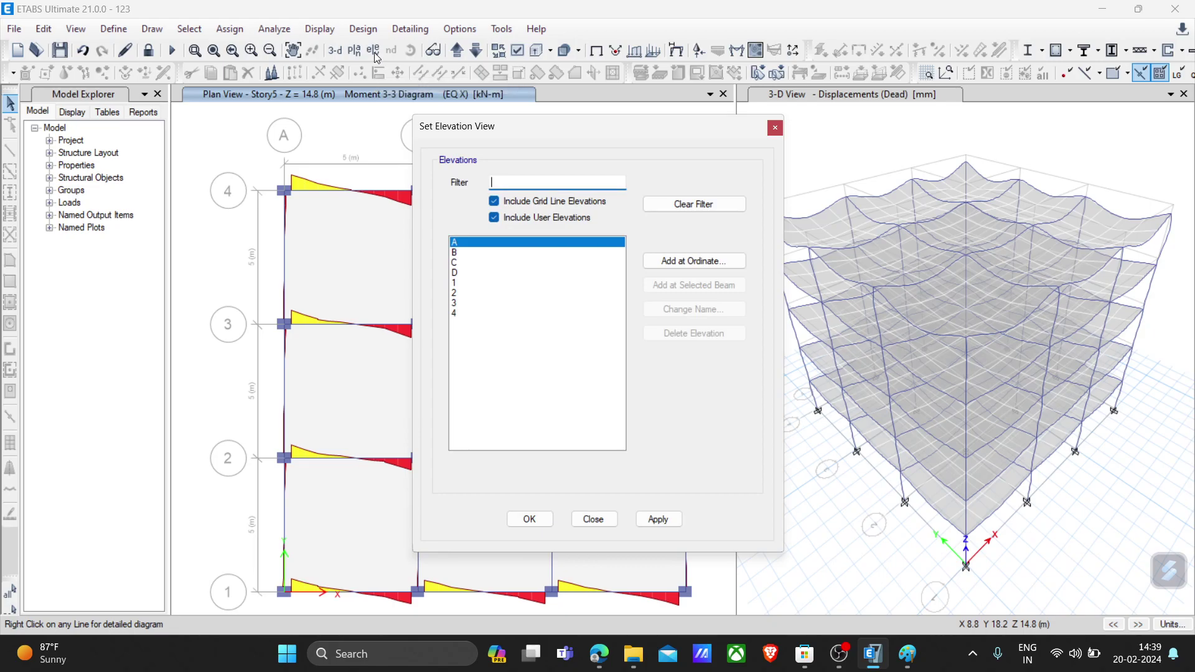
click(457, 98)
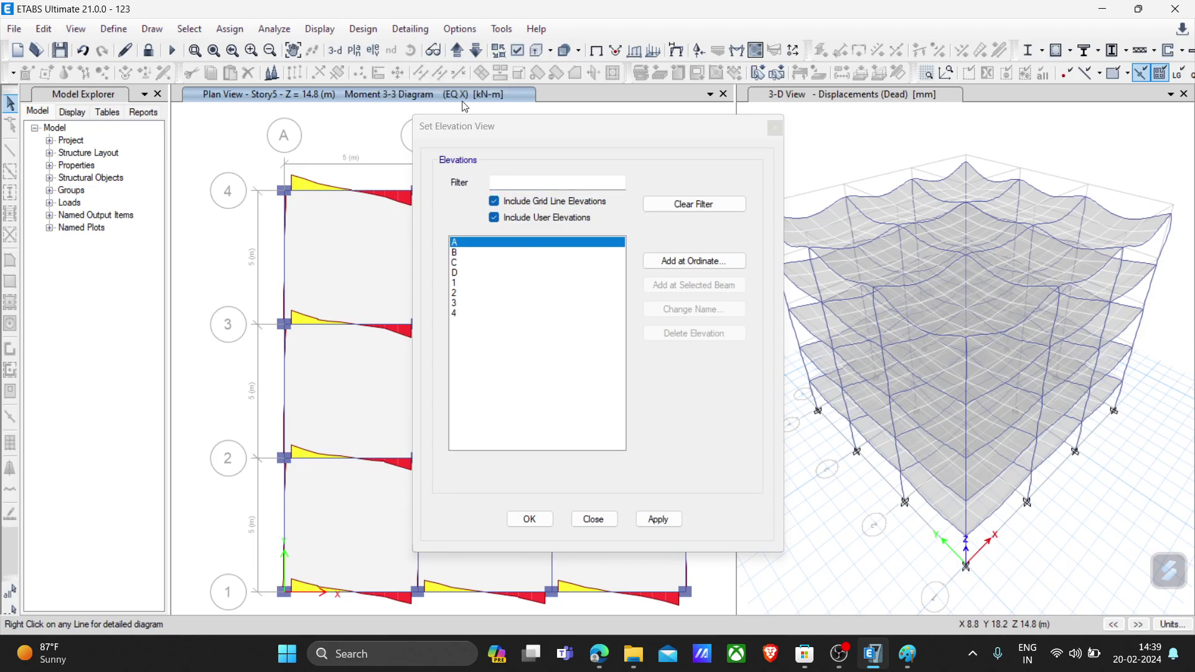
click(778, 129)
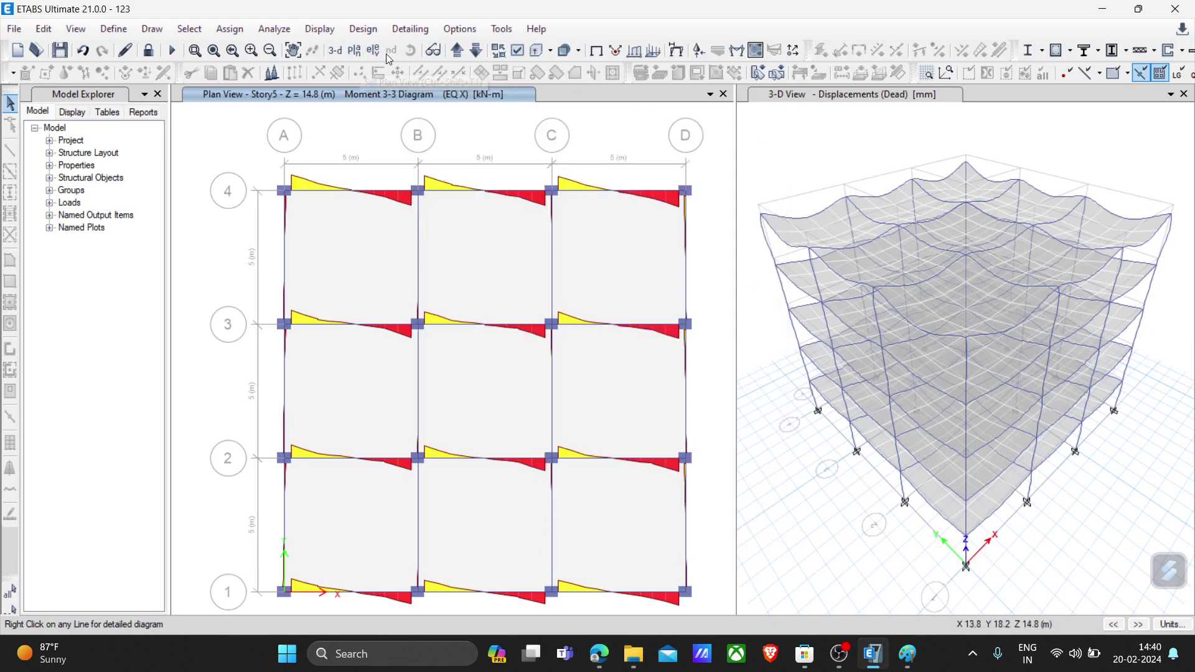
Show the EQ X Moment 3-3 diagram on the whole building in 3D and orbit it towards the front face
click(335, 52)
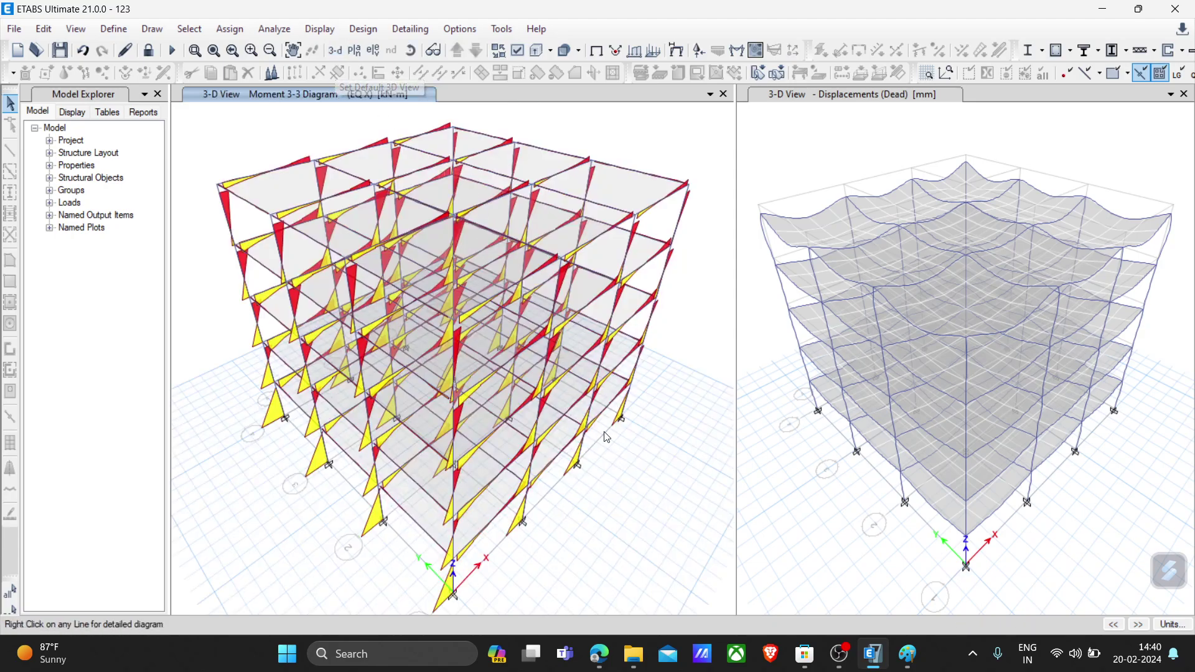
click(735, 56)
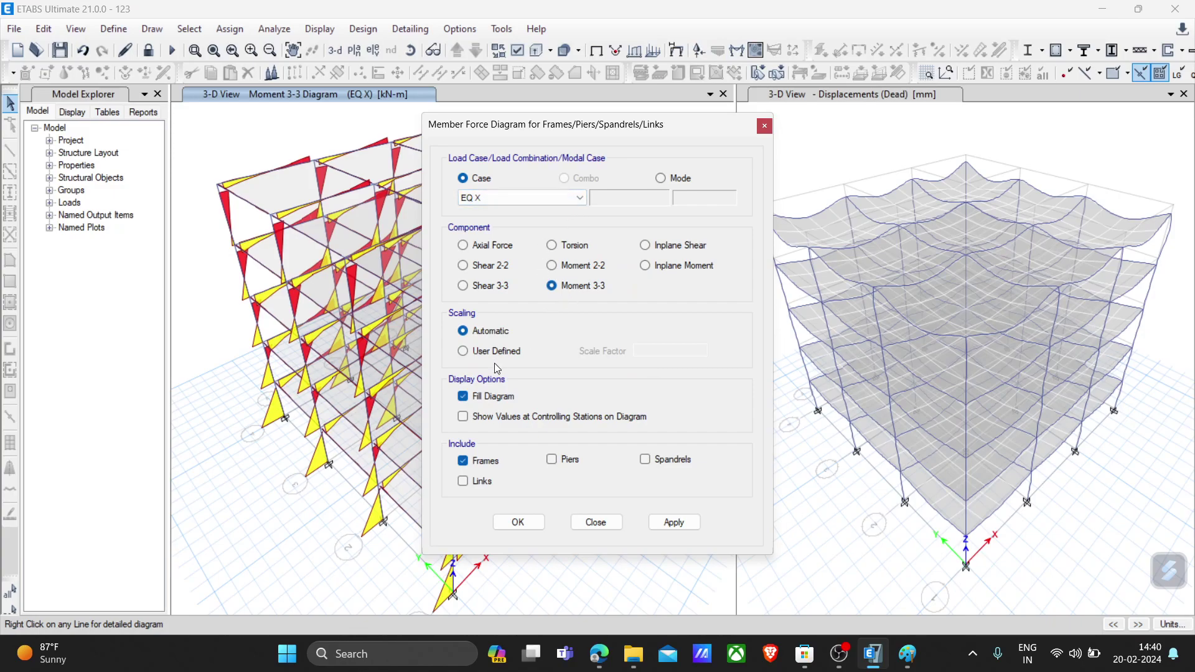
click(520, 523)
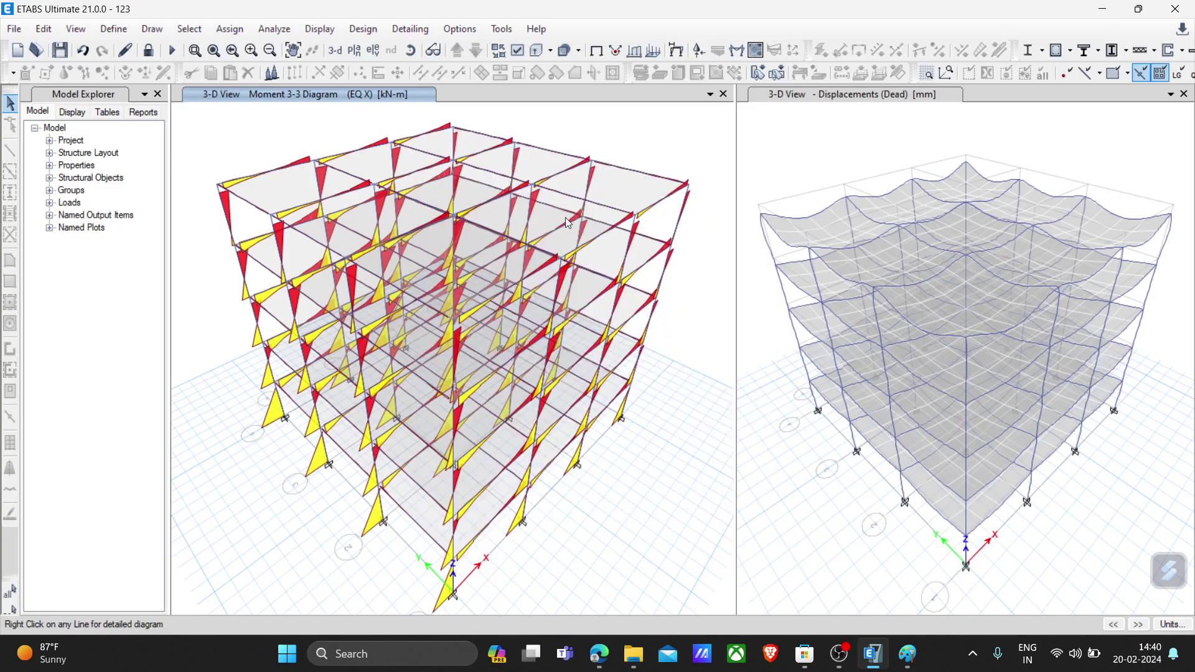
click(410, 50)
drag(602, 459, 554, 421)
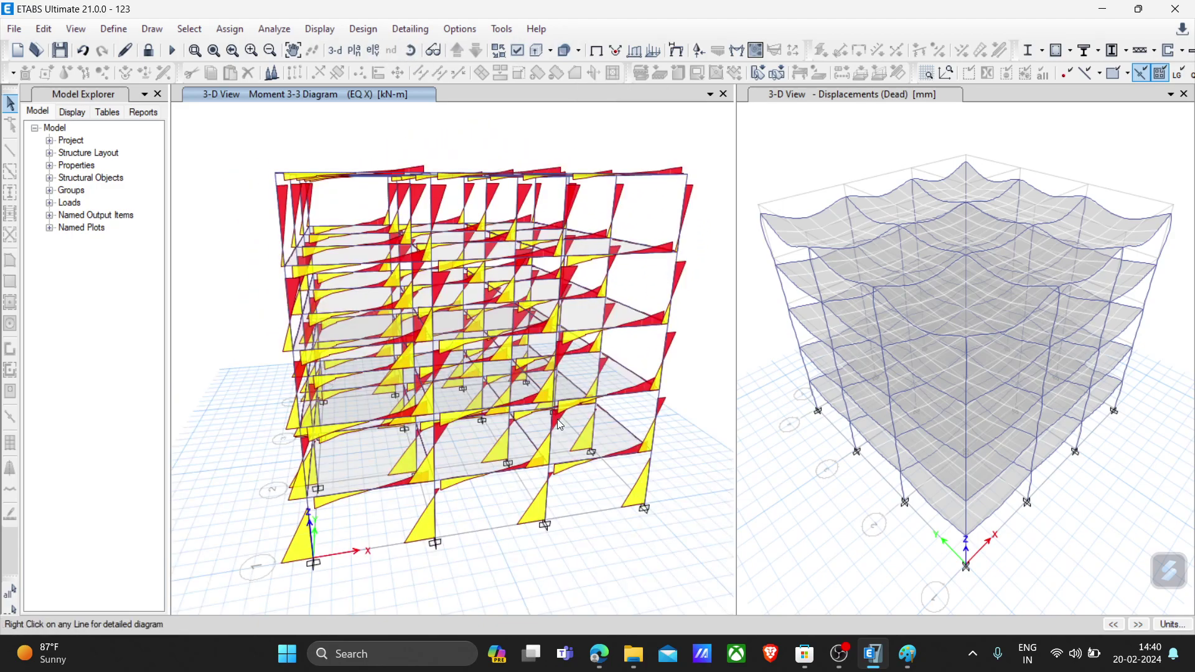
Display the Shear 2-2 diagram of the frames for load case EQ X in the 3D view
click(740, 55)
click(485, 200)
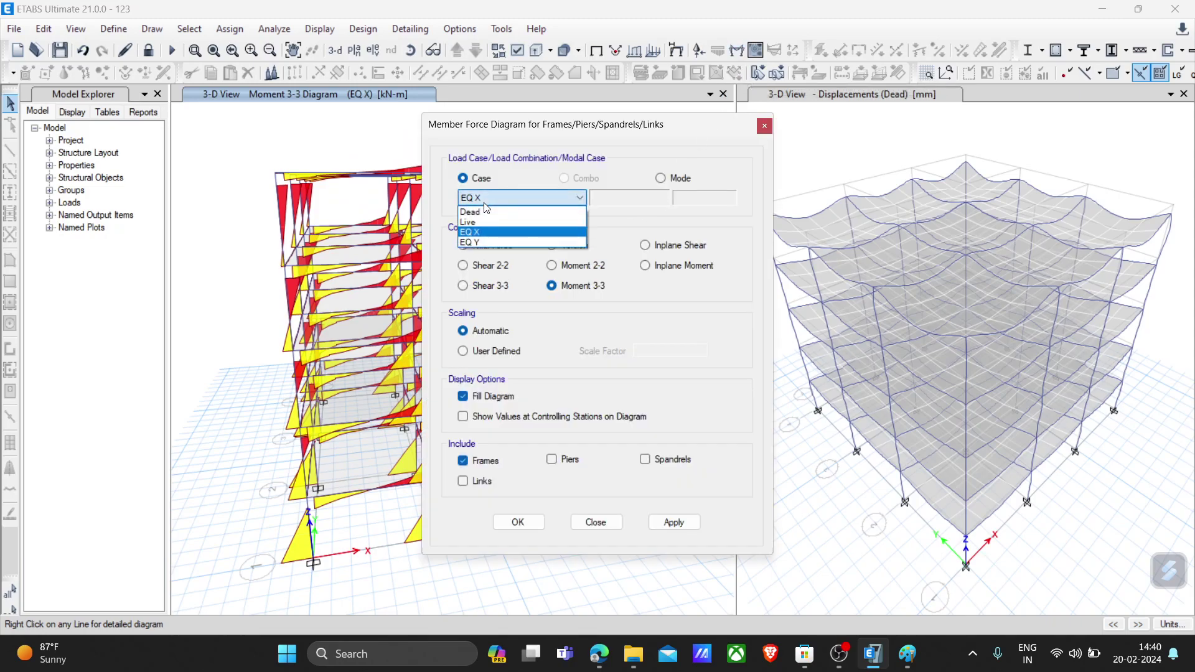
click(494, 239)
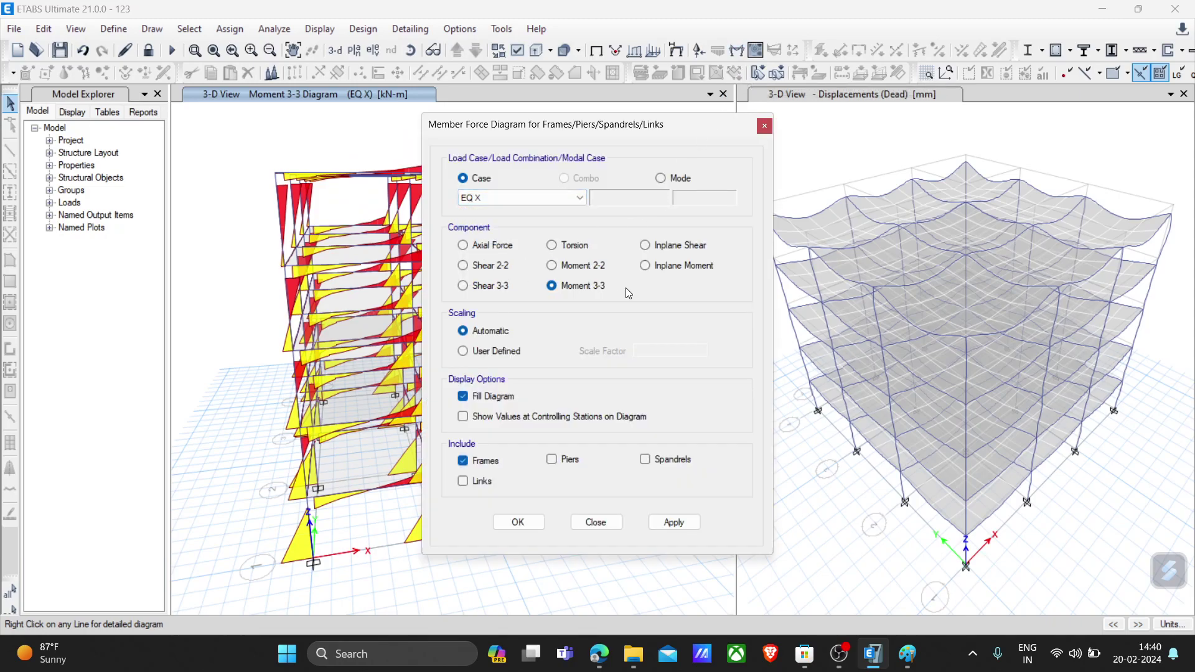
click(463, 265)
click(648, 523)
click(517, 522)
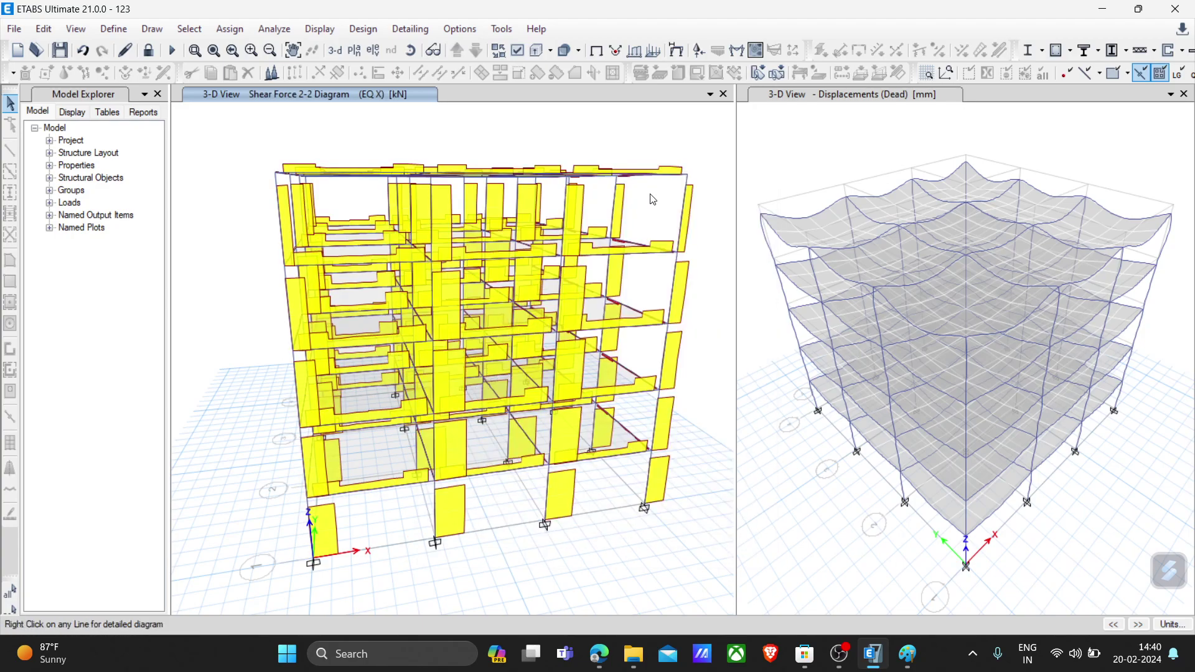
Display the deformed shape for load case EQ X with Displacement UZ contours drawn on the objects
click(676, 53)
click(504, 121)
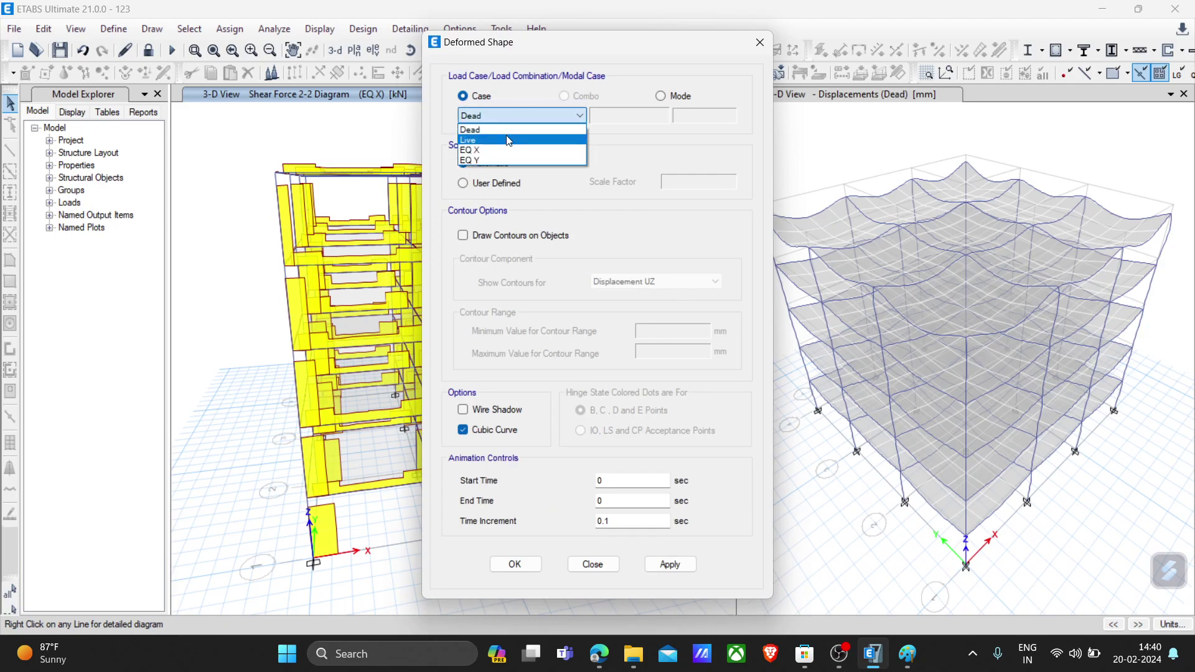
click(499, 156)
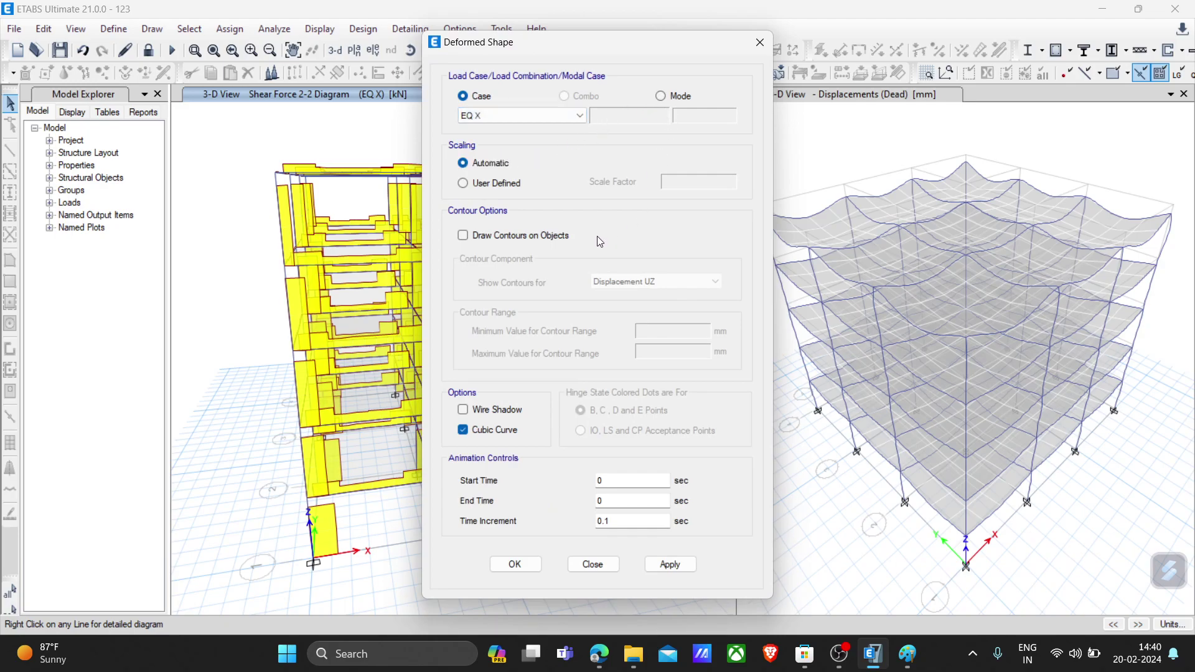
click(505, 239)
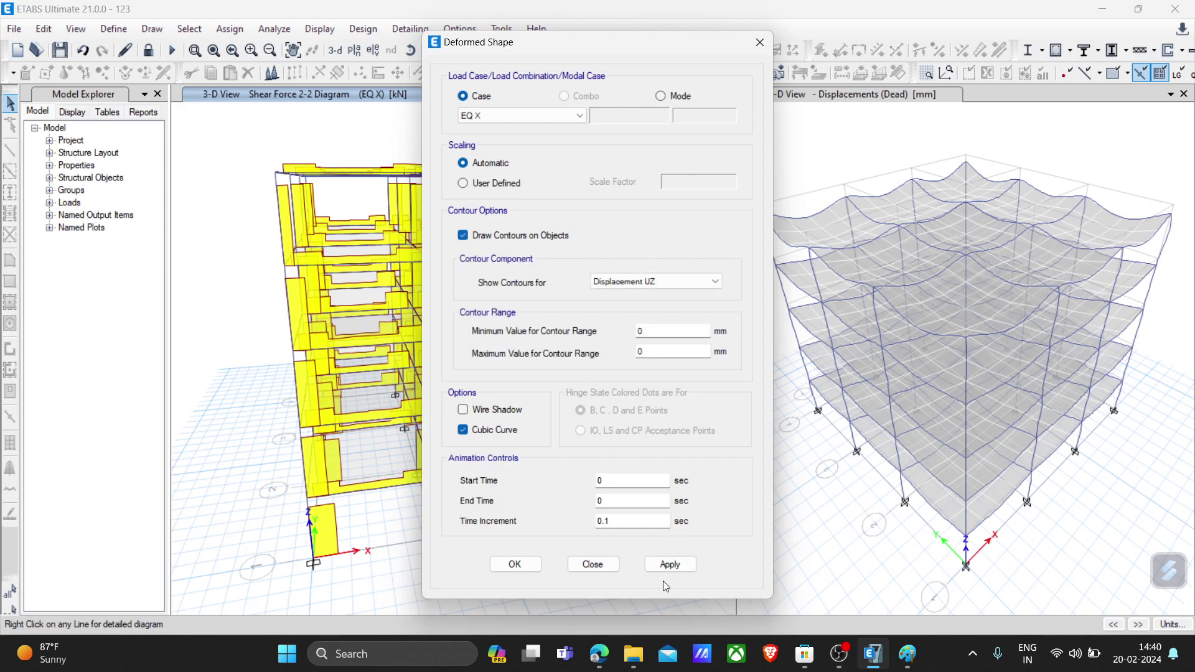
click(677, 565)
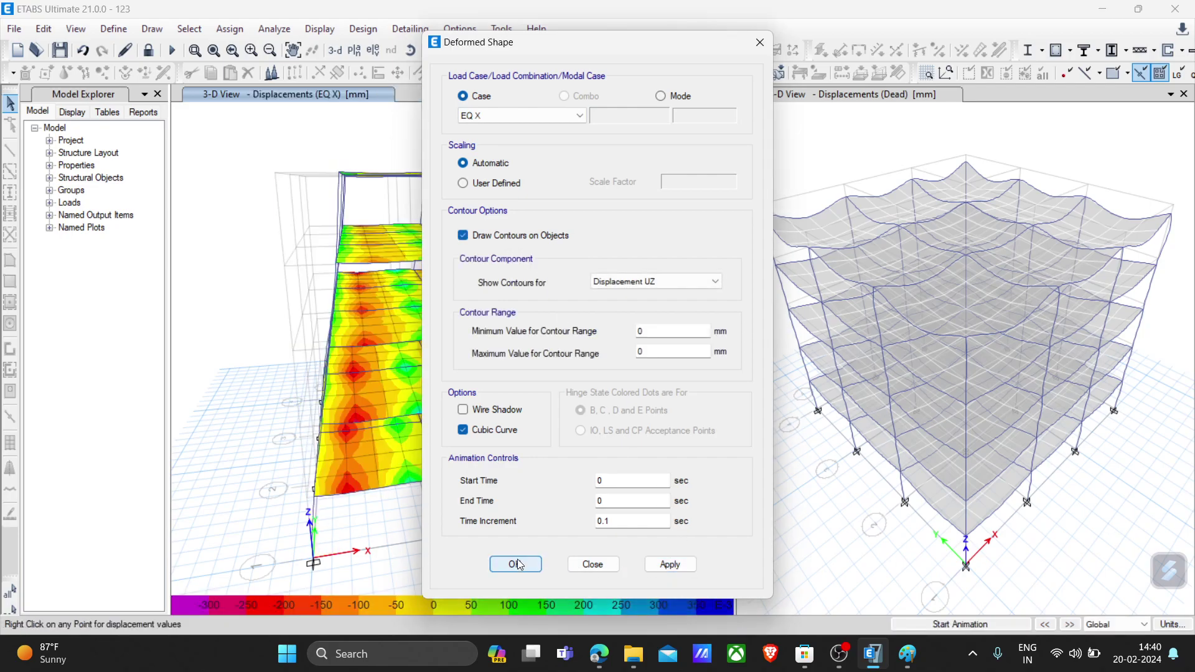
click(516, 564)
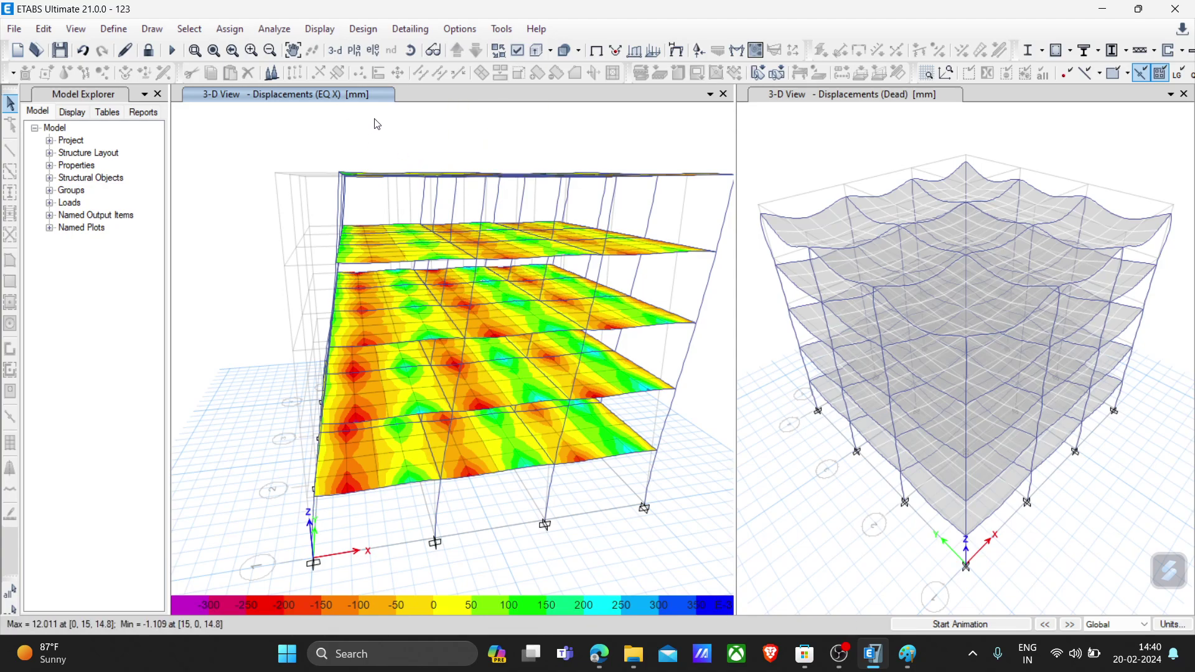
Examine the EQ X displacement contours from several sides of the building and start the deformation animation
scroll(469, 192, down, 3)
mouse_move(457, 209)
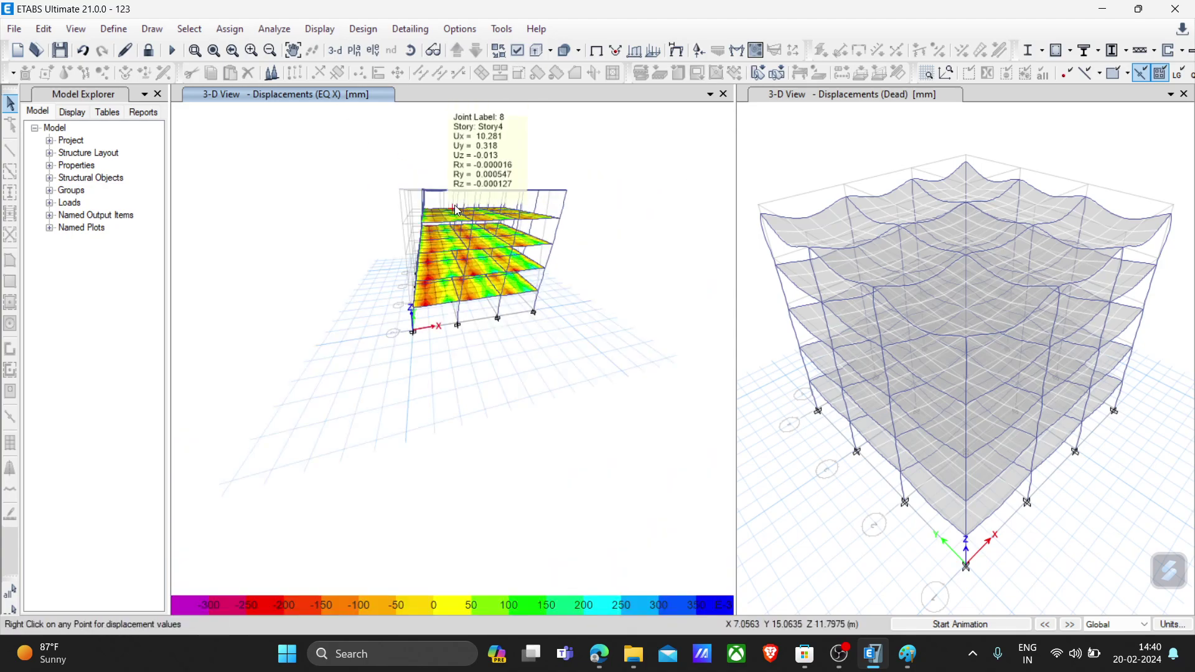
scroll(455, 213, up, 3)
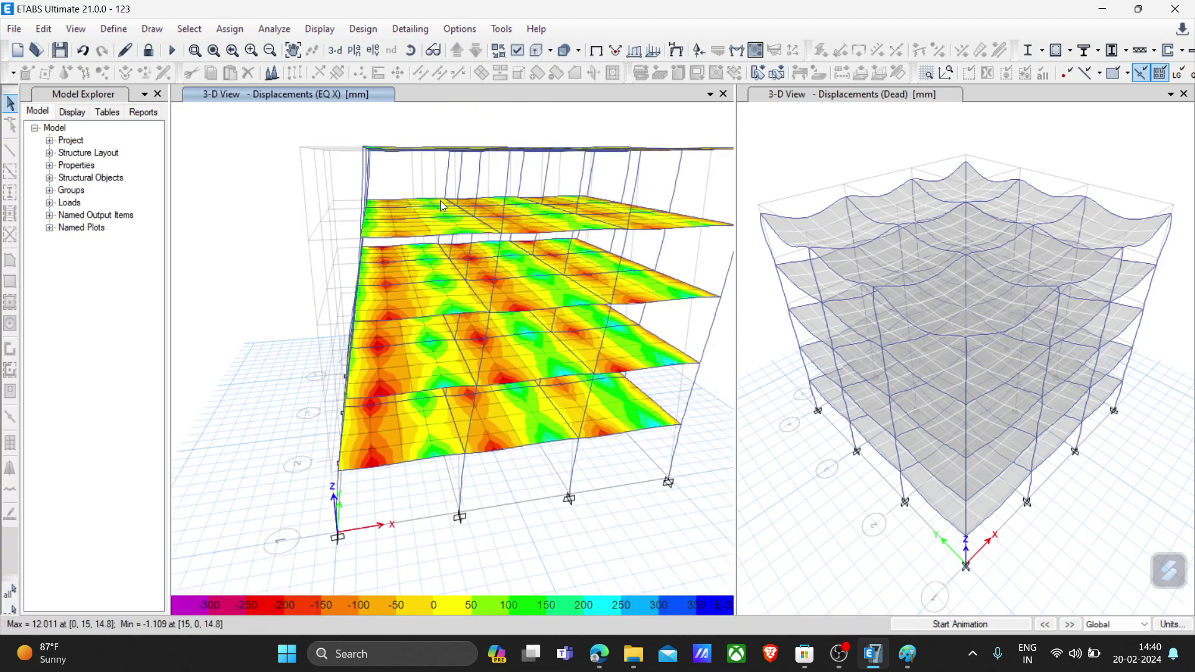
click(410, 52)
drag(531, 400, 644, 415)
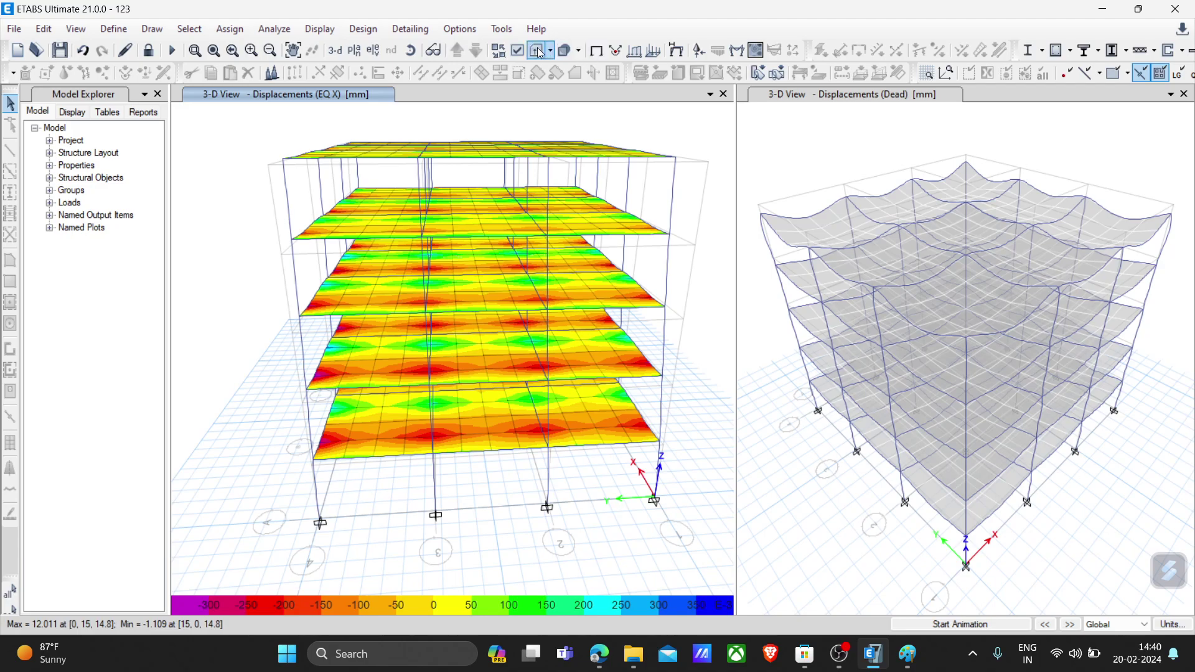
click(410, 51)
drag(657, 401, 550, 464)
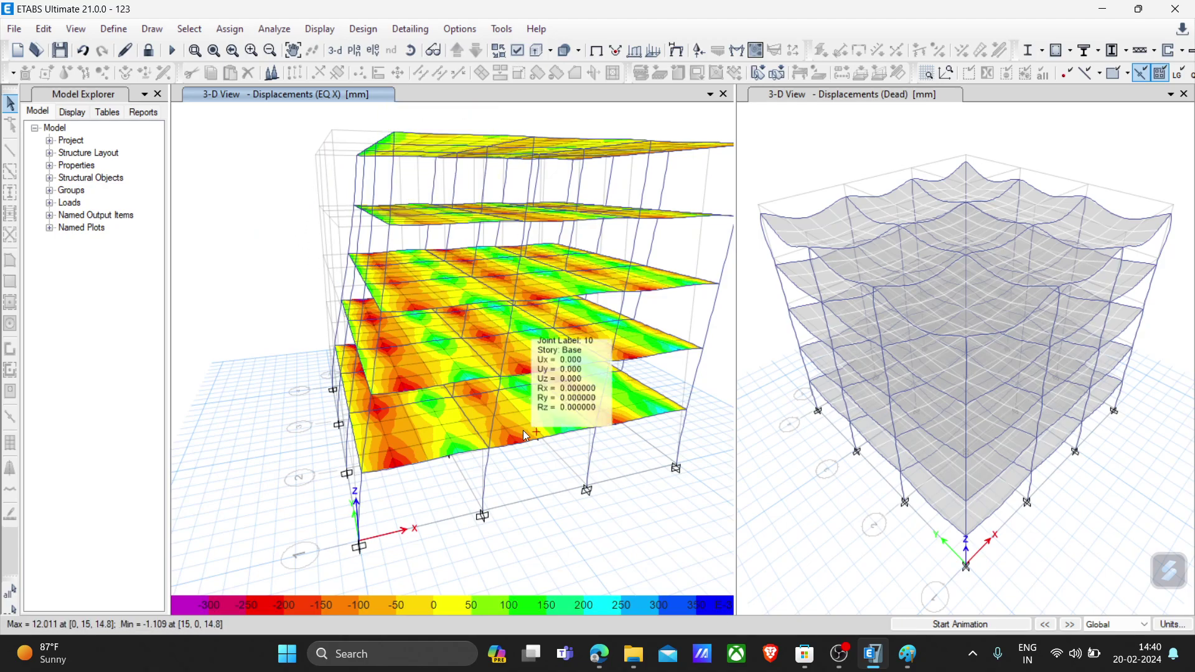
click(964, 628)
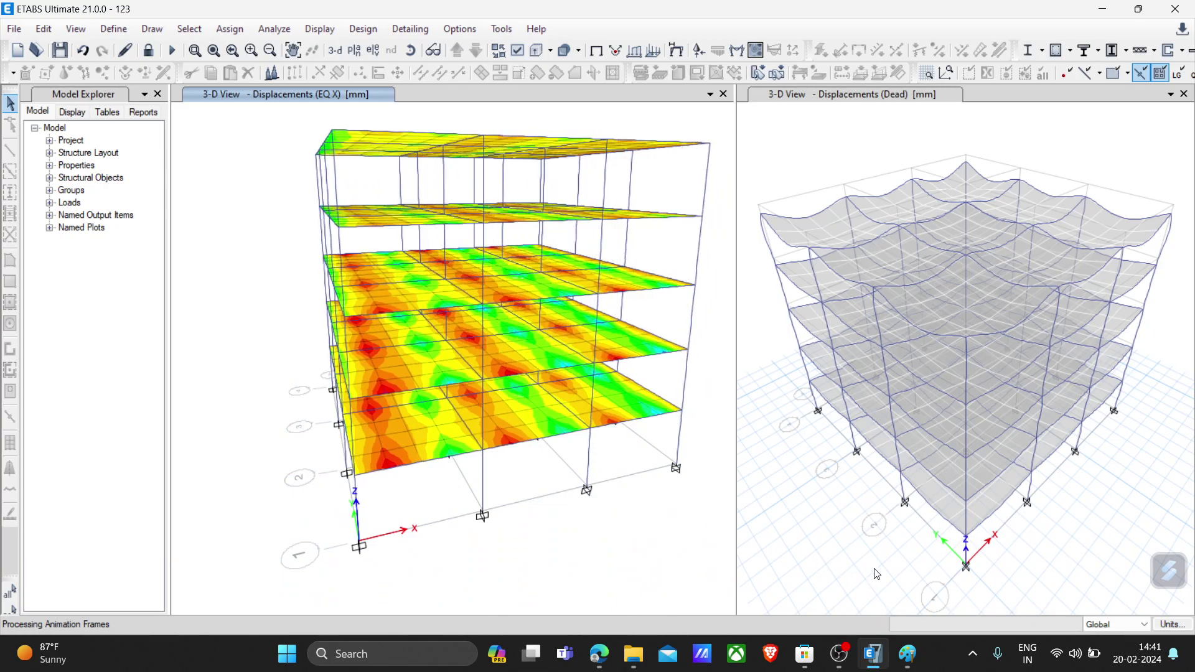
Turn the Windows sound volume down to the minimum
click(1062, 660)
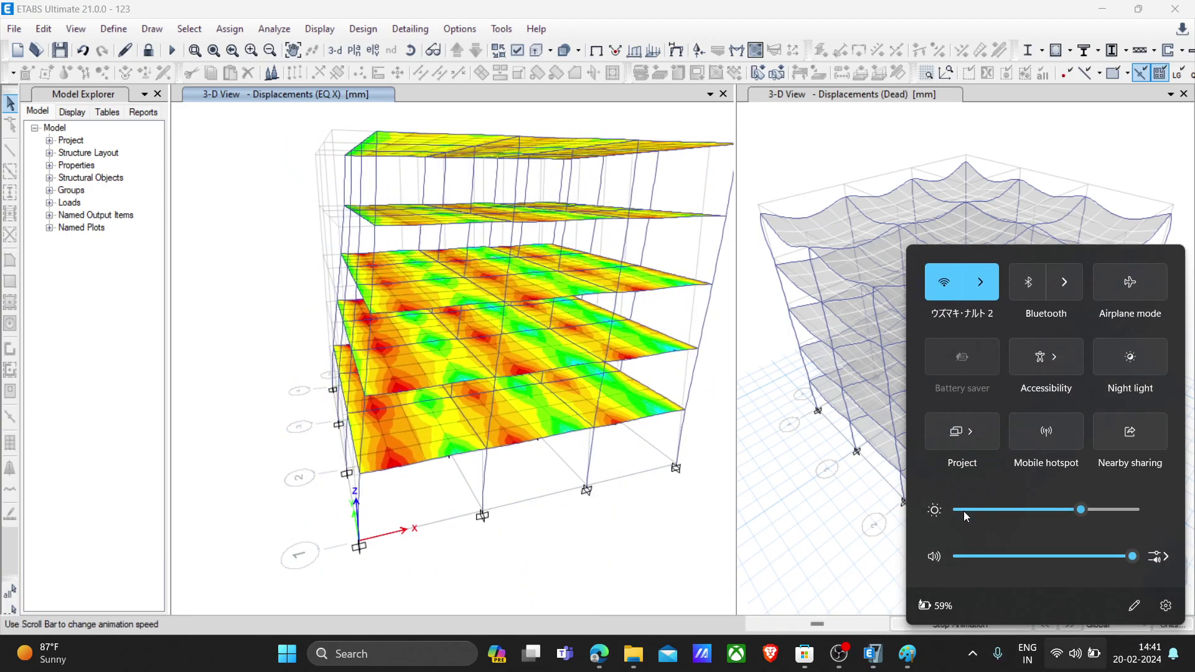
click(958, 556)
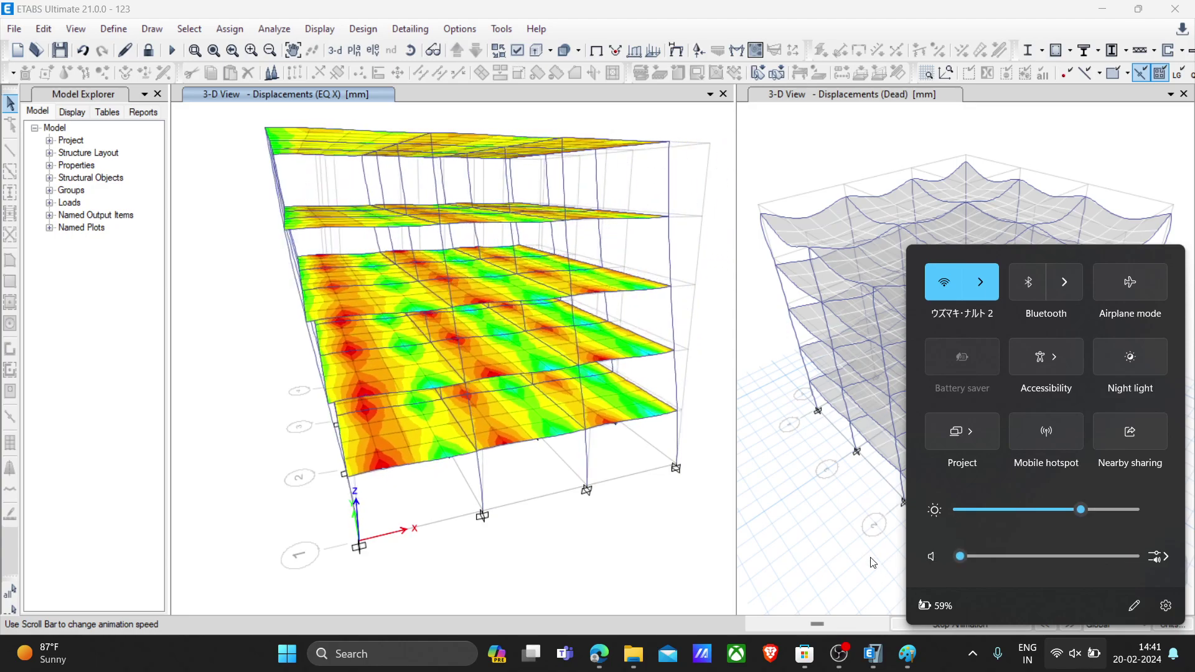
click(654, 585)
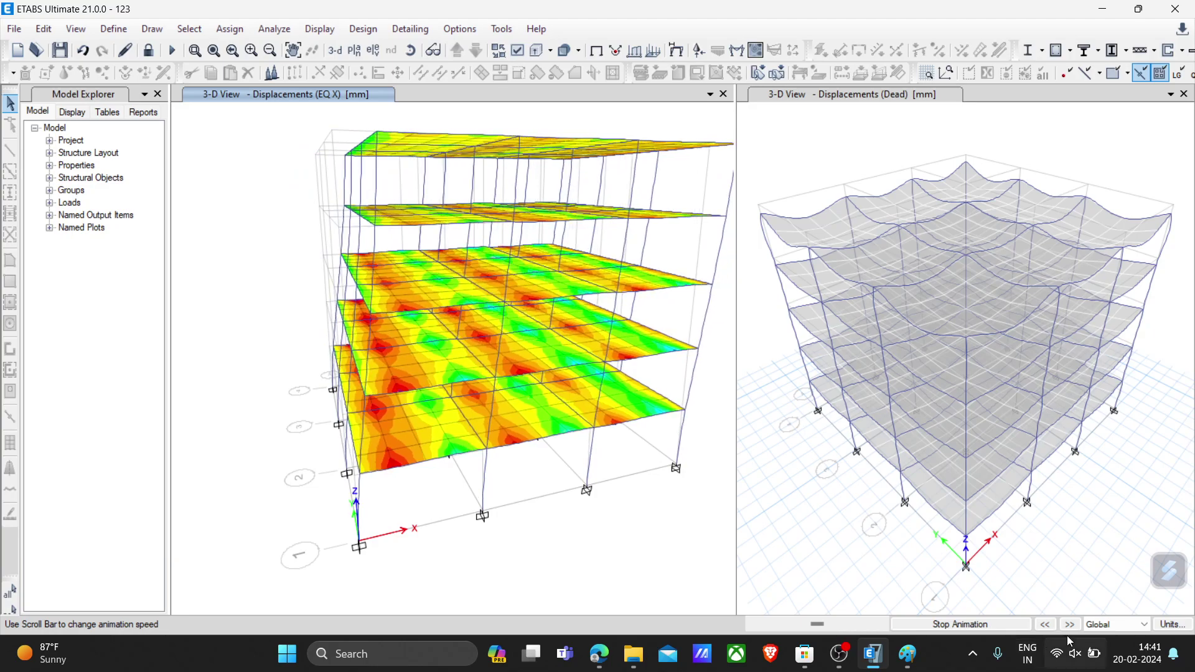
click(1001, 655)
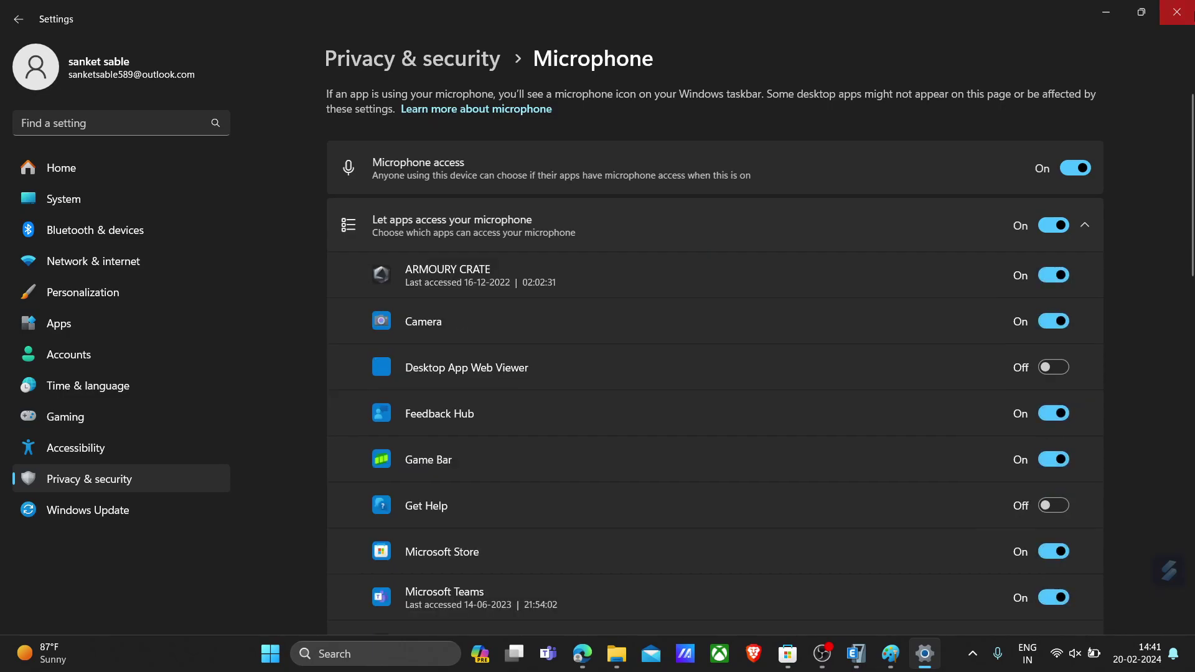
click(1181, 9)
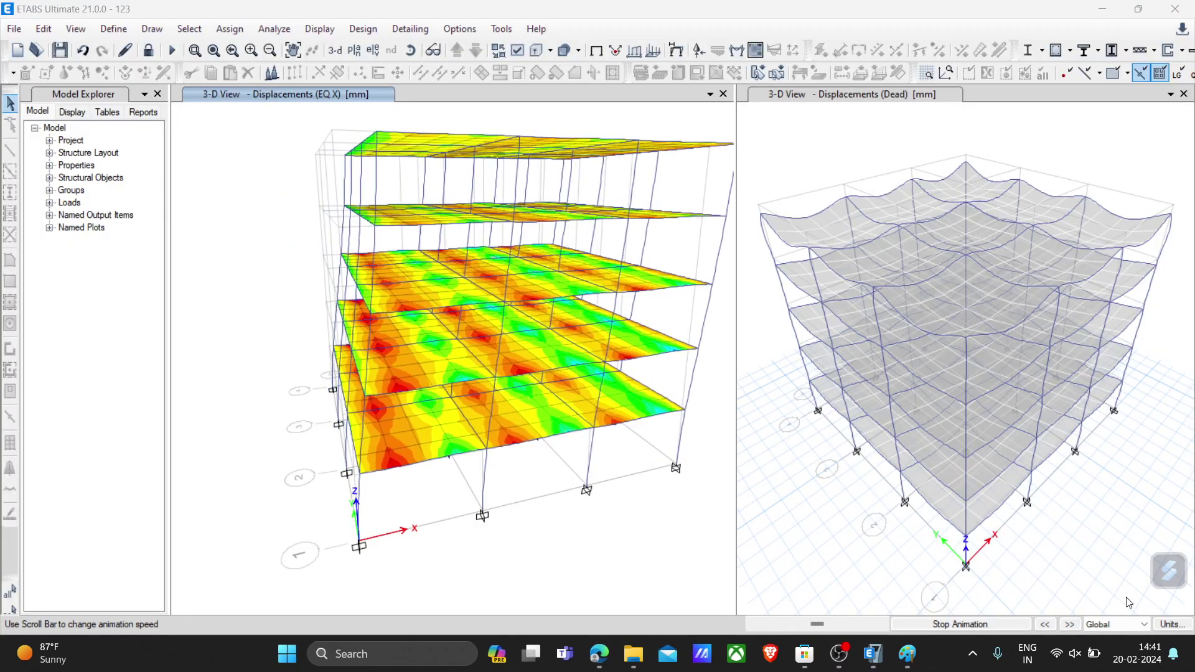
click(1158, 625)
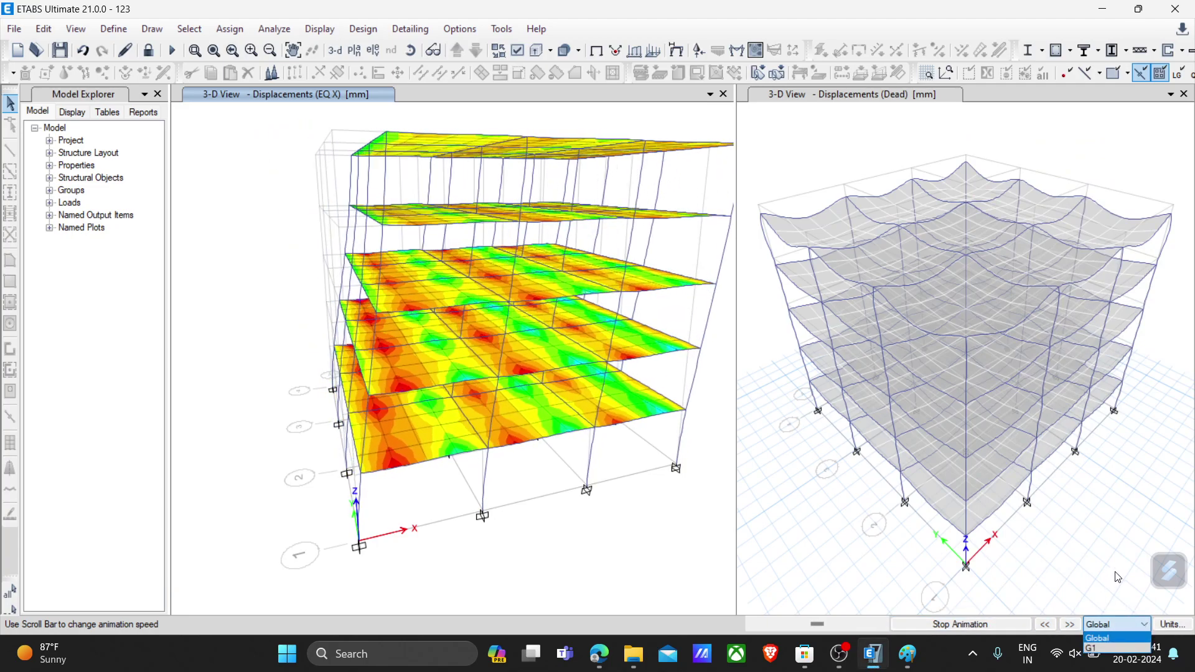
click(999, 652)
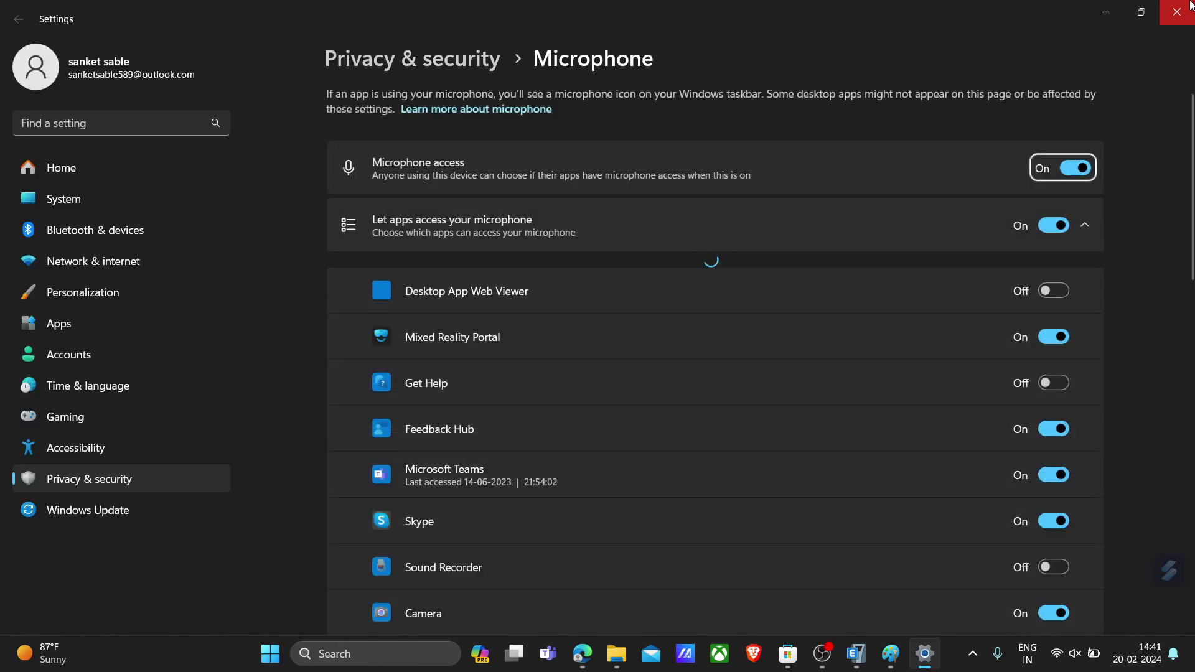
click(1184, 7)
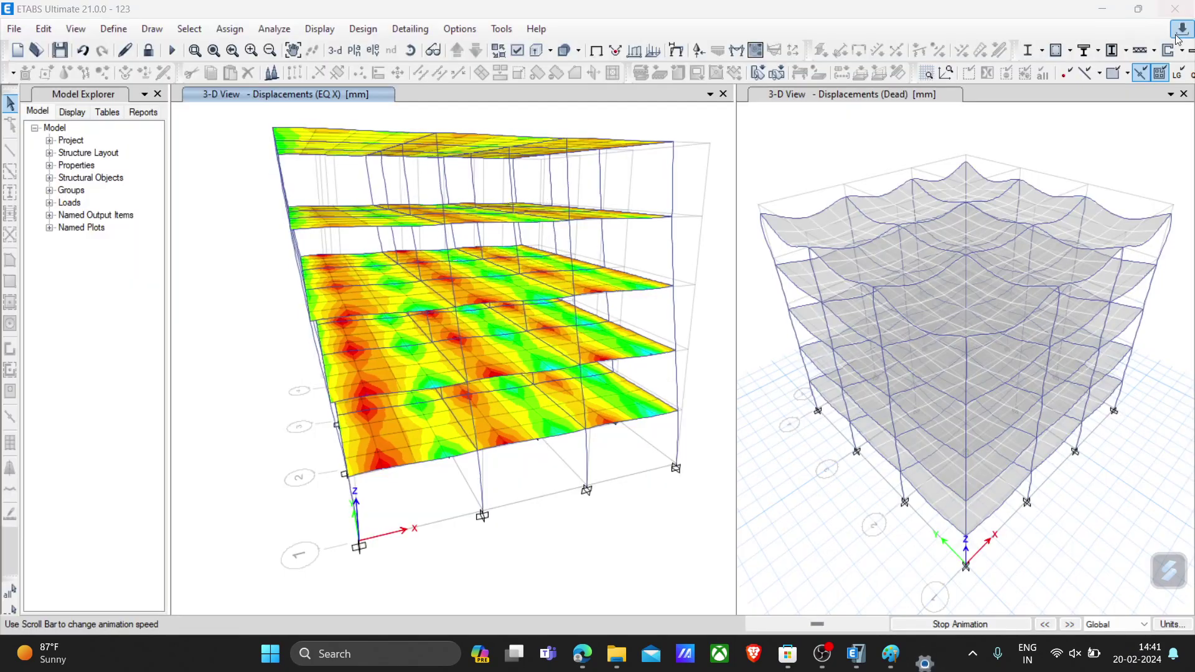
click(1062, 655)
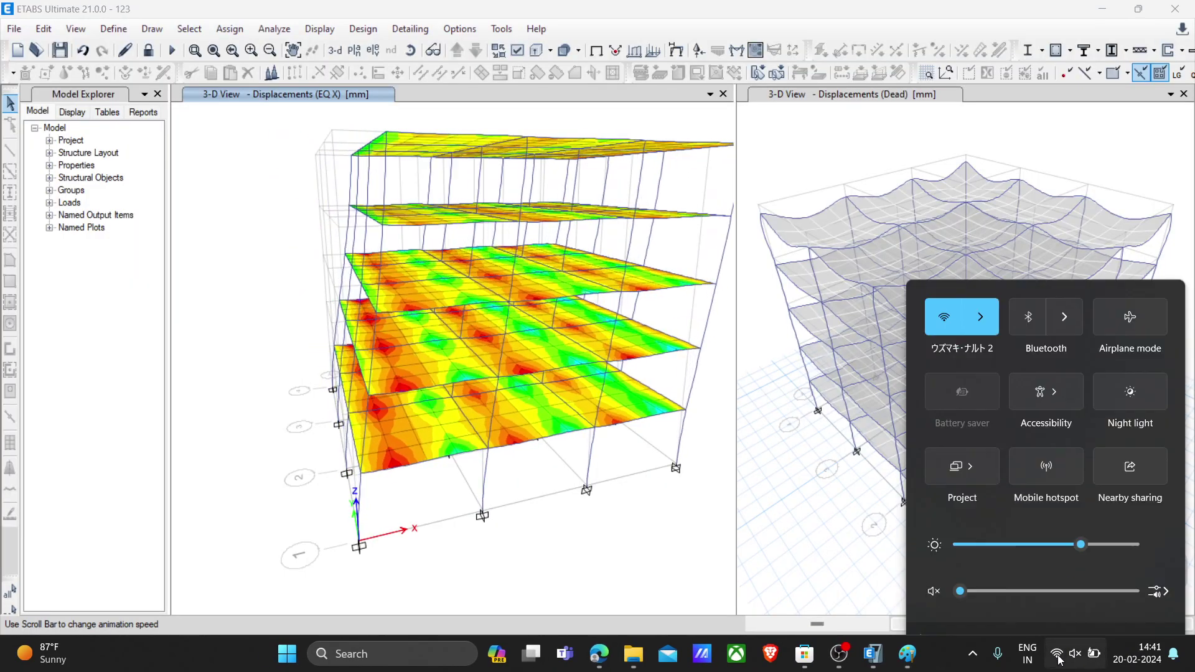
click(1079, 654)
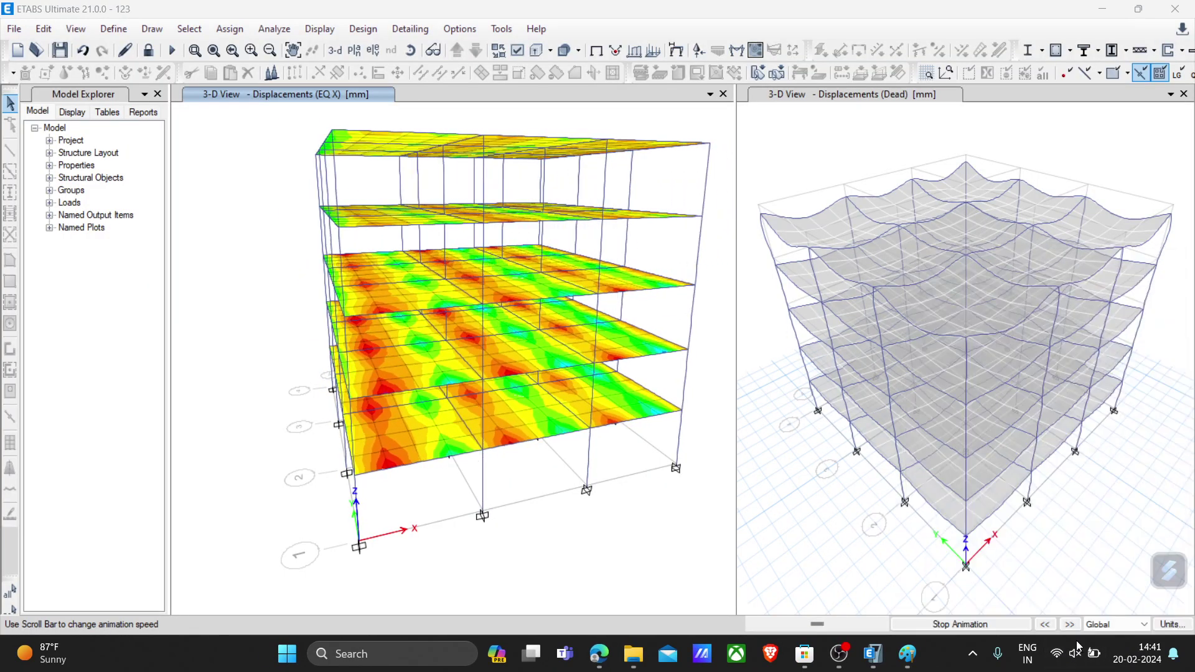
click(1073, 654)
click(1022, 557)
click(883, 635)
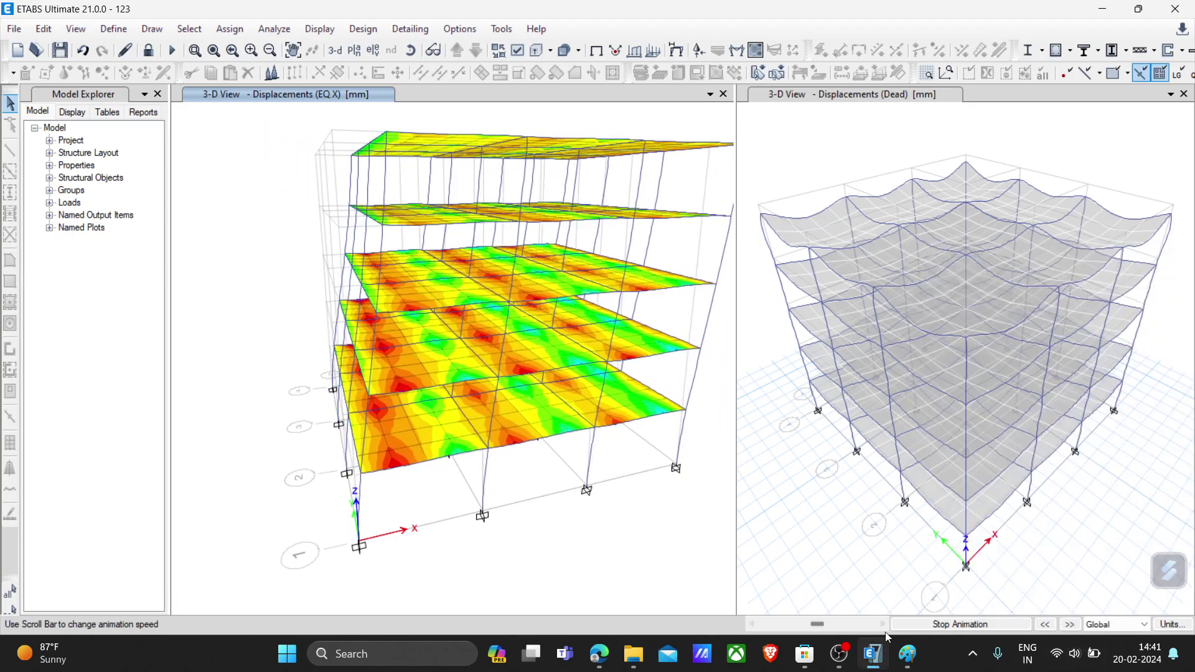
Cycle the displacement animation through load cases EQ Y, Live and EQ X, and stop the animation
click(1069, 624)
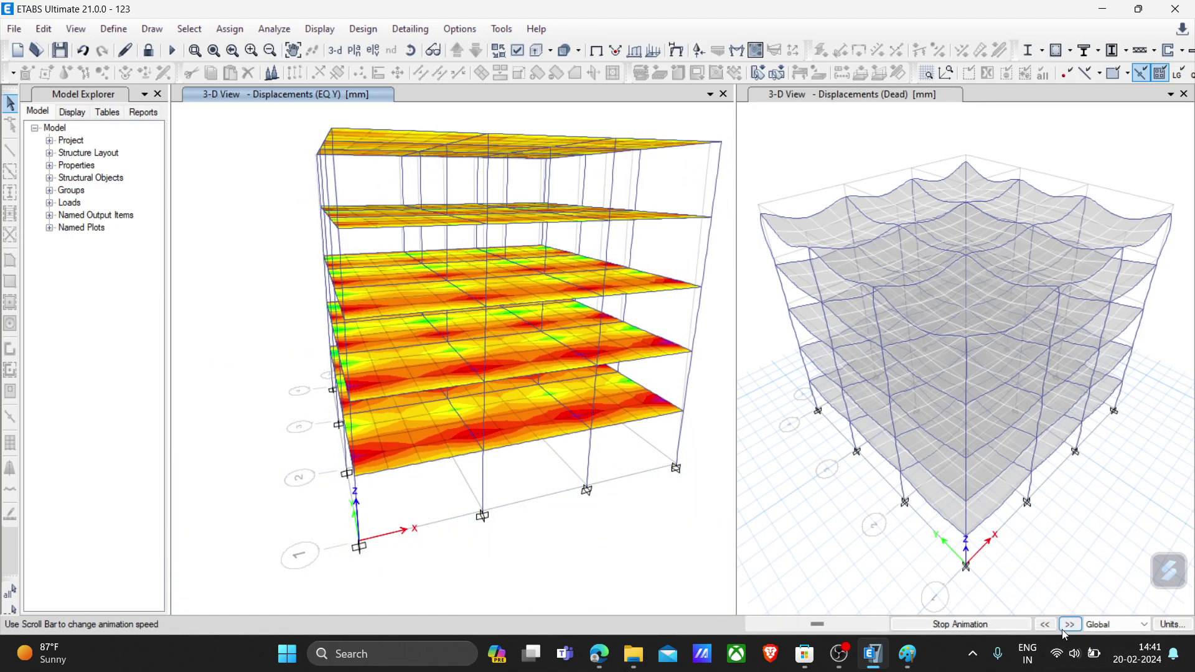
click(1062, 629)
click(1062, 629)
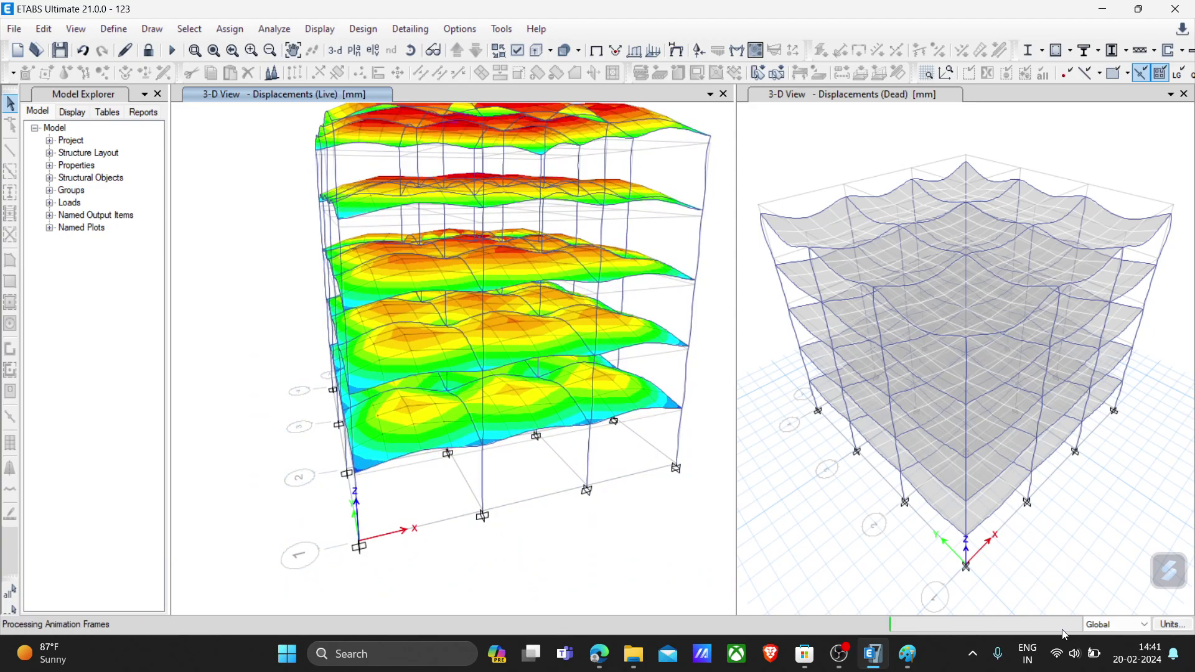
click(1069, 627)
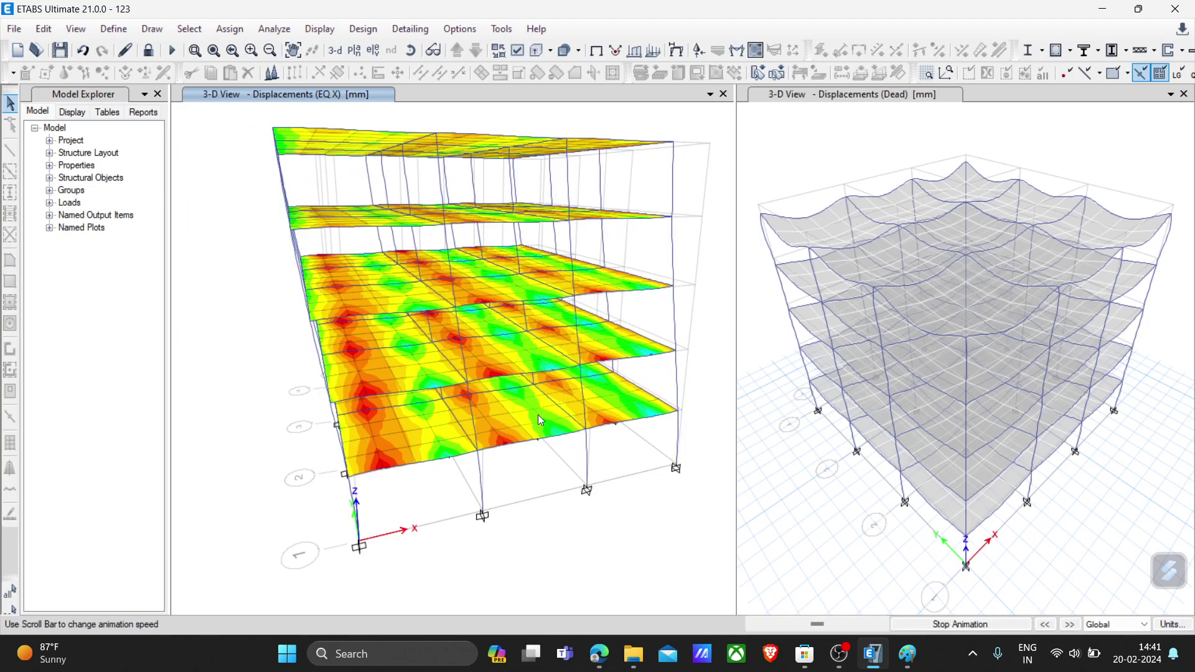
click(962, 625)
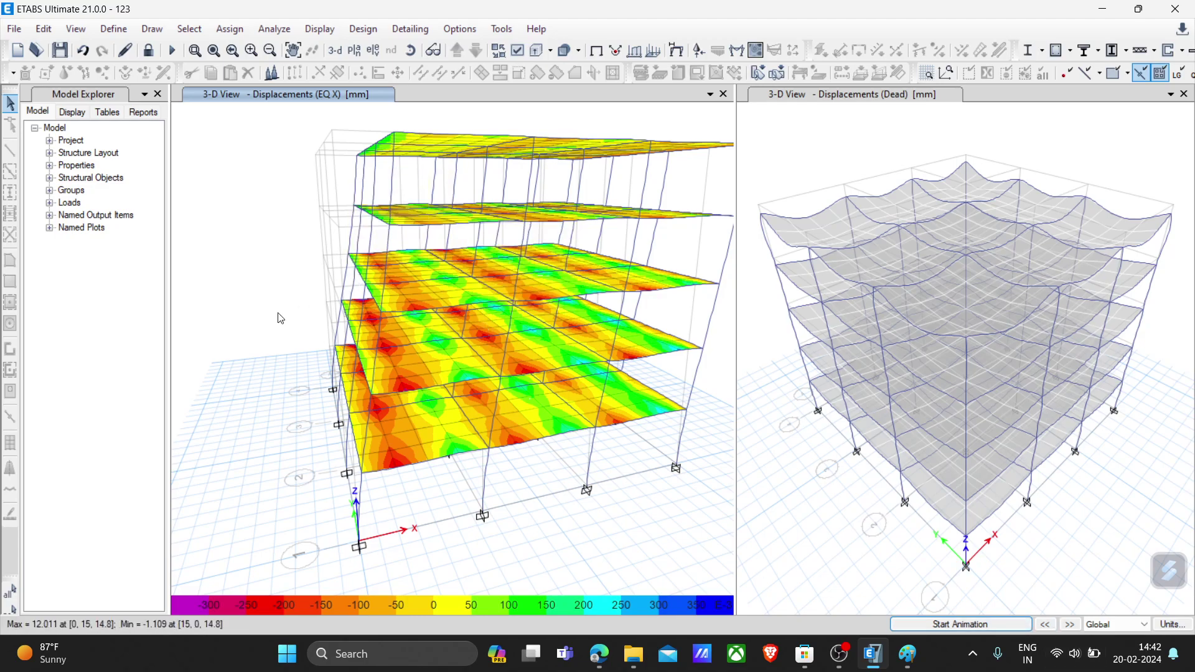
scroll(280, 318, down, 3)
scroll(282, 318, up, 3)
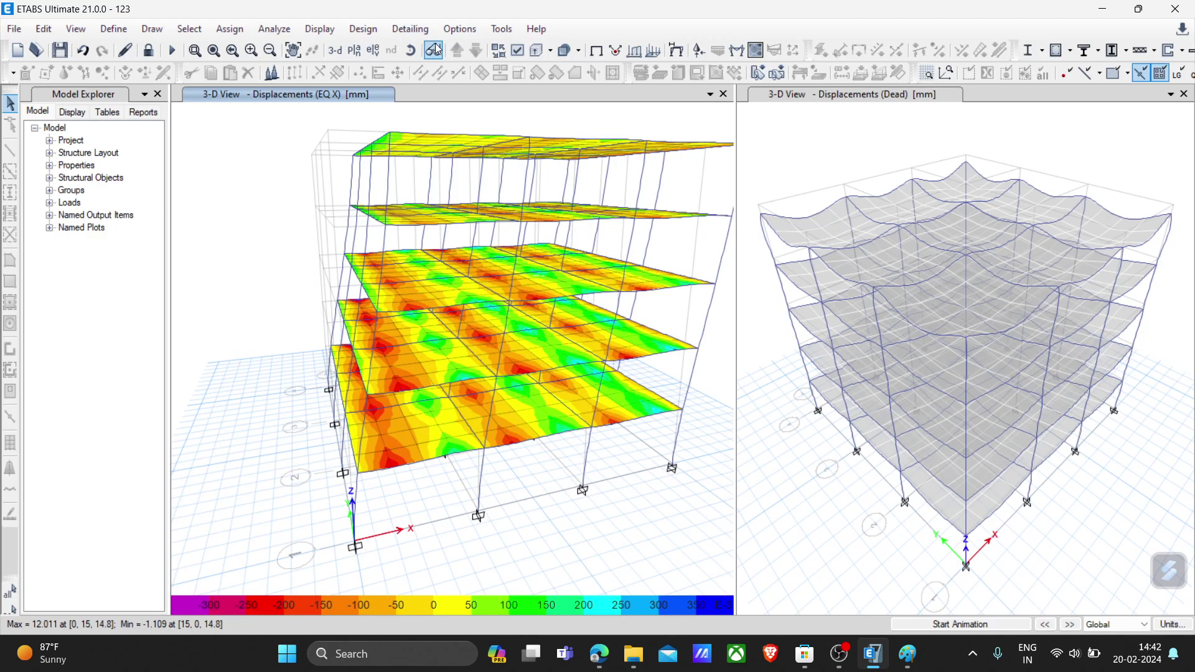
Open a story response plot and show the maximum story displacement for EQ X and for EQ Y
click(322, 31)
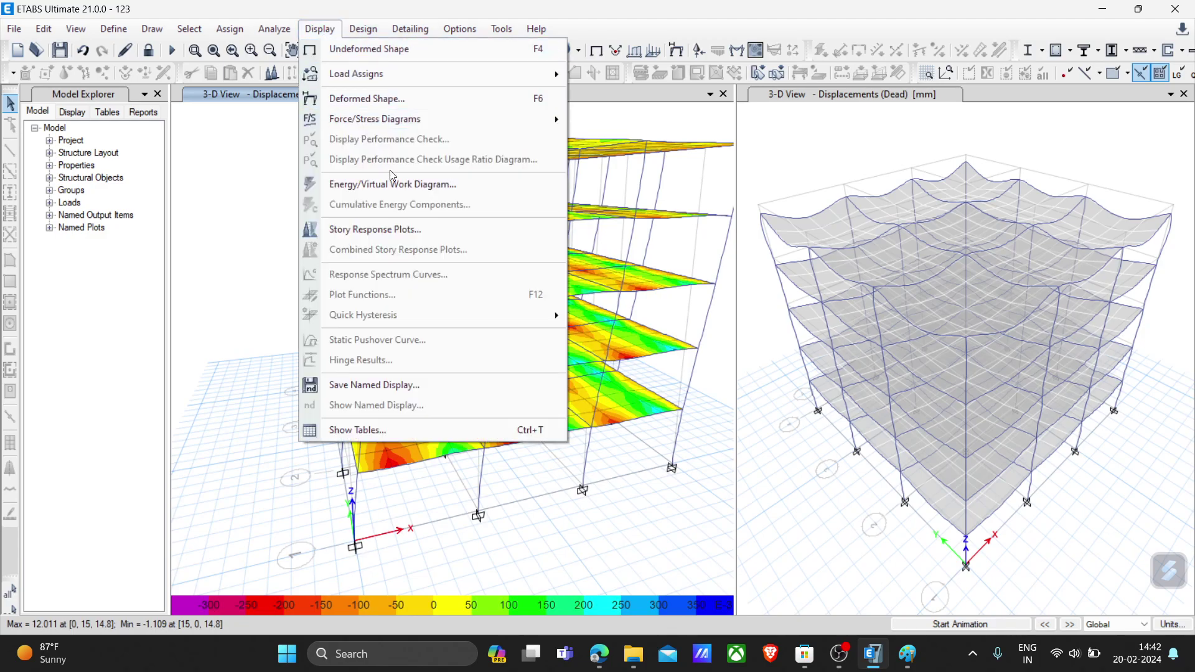
click(402, 236)
click(318, 169)
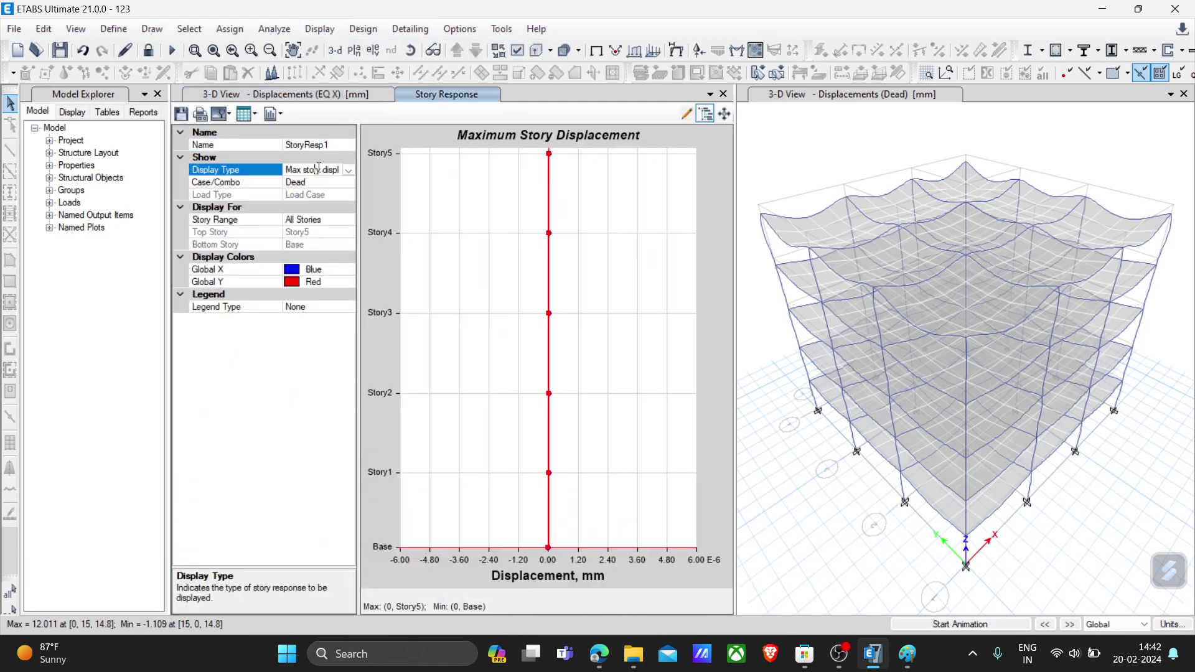
click(315, 182)
click(306, 182)
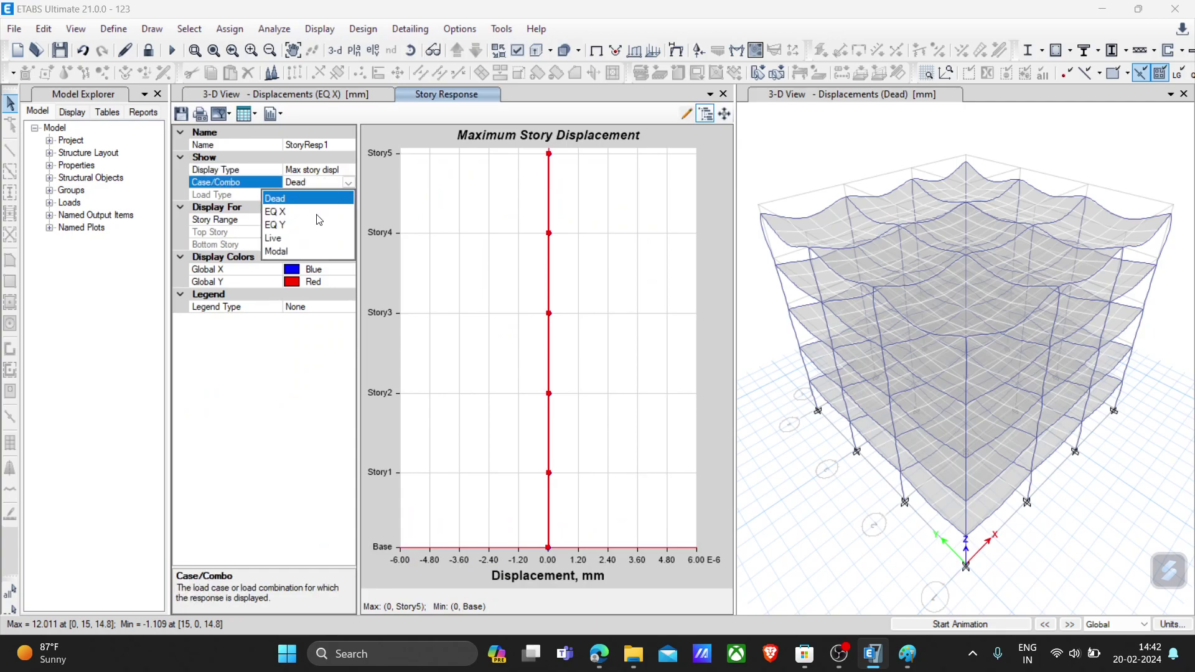
click(300, 216)
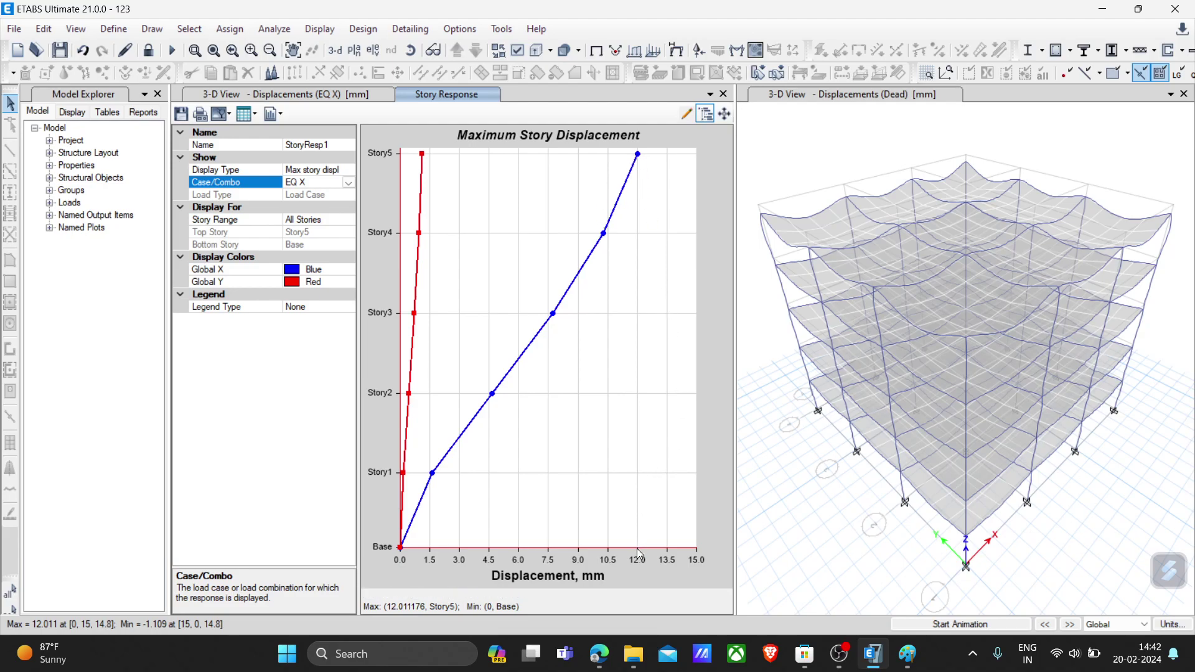
click(349, 183)
click(286, 224)
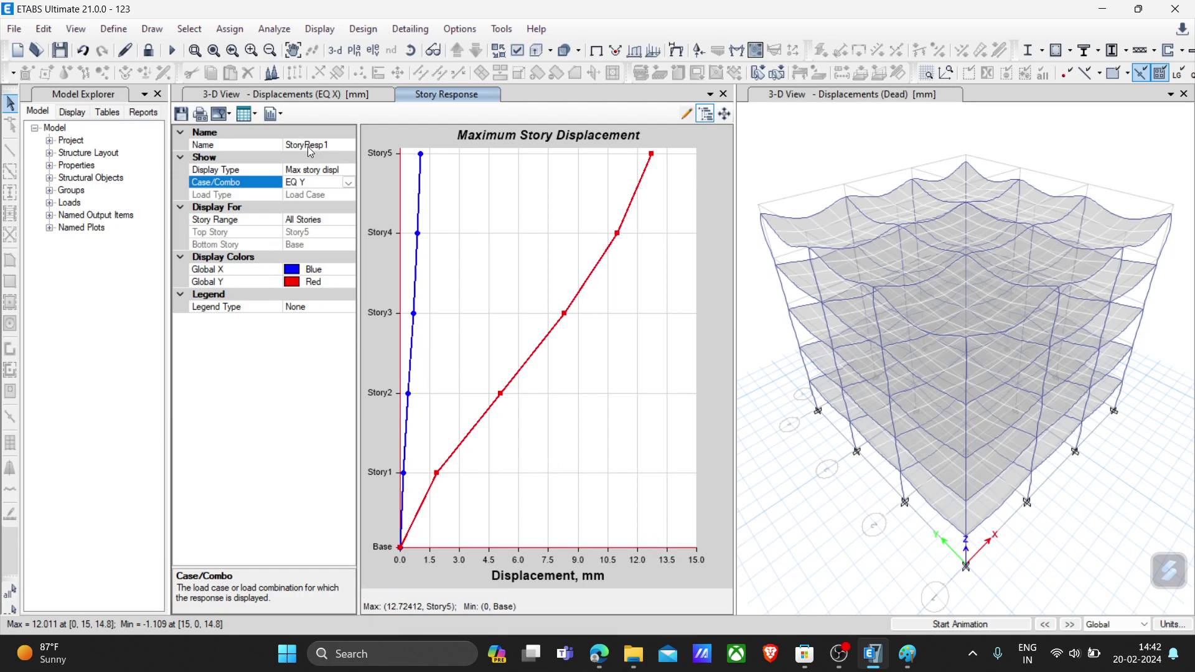
Plot the diaphragm drifts for EQ Y and the maximum story drifts for EQ Y and EQ X
click(336, 171)
click(349, 170)
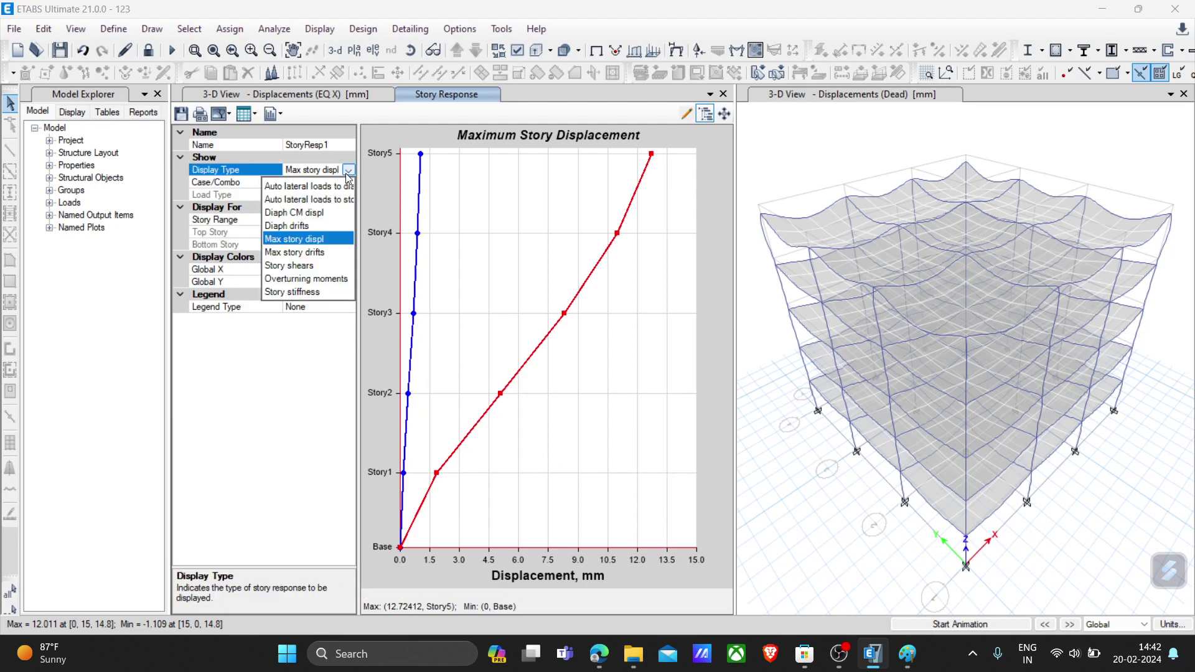
click(303, 227)
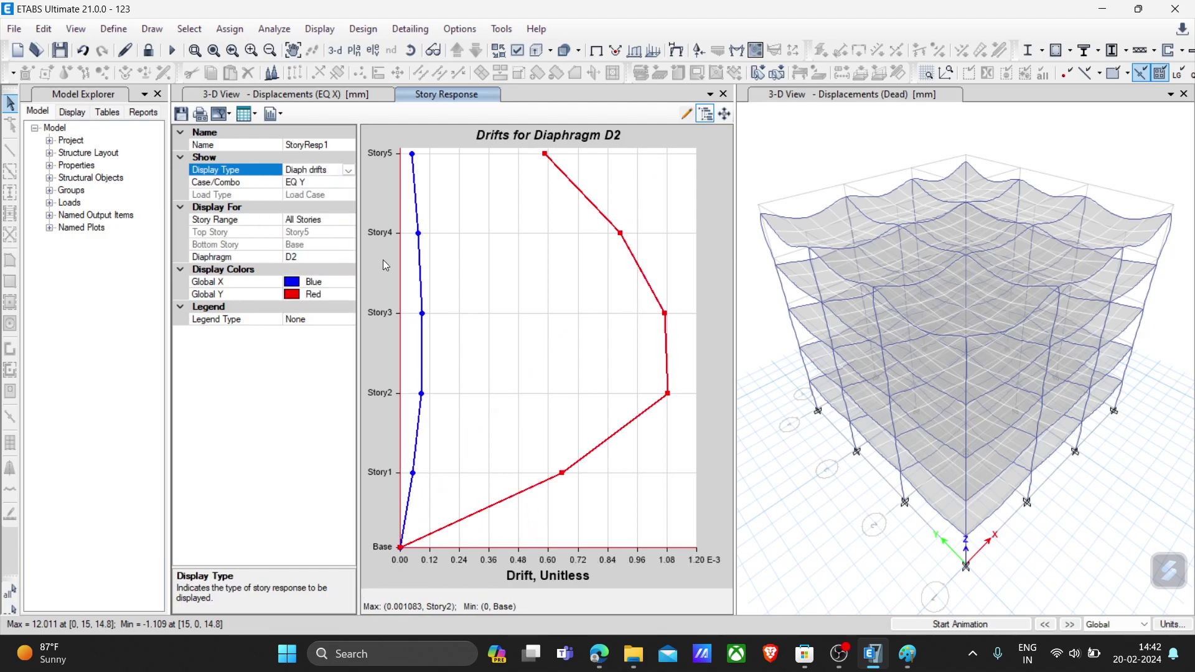
click(348, 170)
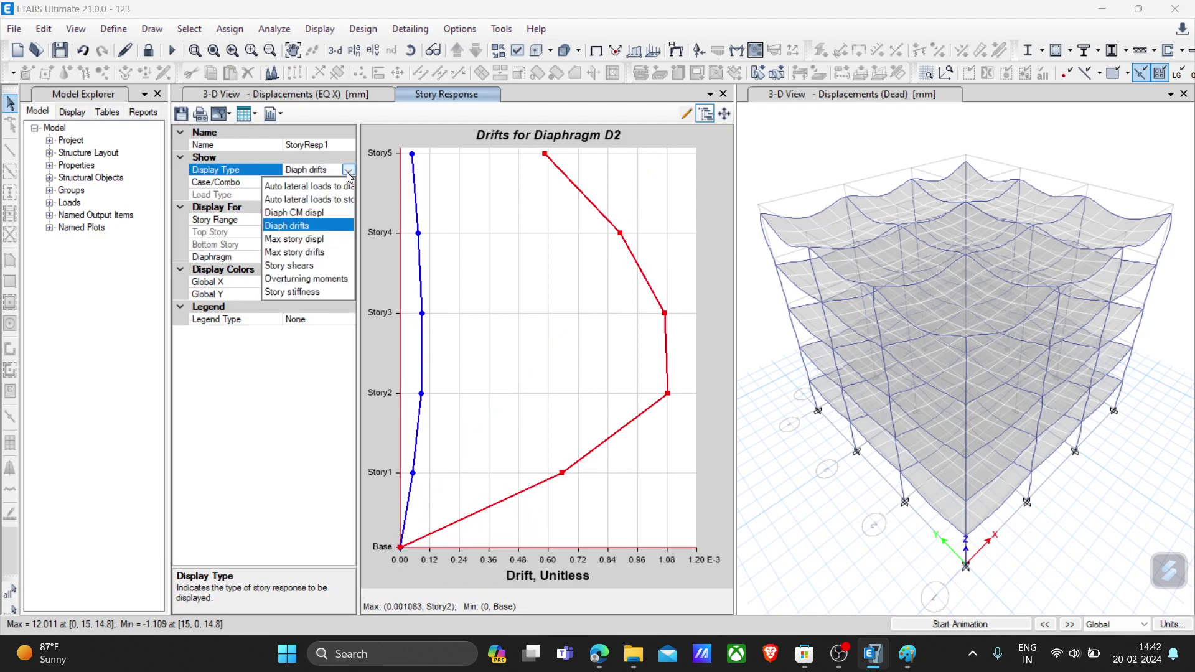
click(315, 253)
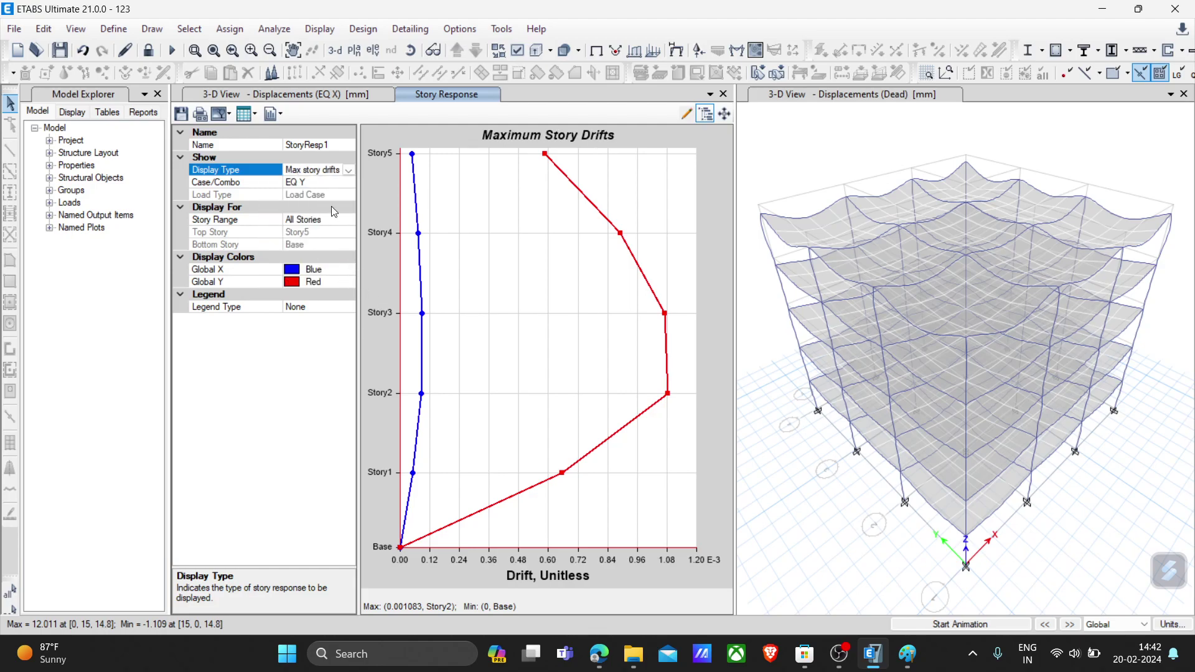
click(317, 181)
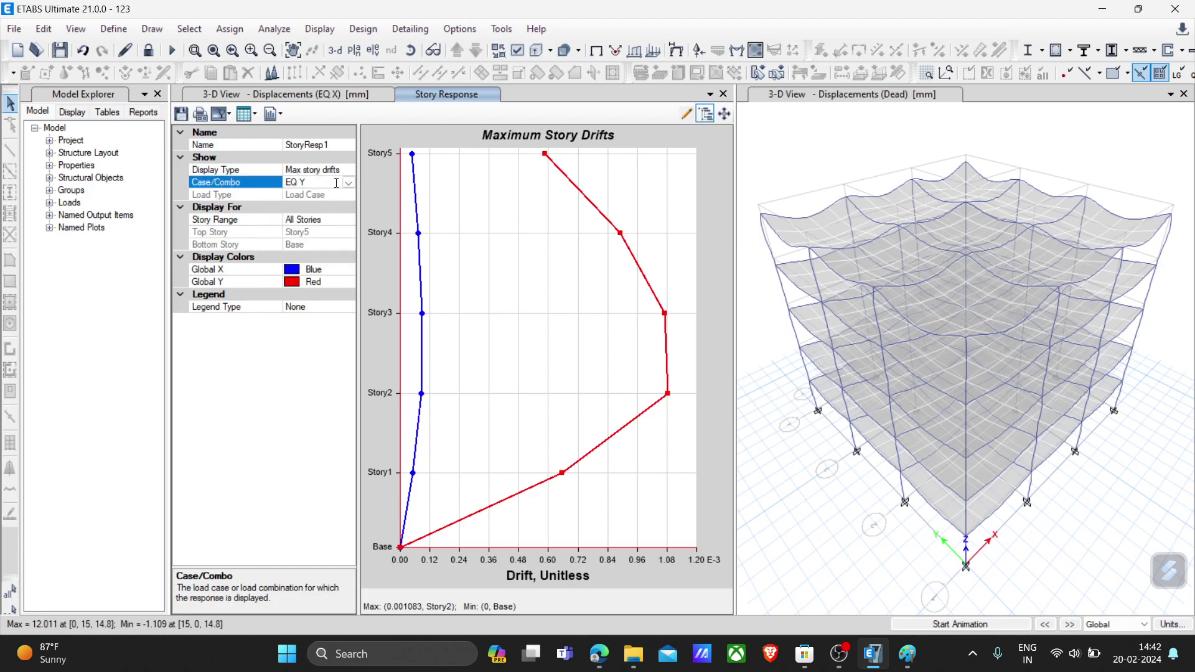
click(348, 182)
click(315, 206)
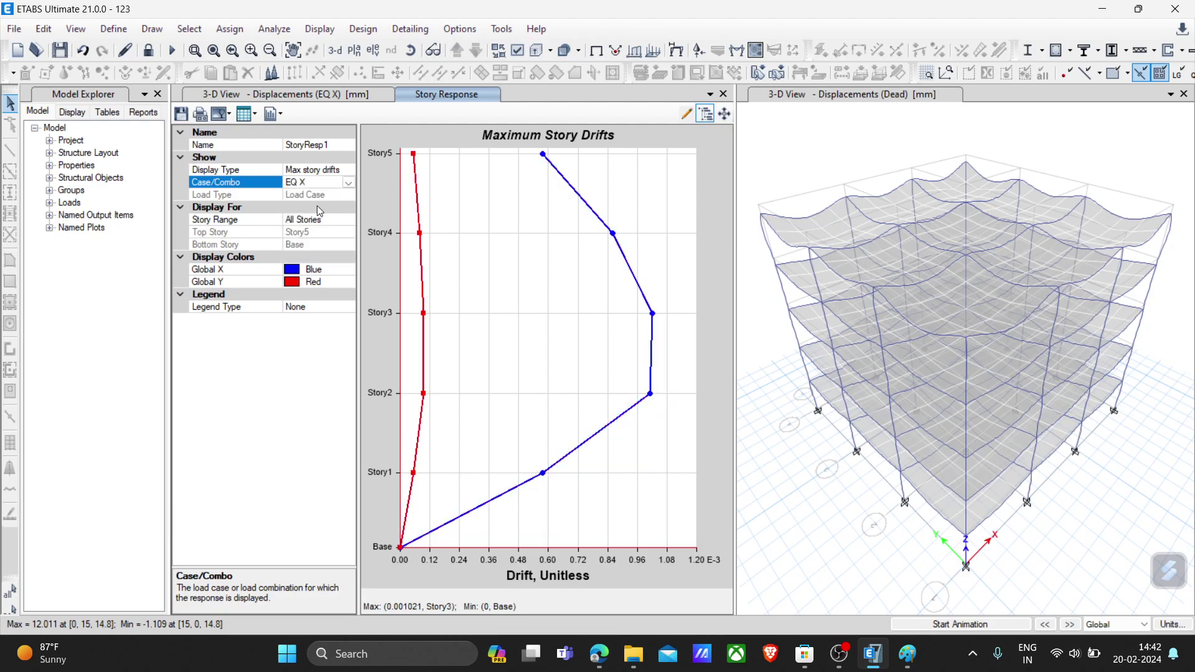
Show the story shears for load case EQ X in the story response plot
click(342, 170)
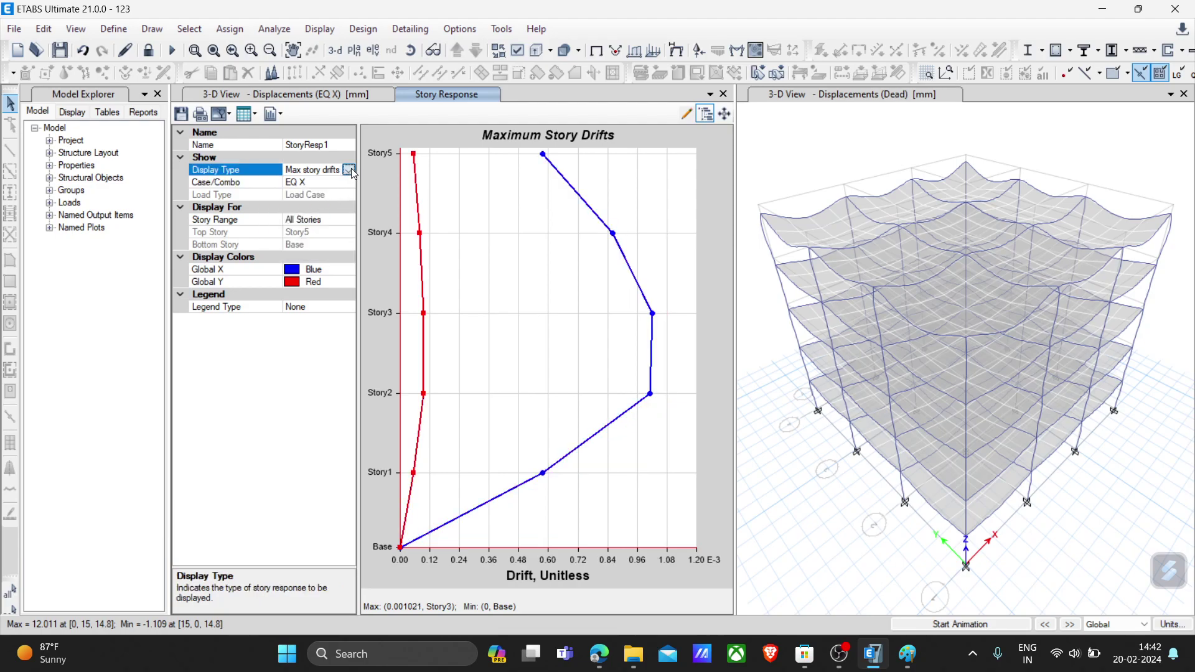
click(349, 169)
click(289, 265)
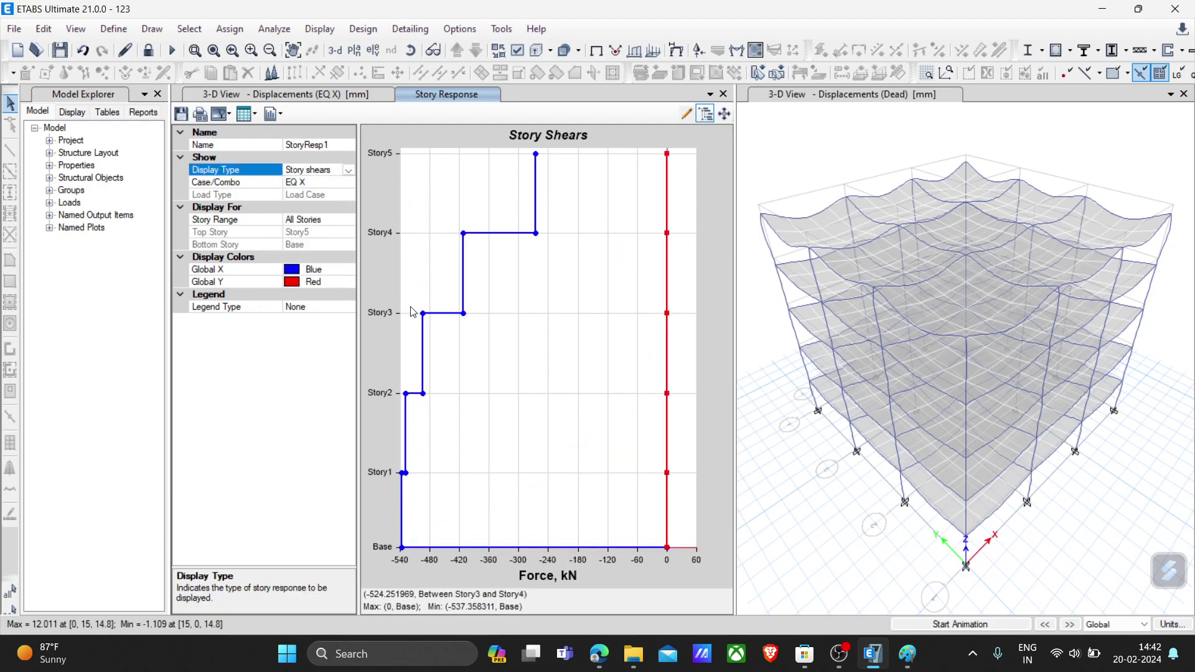
click(349, 170)
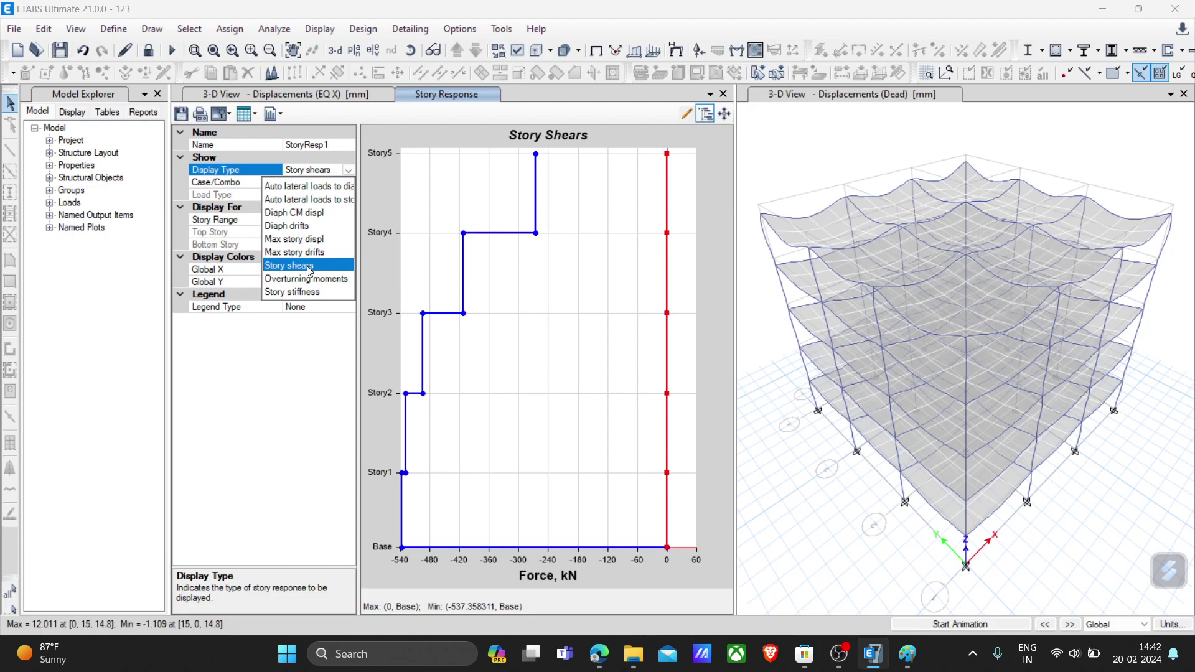
click(283, 406)
View the summary report of the EQ X story shears and close it
click(253, 116)
click(253, 116)
click(284, 118)
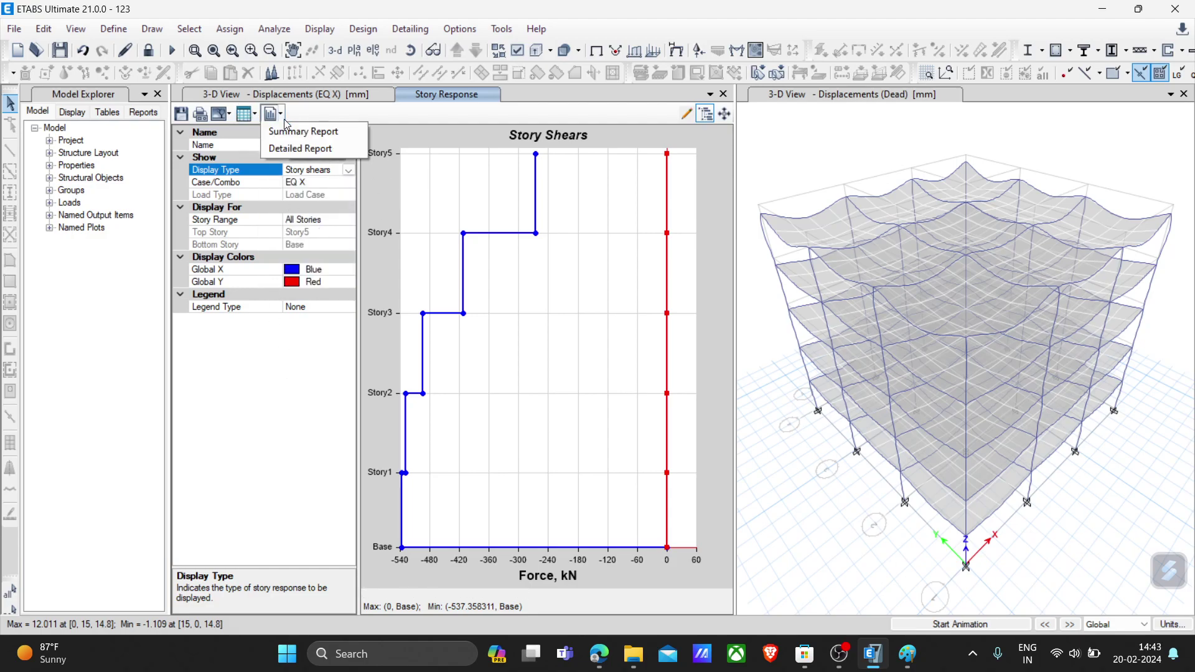
click(374, 173)
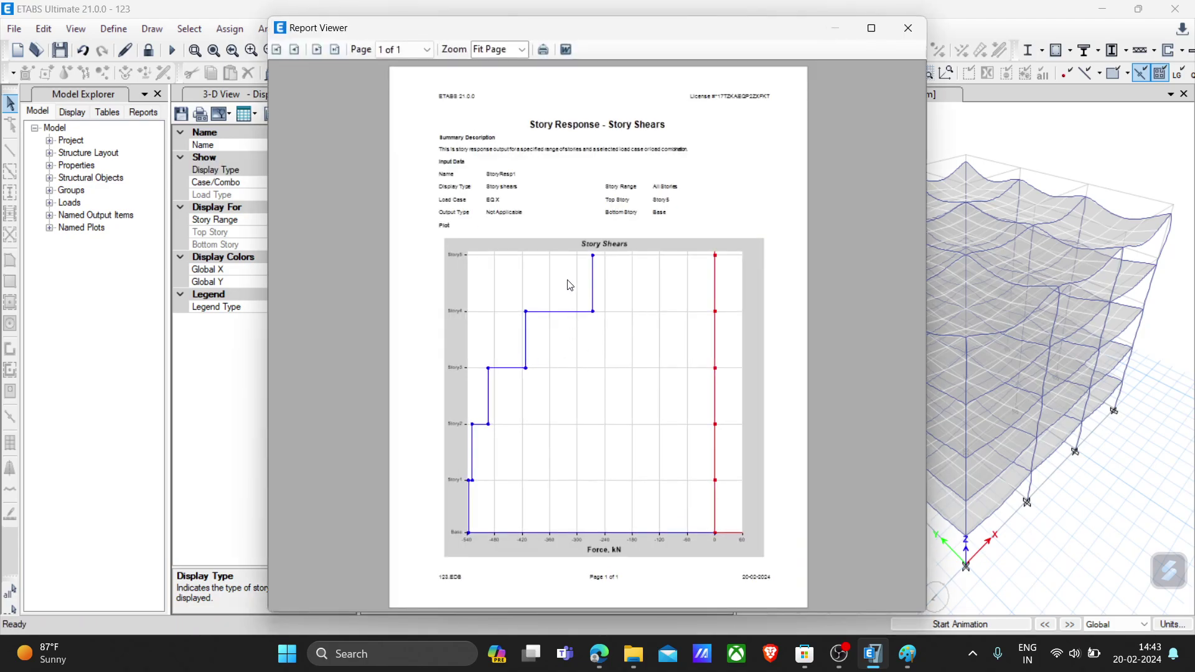
click(908, 28)
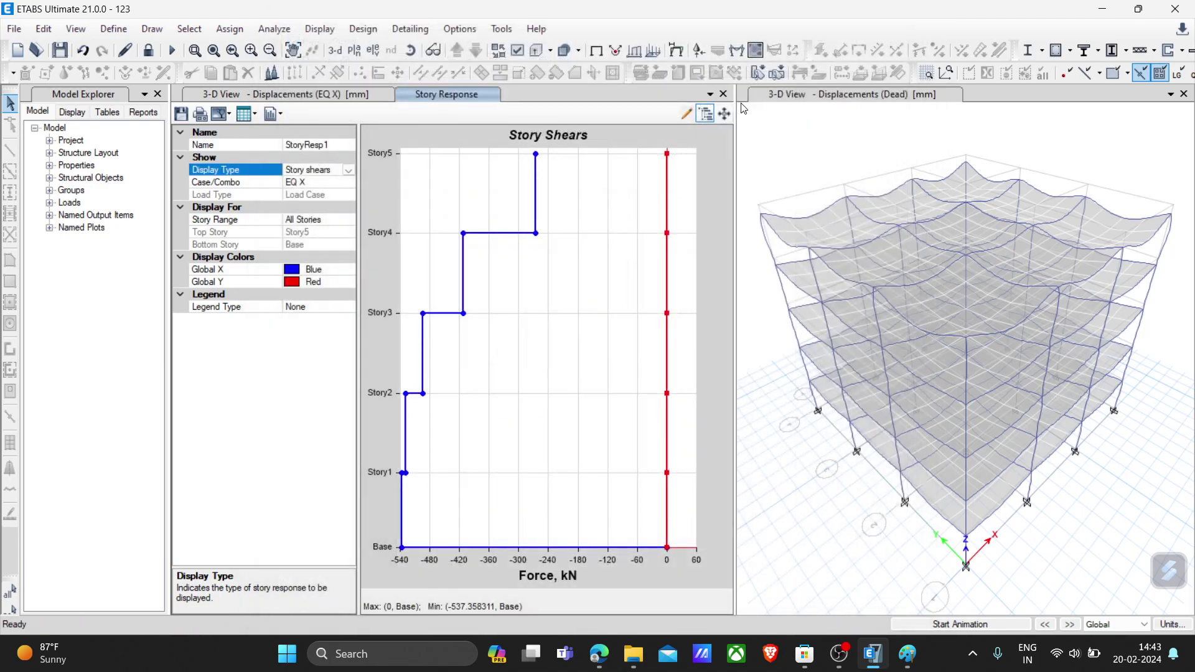
Read the tabulated story response values in the detailed report of the EQ X story shears and close the report
click(273, 115)
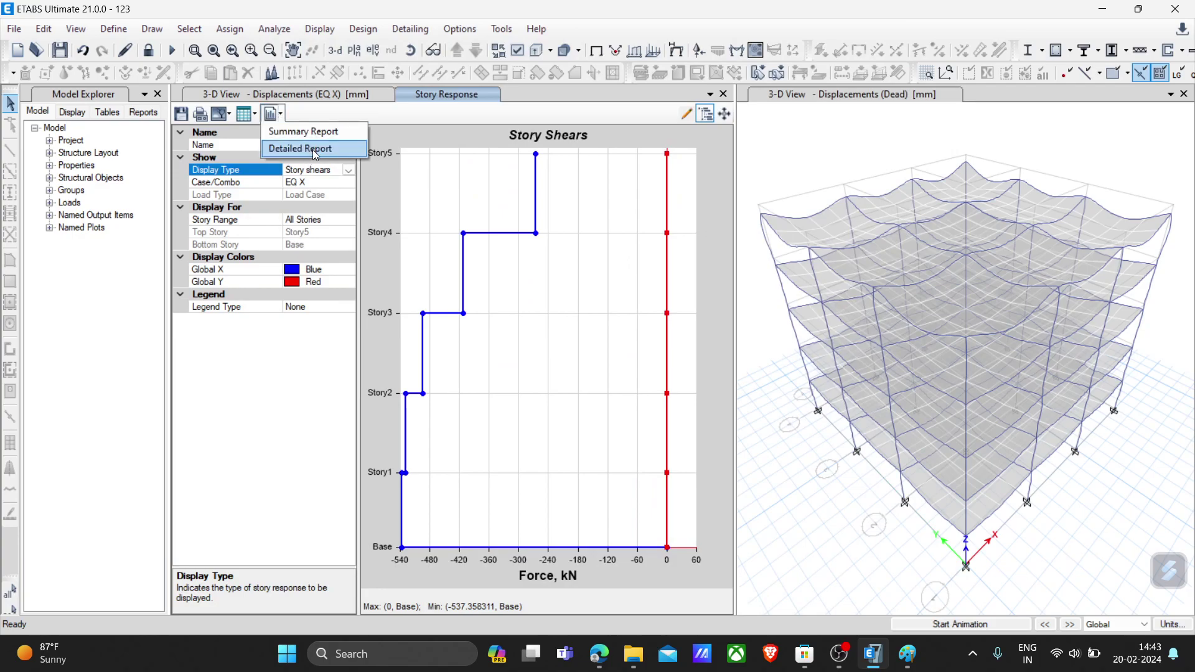
click(309, 149)
scroll(637, 309, down, 3)
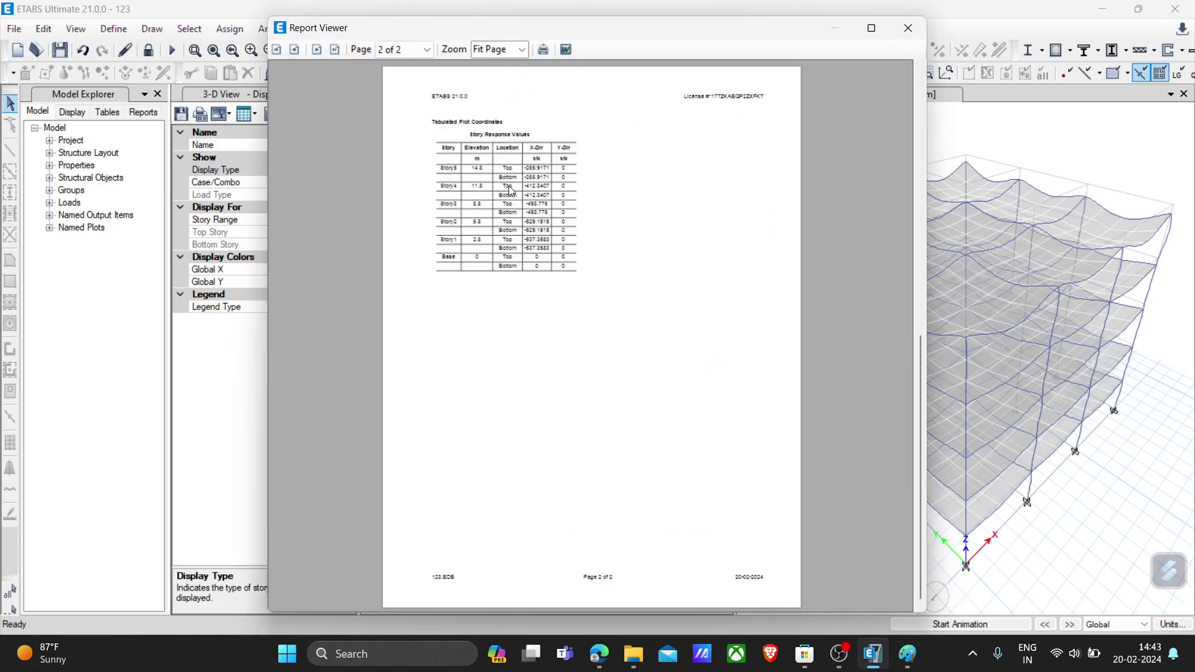
click(869, 30)
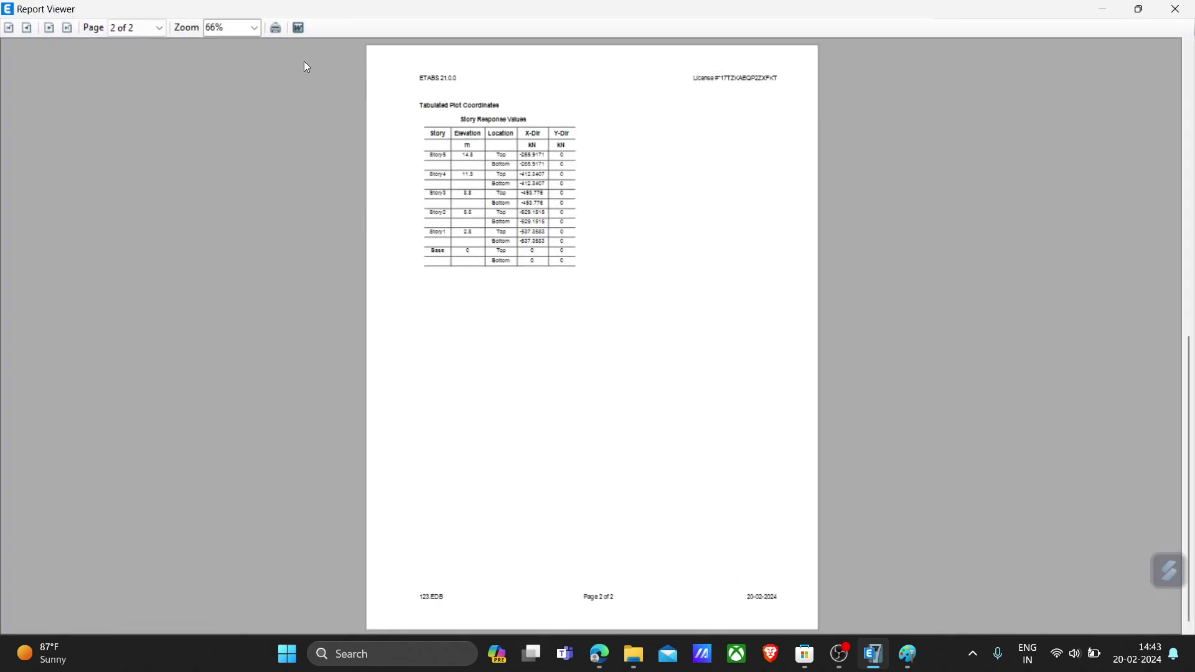
click(255, 27)
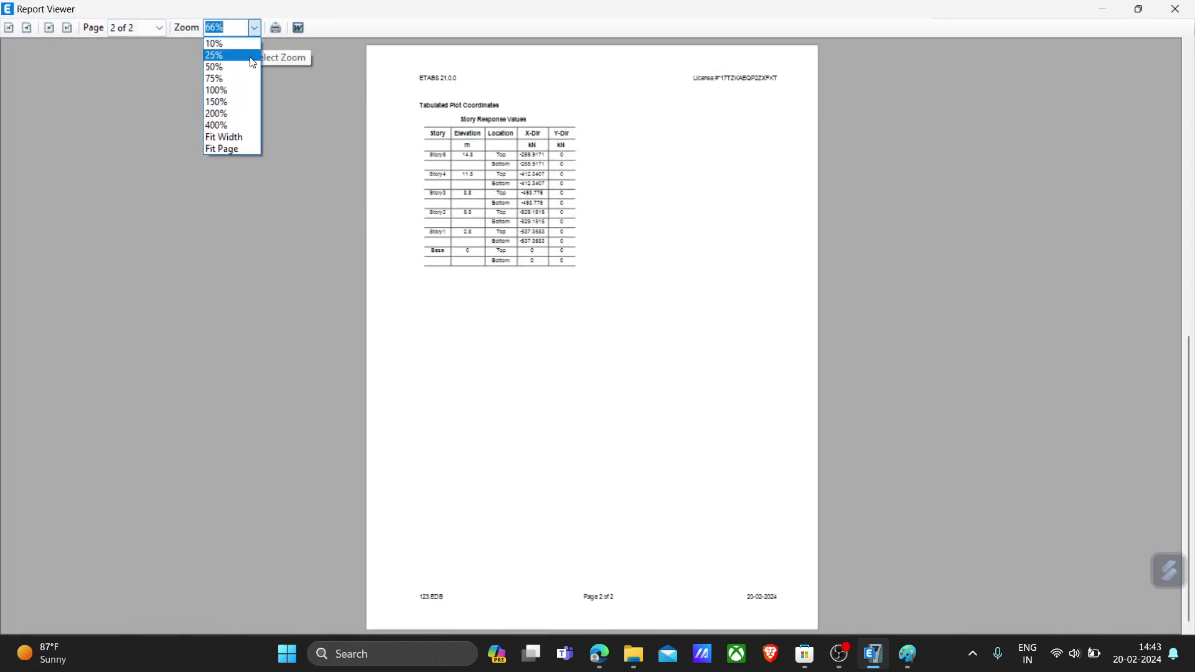
click(225, 111)
scroll(368, 194, up, 1)
scroll(391, 220, down, 1)
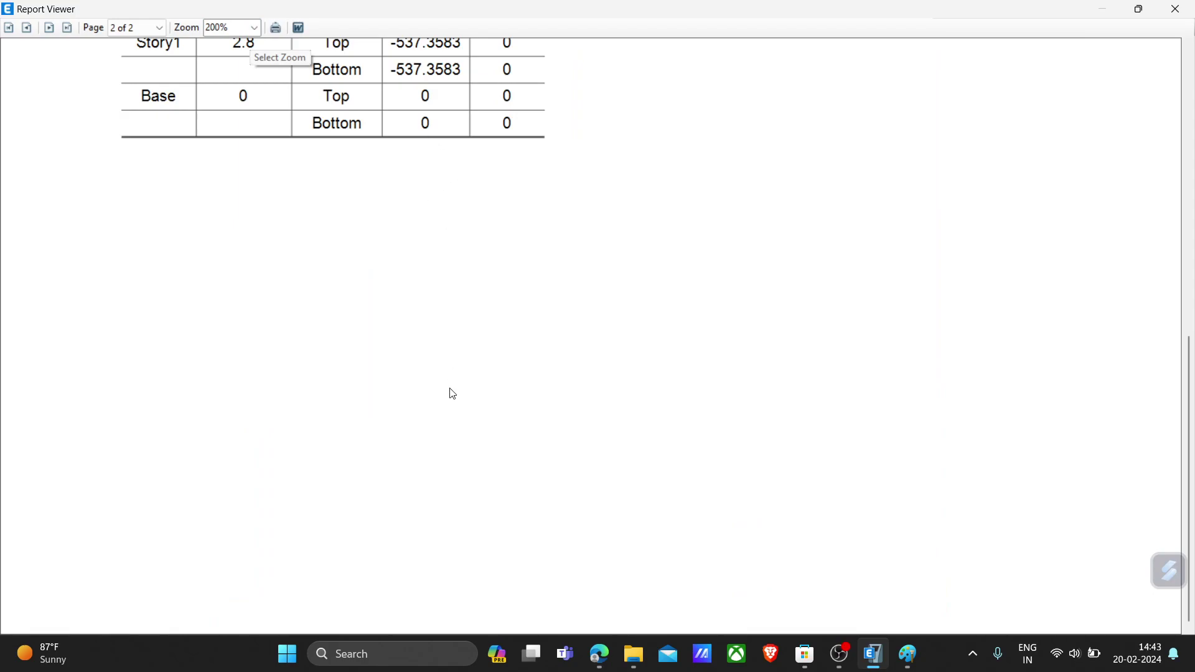
click(254, 27)
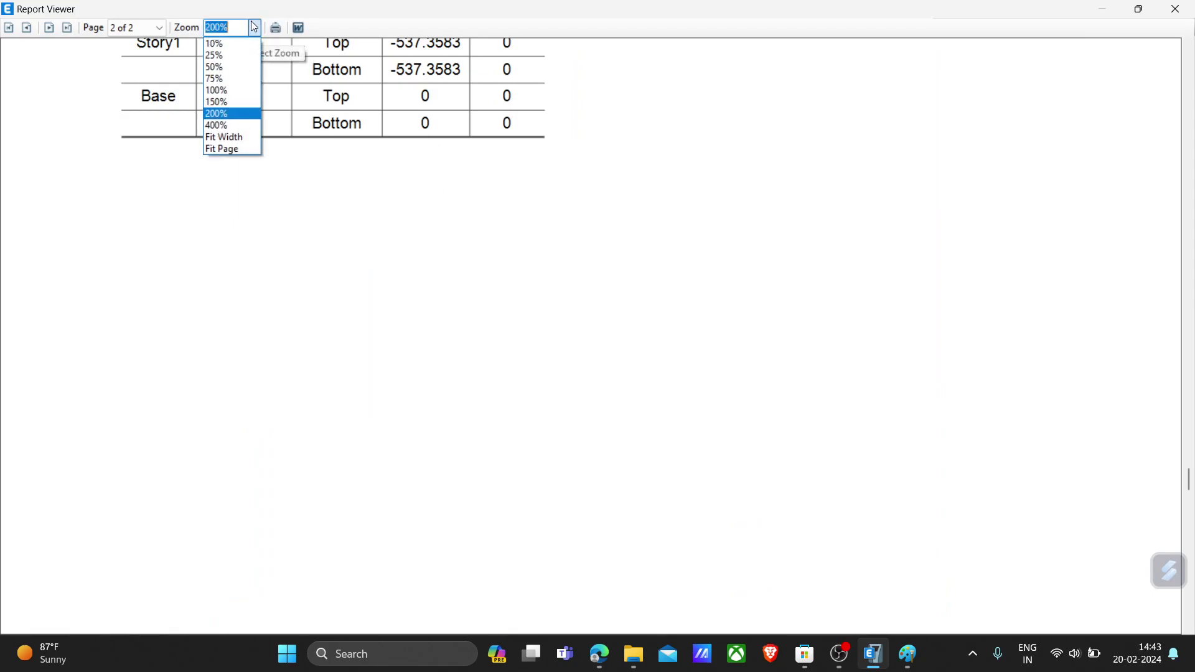
click(232, 79)
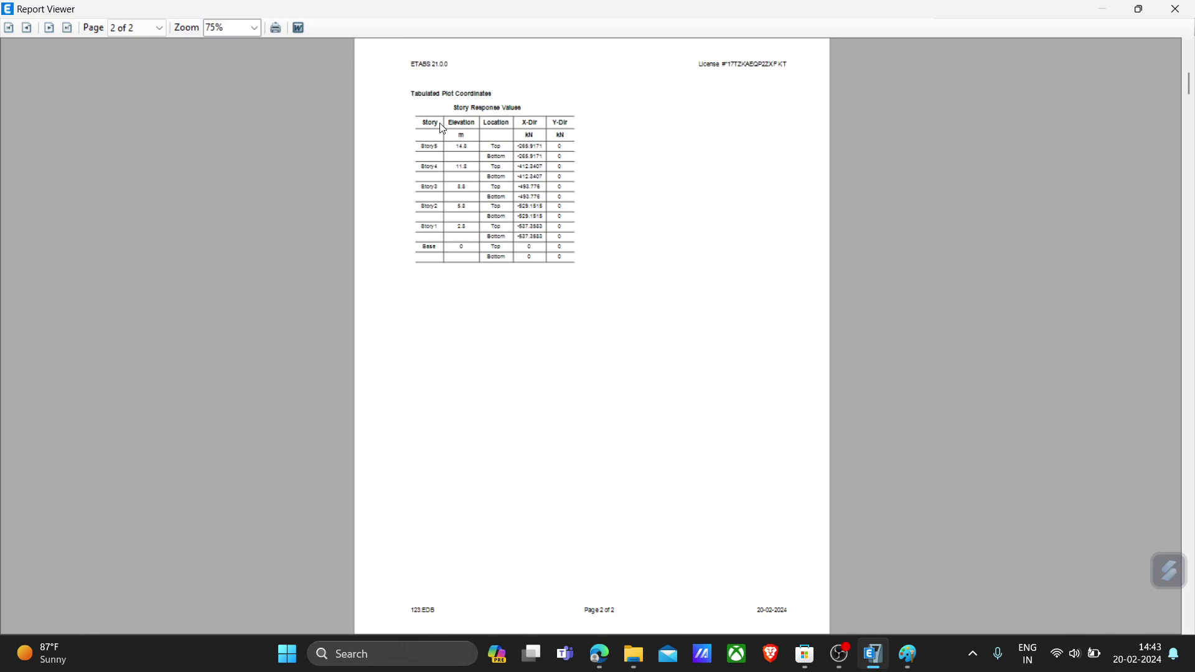
click(1190, 8)
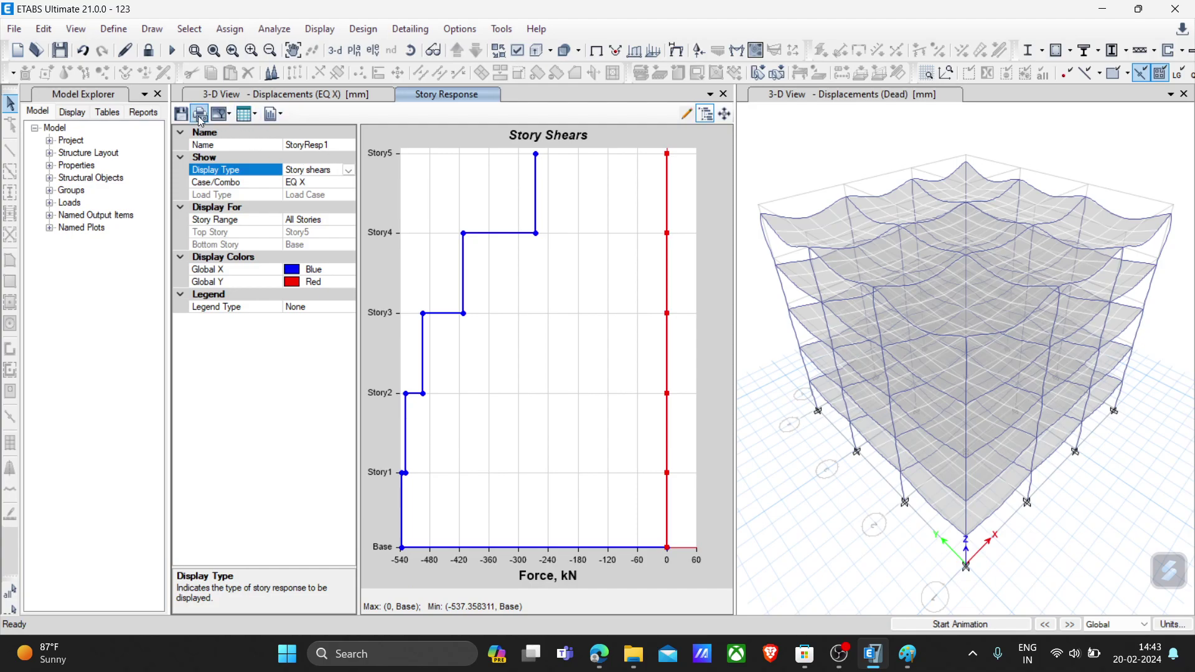
Choose the Joint Reactions table from the joint output of the analysis results for display
click(320, 31)
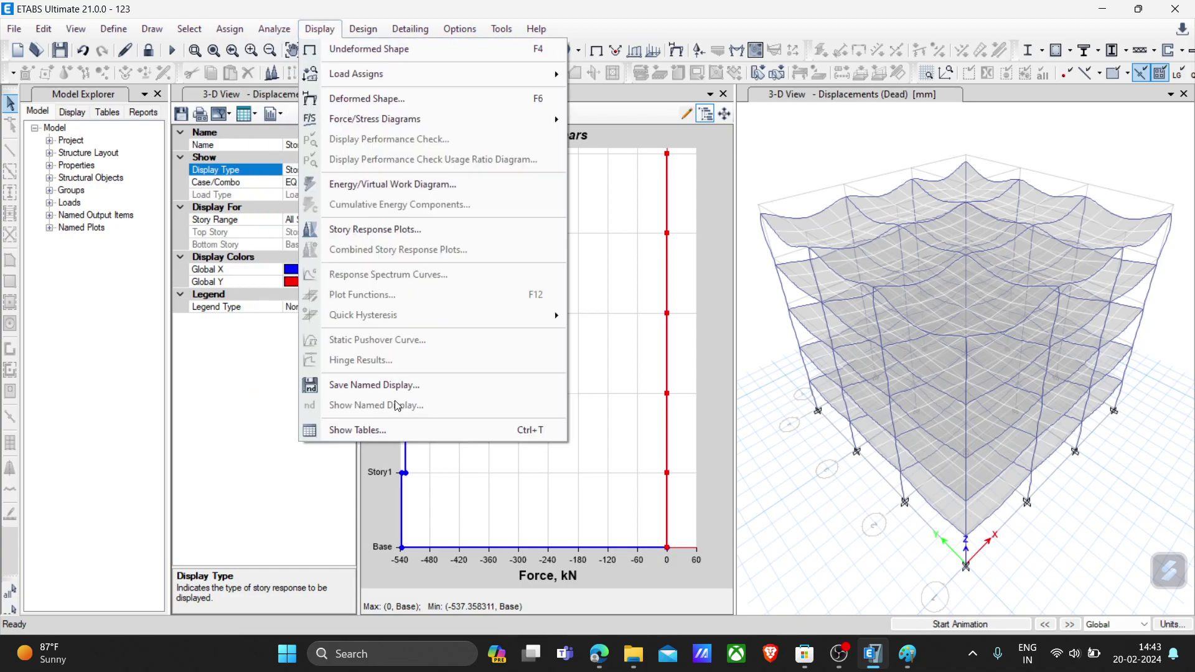
click(375, 431)
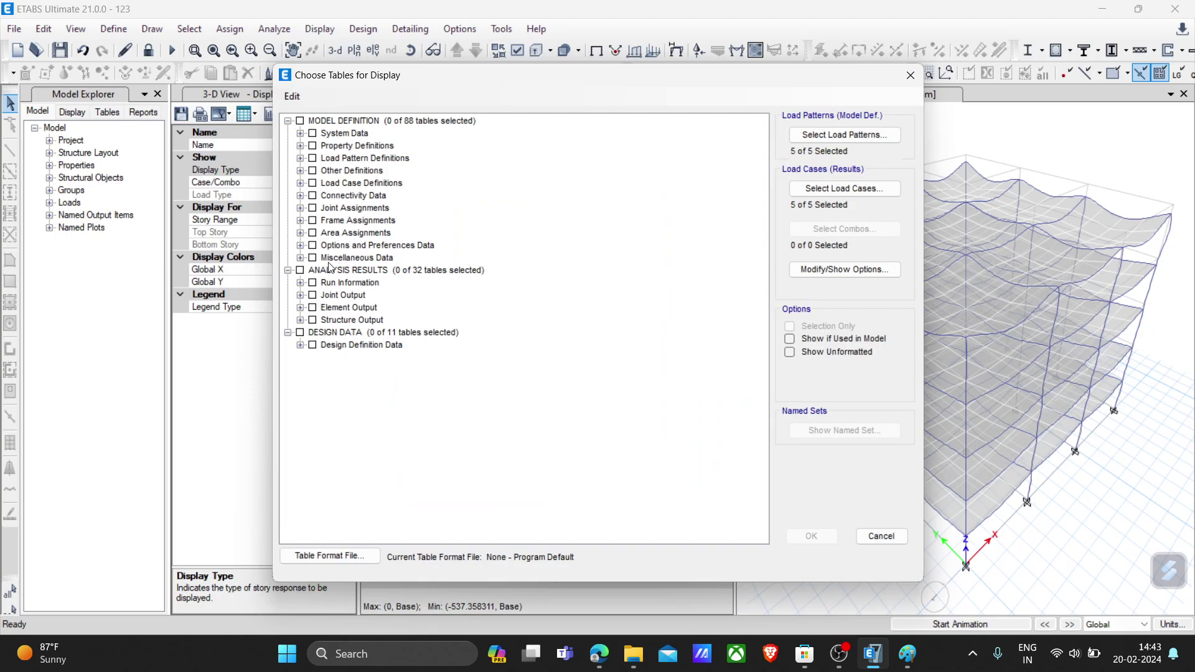
click(300, 271)
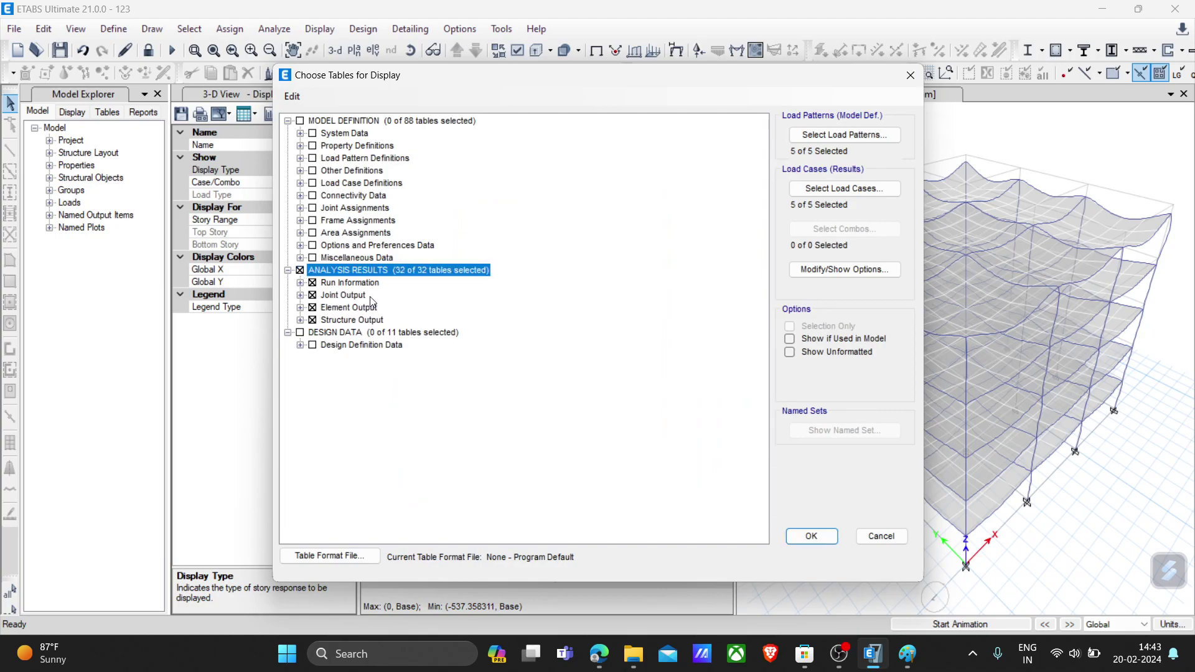
click(300, 271)
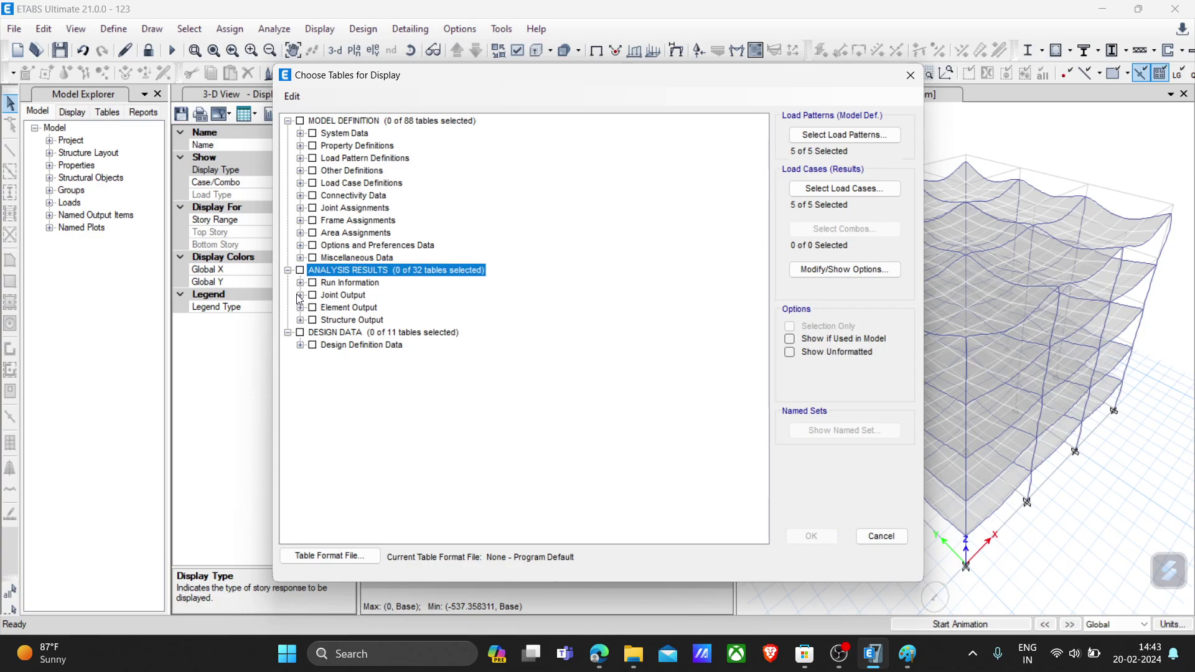
click(300, 295)
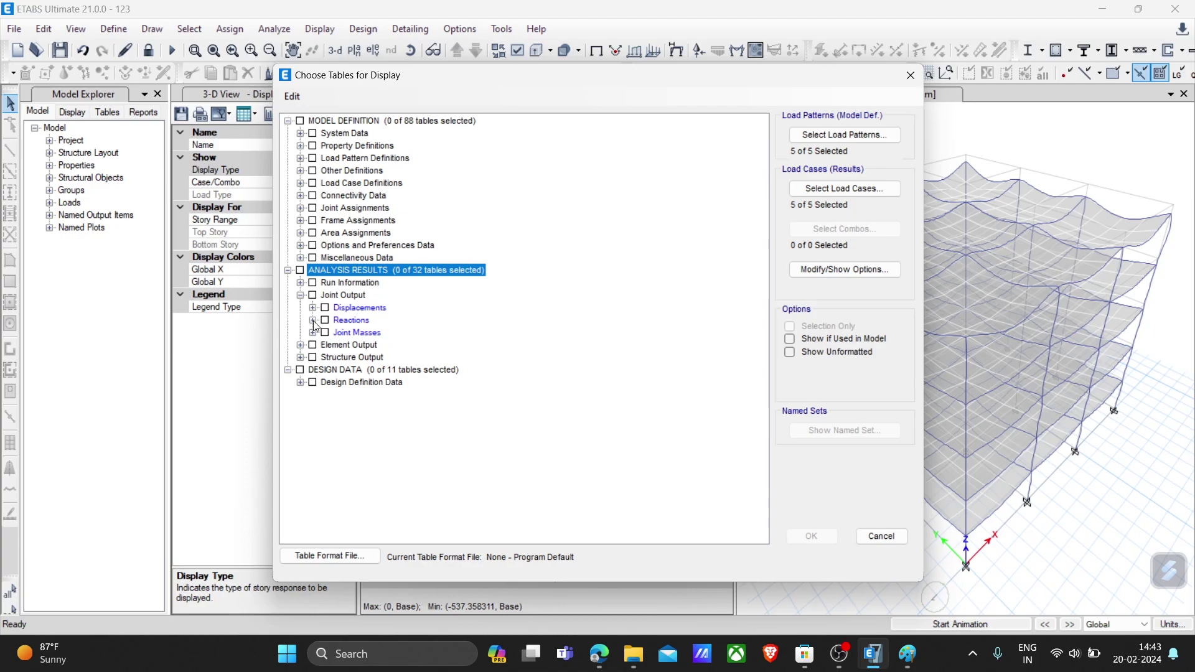
click(313, 321)
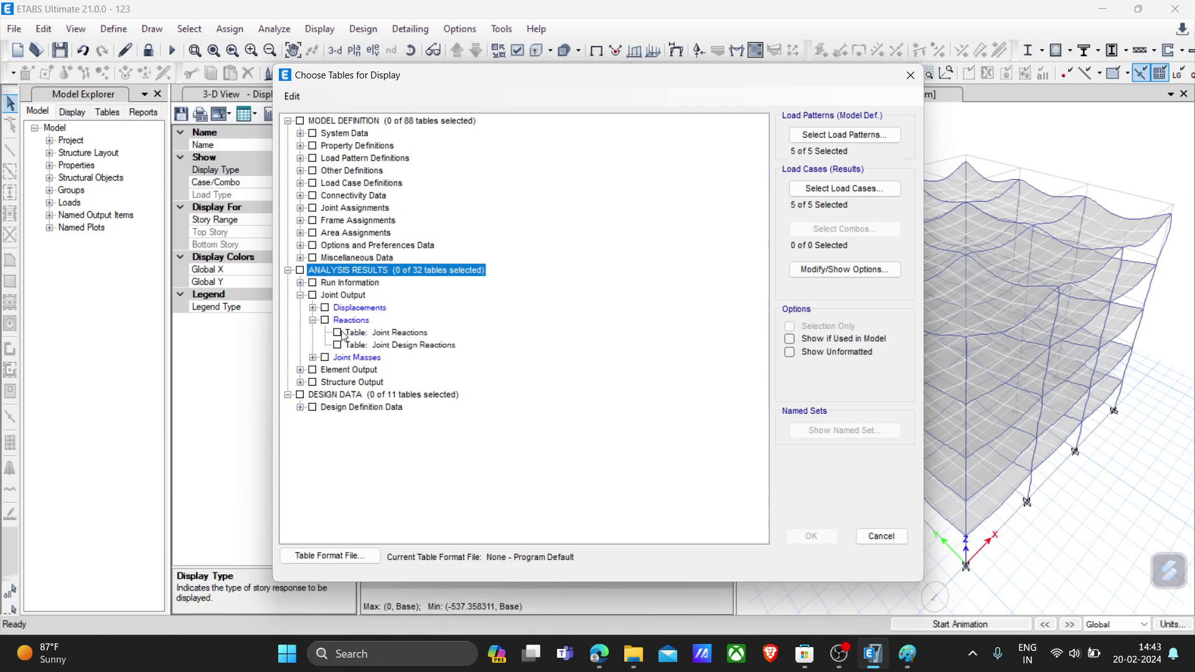
click(337, 333)
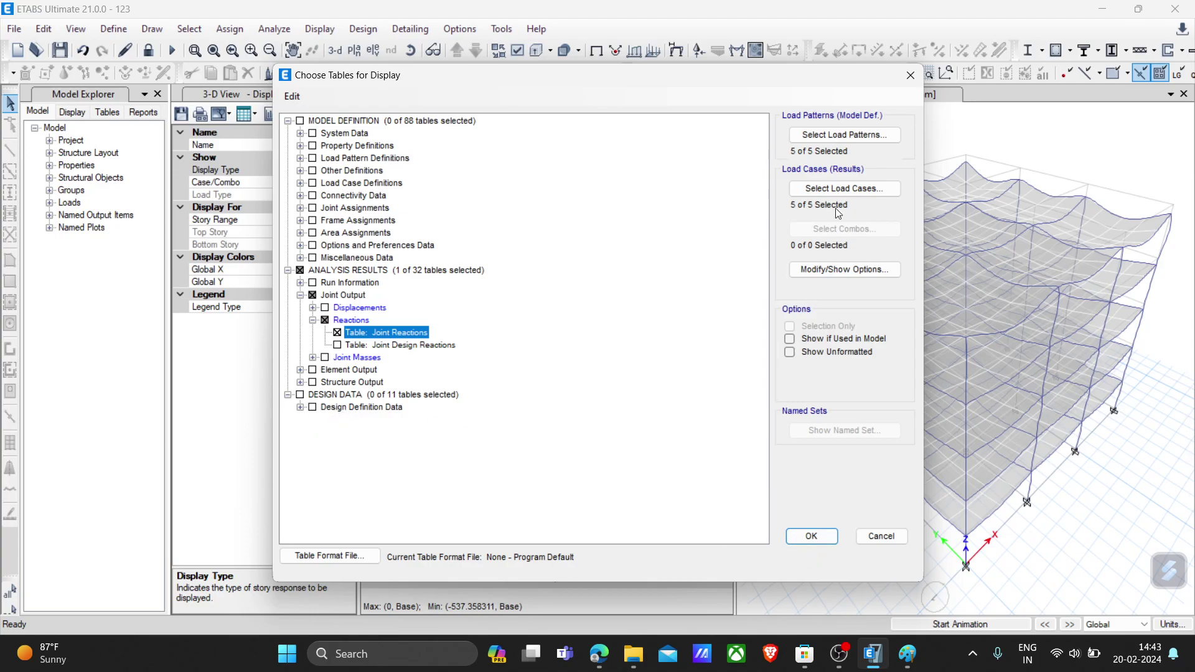
Keep all load patterns and load cases selected and display the Joint Reactions table
click(840, 136)
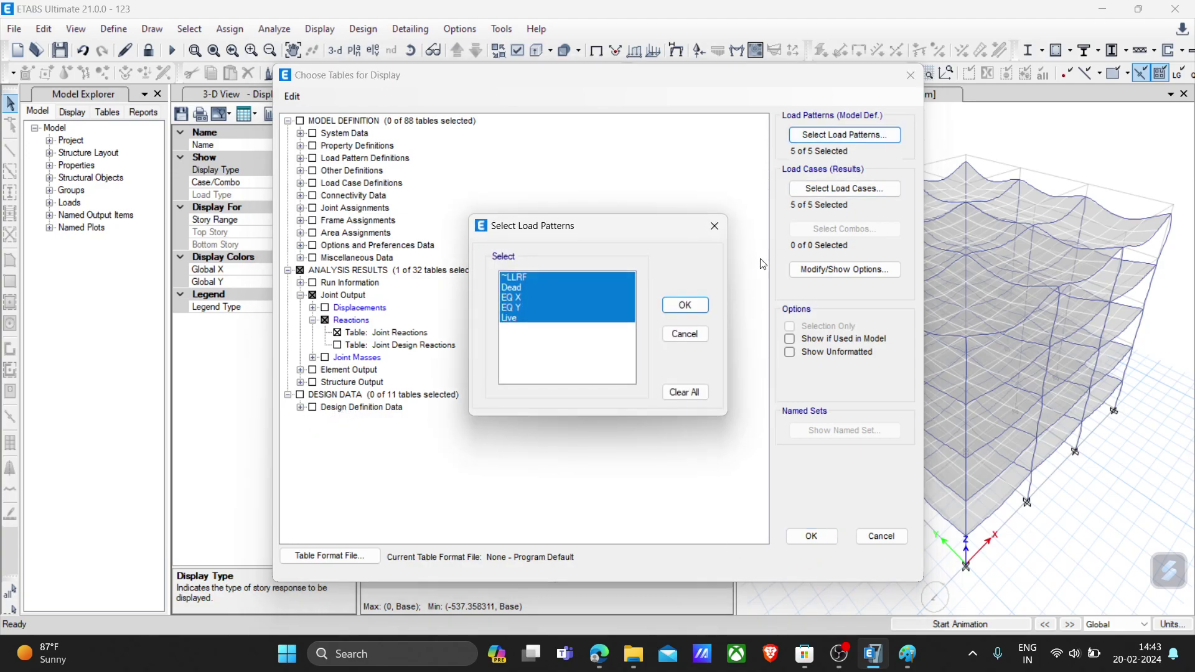
click(685, 305)
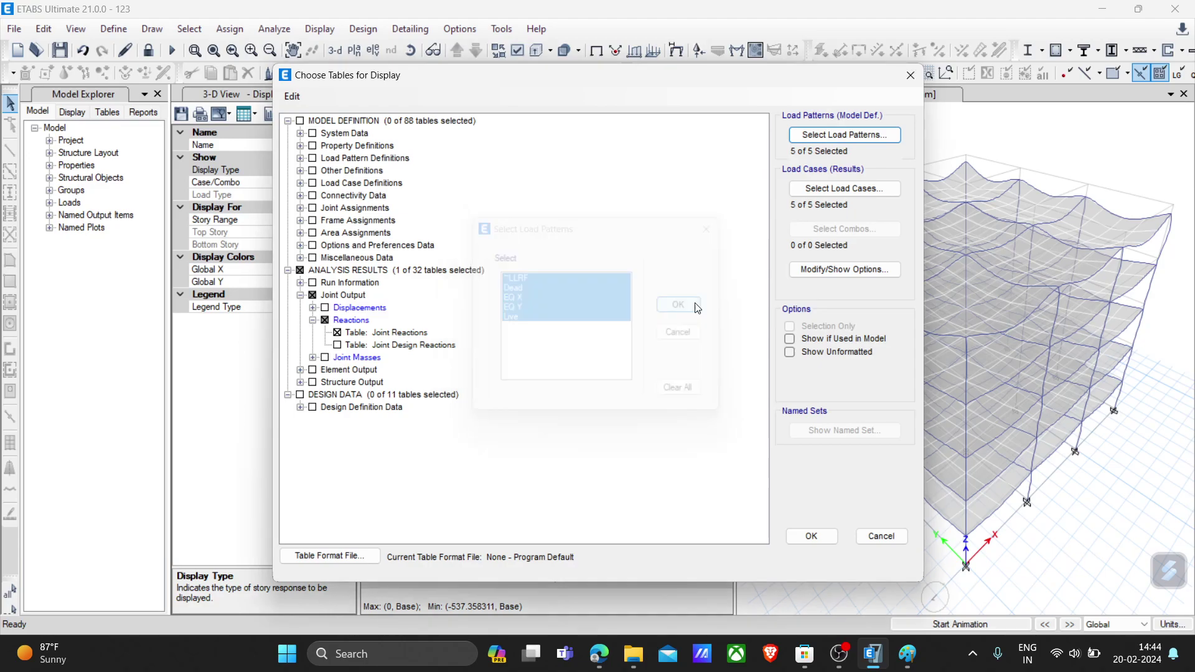
click(835, 189)
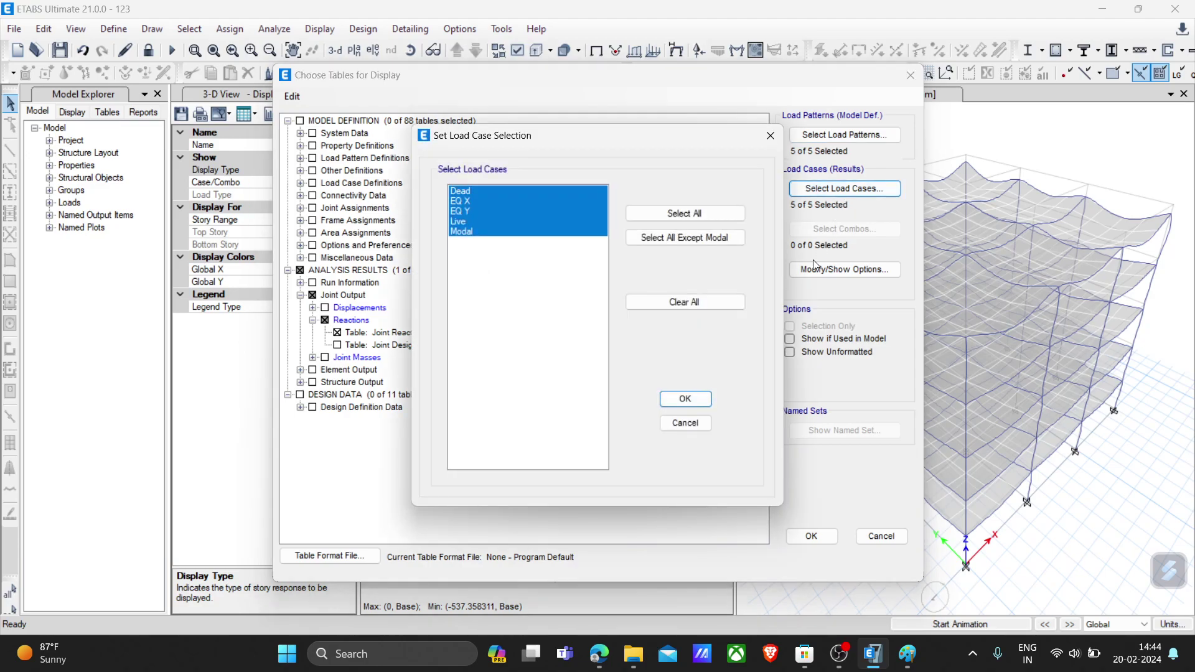
click(679, 404)
click(812, 537)
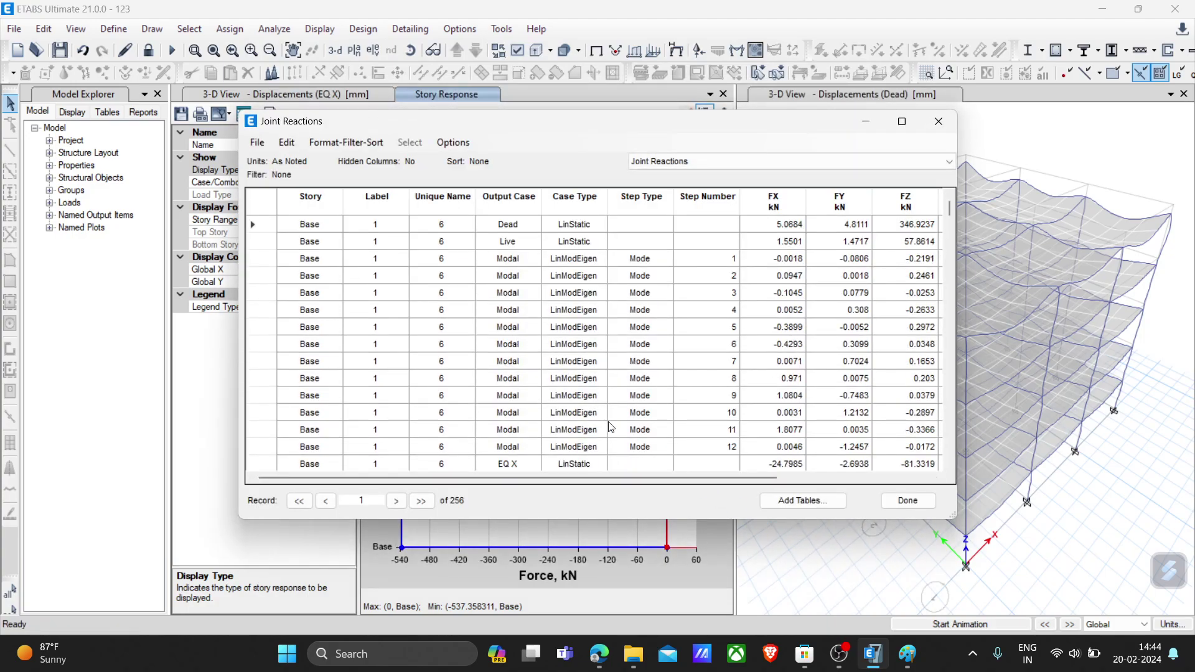
Look through the joint reactions listed for all load cases and close the table
scroll(607, 423, down, 8)
scroll(603, 428, up, 8)
click(682, 166)
click(682, 167)
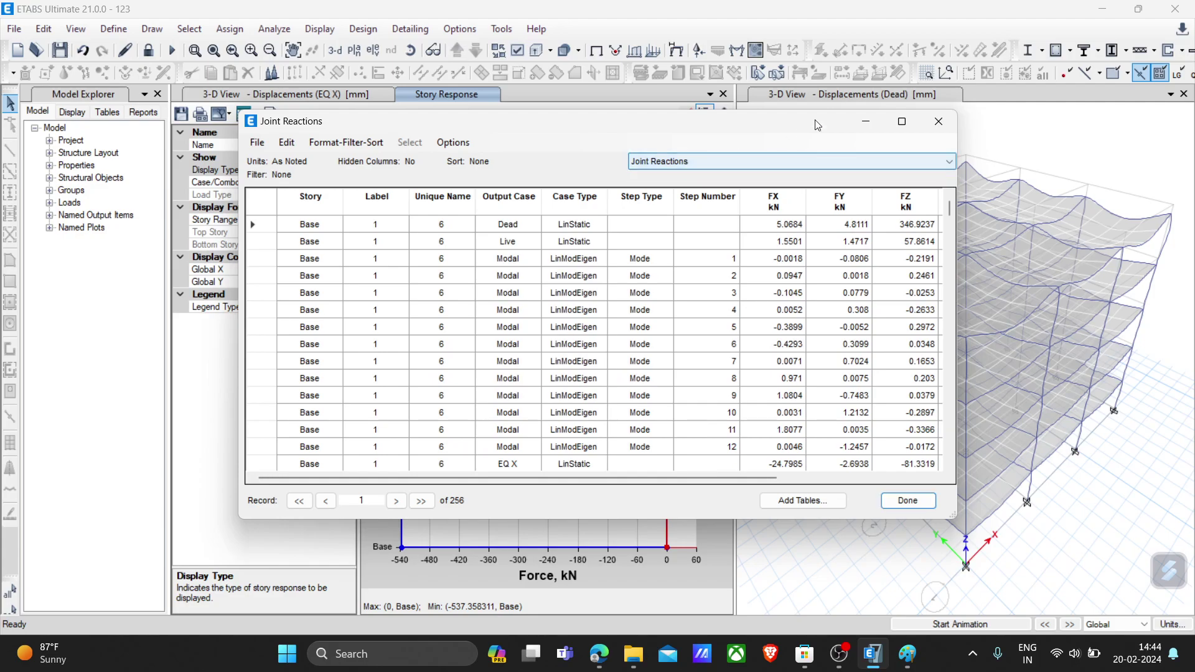
click(940, 121)
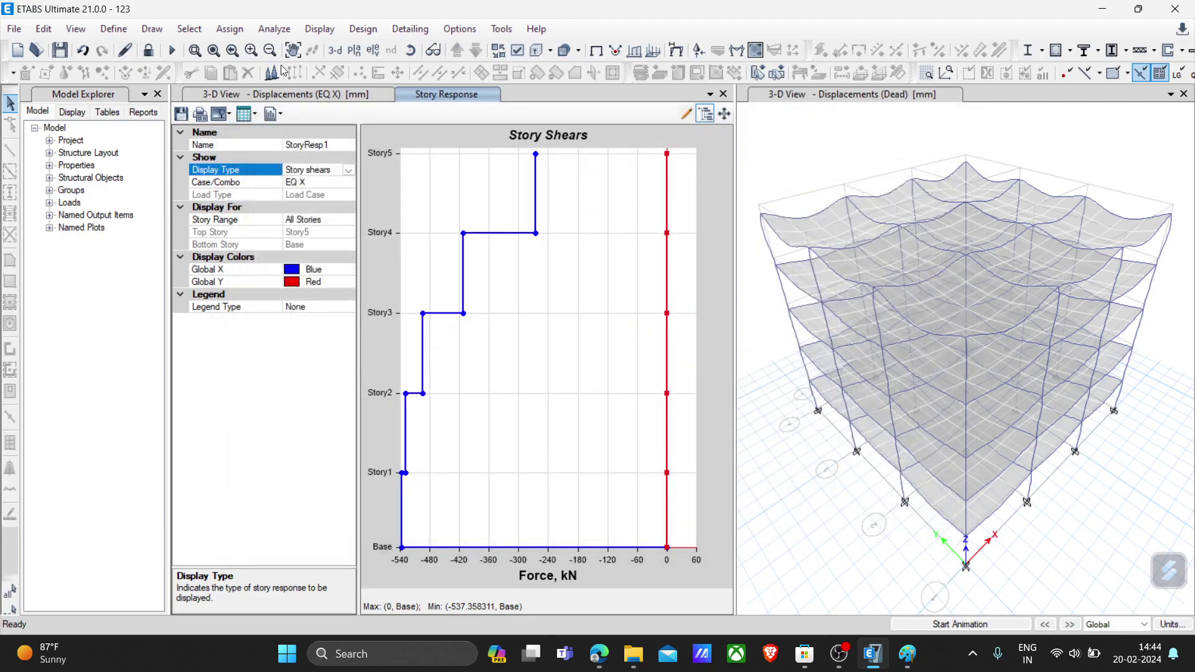
Limit the load patterns for the result tables to EQ X and display the Joint Reactions table again
click(319, 29)
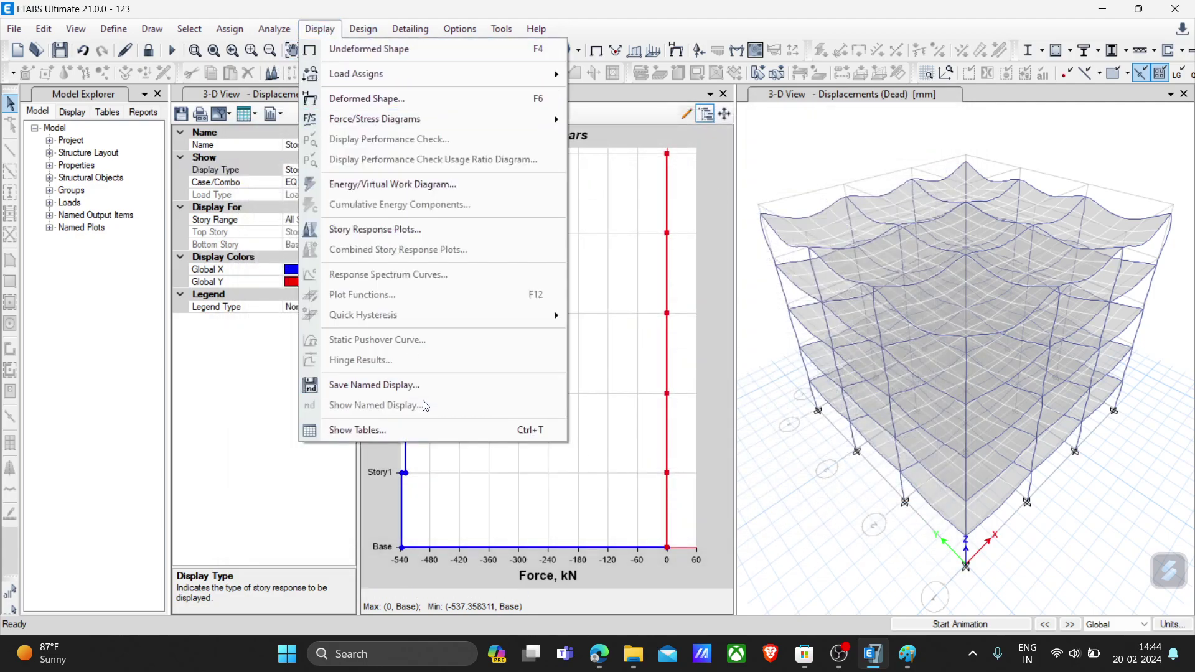
click(380, 429)
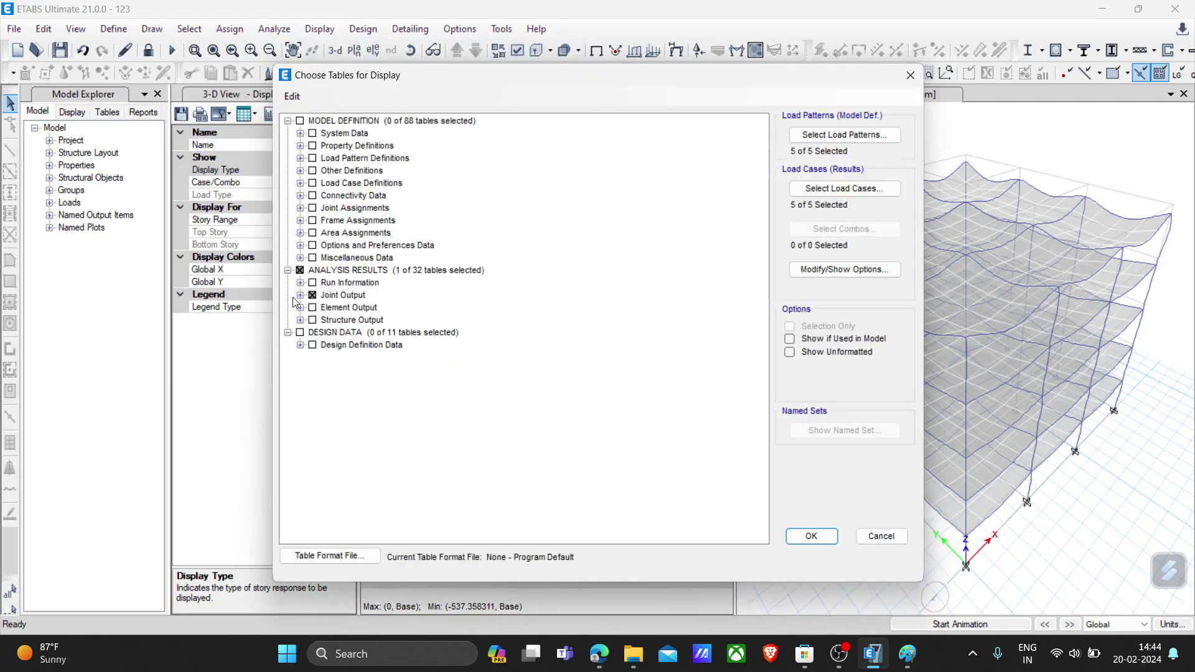
click(301, 283)
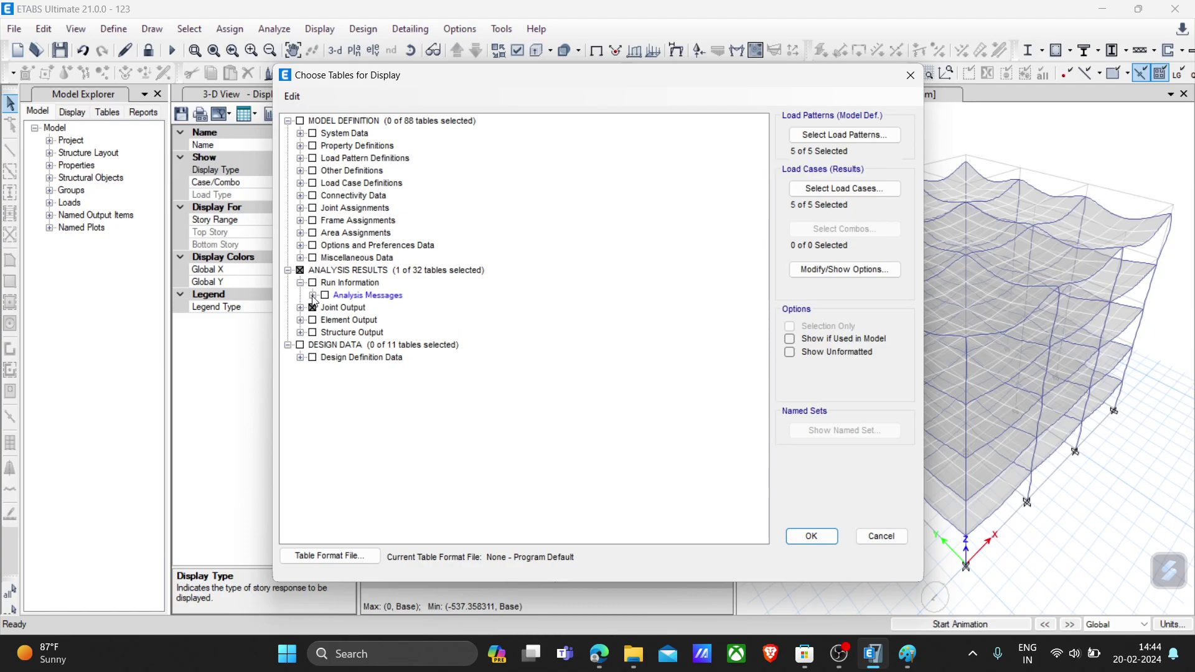
click(313, 297)
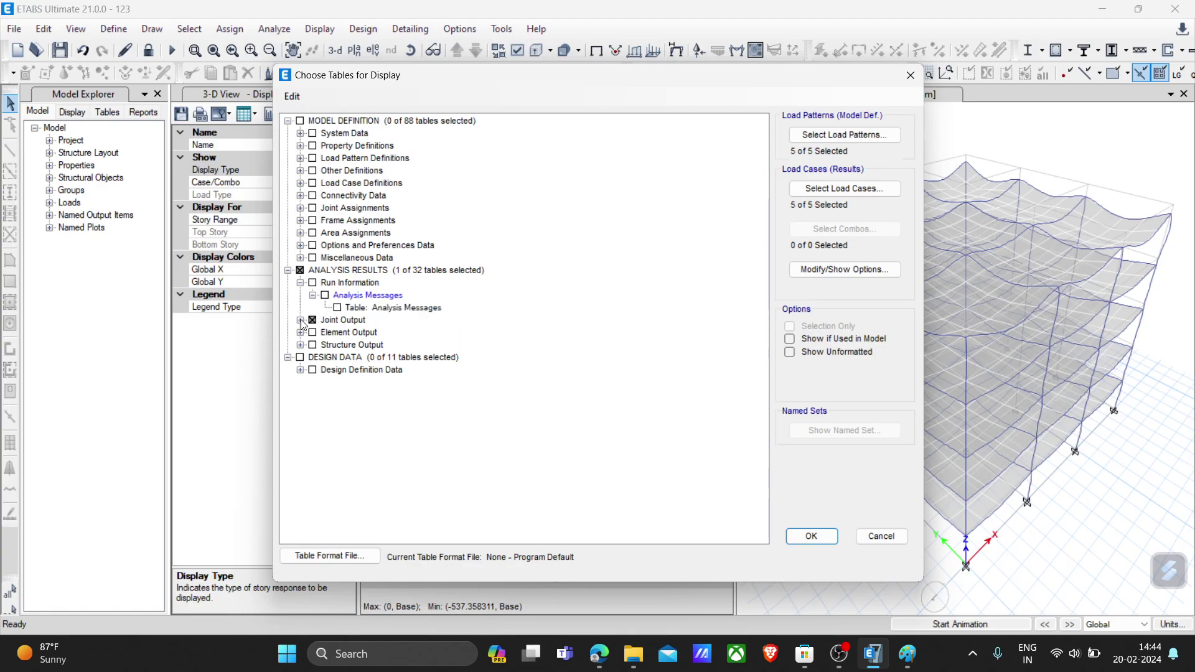
click(300, 320)
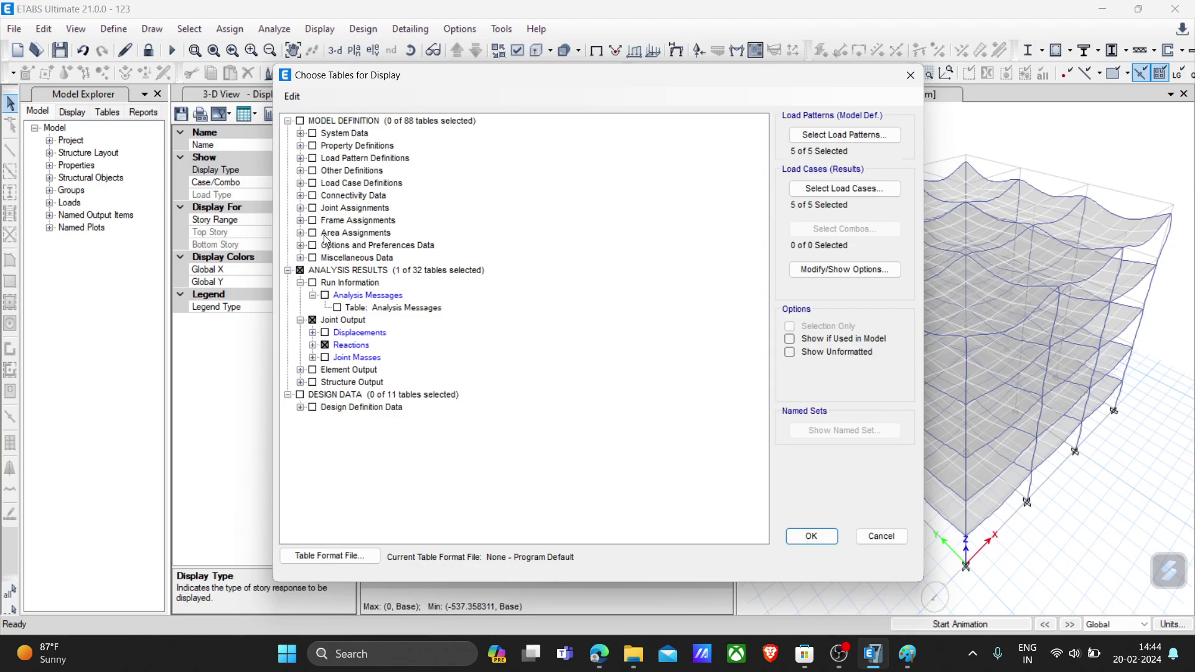
click(301, 133)
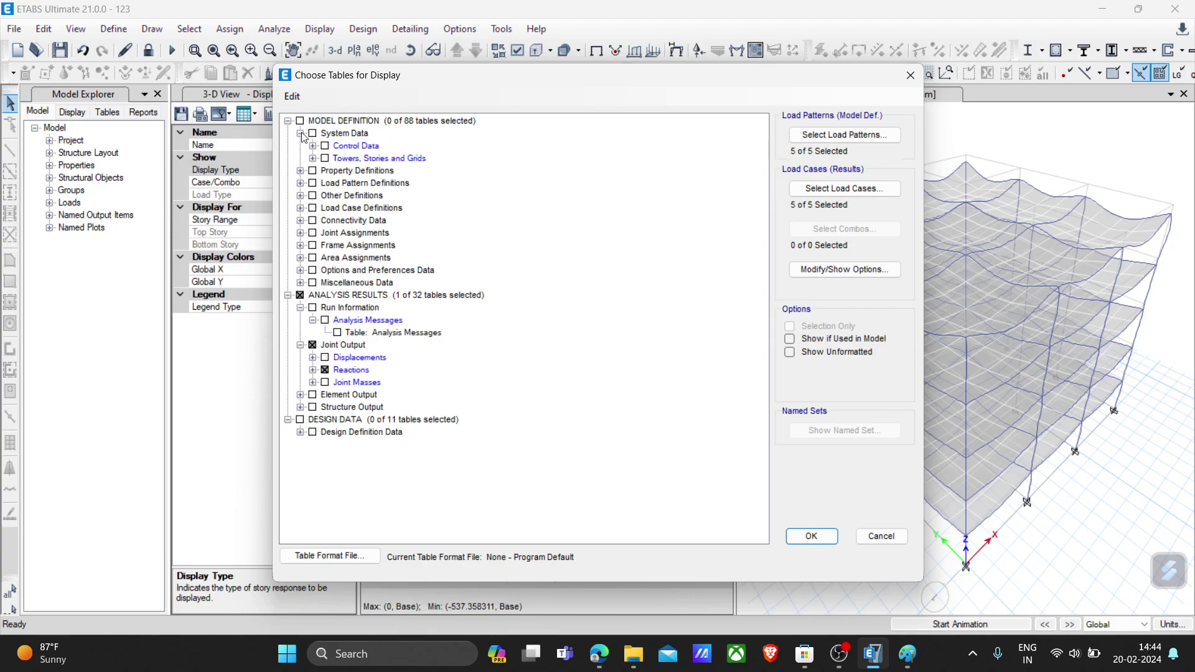
click(845, 134)
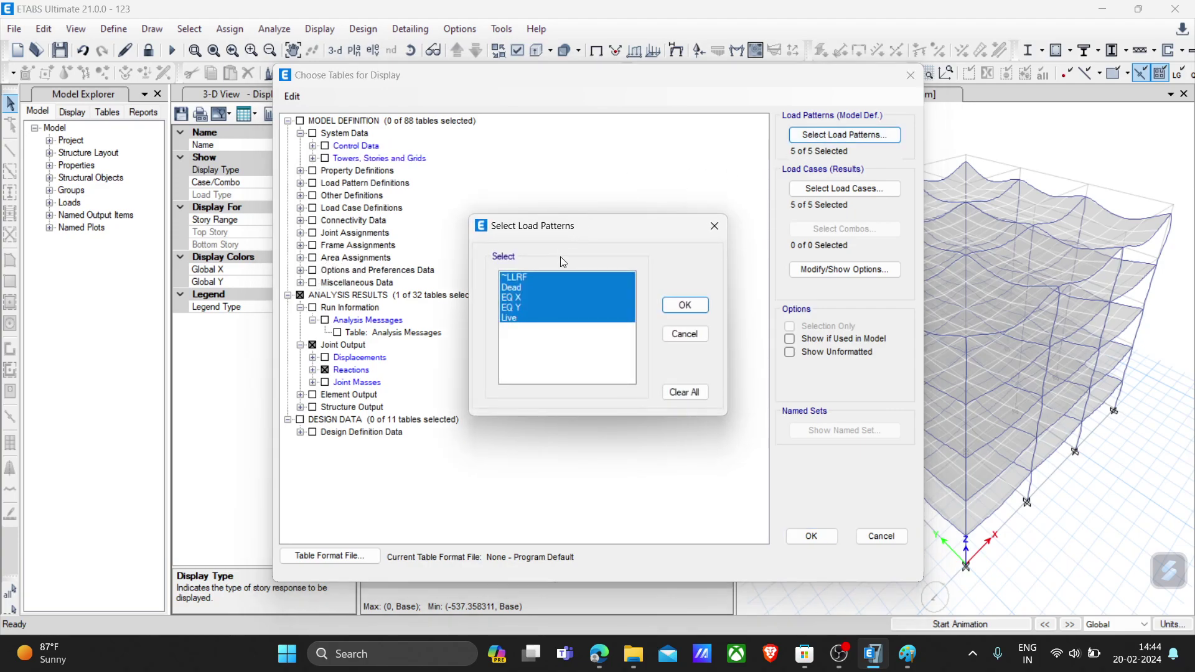
click(521, 297)
click(685, 305)
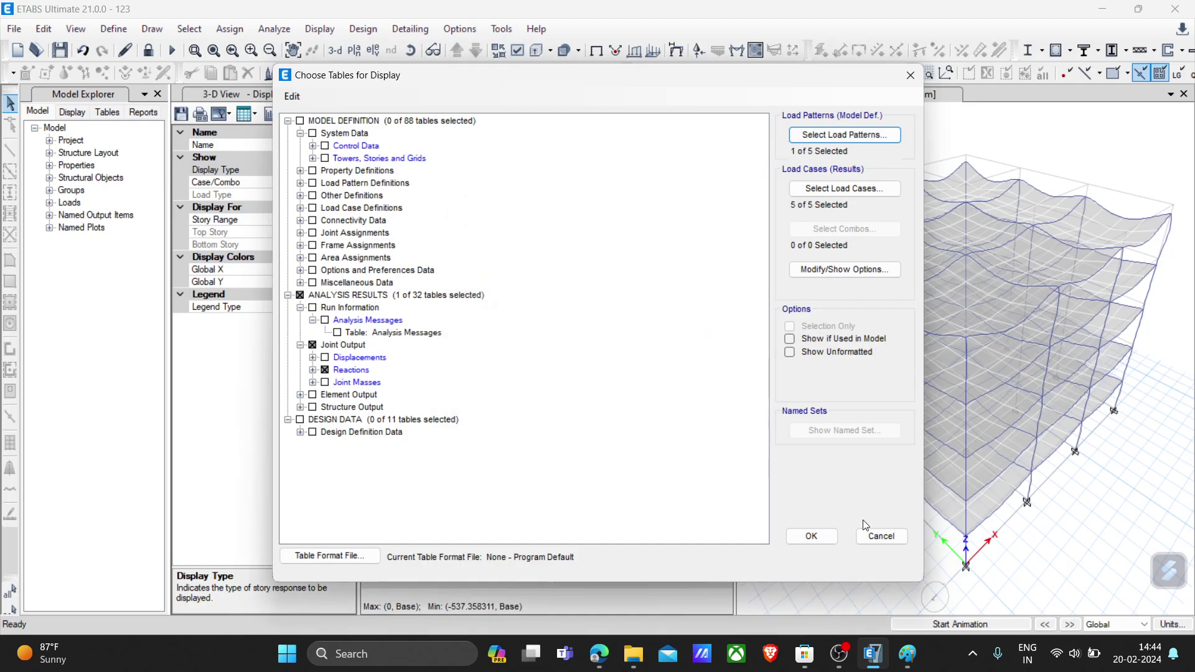
click(812, 537)
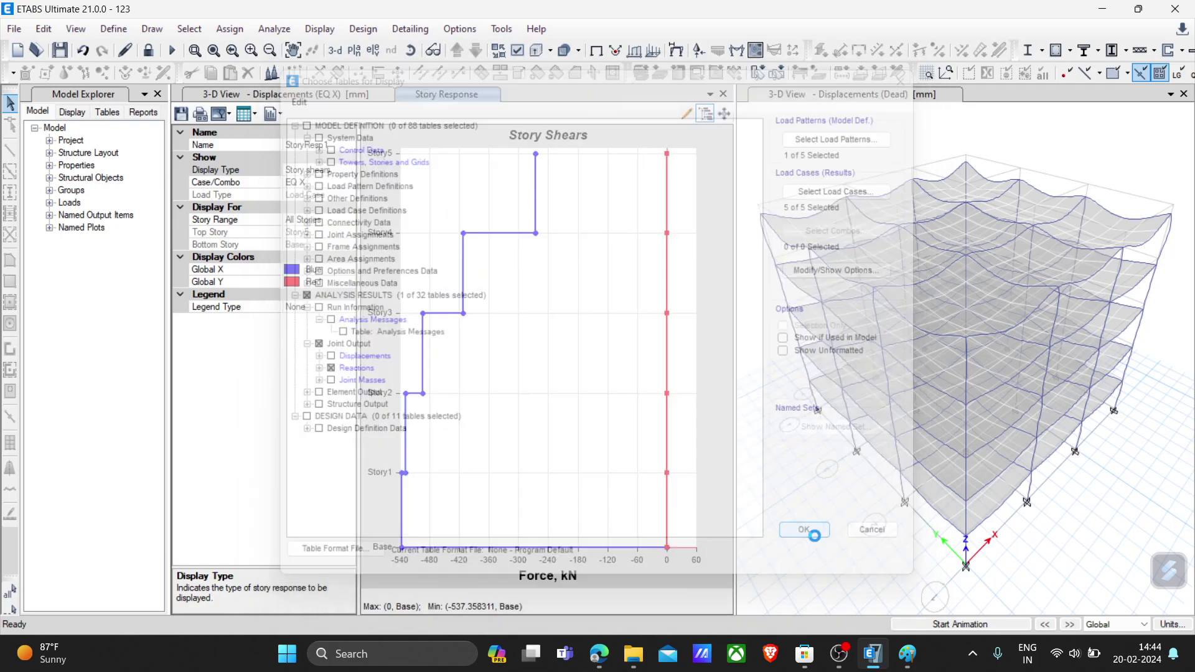
Examine the FX and FY base reactions of joint 1 for cases EQ X and EQ Y and close the table
scroll(532, 426, down, 6)
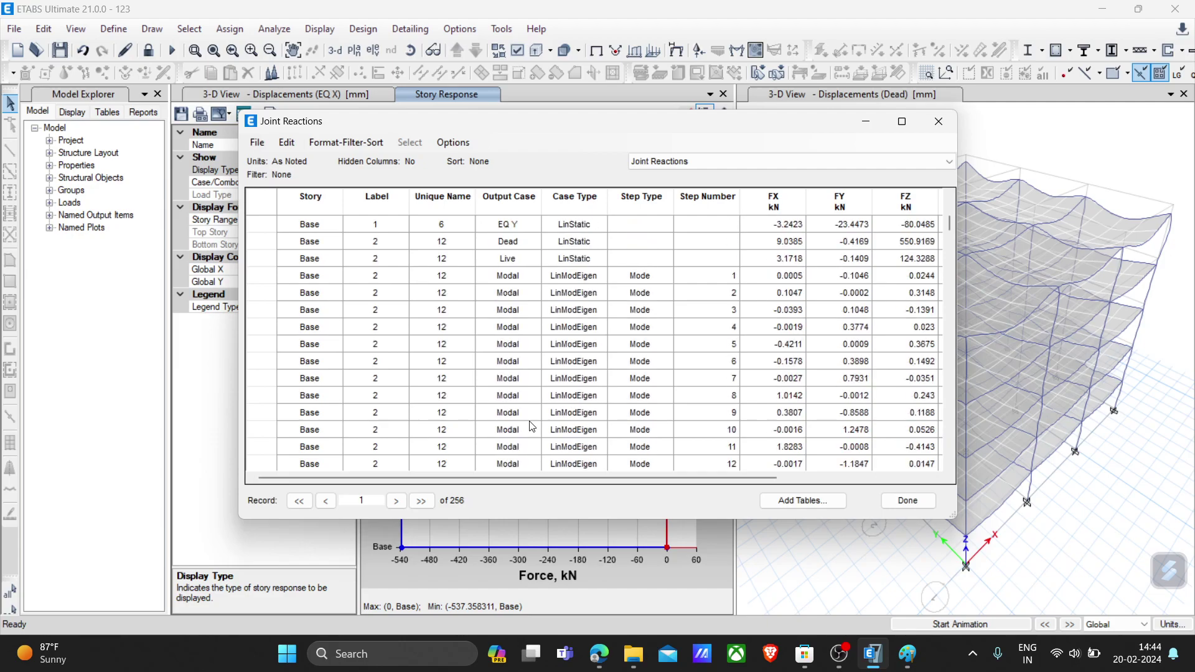
scroll(532, 426, up, 4)
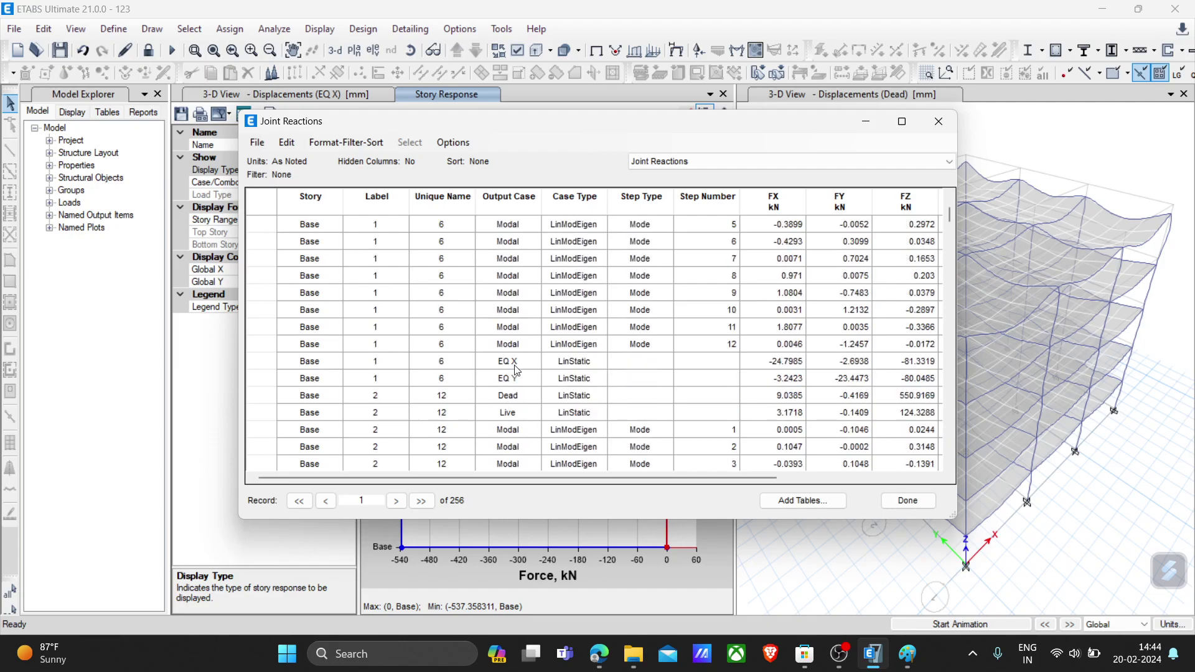
click(515, 368)
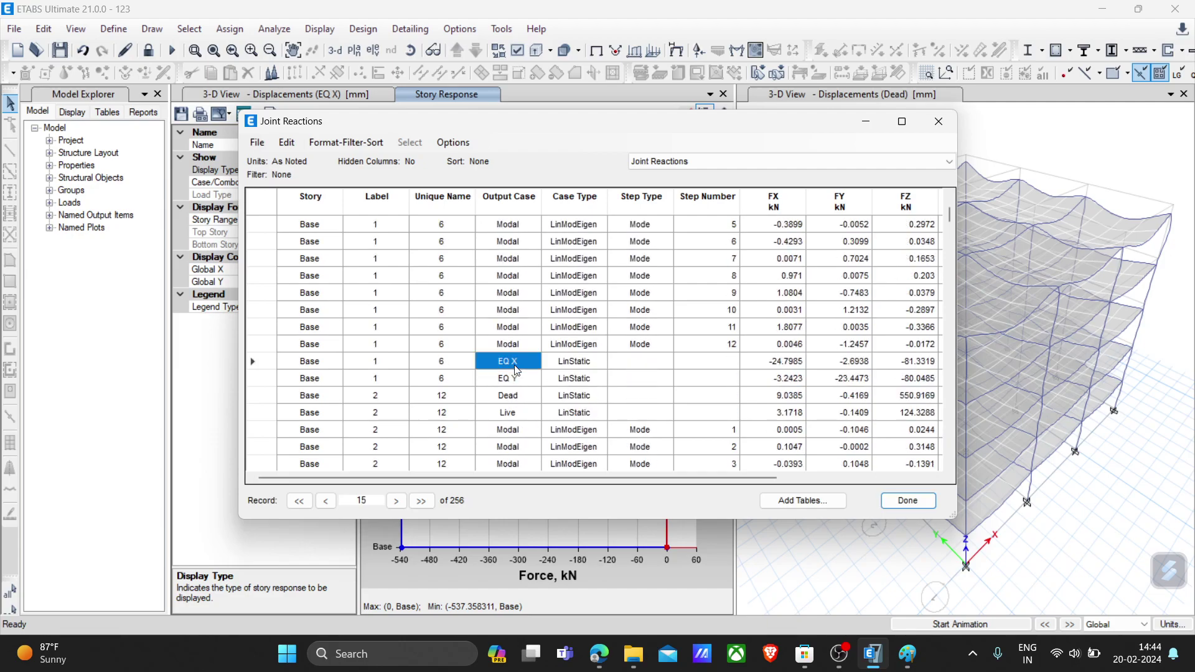
click(786, 365)
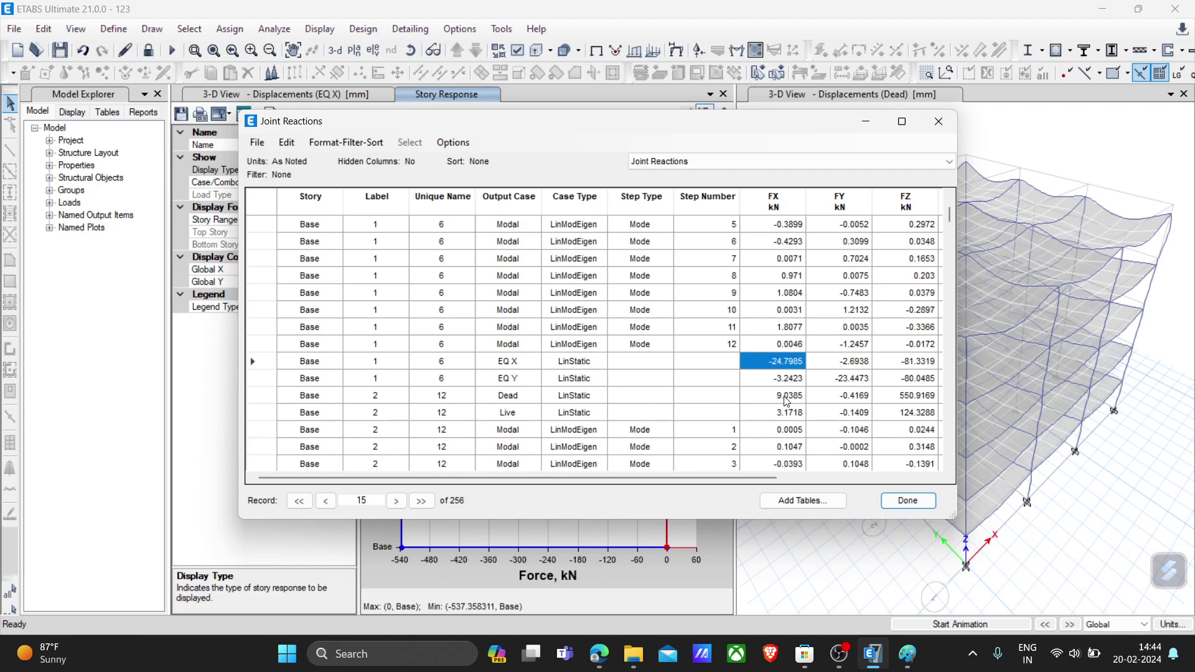
click(793, 380)
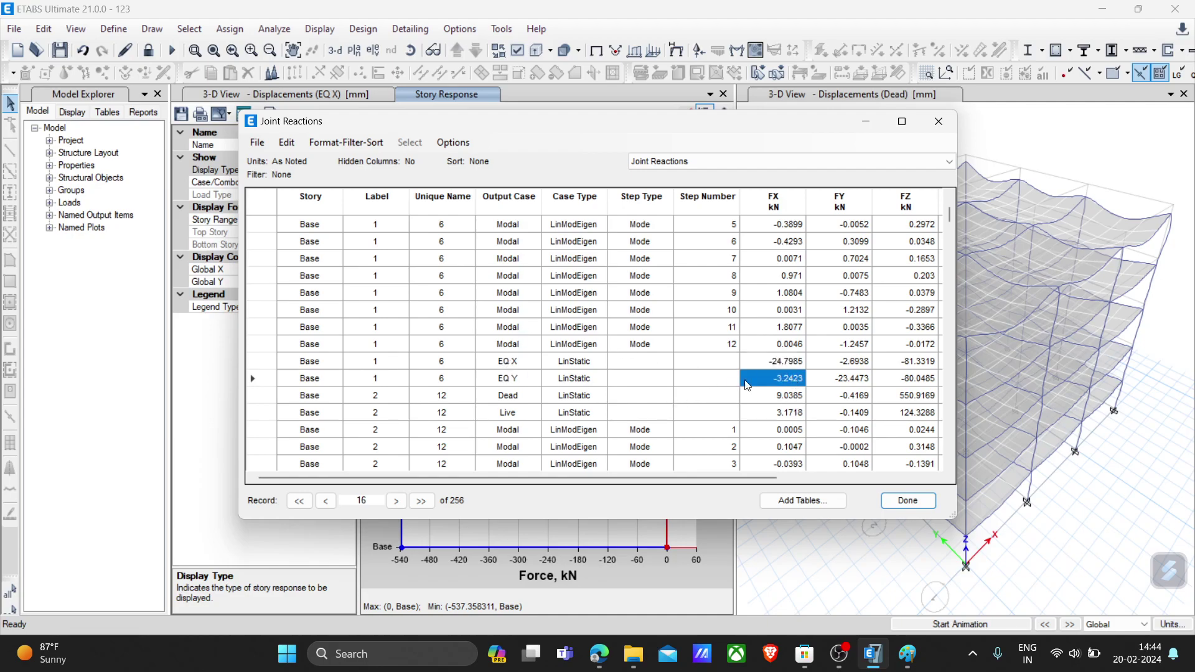
click(863, 382)
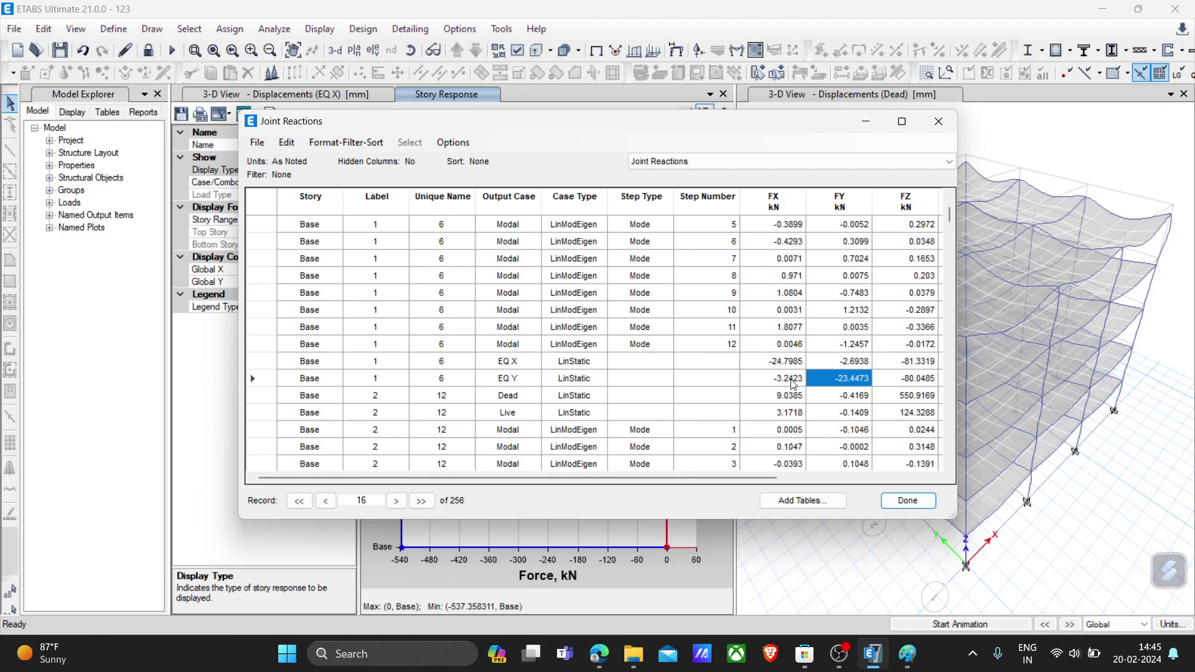
scroll(692, 381, up, 2)
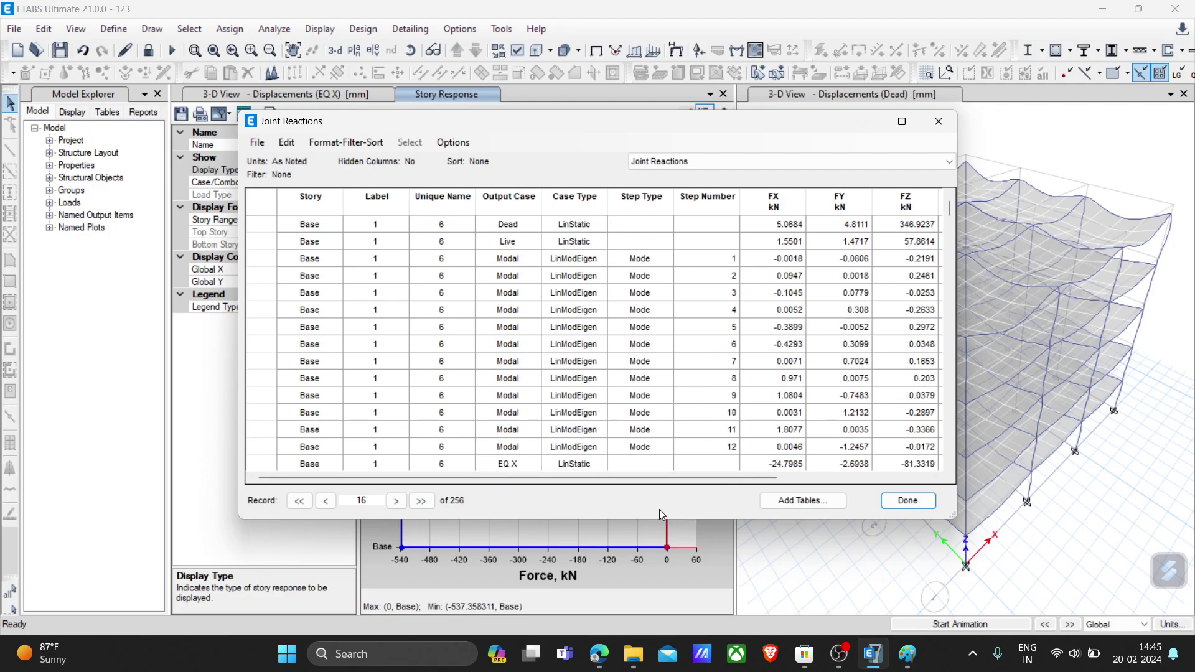
drag(645, 477, 709, 477)
scroll(555, 464, down, 1)
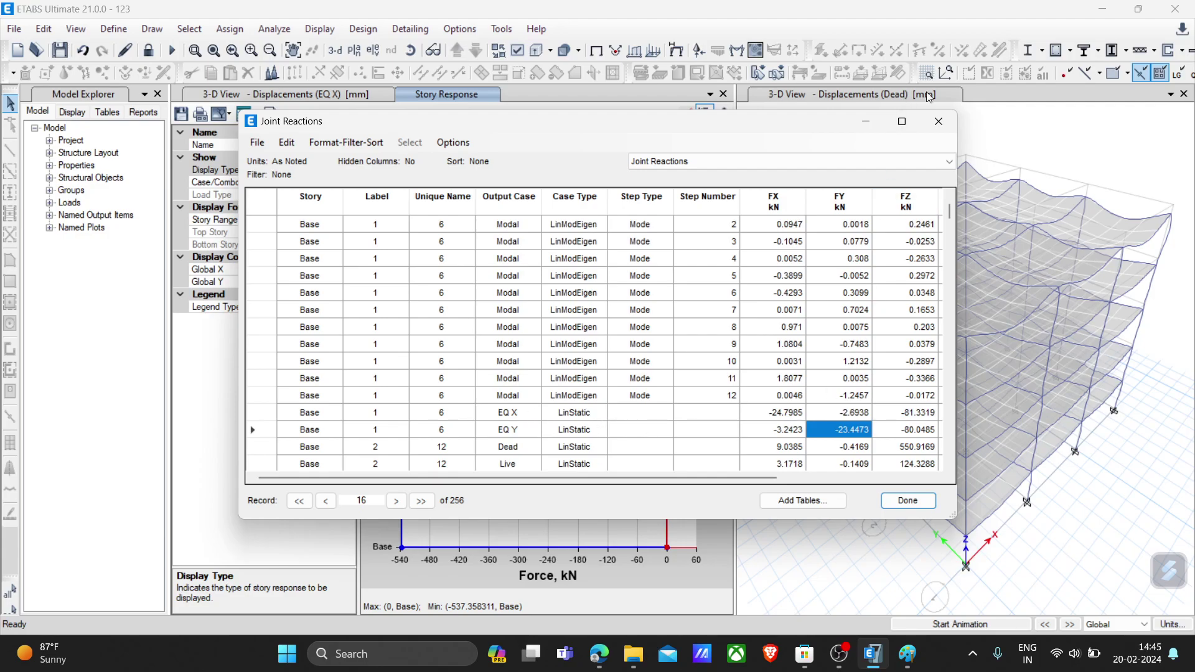
click(940, 123)
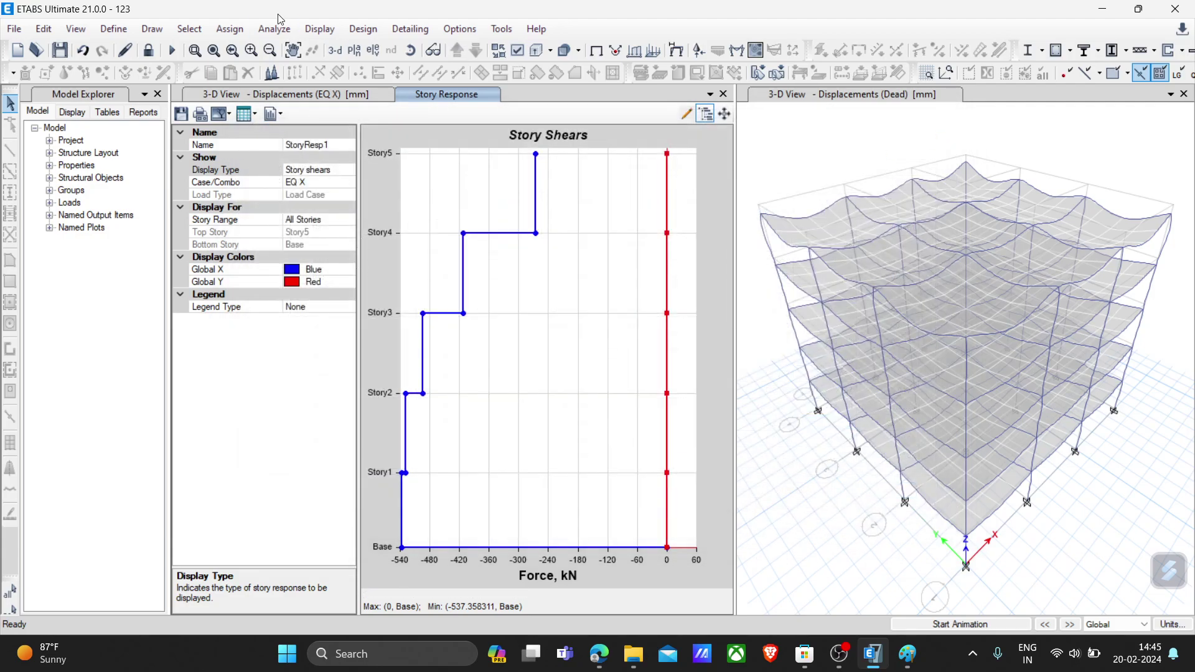
Create the summary report of the model and page through it to the last page
click(13, 29)
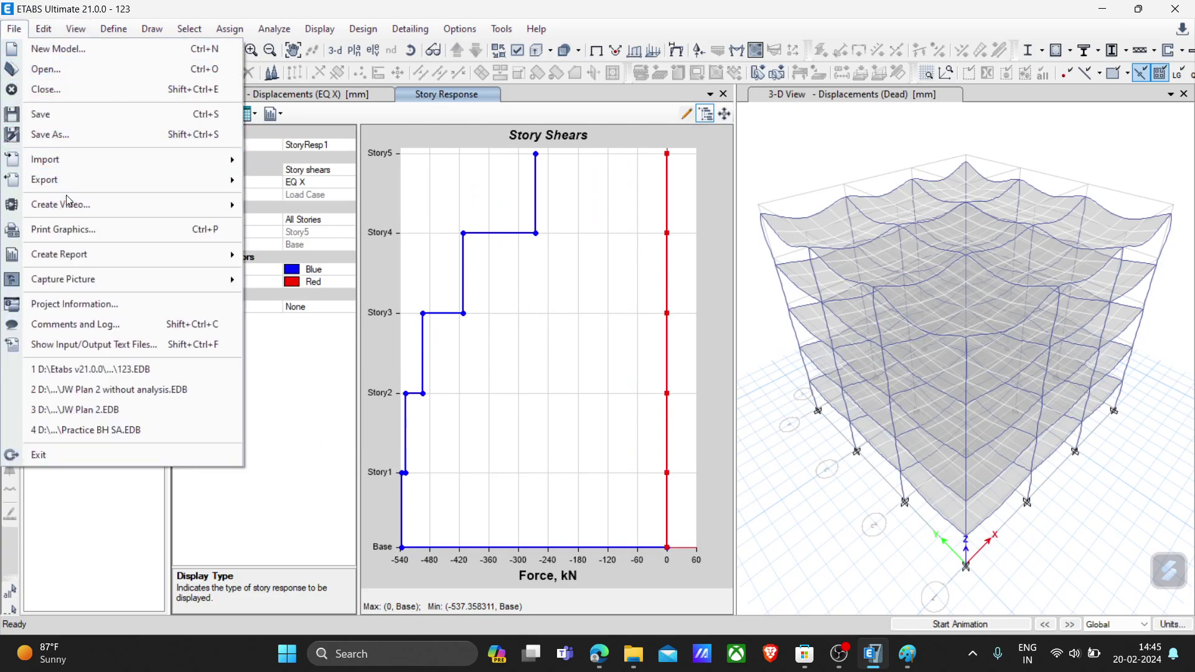
mouse_move(135, 253)
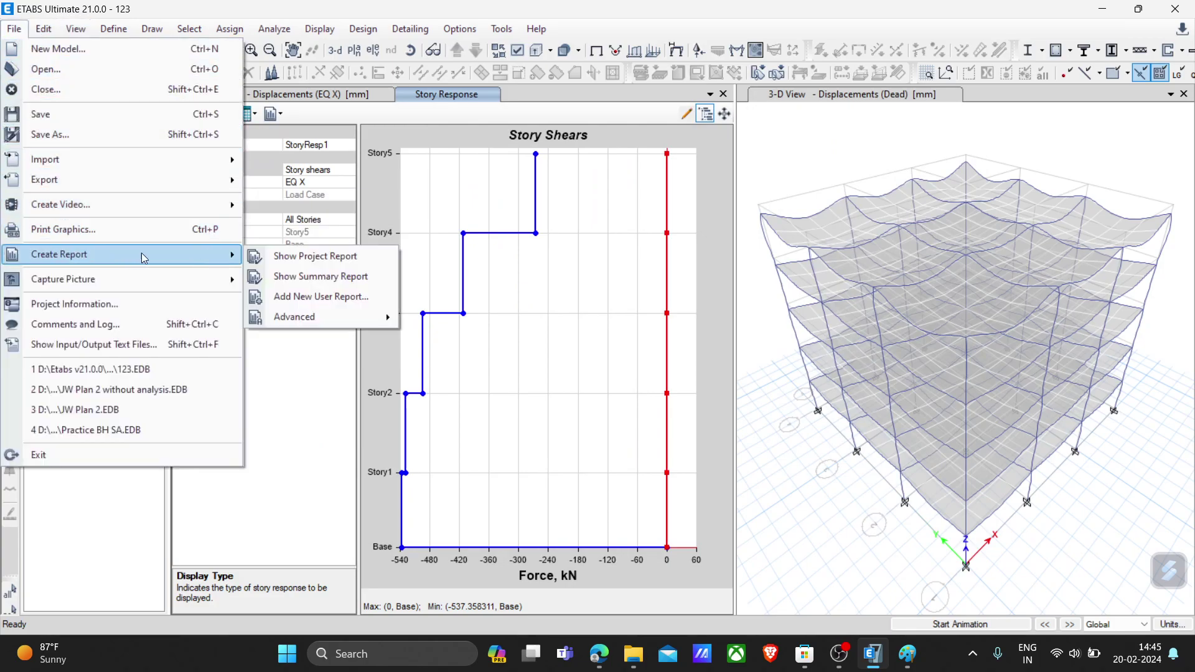
click(342, 278)
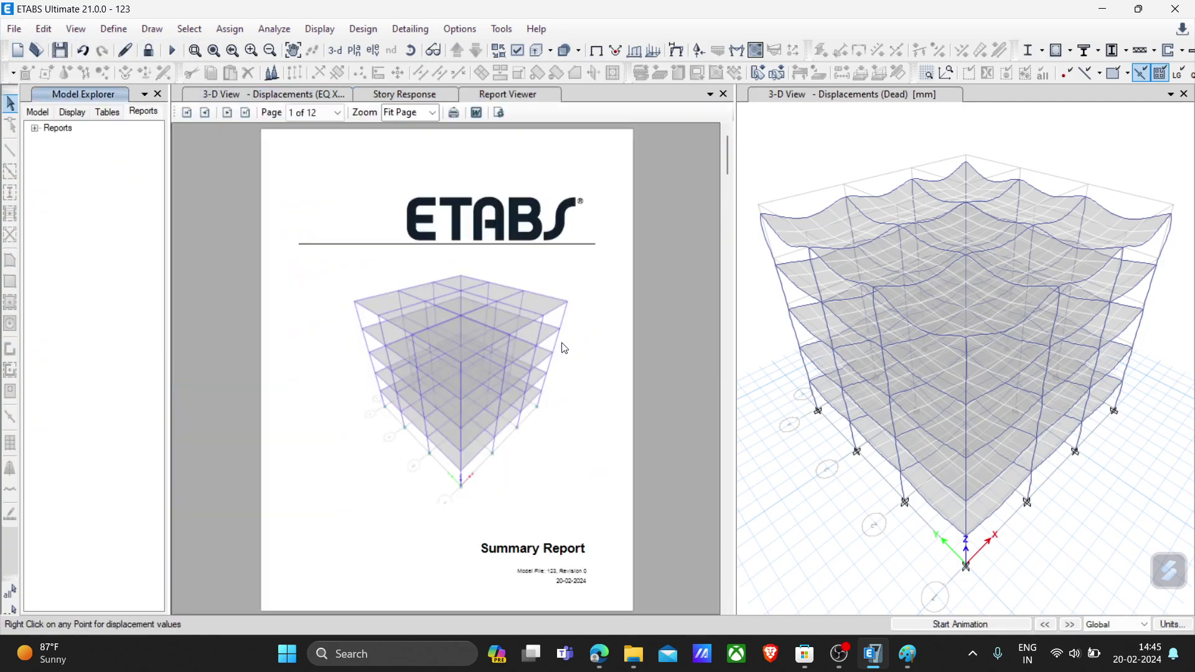
scroll(561, 342, down, 7)
scroll(562, 342, down, 4)
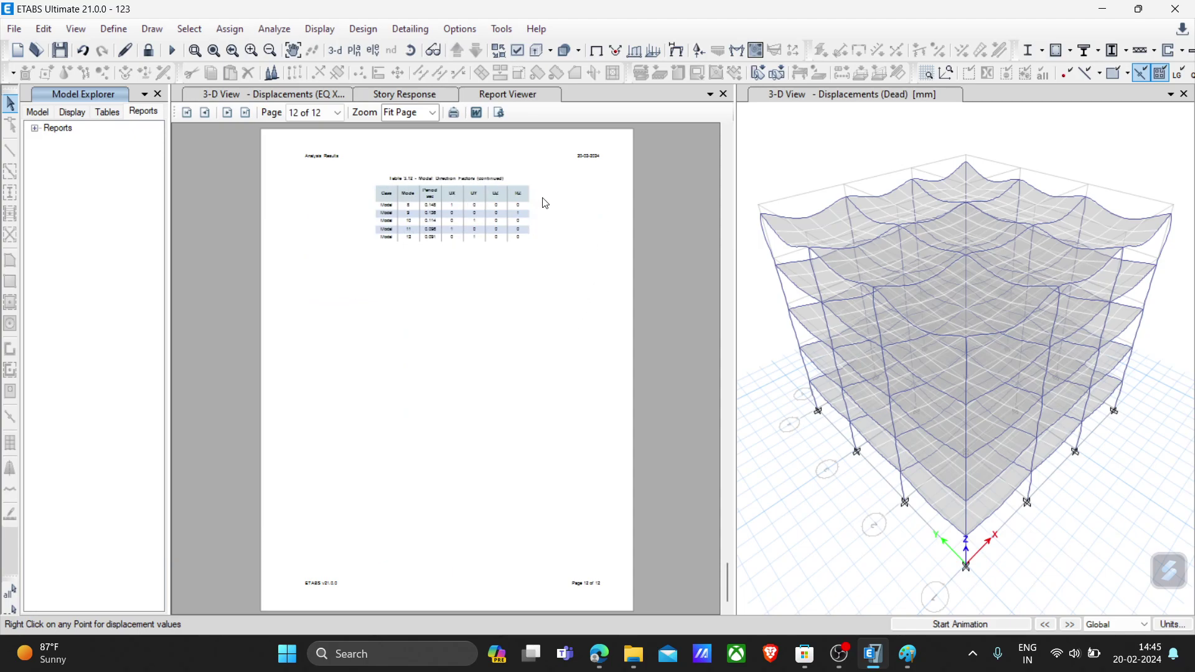
Review the summary report's load definition, diaphragm displacement and story drift tables from its cover page, and return to the 3-D EQ X displacement view
click(476, 112)
click(476, 350)
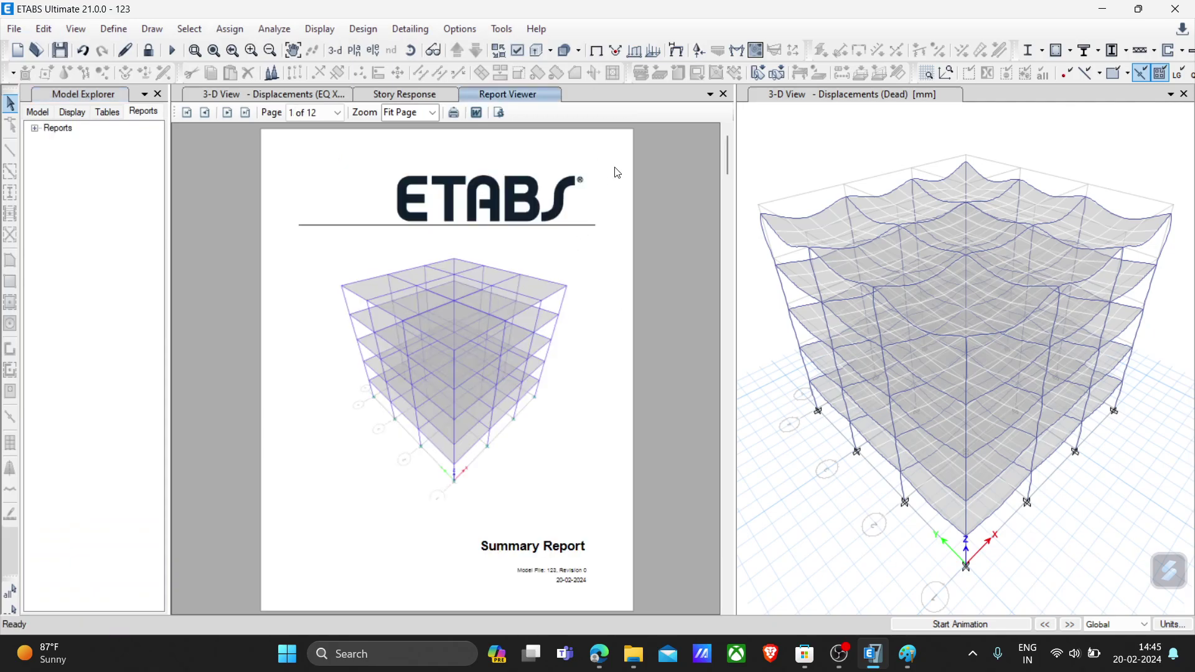
scroll(536, 319, down, 11)
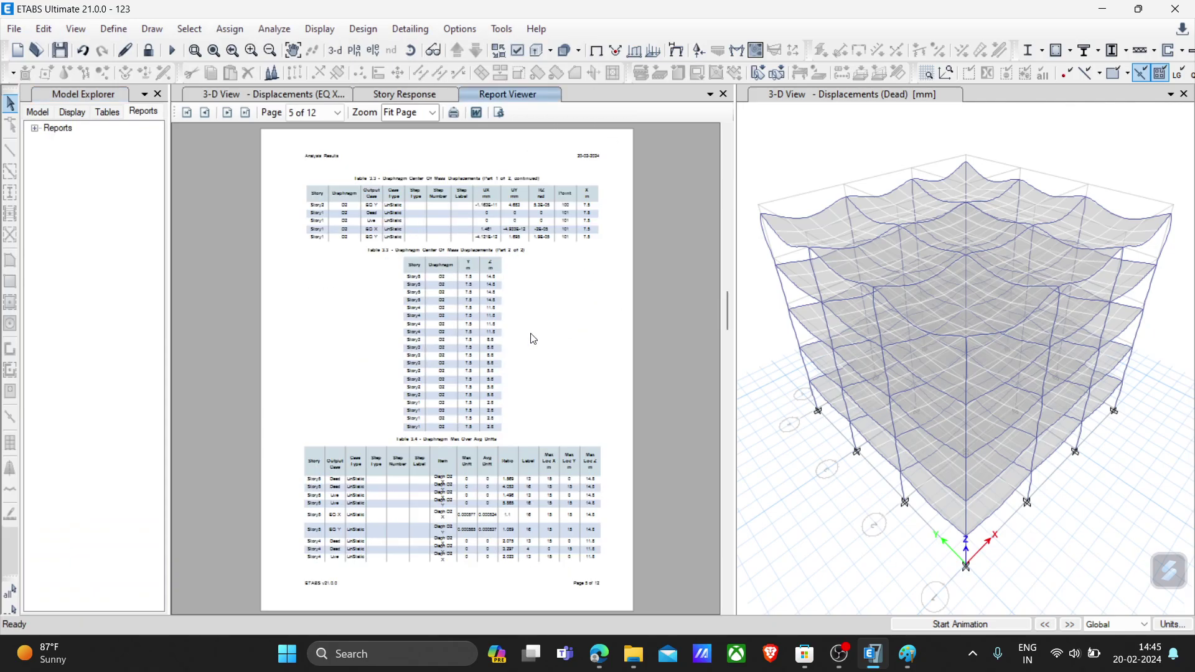
scroll(515, 336, up, 4)
scroll(515, 338, up, 4)
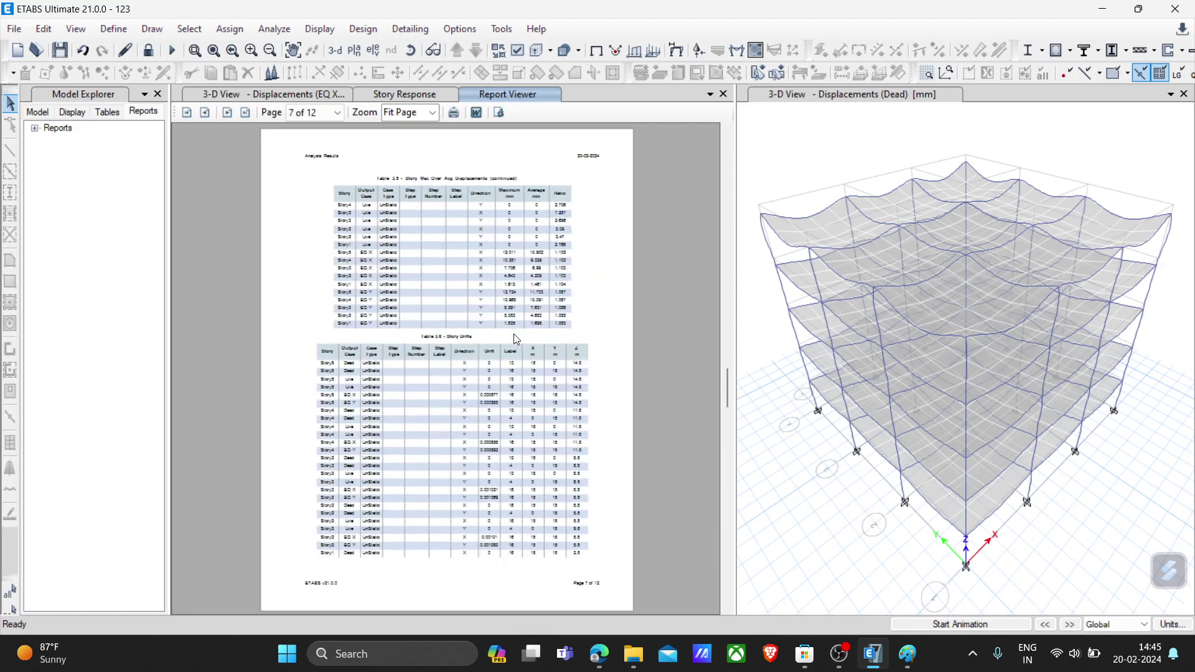
scroll(515, 338, up, 3)
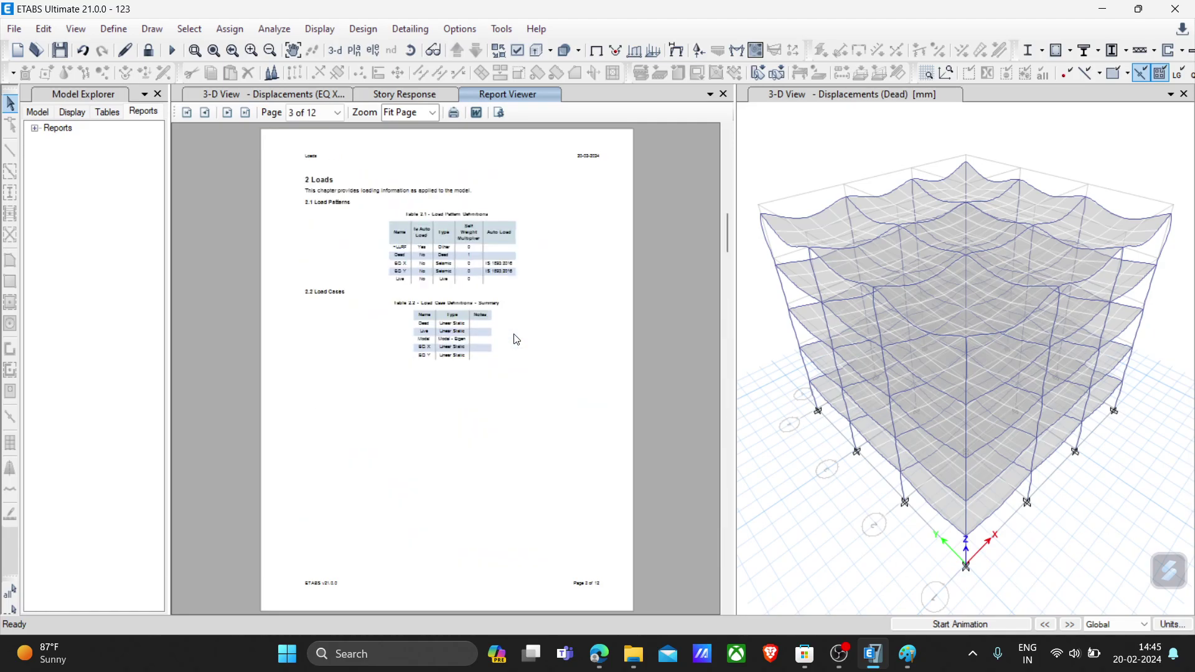
scroll(515, 338, down, 1)
scroll(516, 339, down, 10)
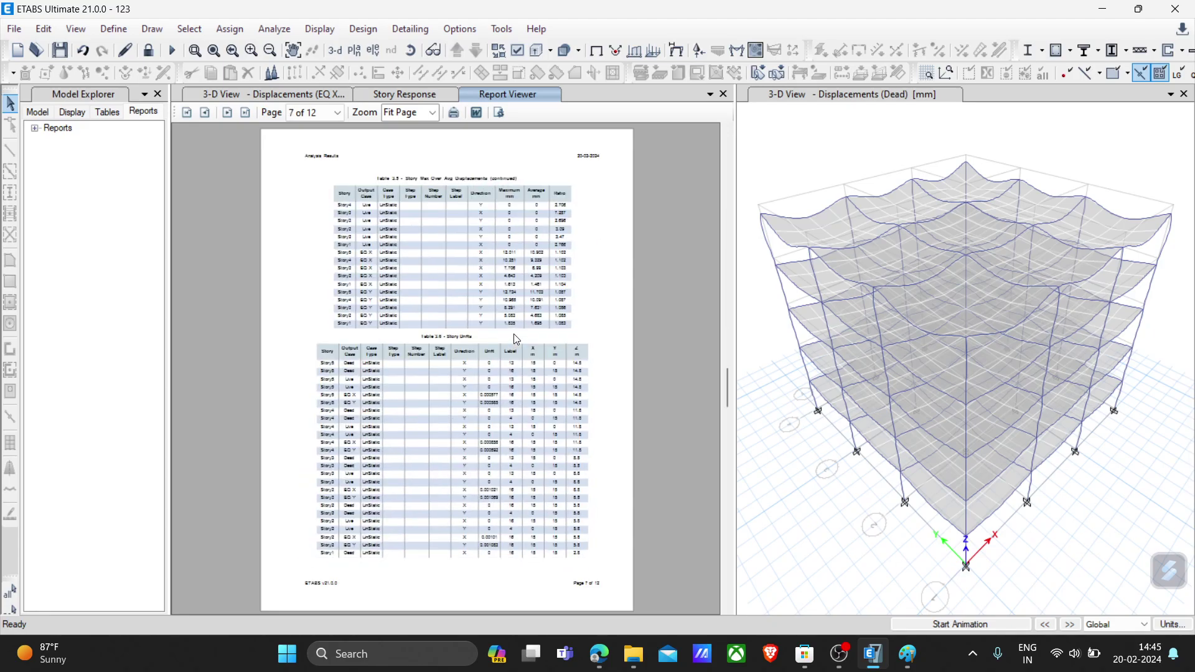
click(394, 94)
click(276, 97)
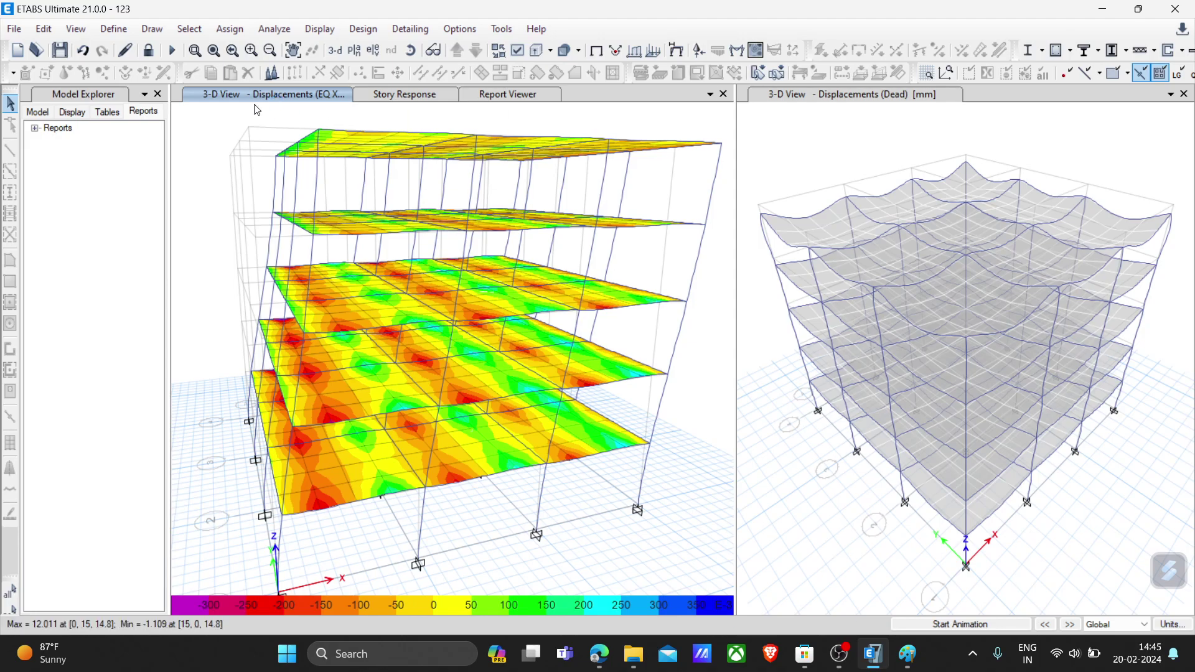